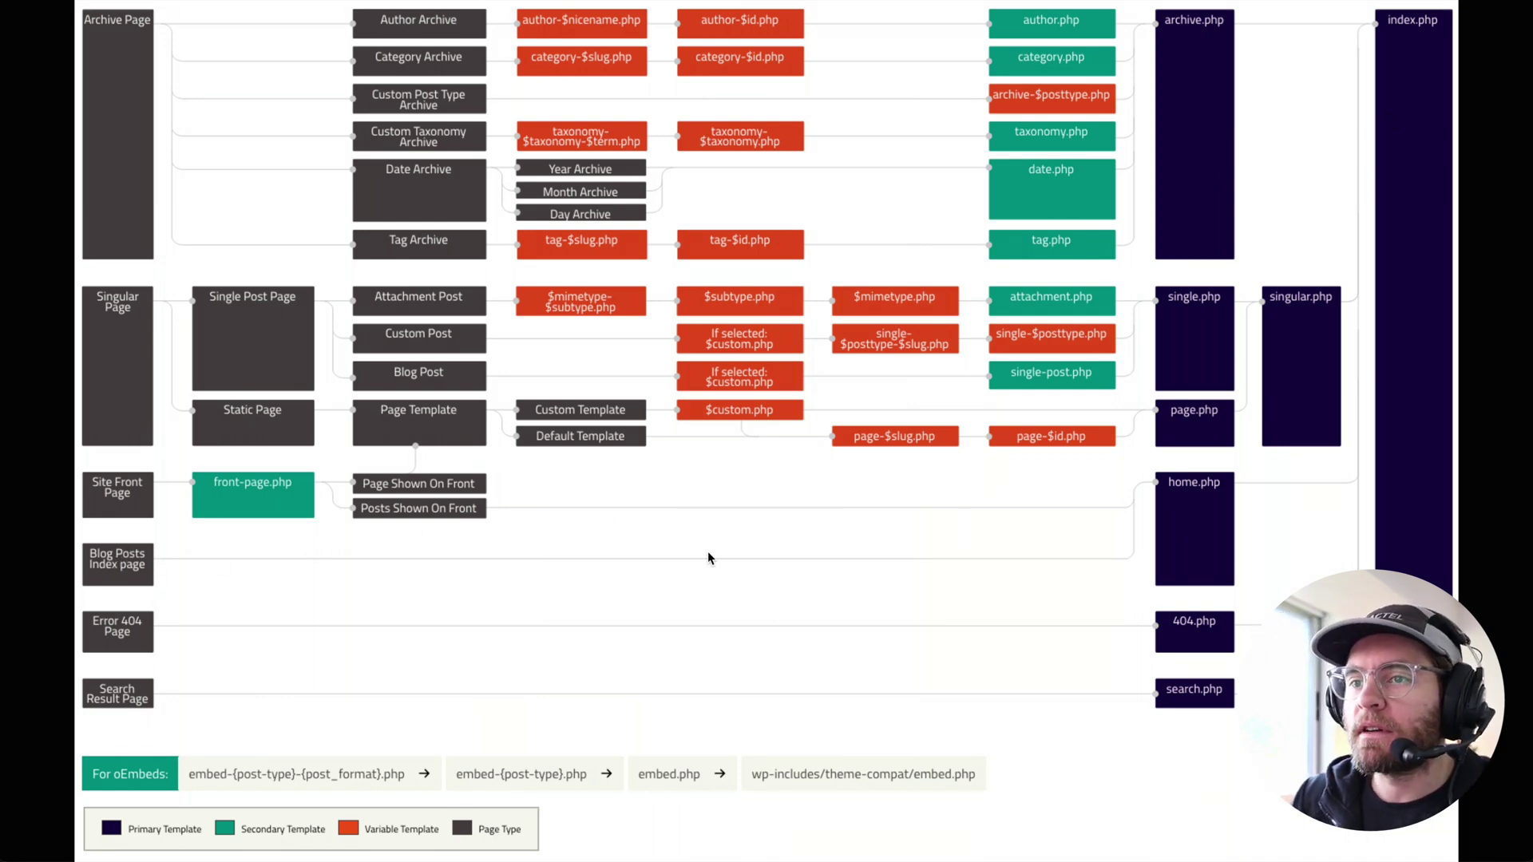
right_click(1193, 482)
key(Escape)
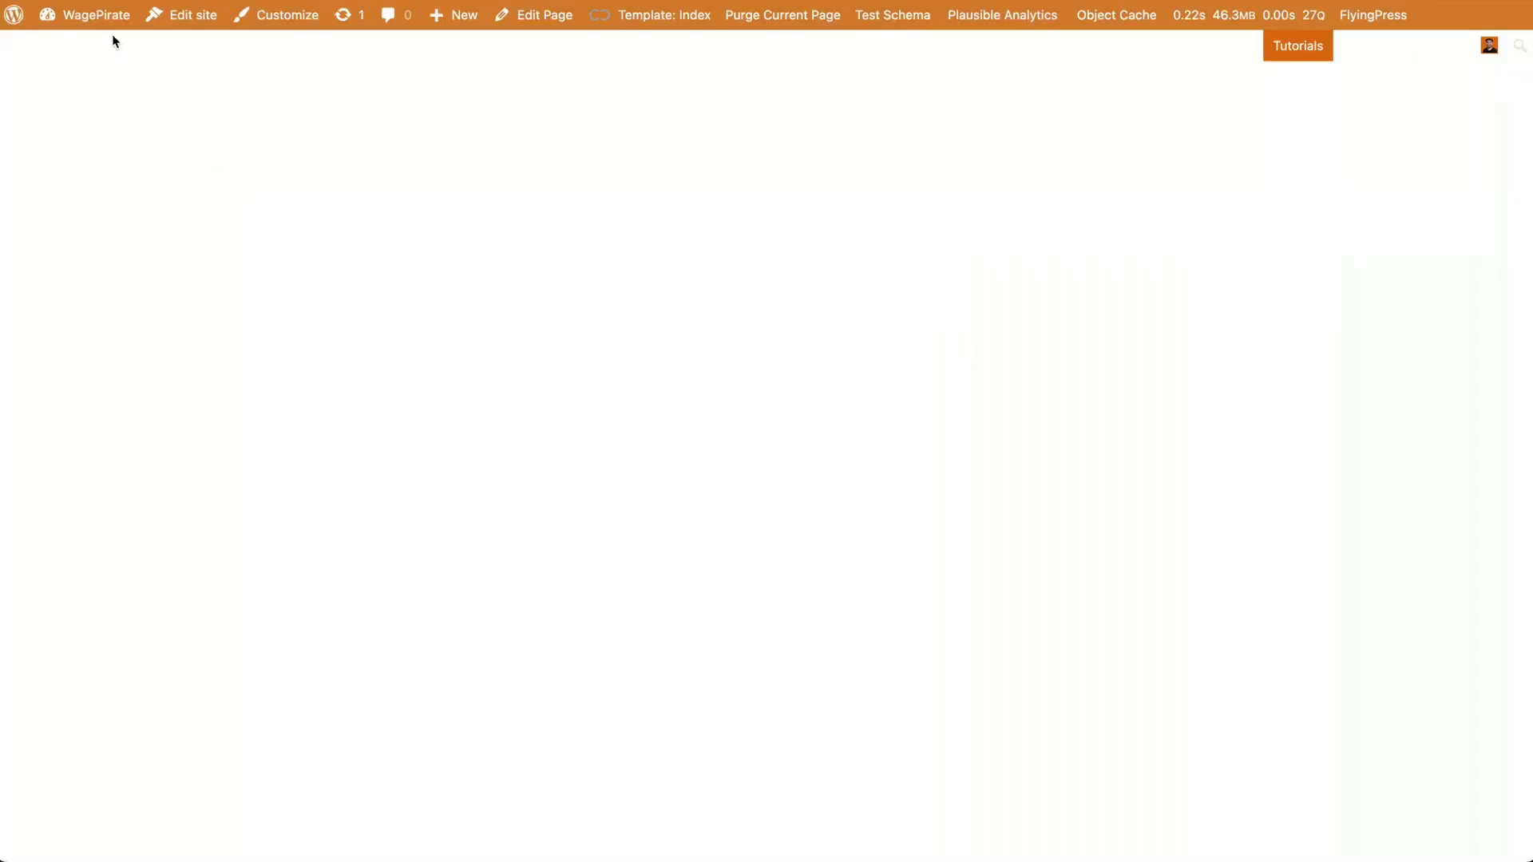
Go to the clone site's Cwicly template parts through the dashboard and open the Header part for editing
mouse_move(92, 14)
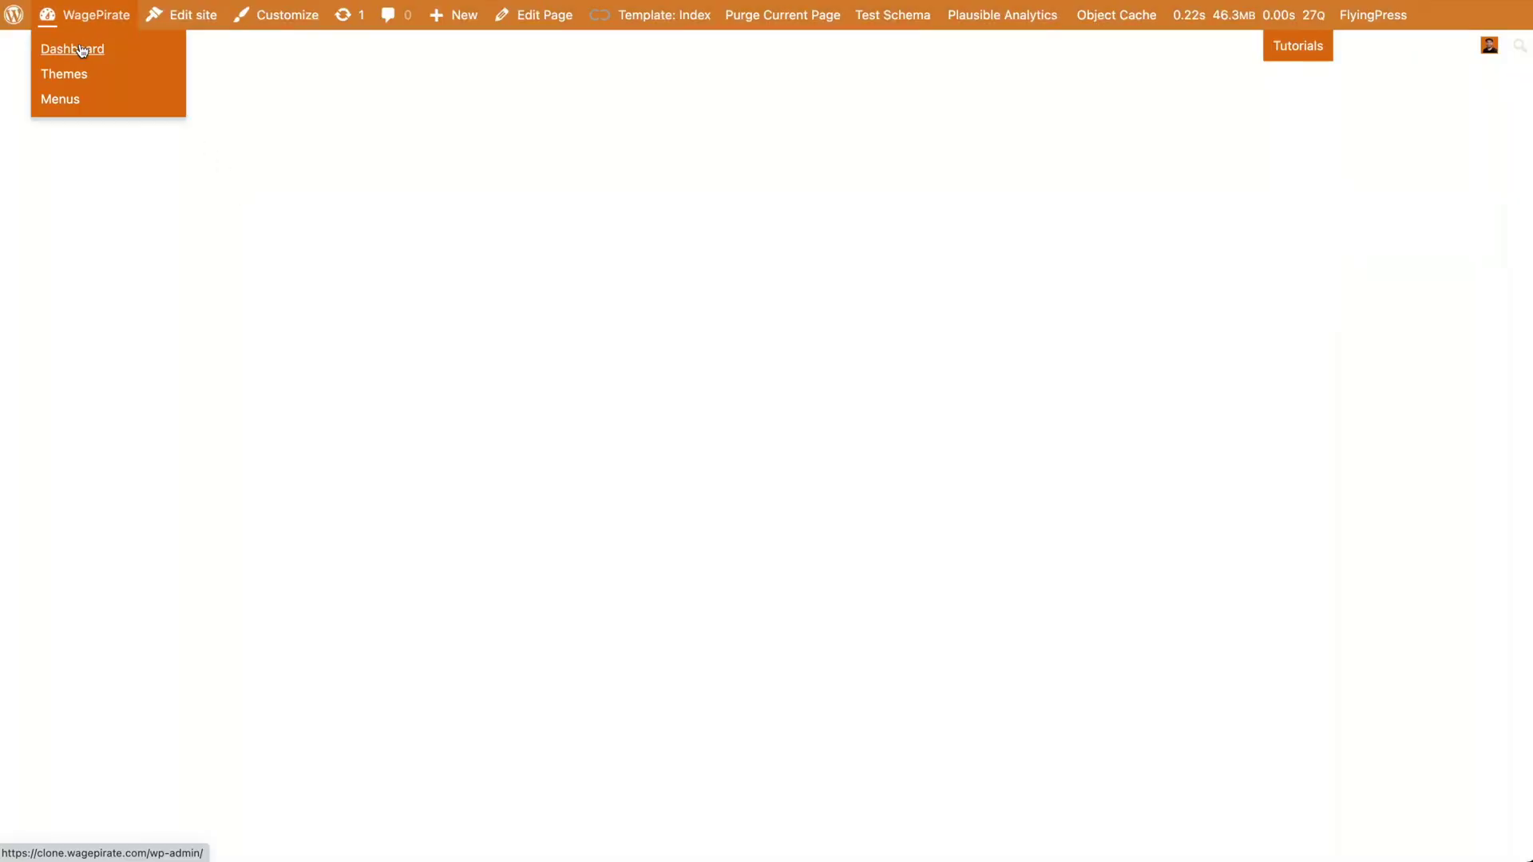
click(82, 50)
scroll(445, 456, down, 3)
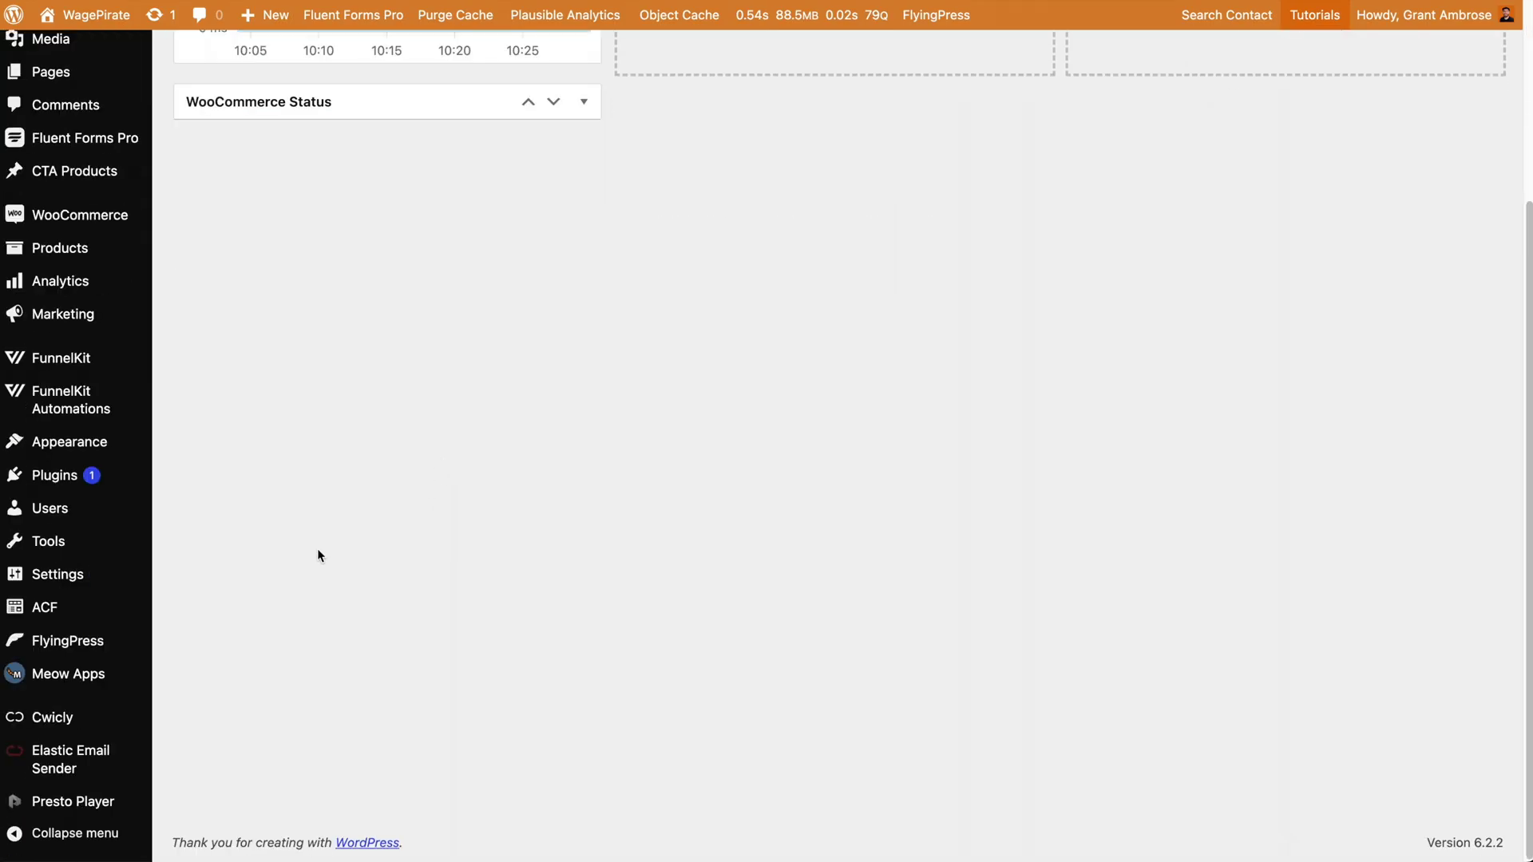
mouse_move(112, 717)
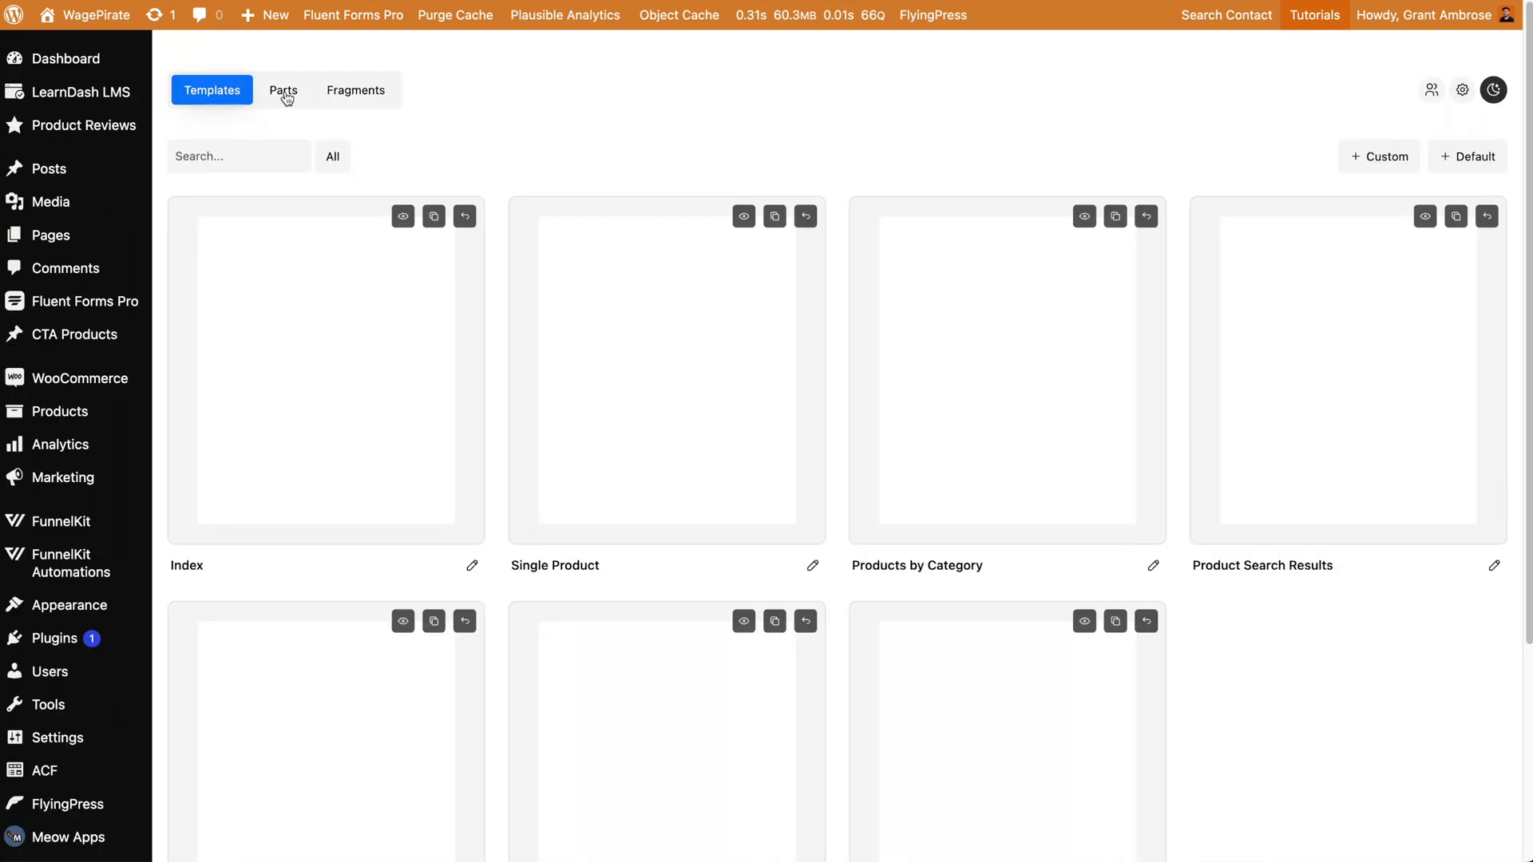
click(282, 91)
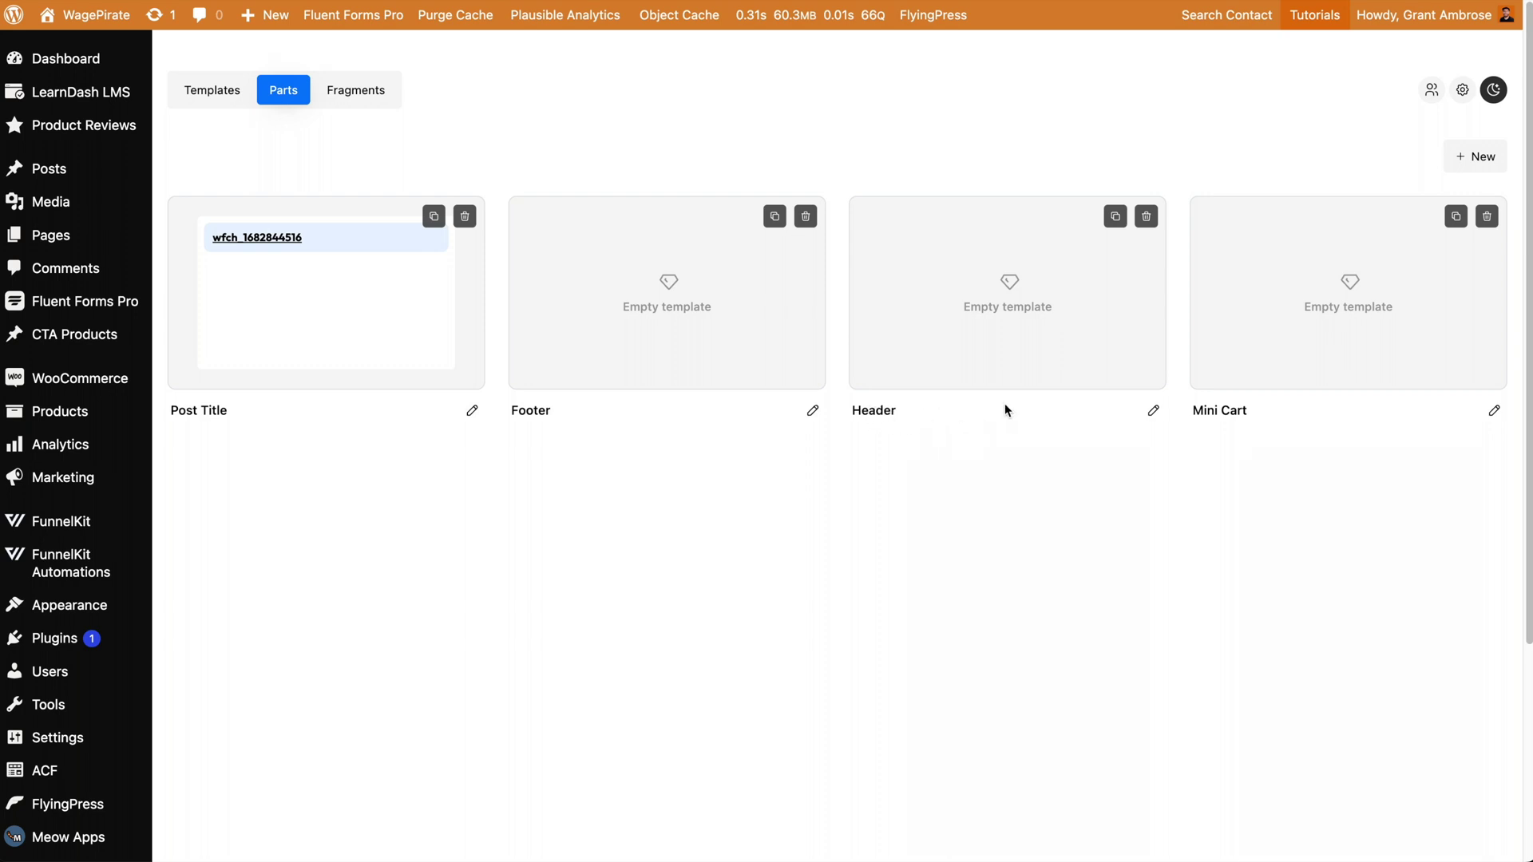
click(1153, 411)
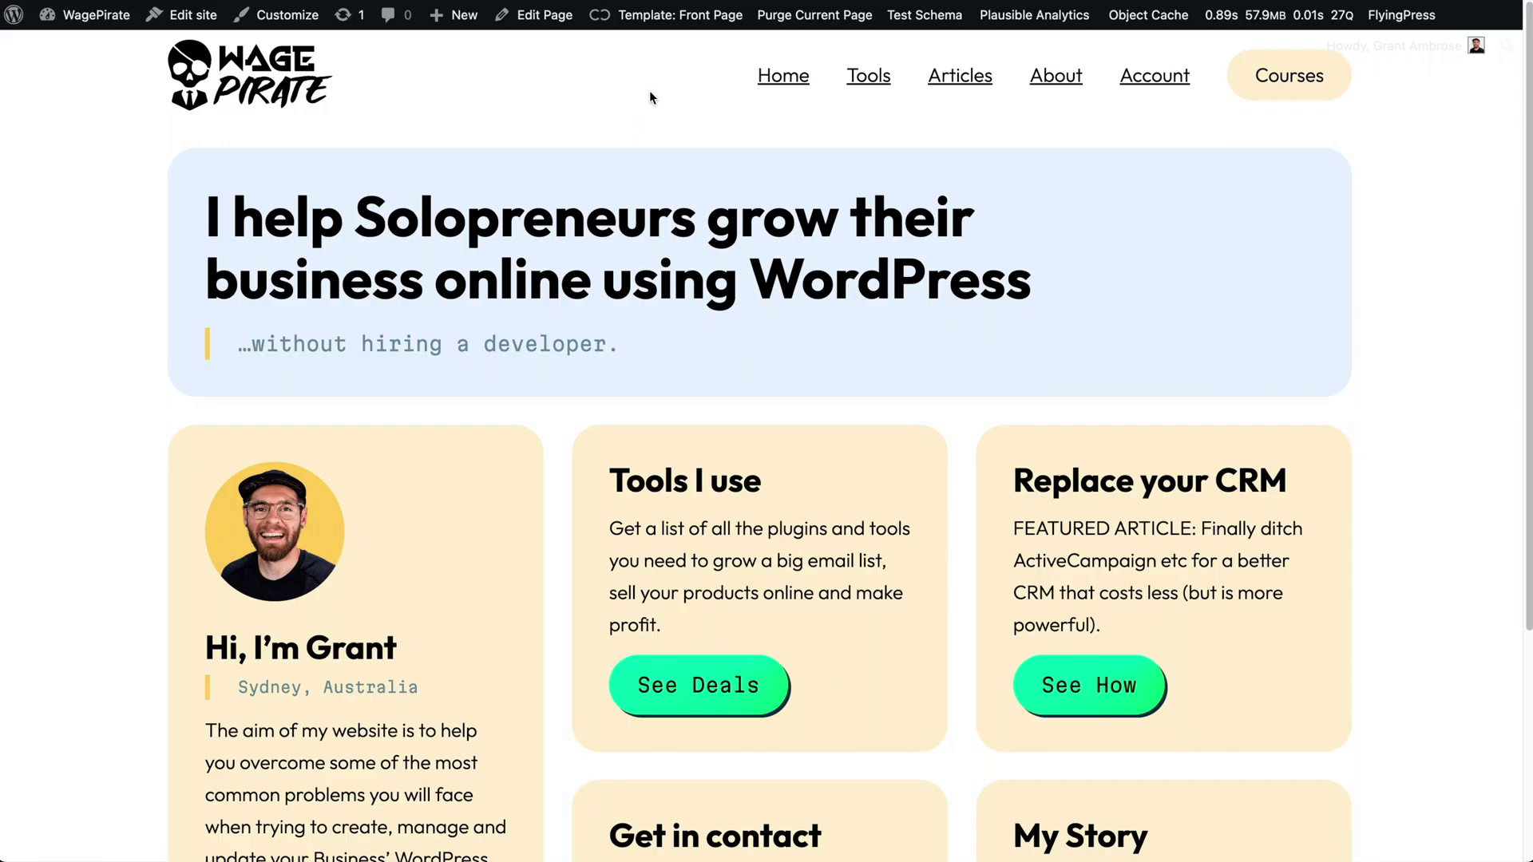
Open the header template part of the live WagePirate site and copy its whole site-header section
mouse_move(674, 17)
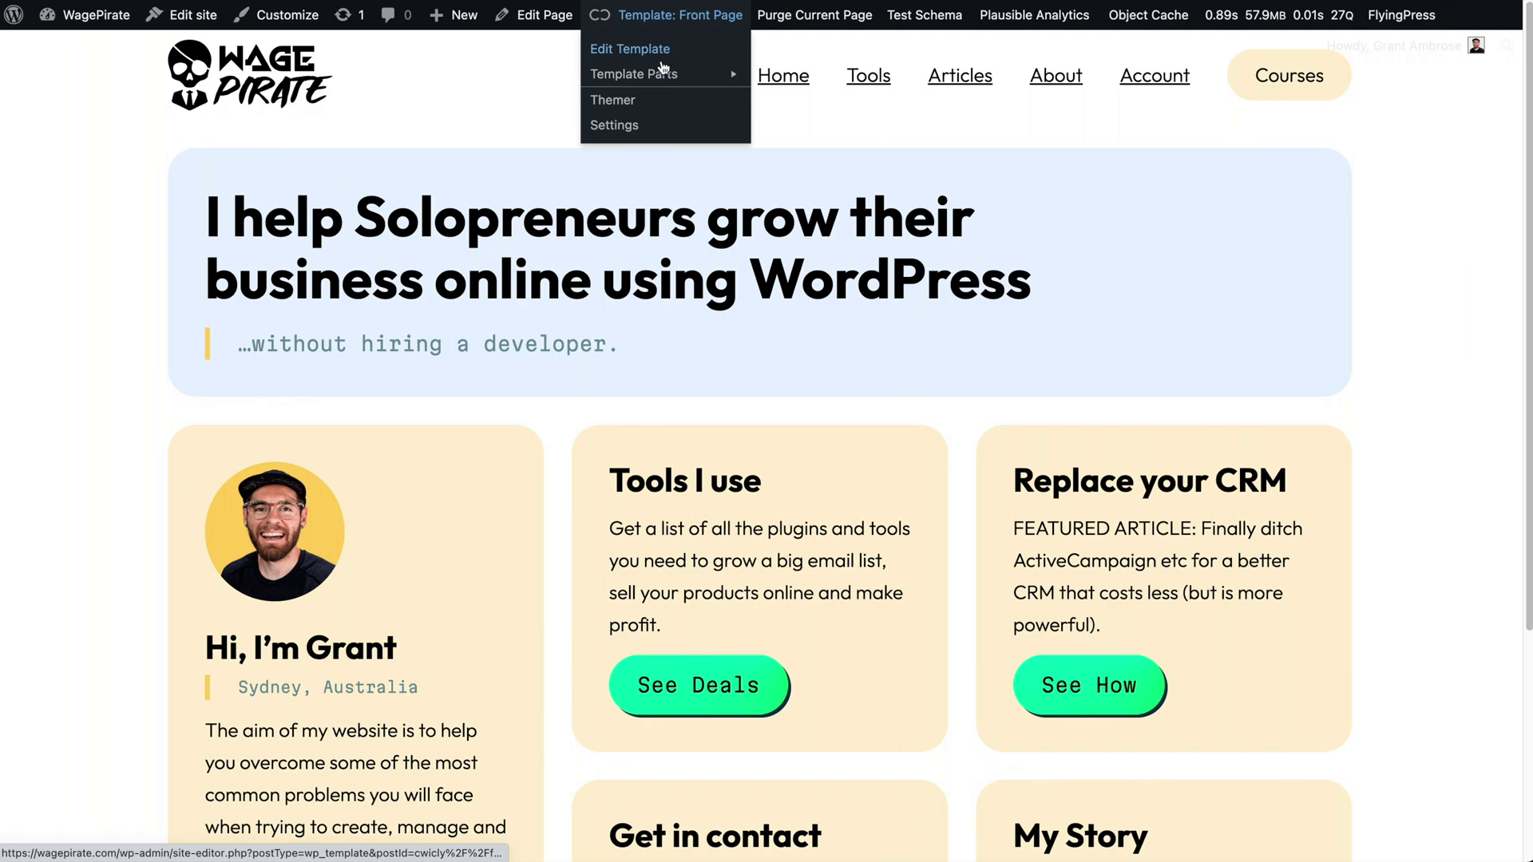
mouse_move(662, 78)
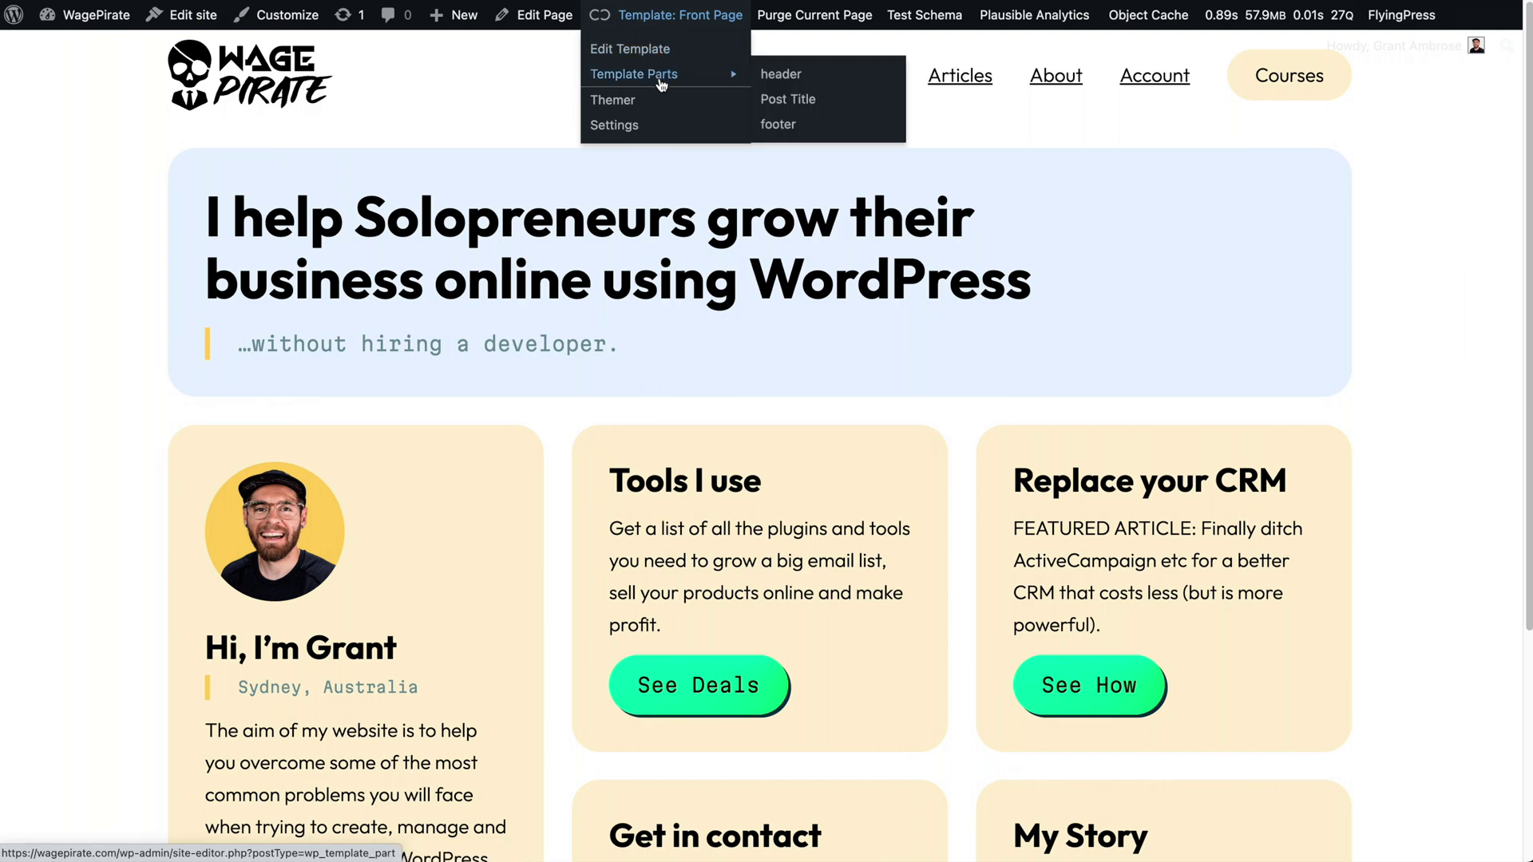
click(781, 80)
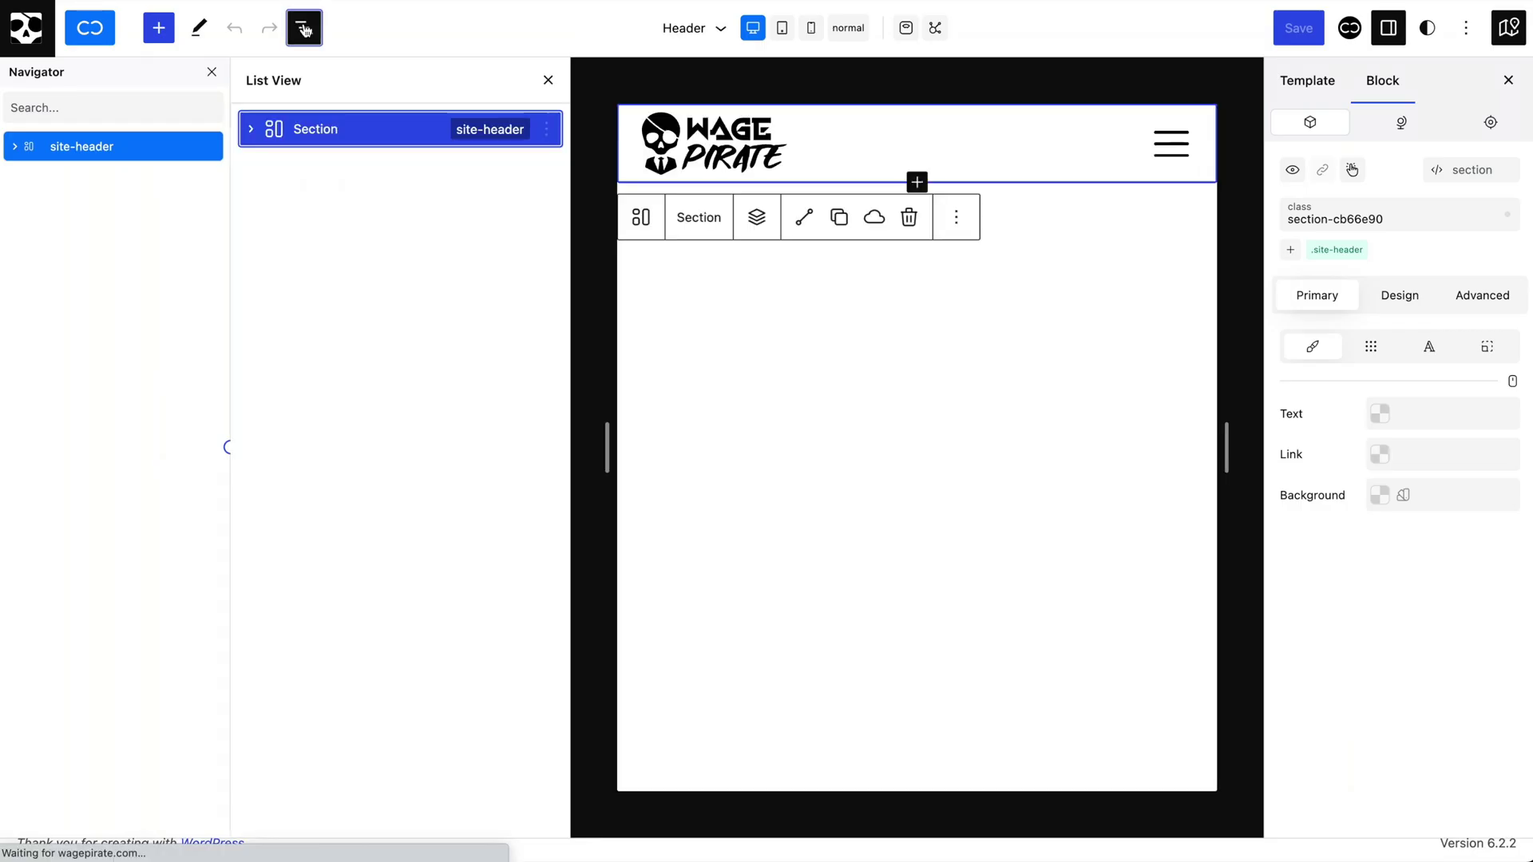
click(547, 130)
click(603, 182)
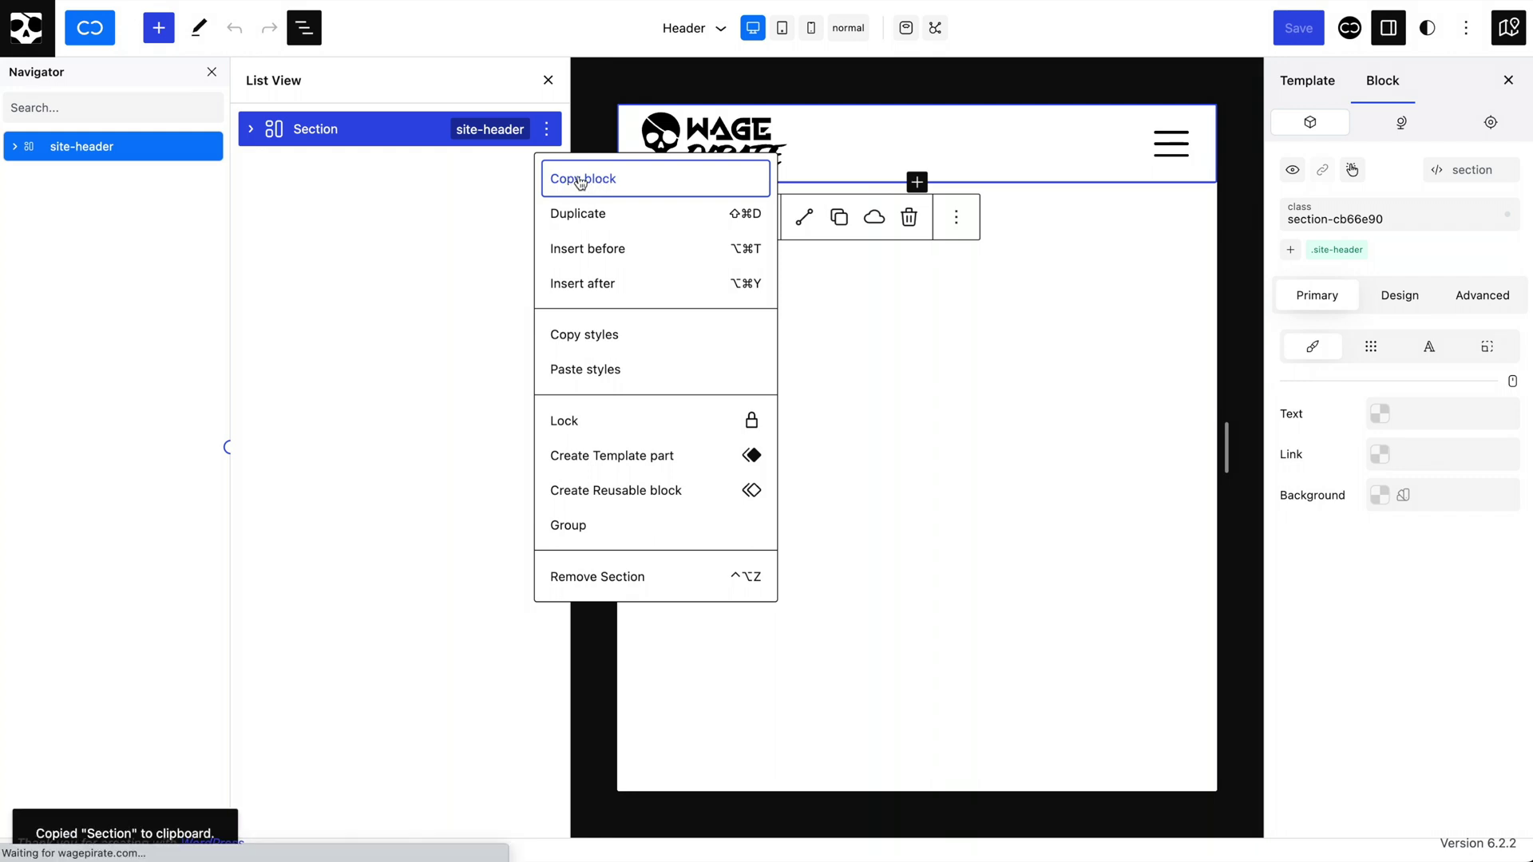
click(251, 129)
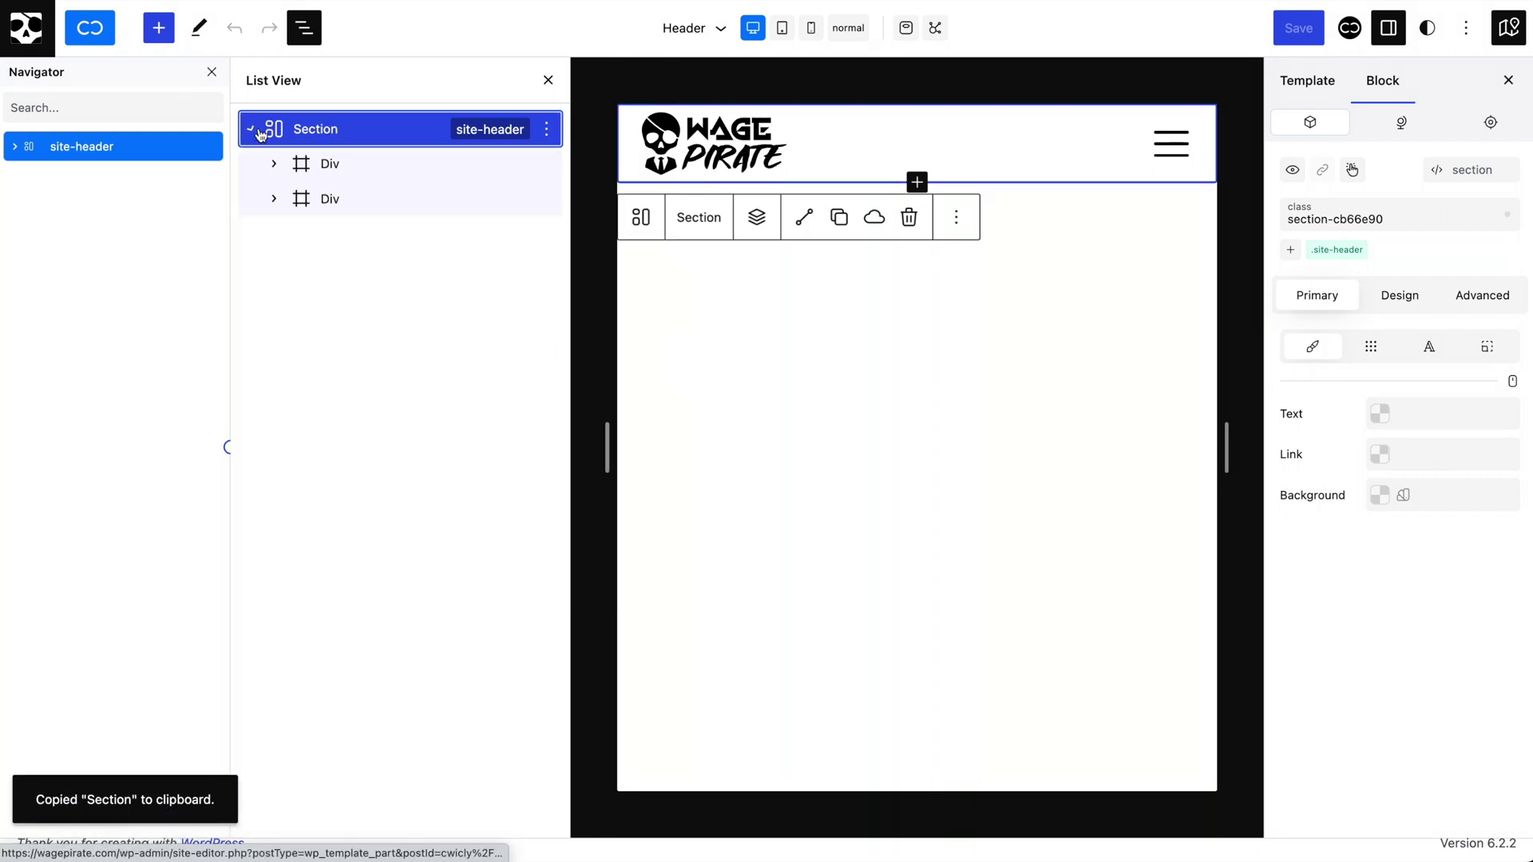
click(276, 165)
click(274, 234)
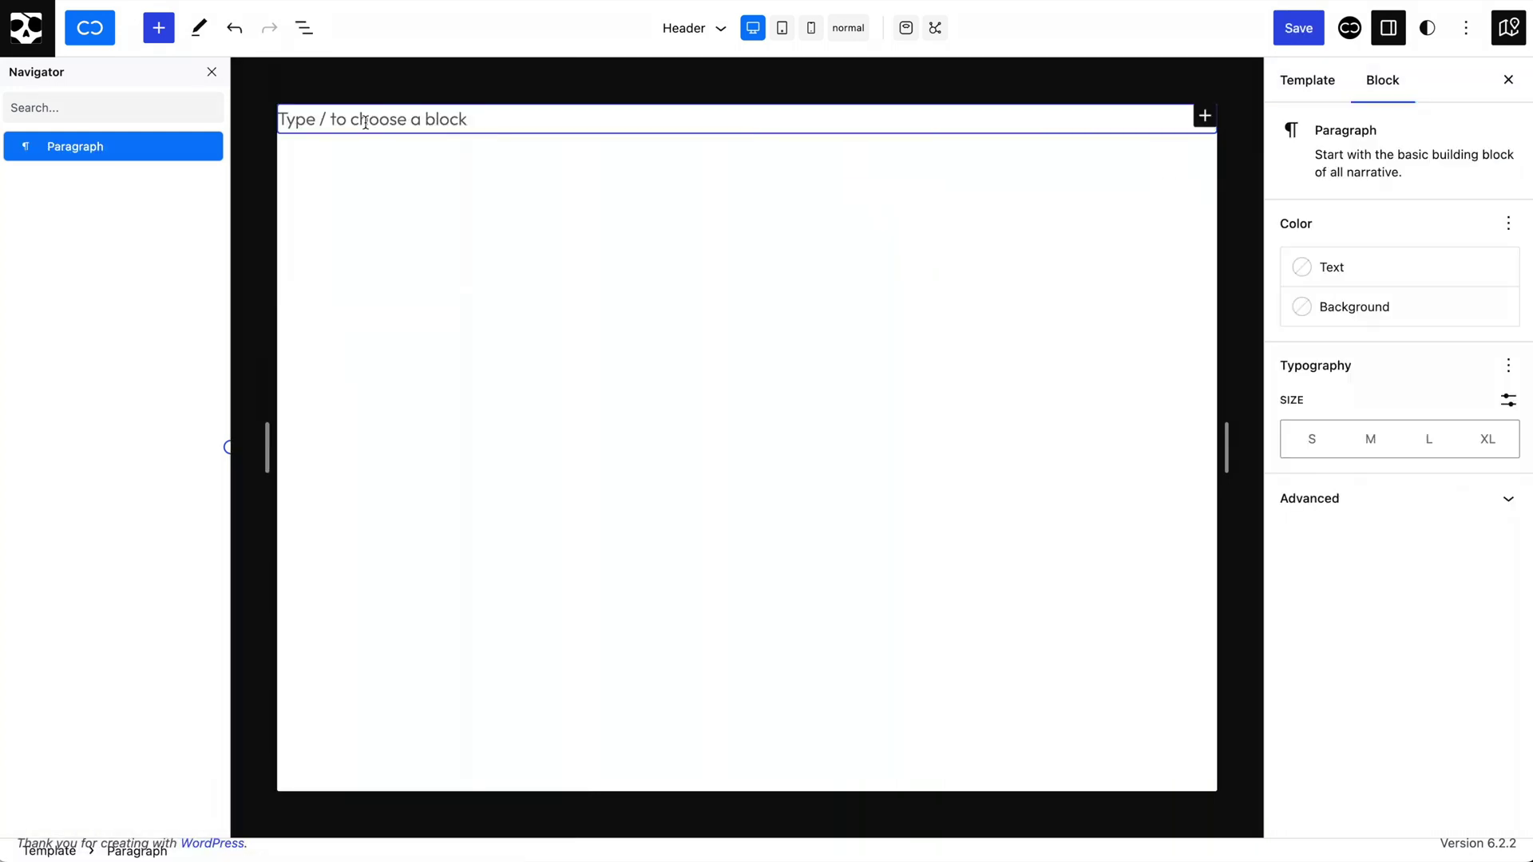
Paste the copied site-header section into the clone site's empty Header part and save it
key(ctrl+v)
click(543, 281)
click(1306, 32)
click(1299, 28)
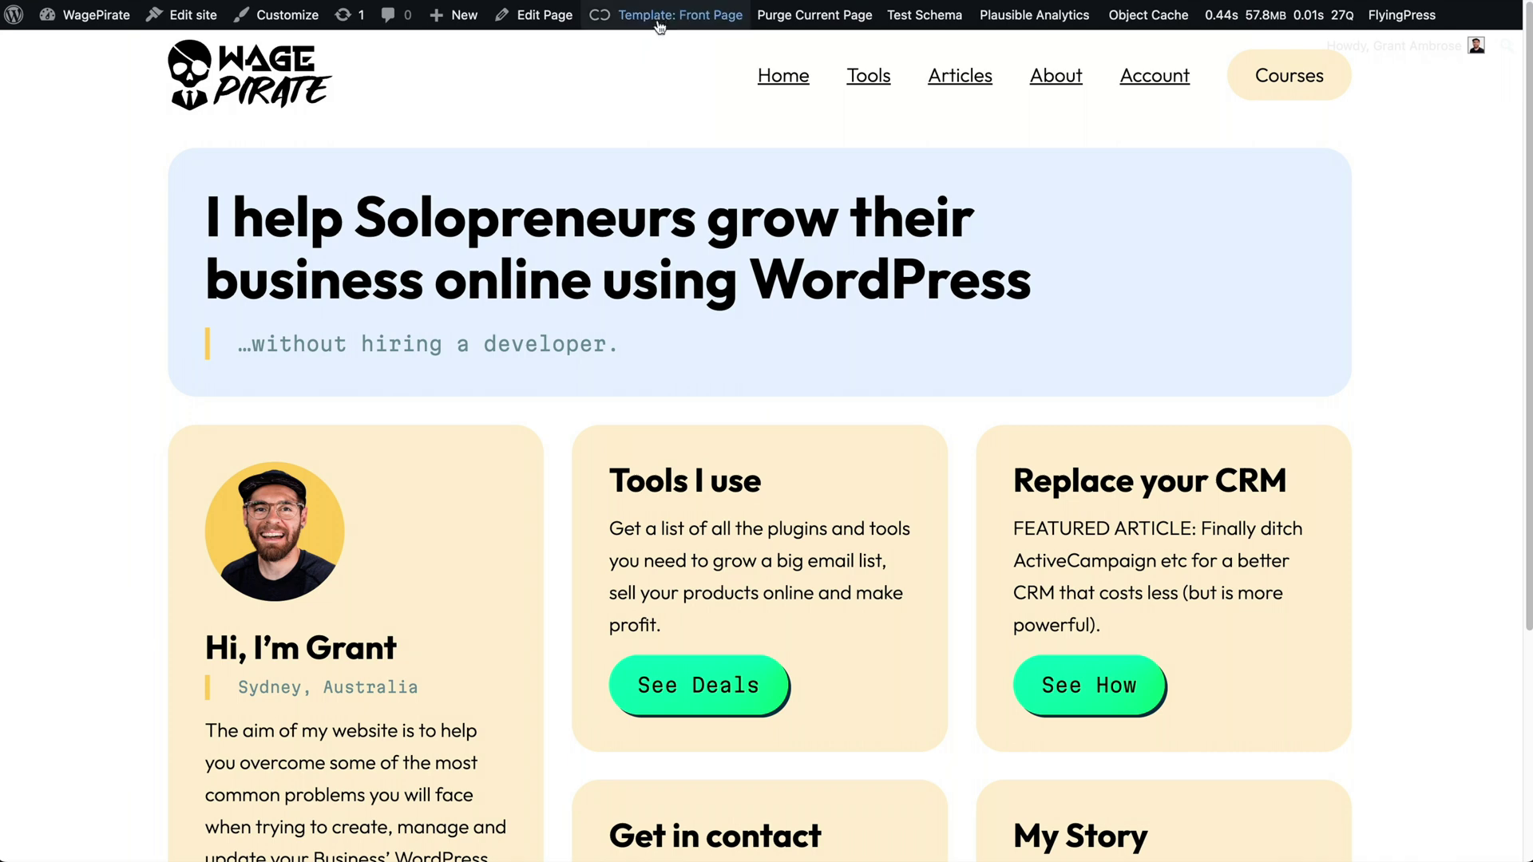
Open the footer template part of the live site and copy its footer section
mouse_move(661, 23)
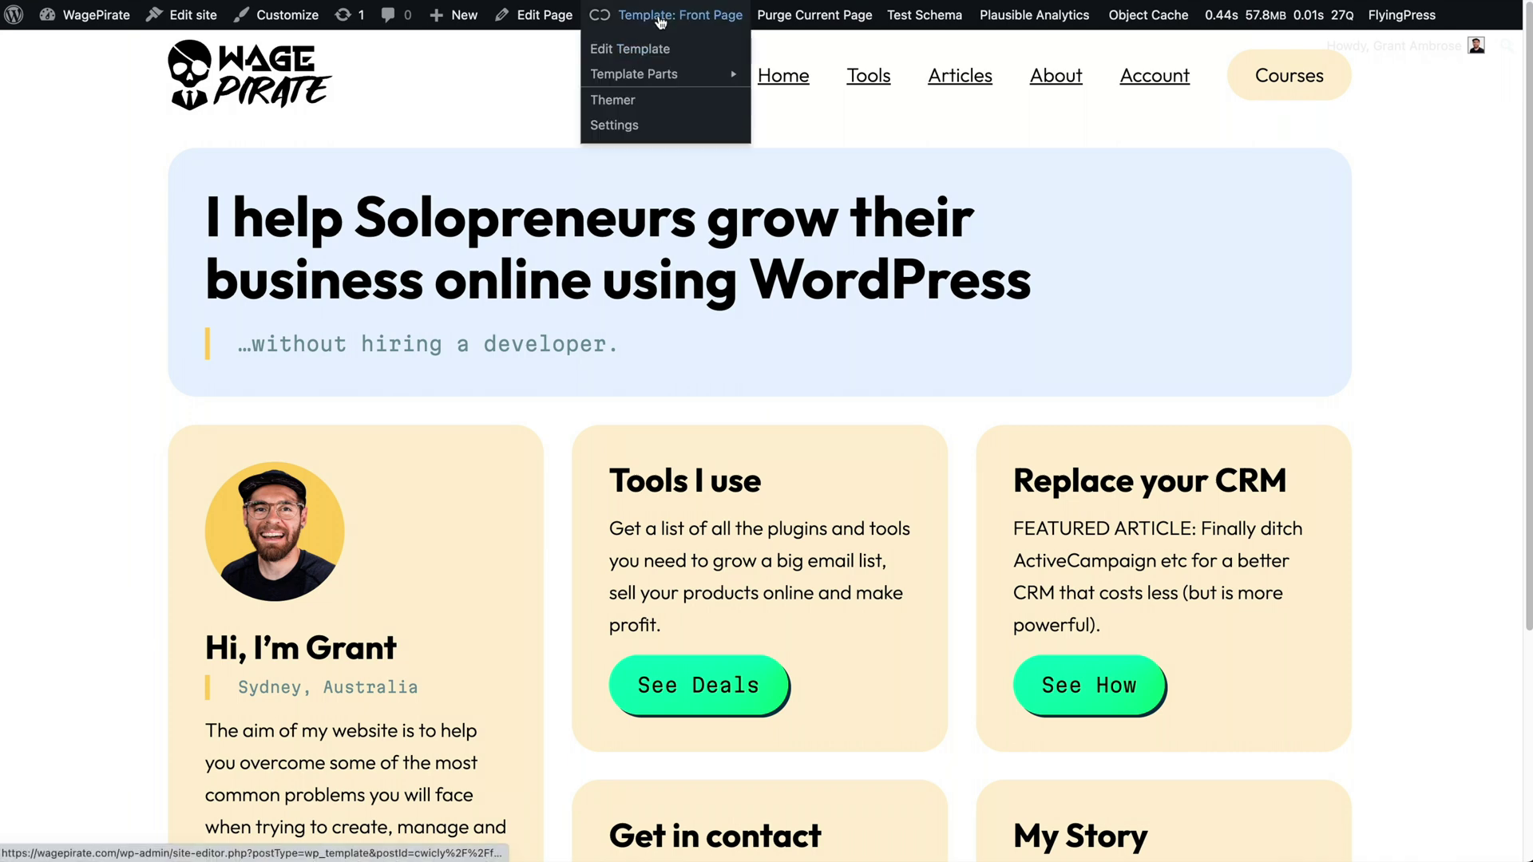
mouse_move(663, 73)
click(794, 128)
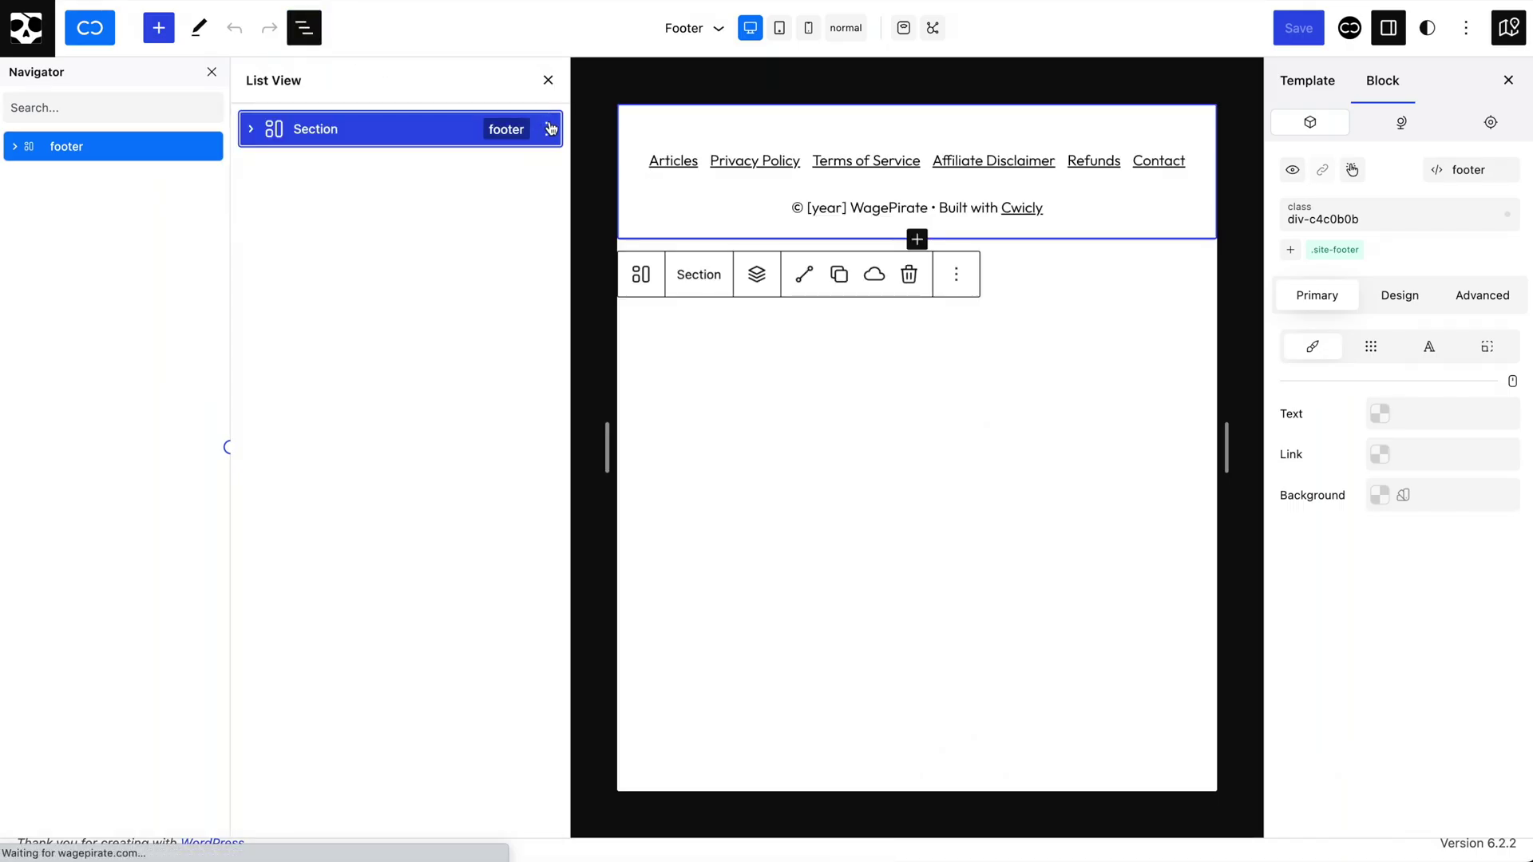
click(550, 129)
key(Return)
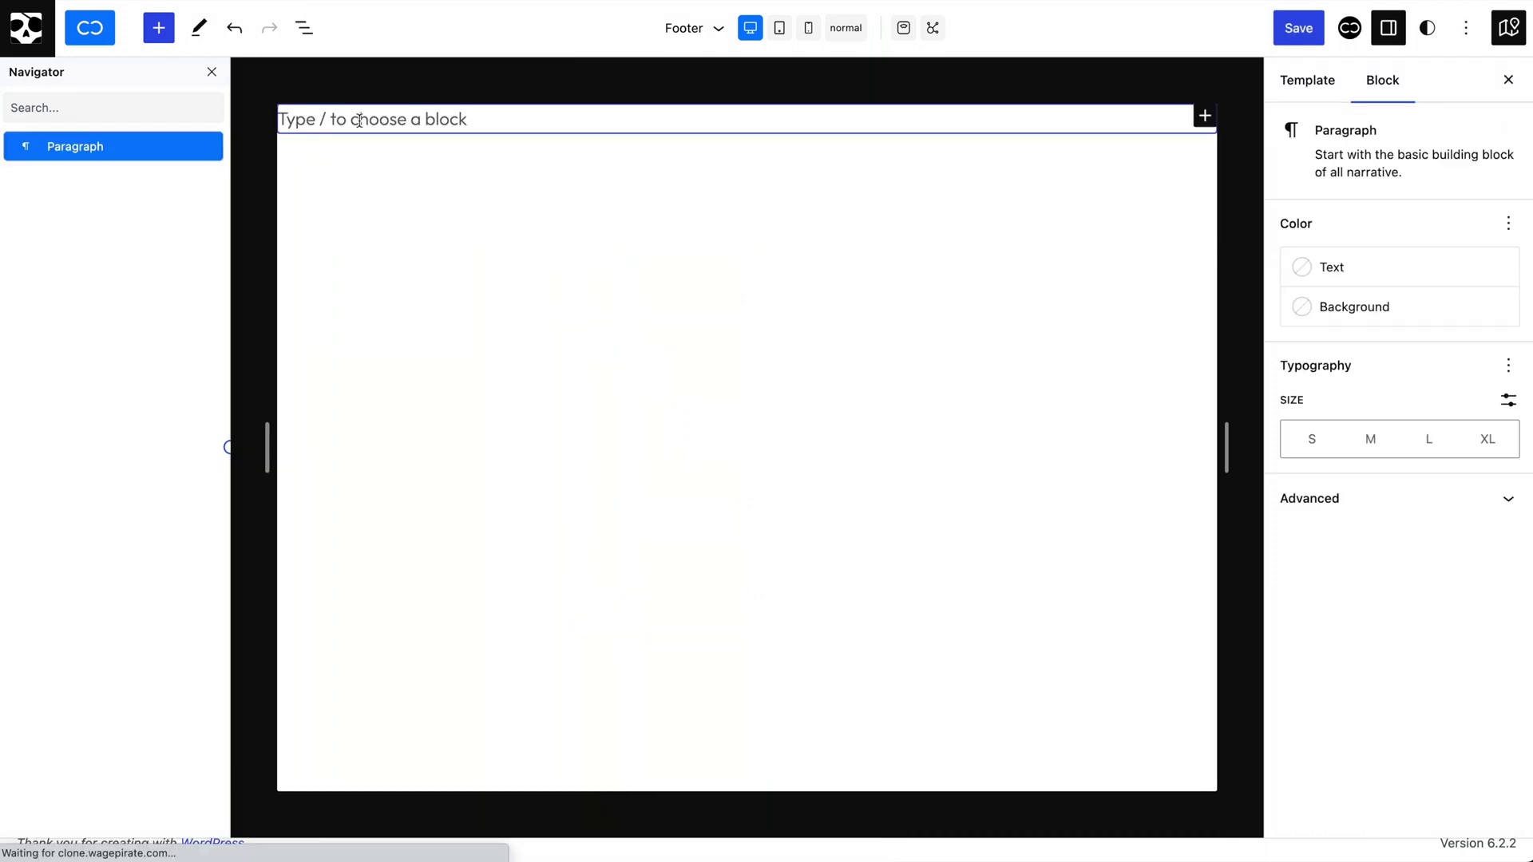
Paste the copied footer section into the clone site's empty Footer part and save the template part
key(super+v)
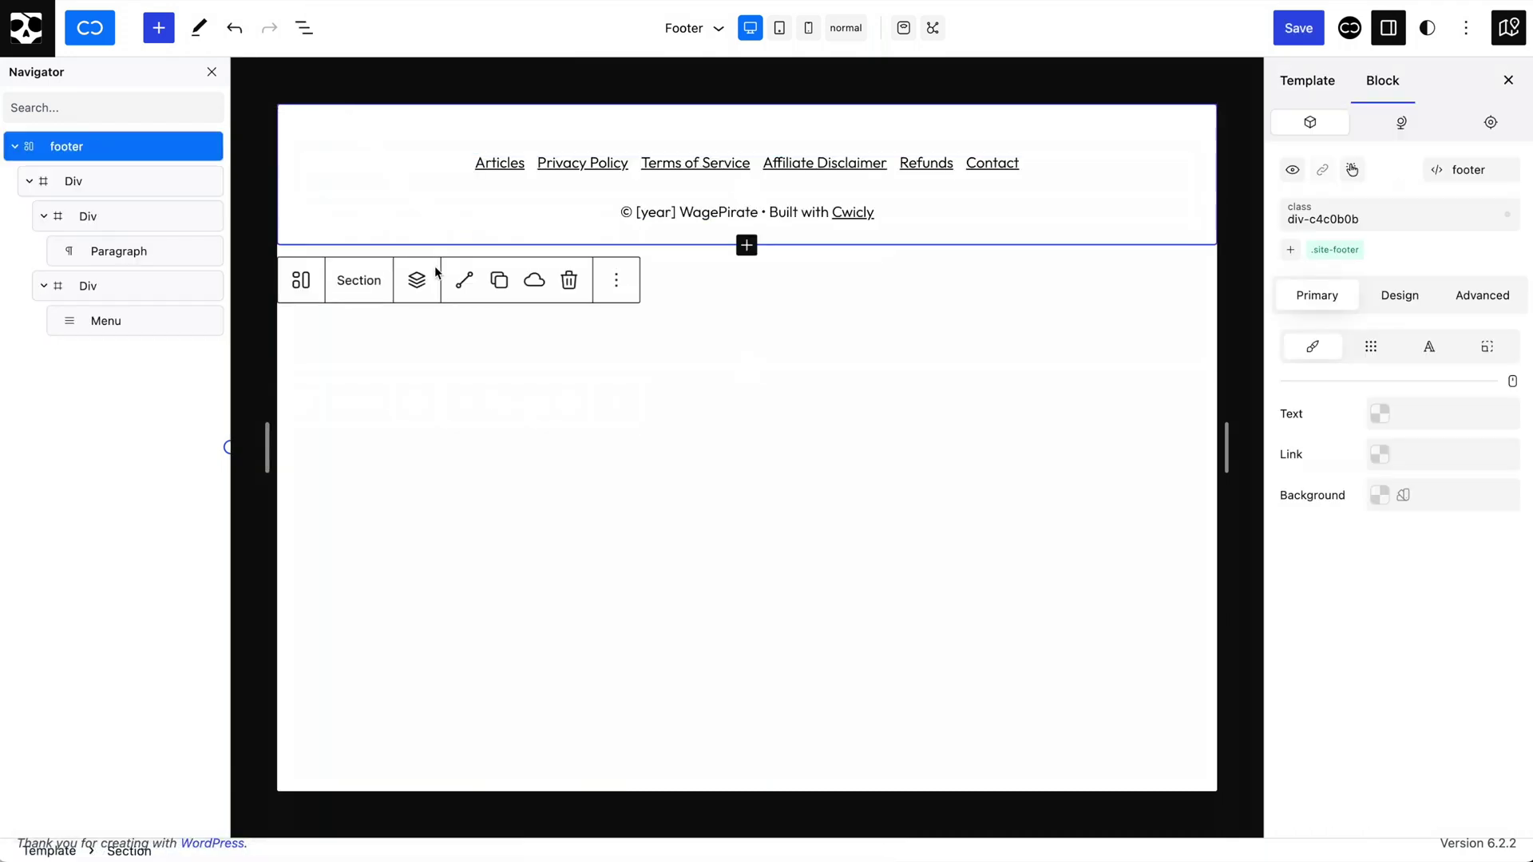
click(445, 352)
click(1302, 29)
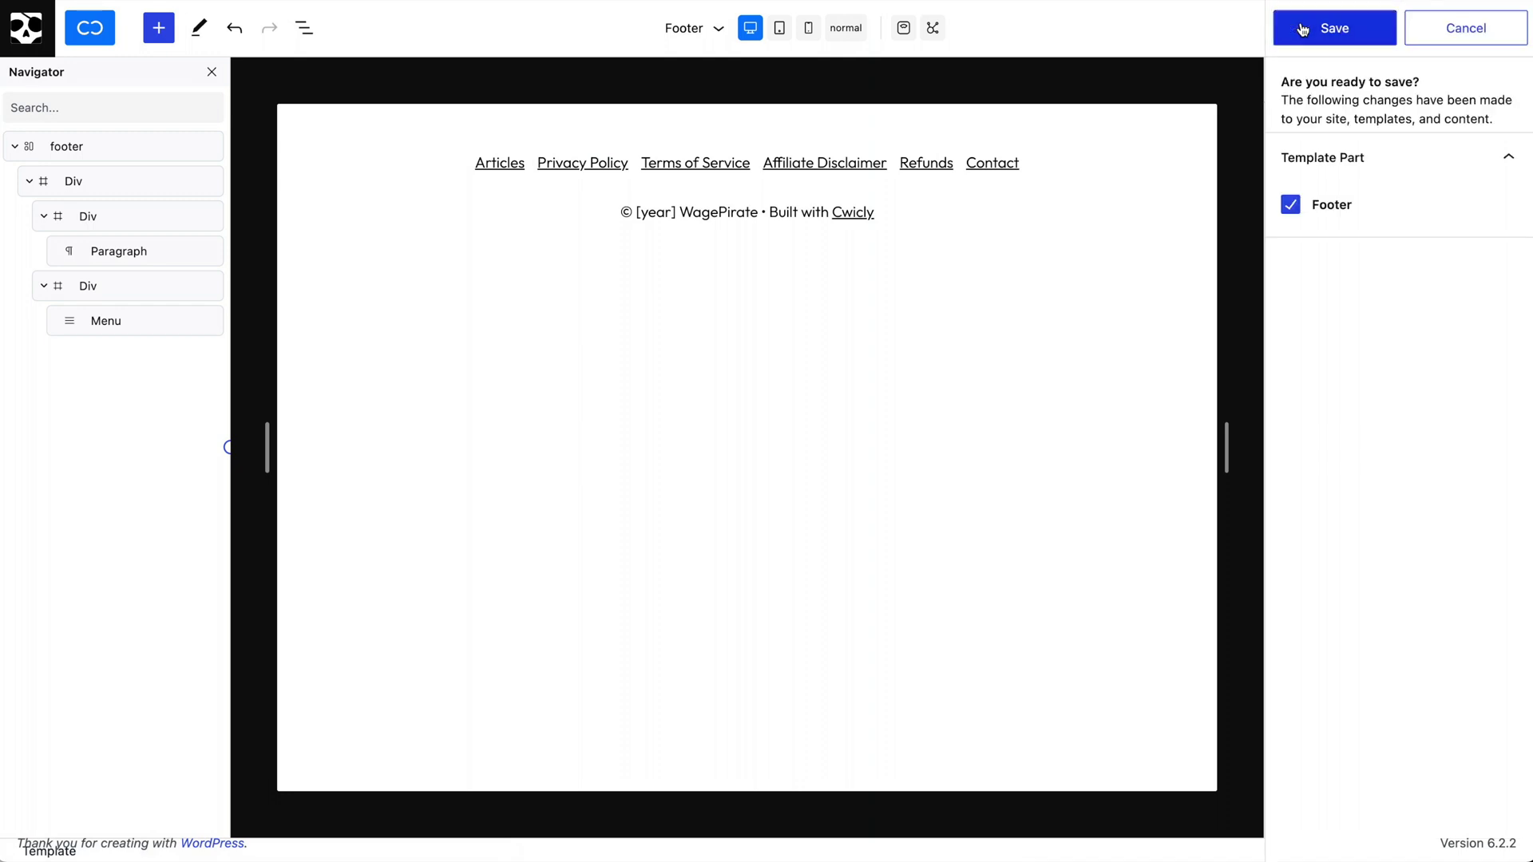
click(1301, 30)
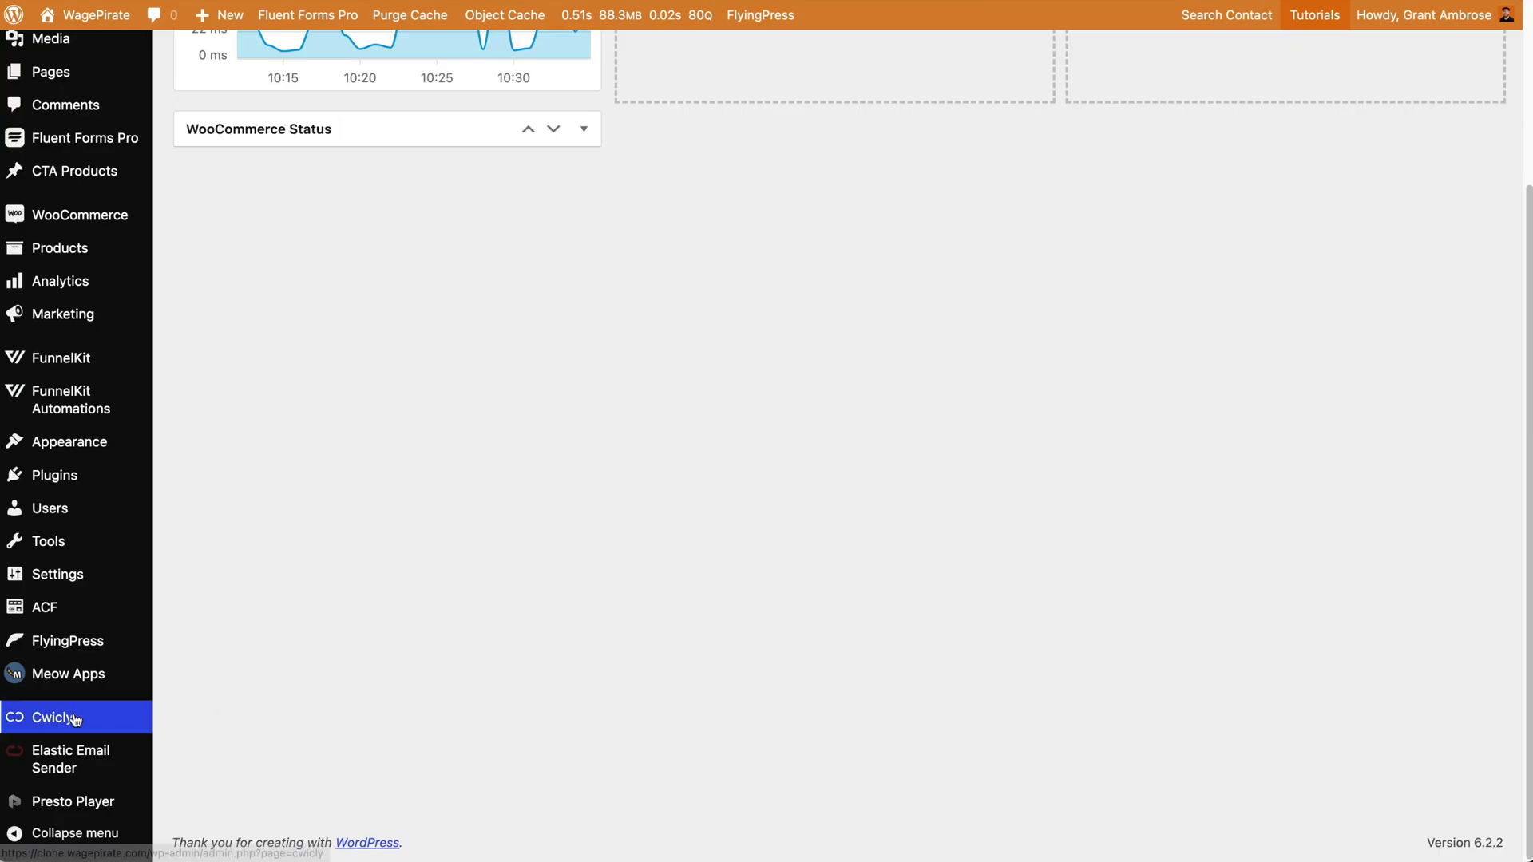
Open the clone site's Index template for editing, collapse its header and footer, and select the Section between them
mouse_move(154, 705)
click(193, 684)
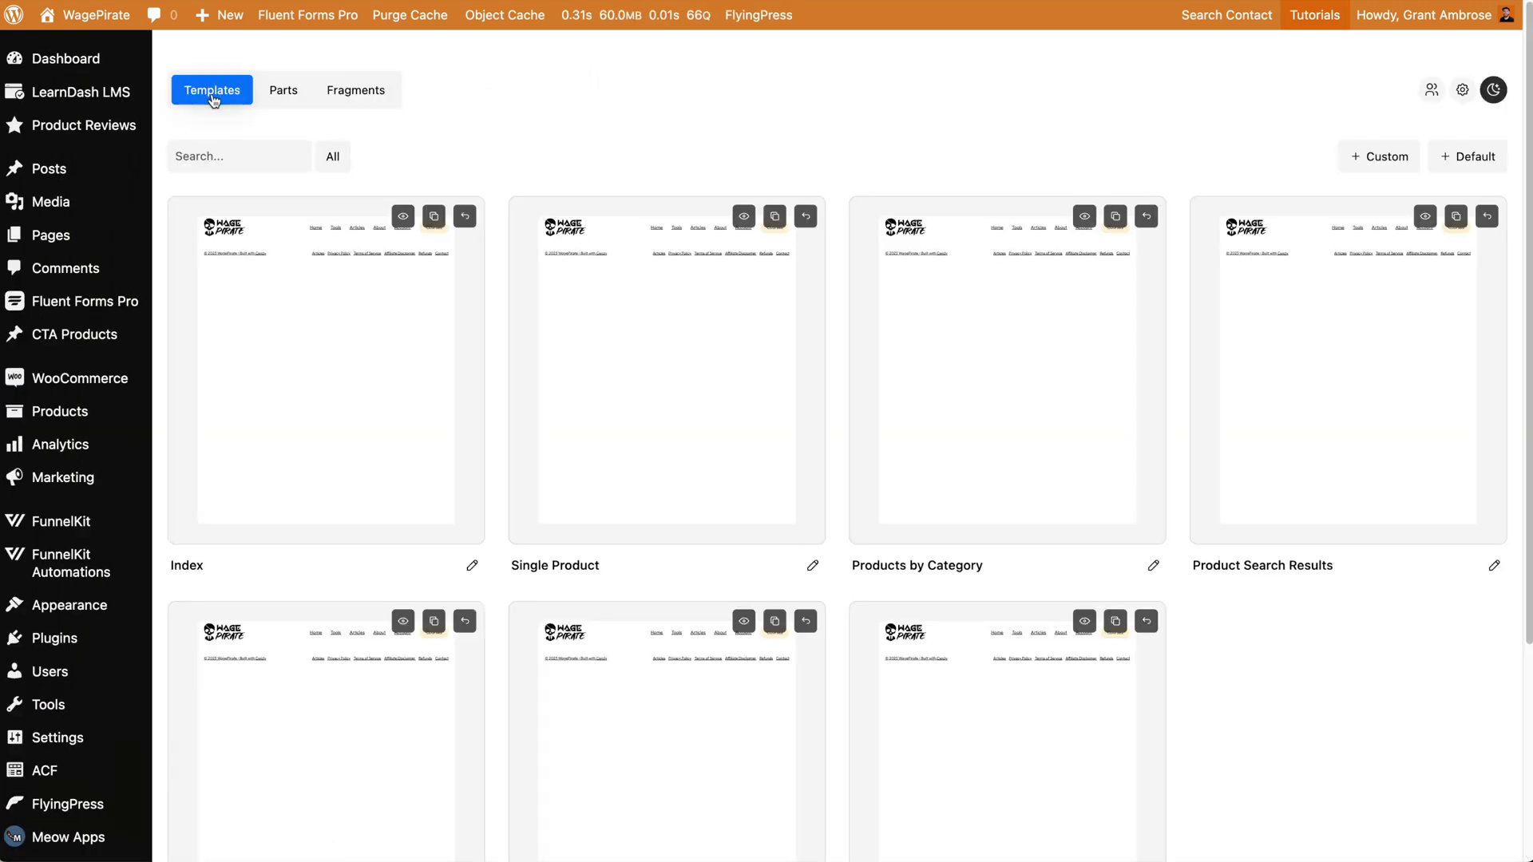
click(472, 567)
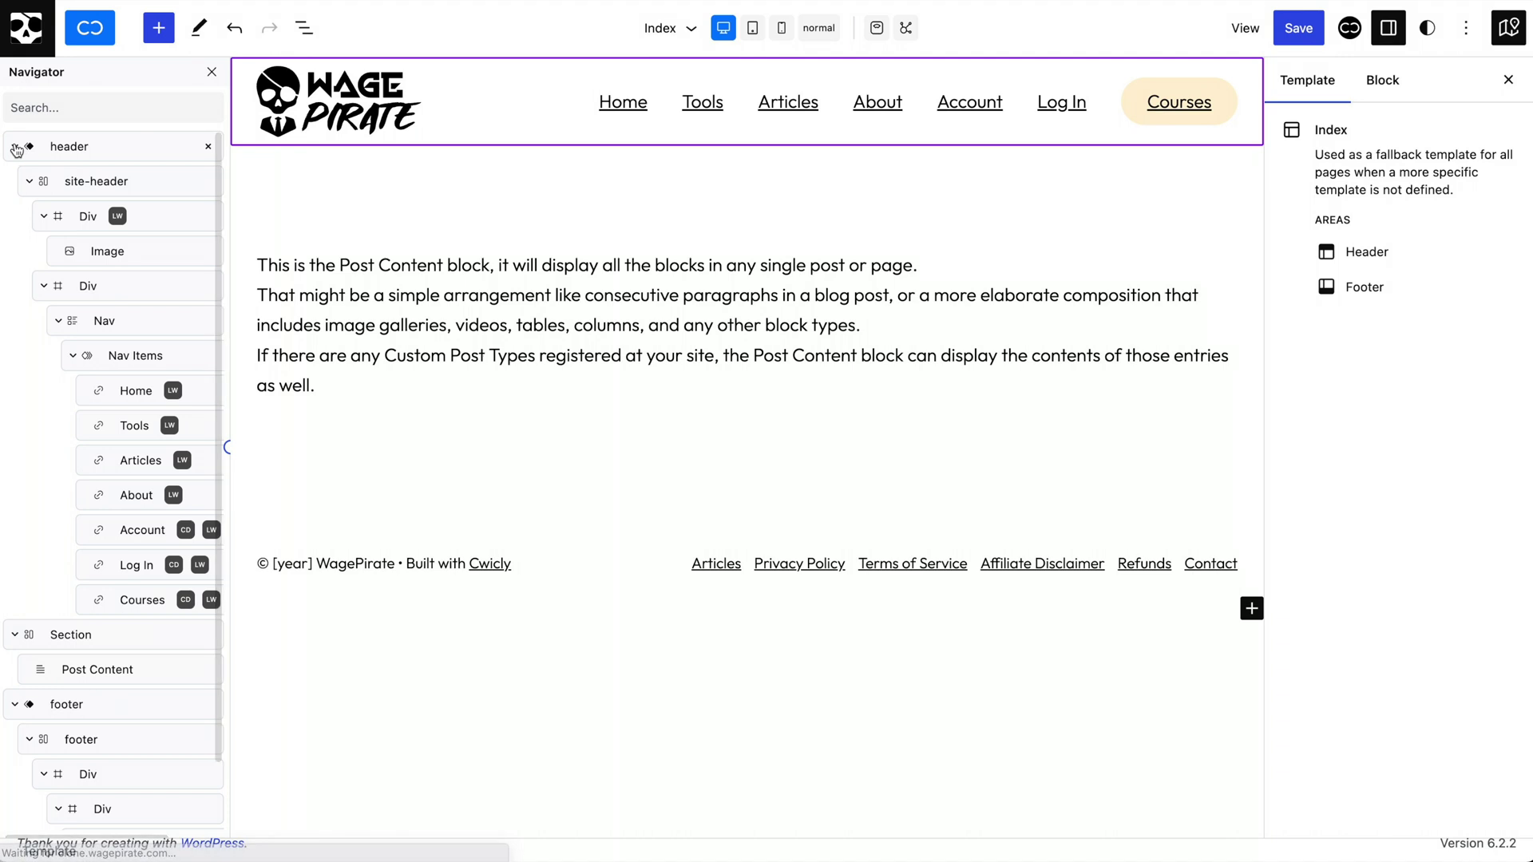
click(14, 146)
click(15, 252)
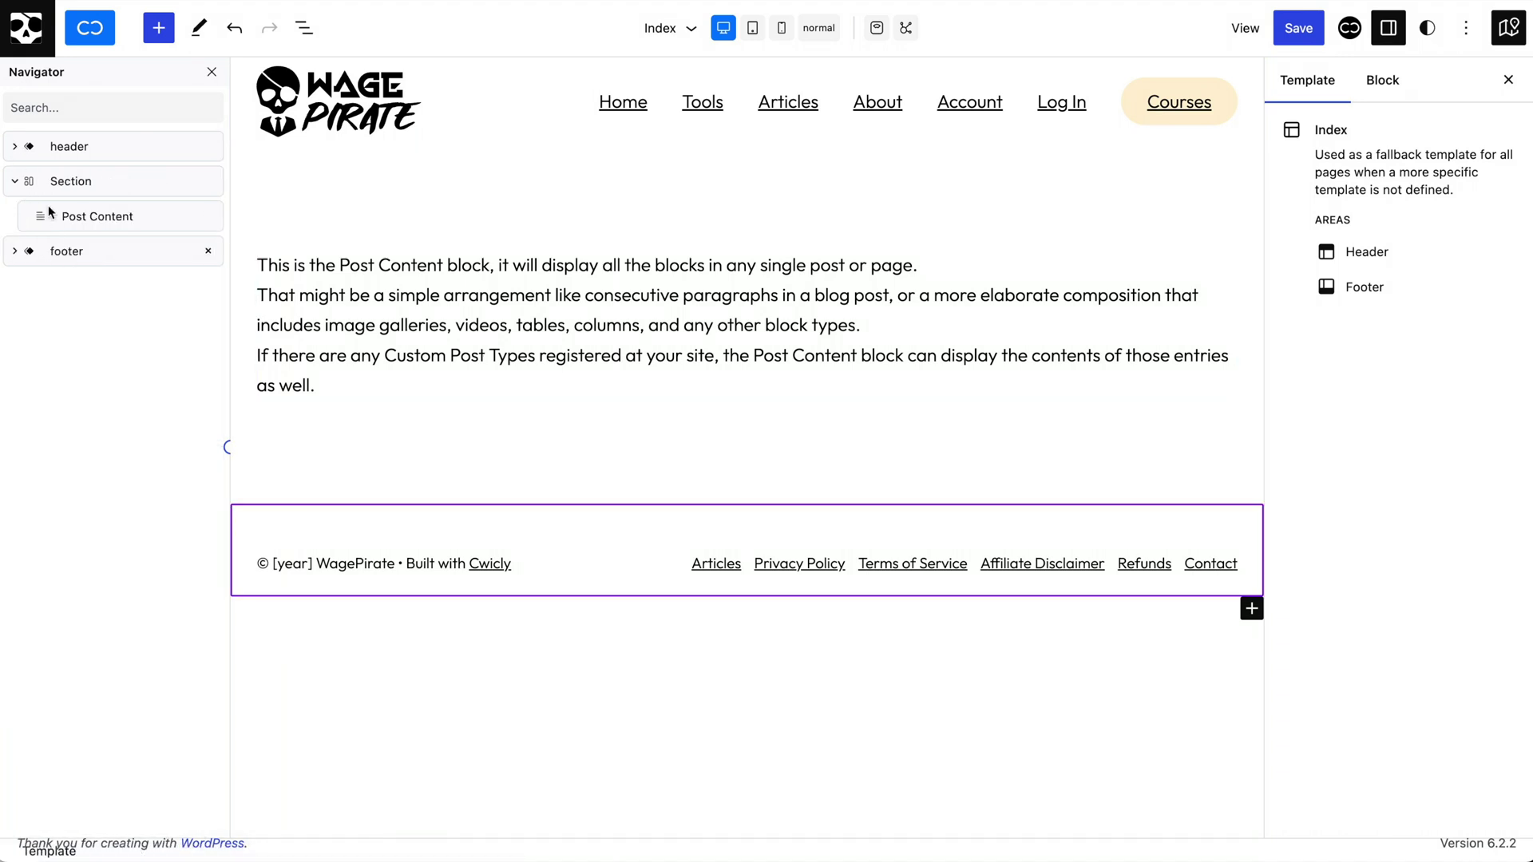
click(84, 185)
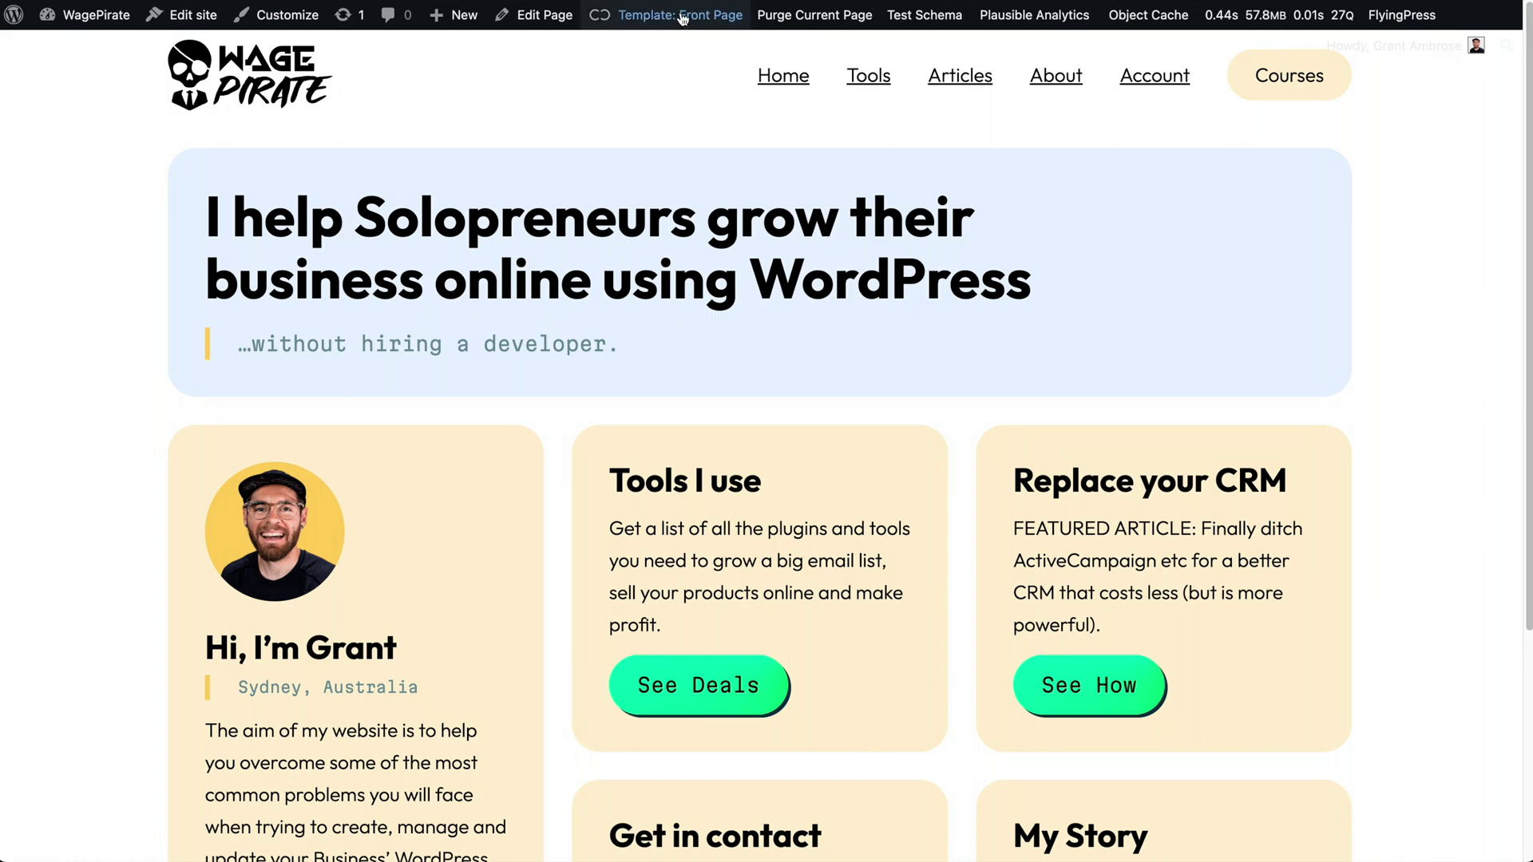
Open the Index template in the live site's Themer and copy the section block below Post Title
mouse_move(681, 18)
click(670, 108)
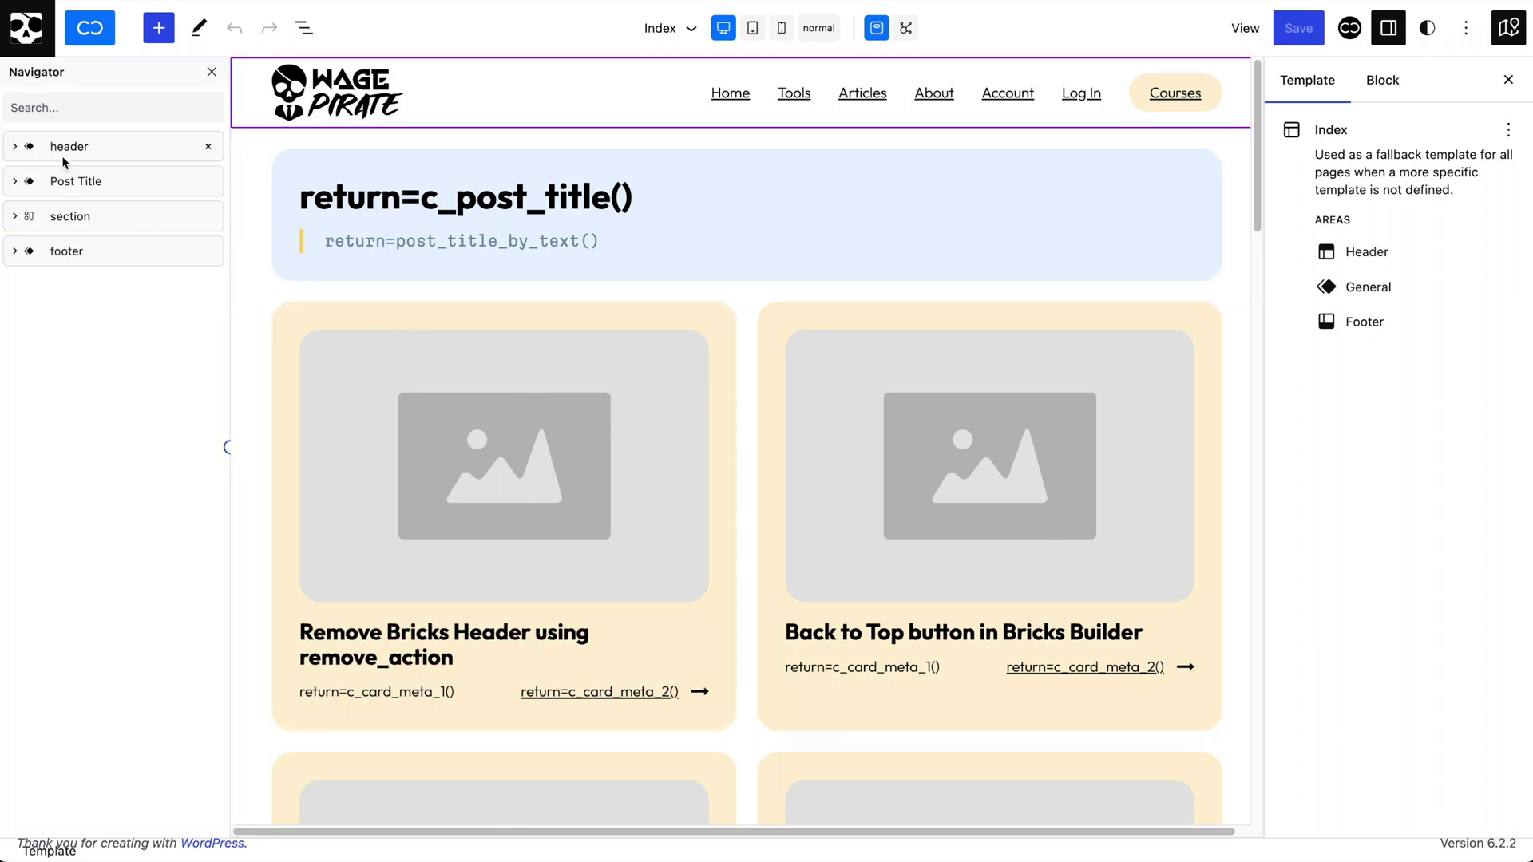
click(91, 208)
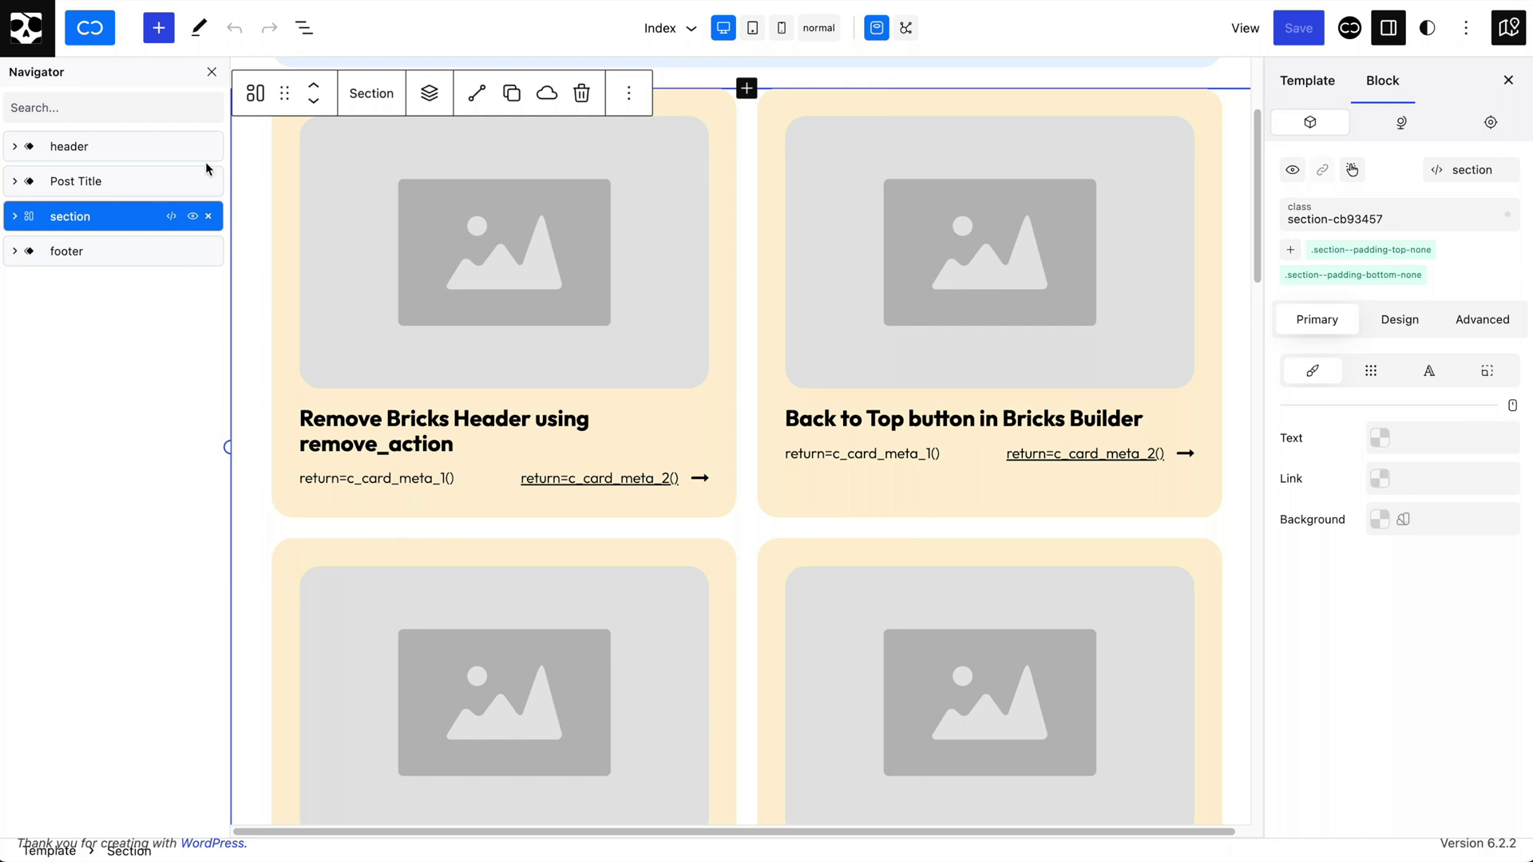
click(304, 28)
click(548, 201)
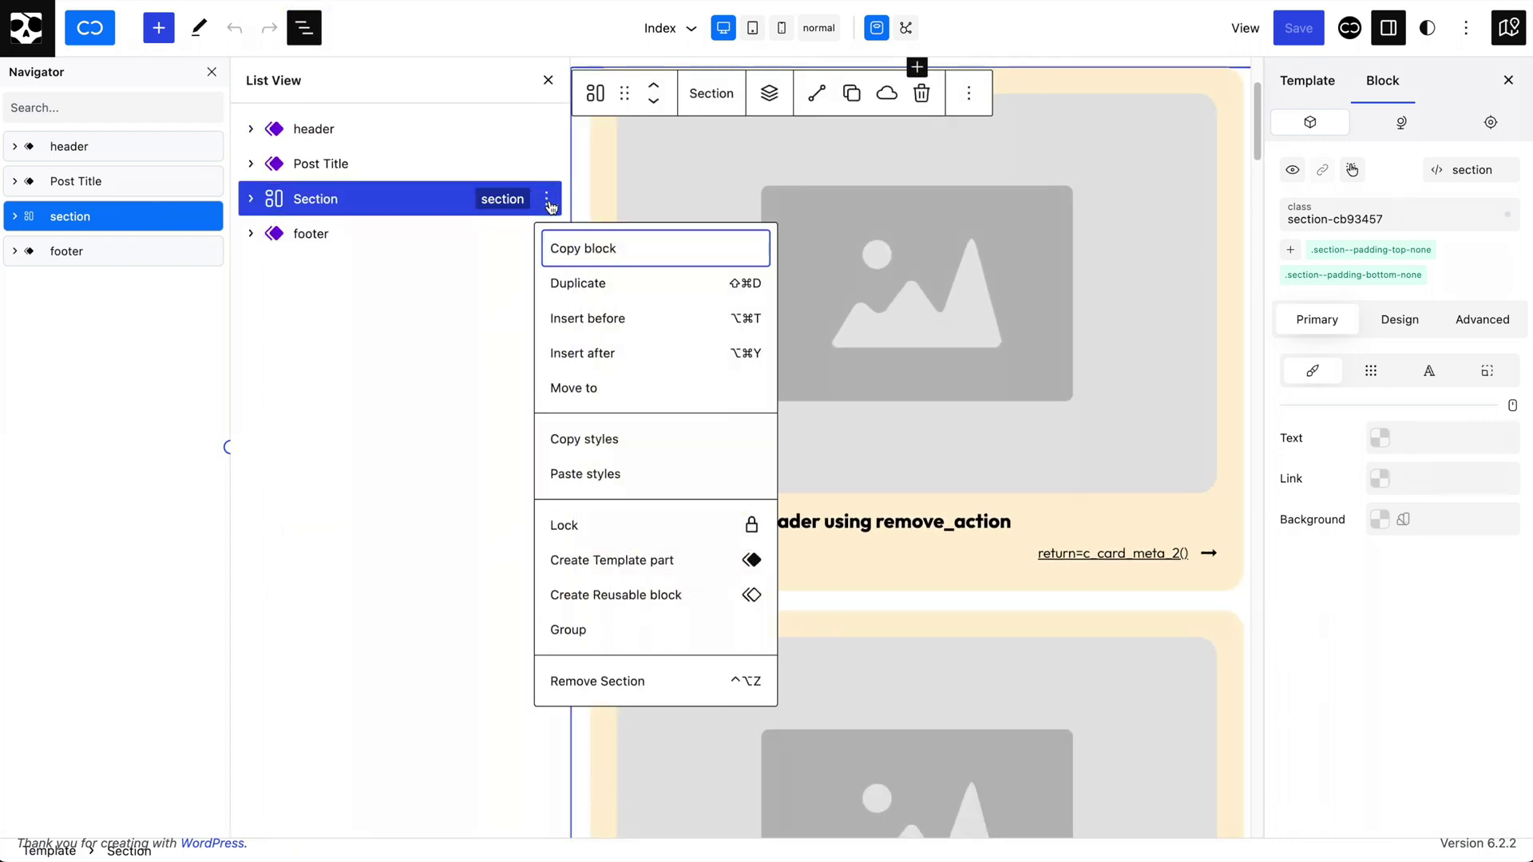
click(565, 248)
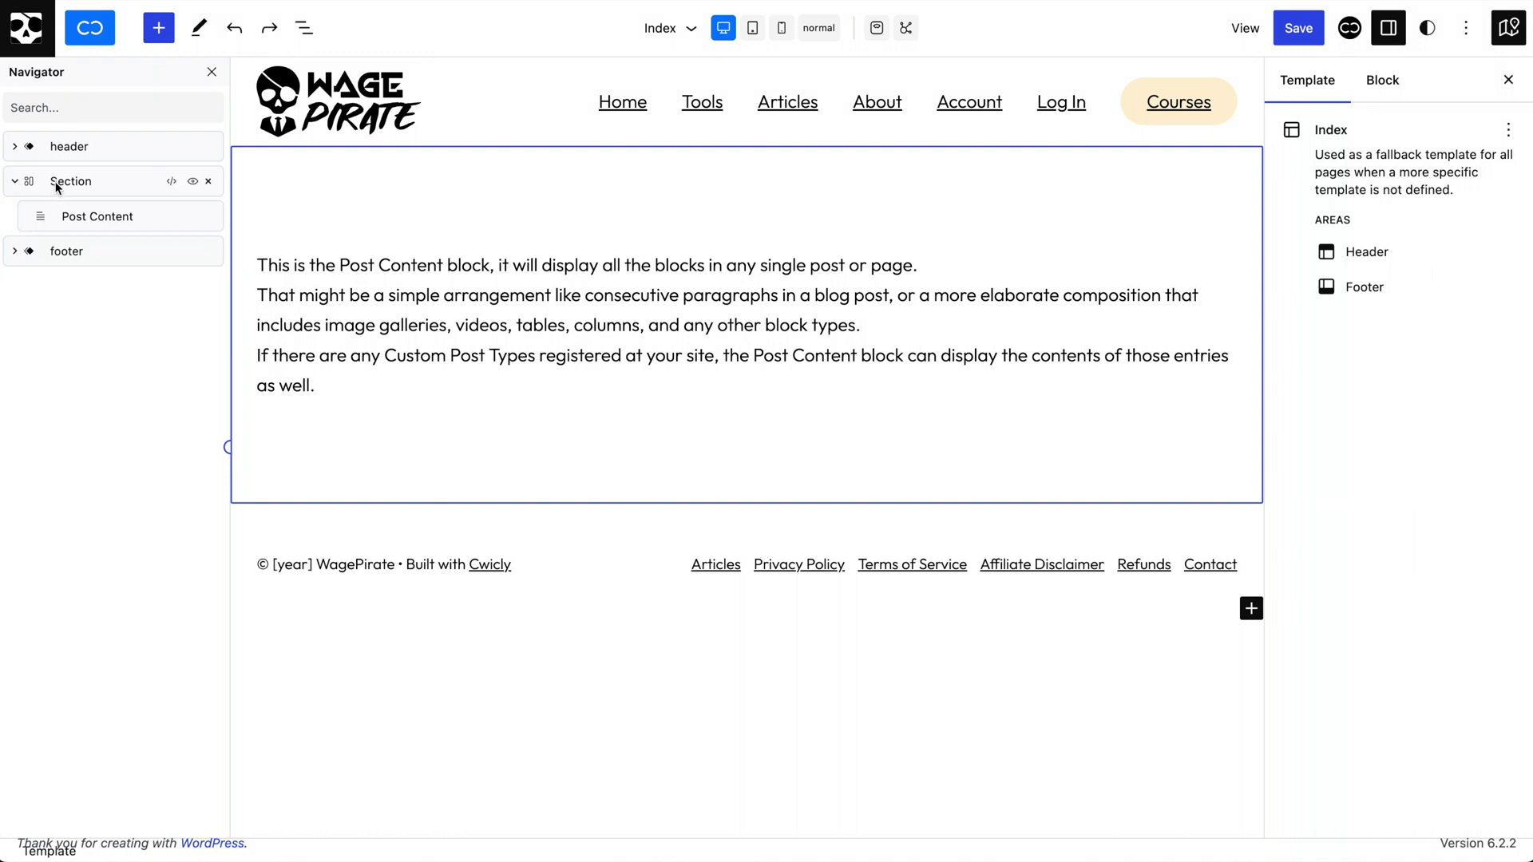
In the clone's Index template, insert a Paragraph block after the Section holding Post Content, and delete that Section
click(86, 186)
right_click(118, 184)
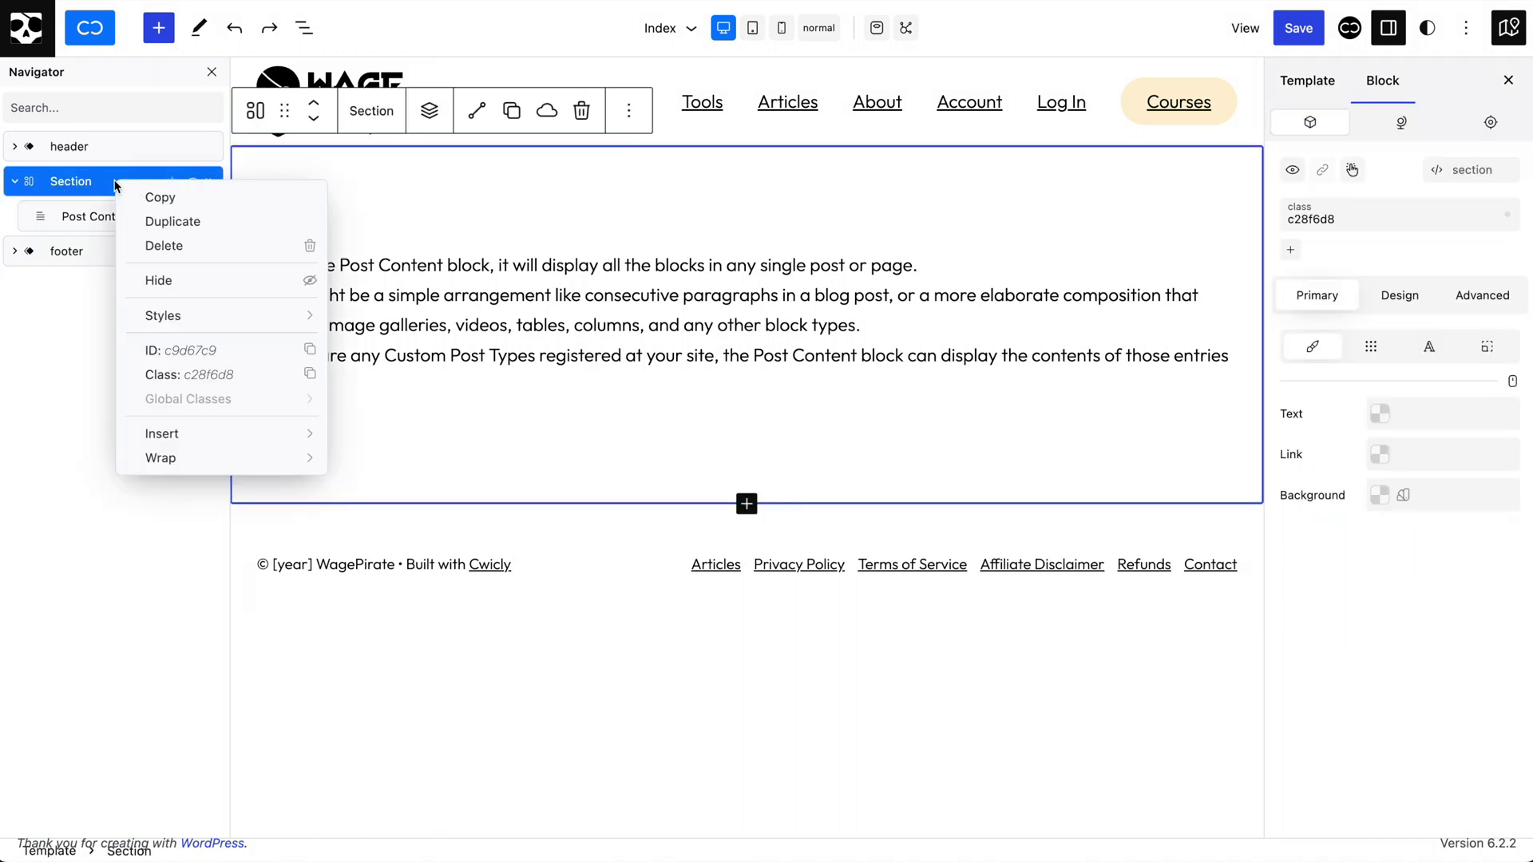
mouse_move(220, 433)
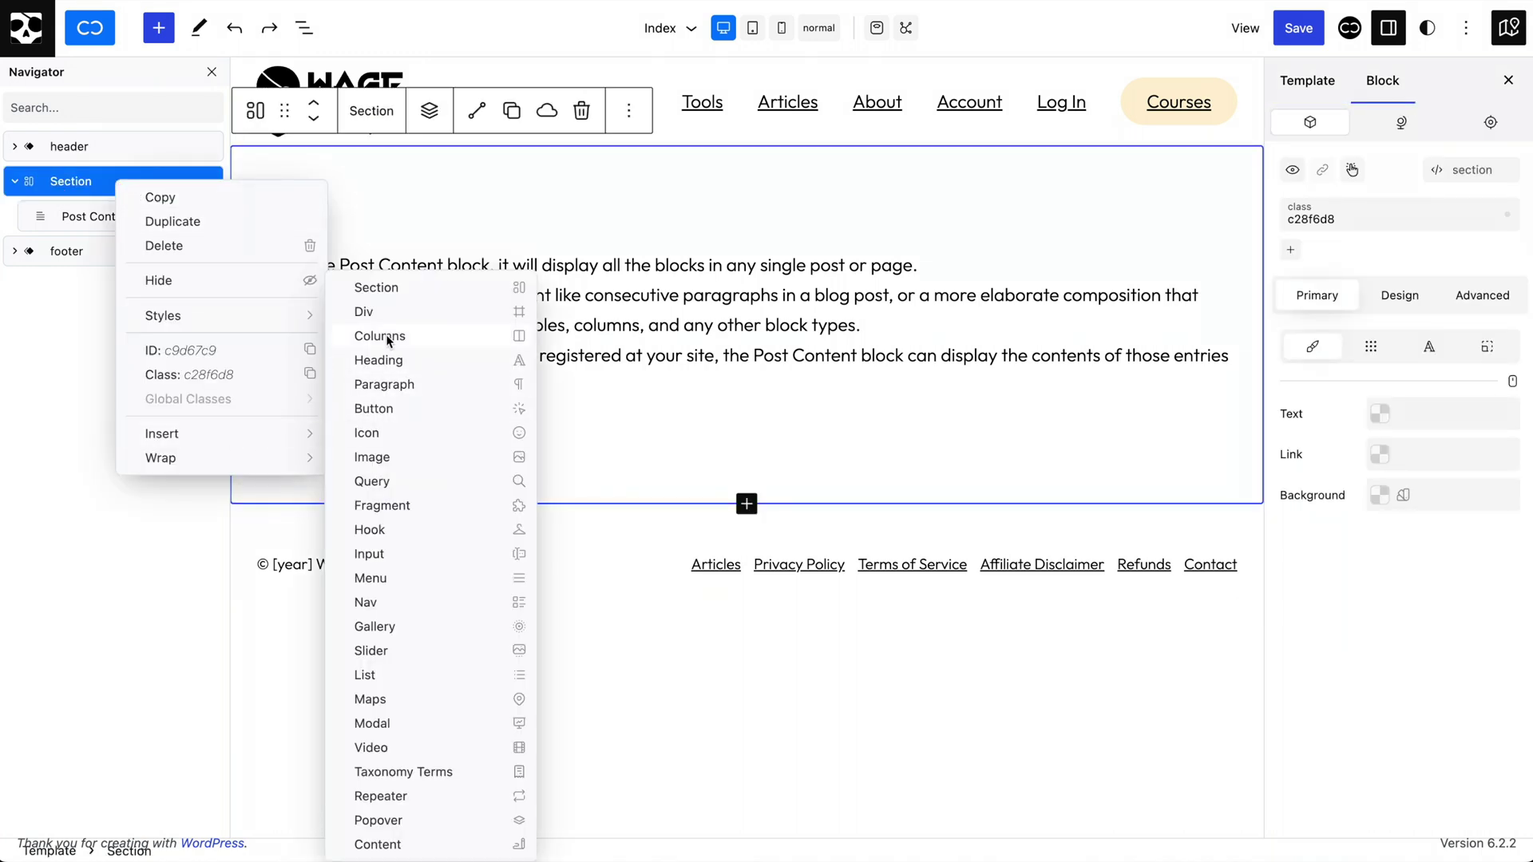
click(385, 386)
drag(76, 254, 48, 257)
click(74, 180)
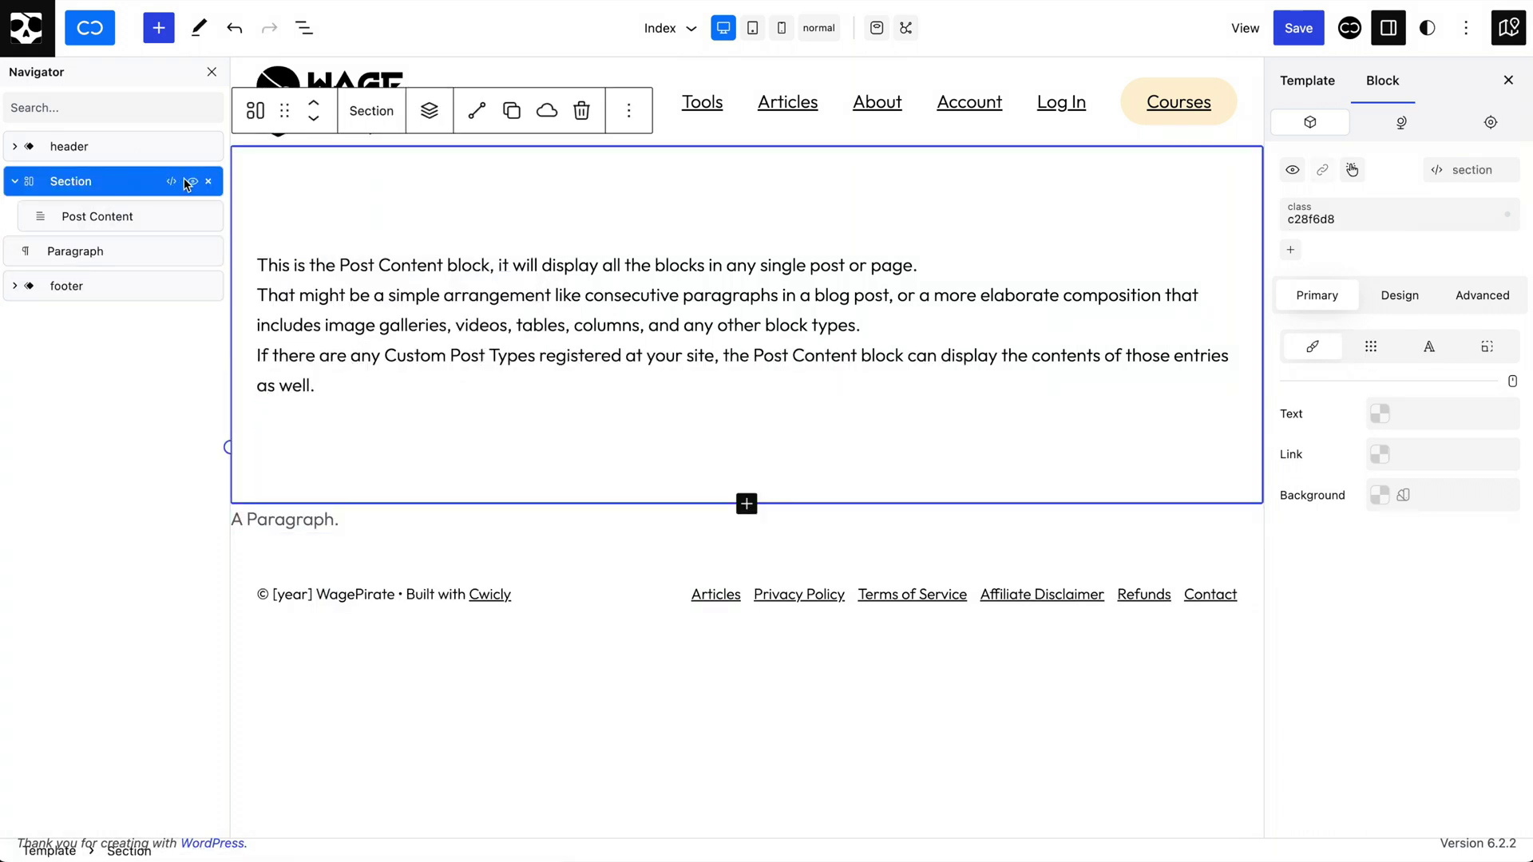
click(209, 182)
Paste the copied live-site section below the placeholder paragraph, delete the paragraph, and collapse the pasted section
click(90, 183)
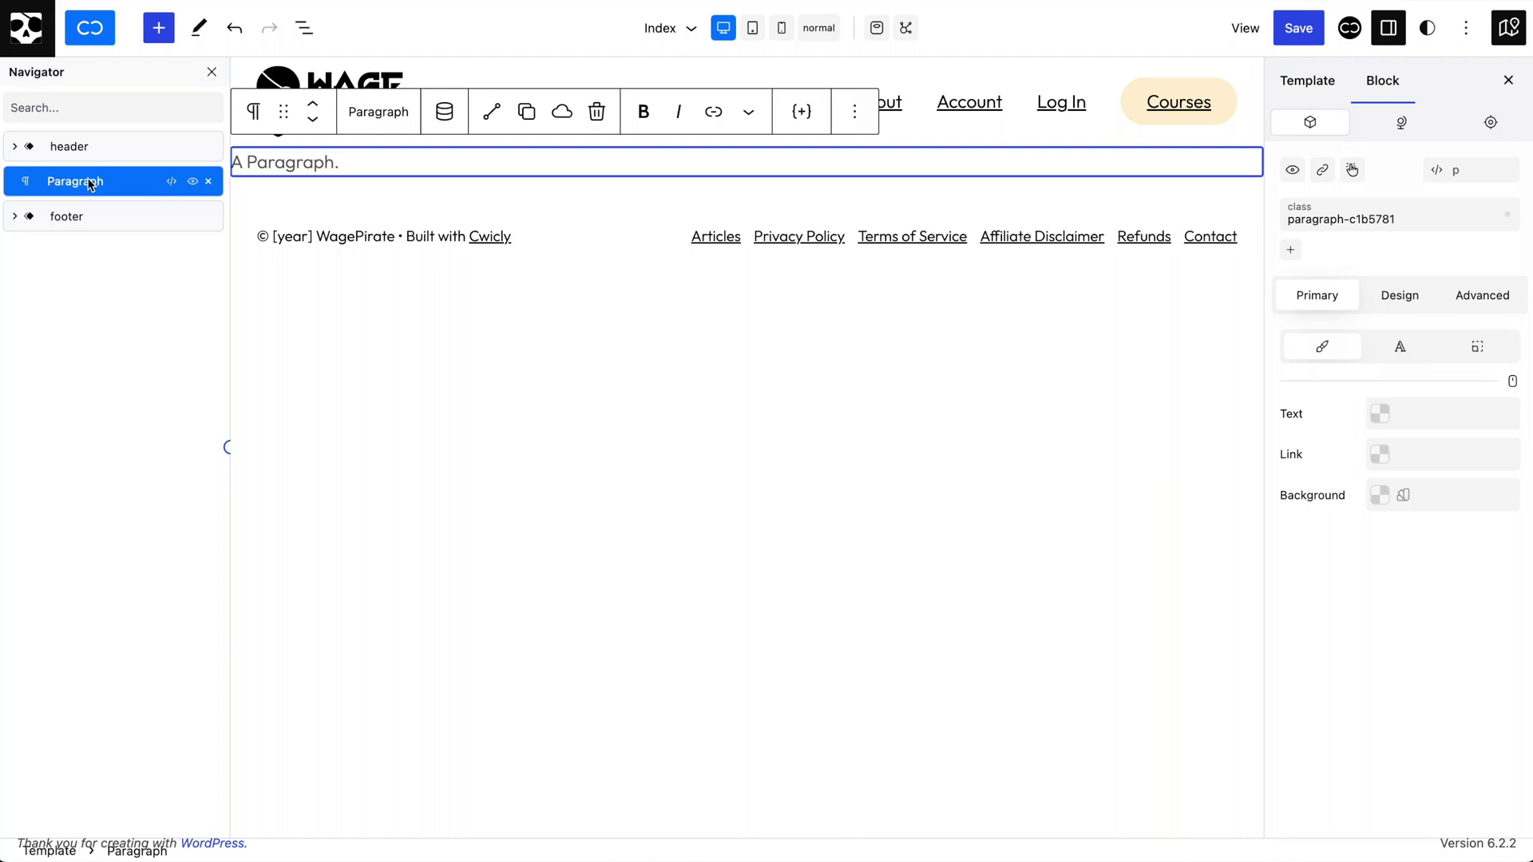
key(ctrl+z)
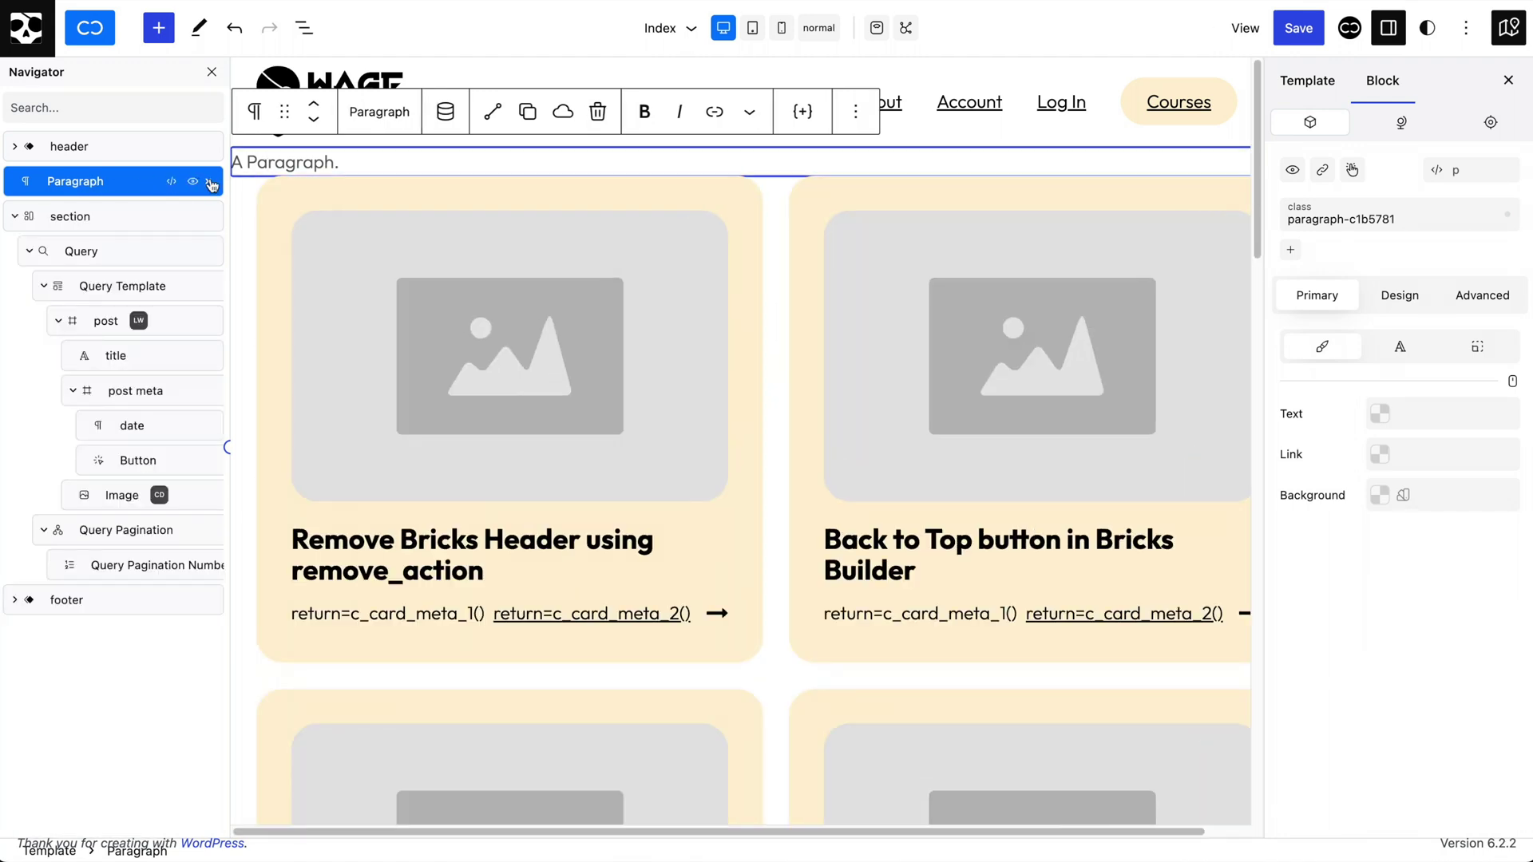
click(211, 183)
click(48, 181)
click(15, 181)
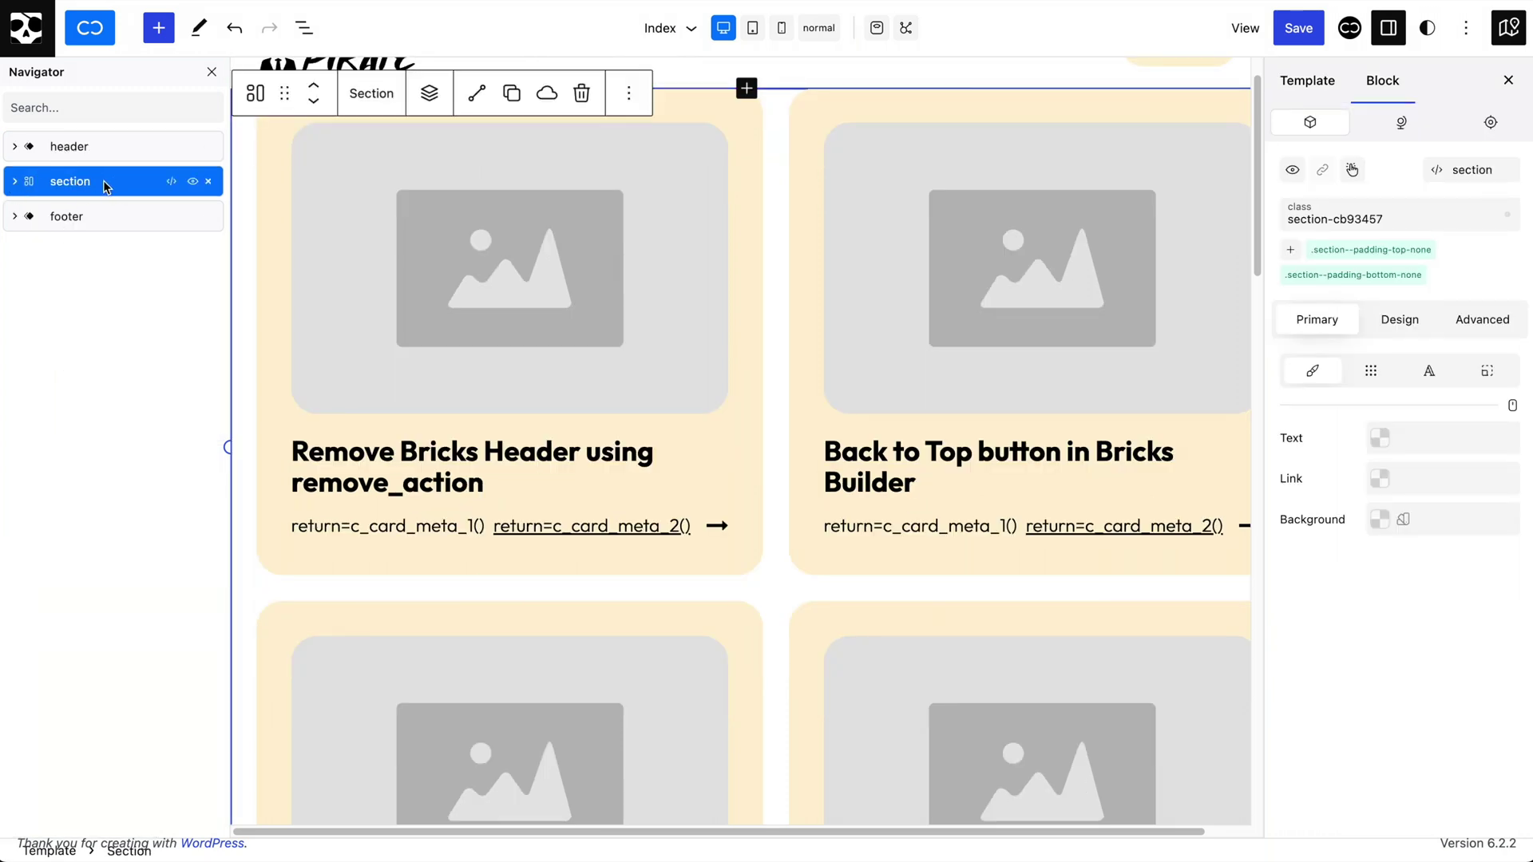
Expand the pasted section and examine the settings of its Query and Query Template blocks
click(15, 182)
click(73, 216)
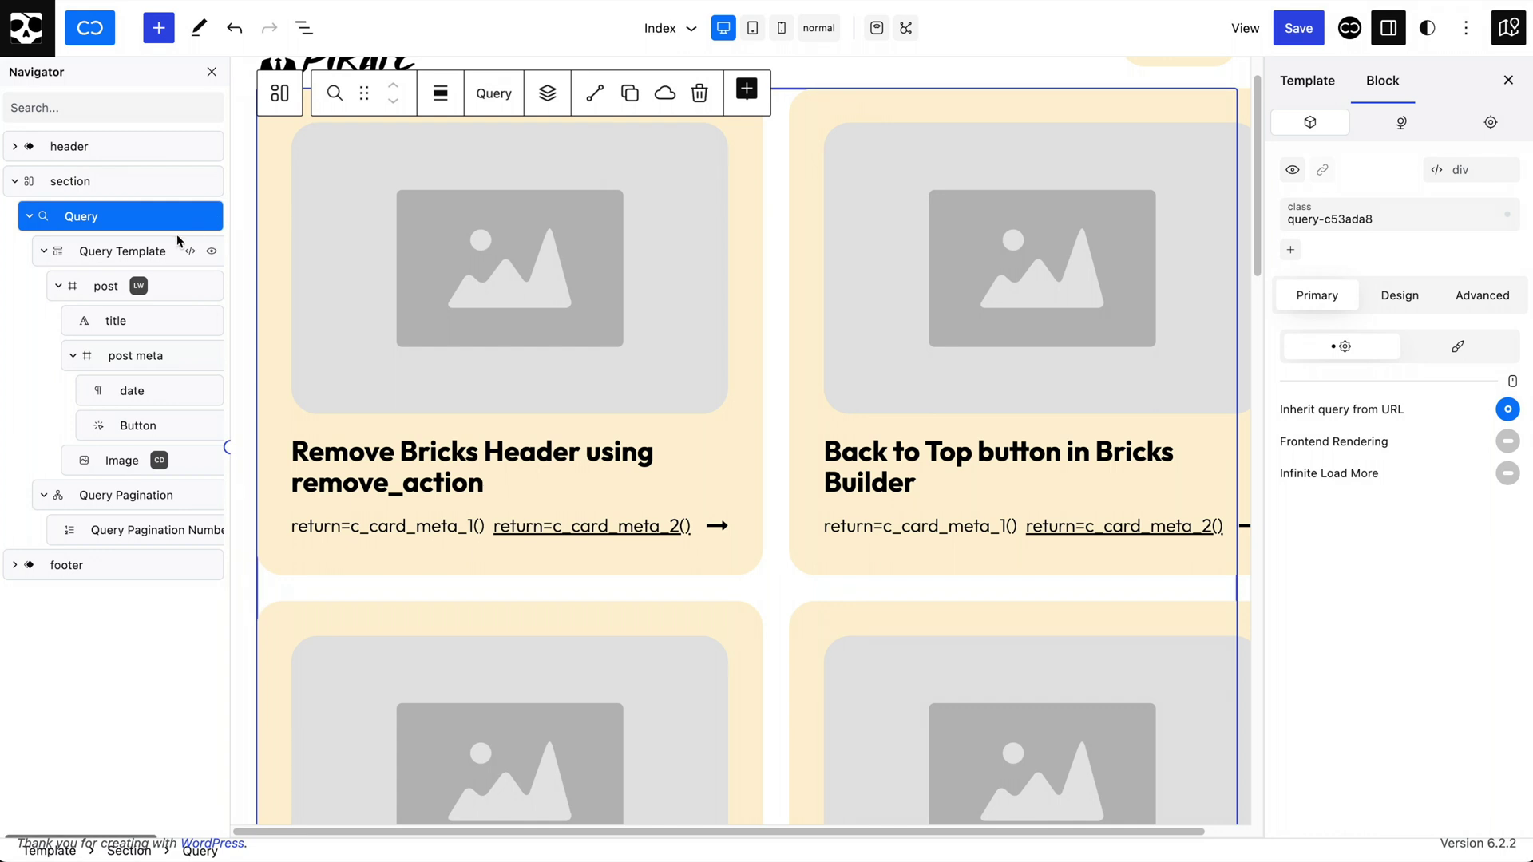
click(108, 255)
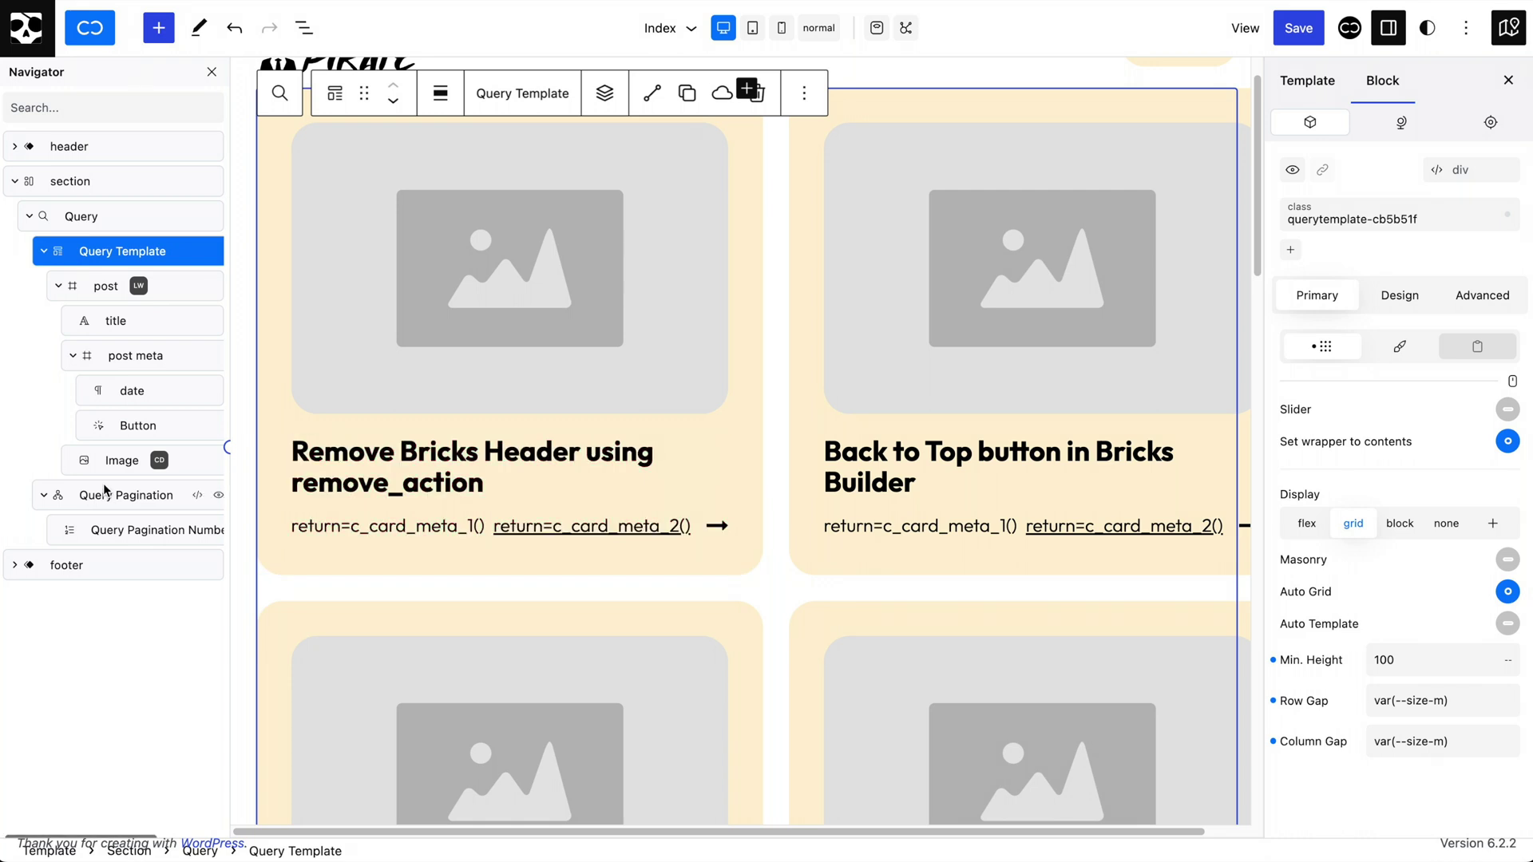
Save the clone's Index template and check the result on the site's homepage
click(1296, 30)
click(1297, 30)
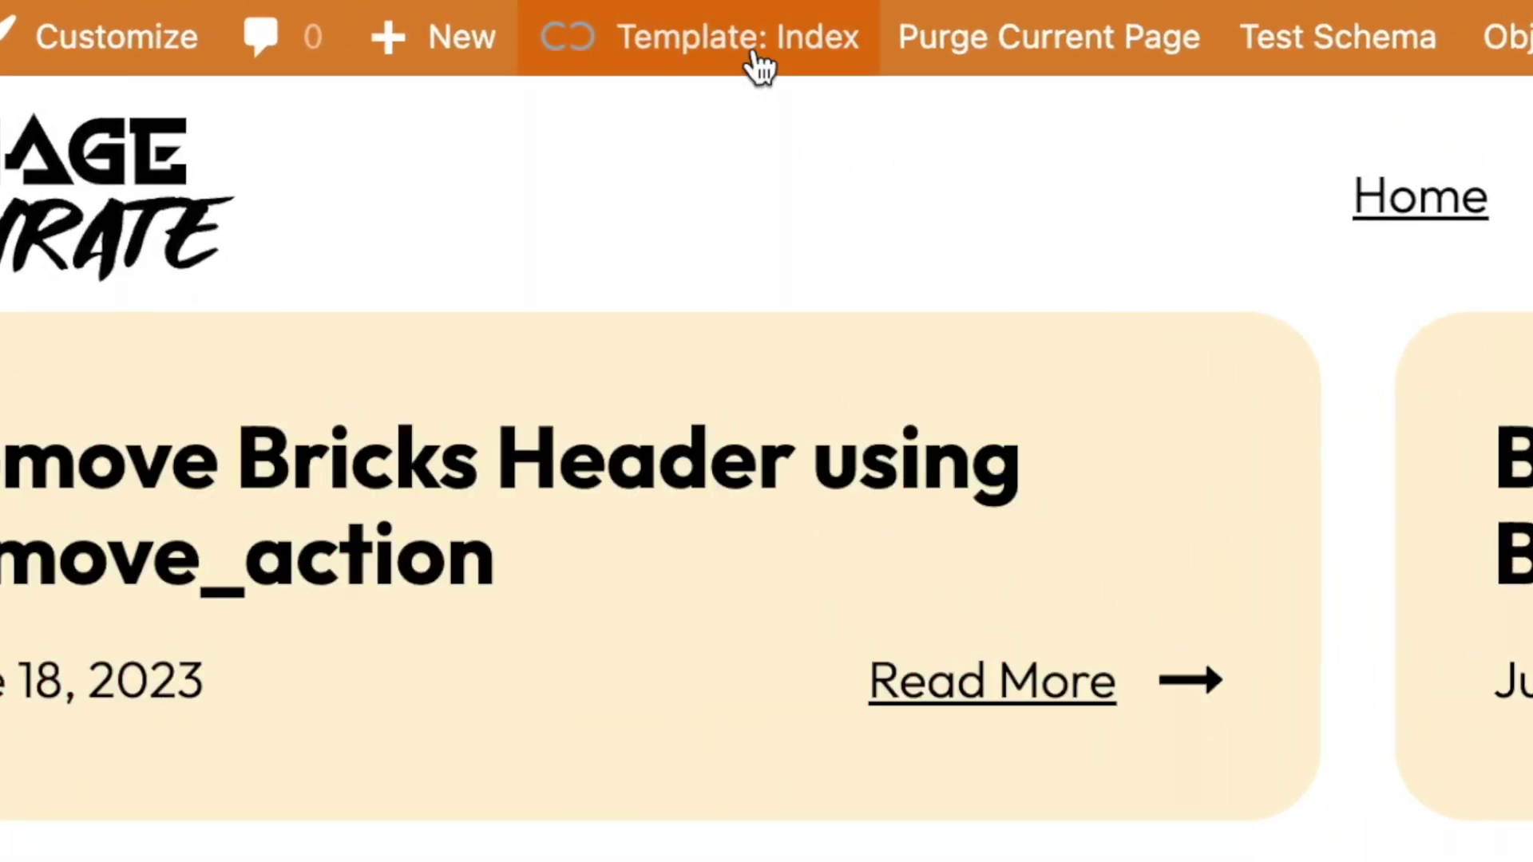
mouse_move(762, 48)
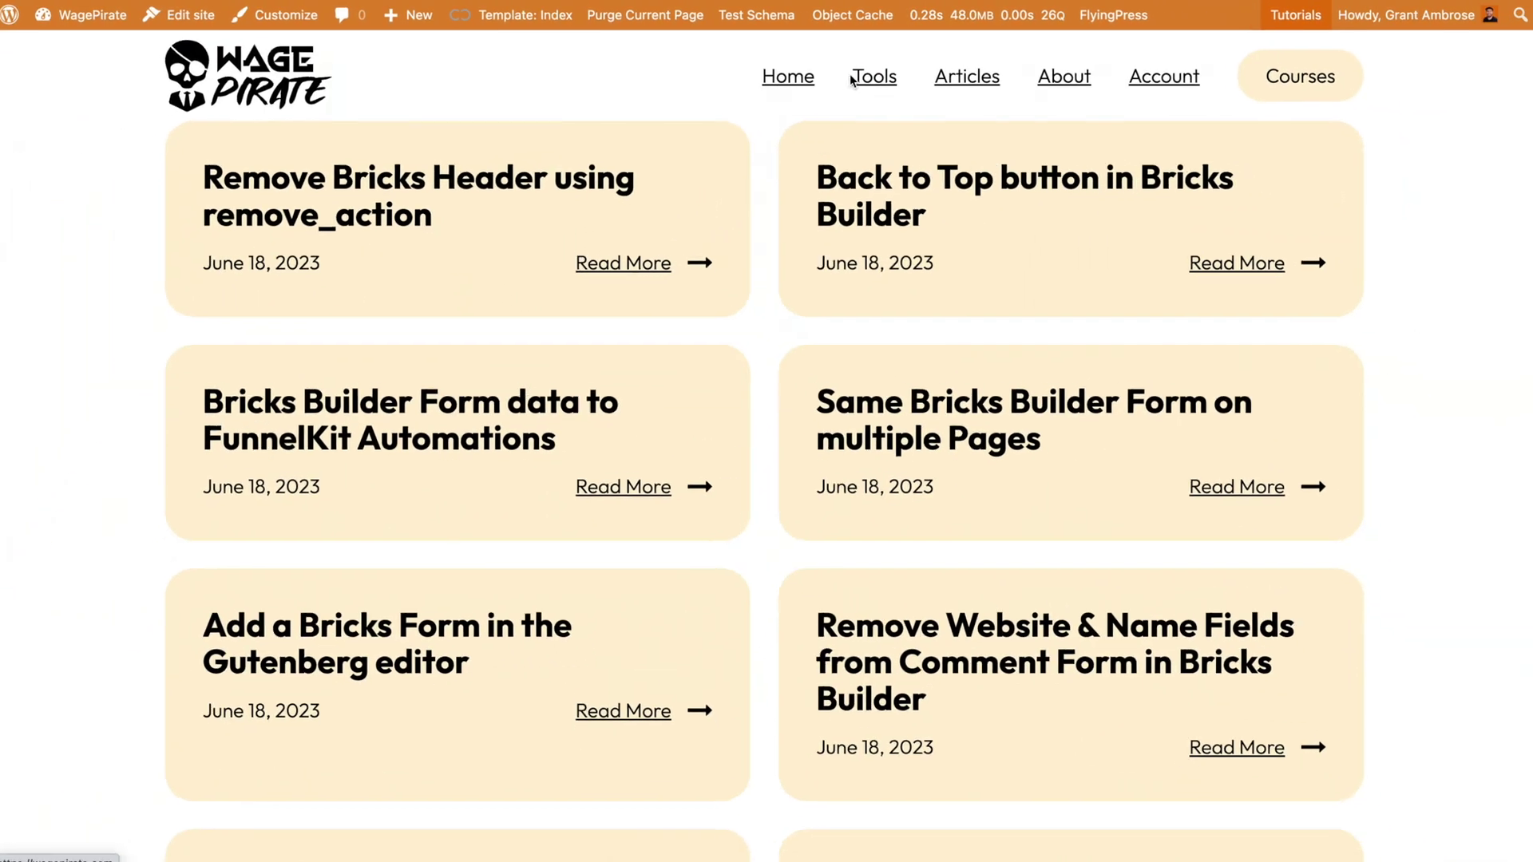
Visit the Tools, Articles and Home pages on the clone site and check which template each one uses
click(856, 77)
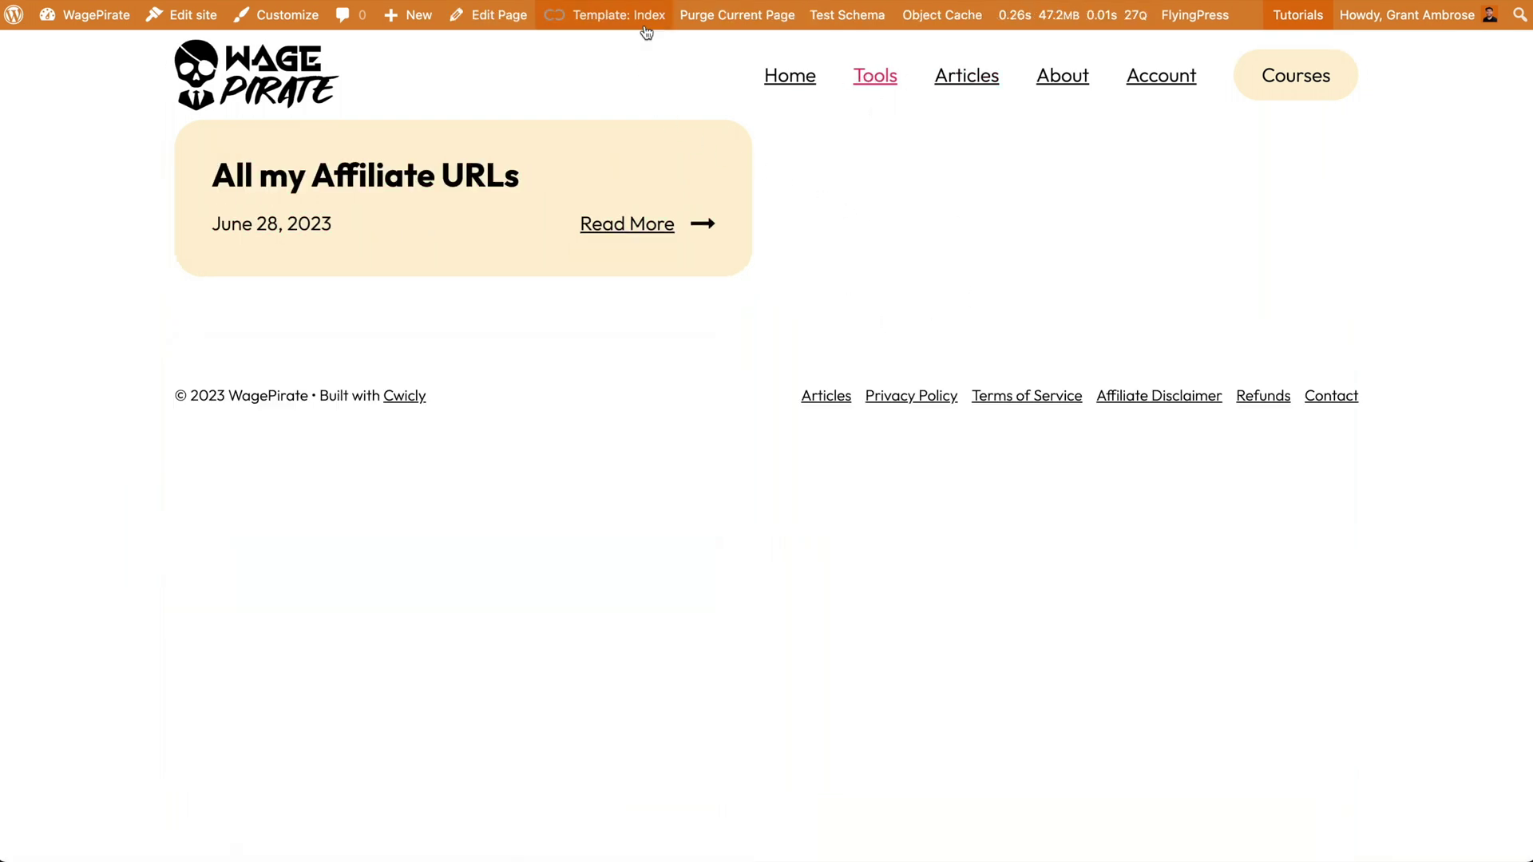
mouse_move(646, 26)
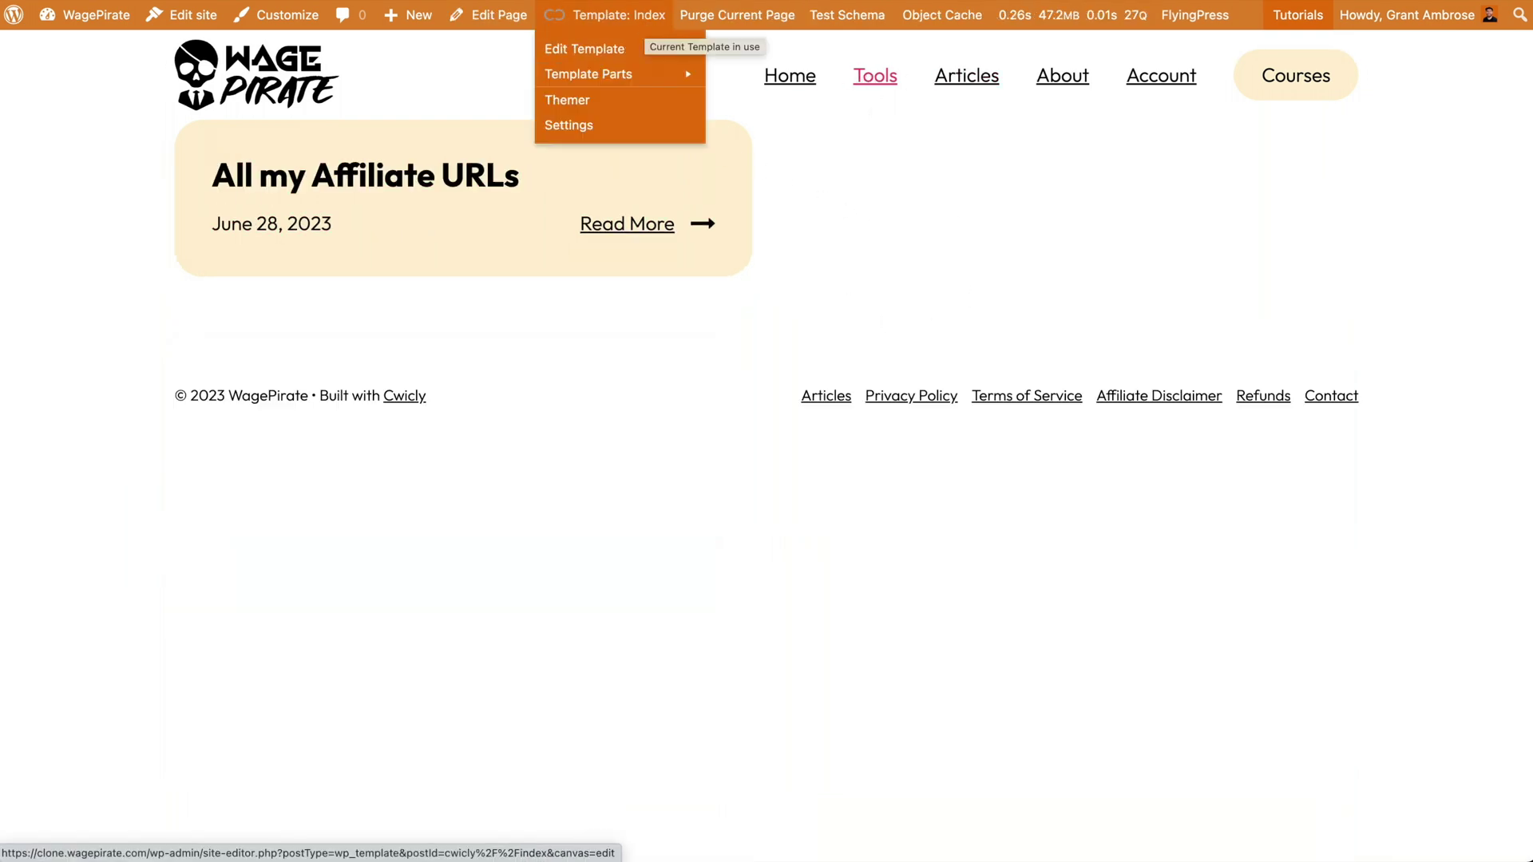
click(976, 78)
mouse_move(649, 5)
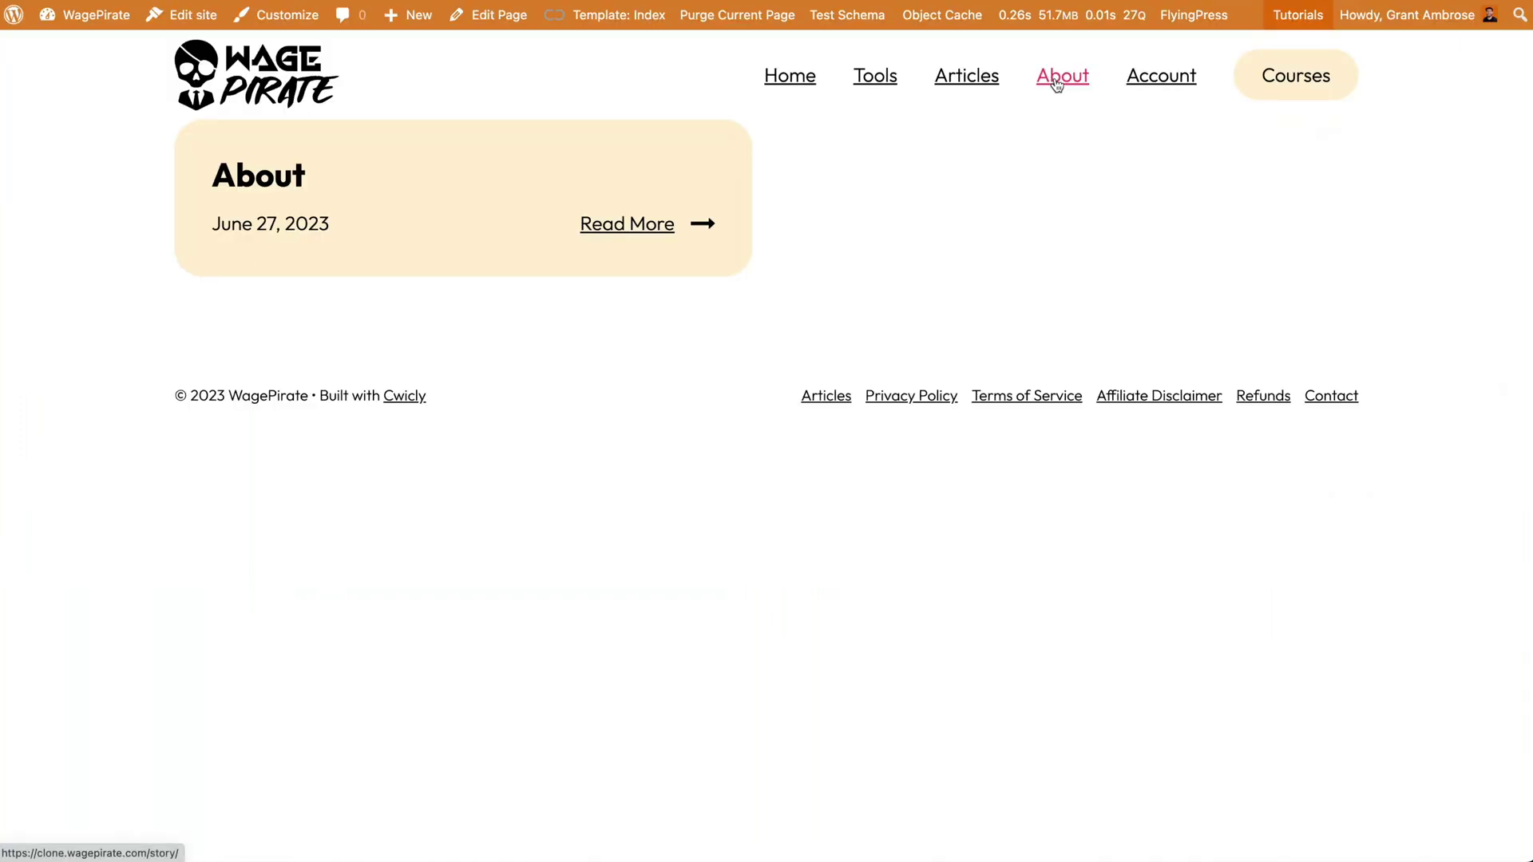
click(952, 80)
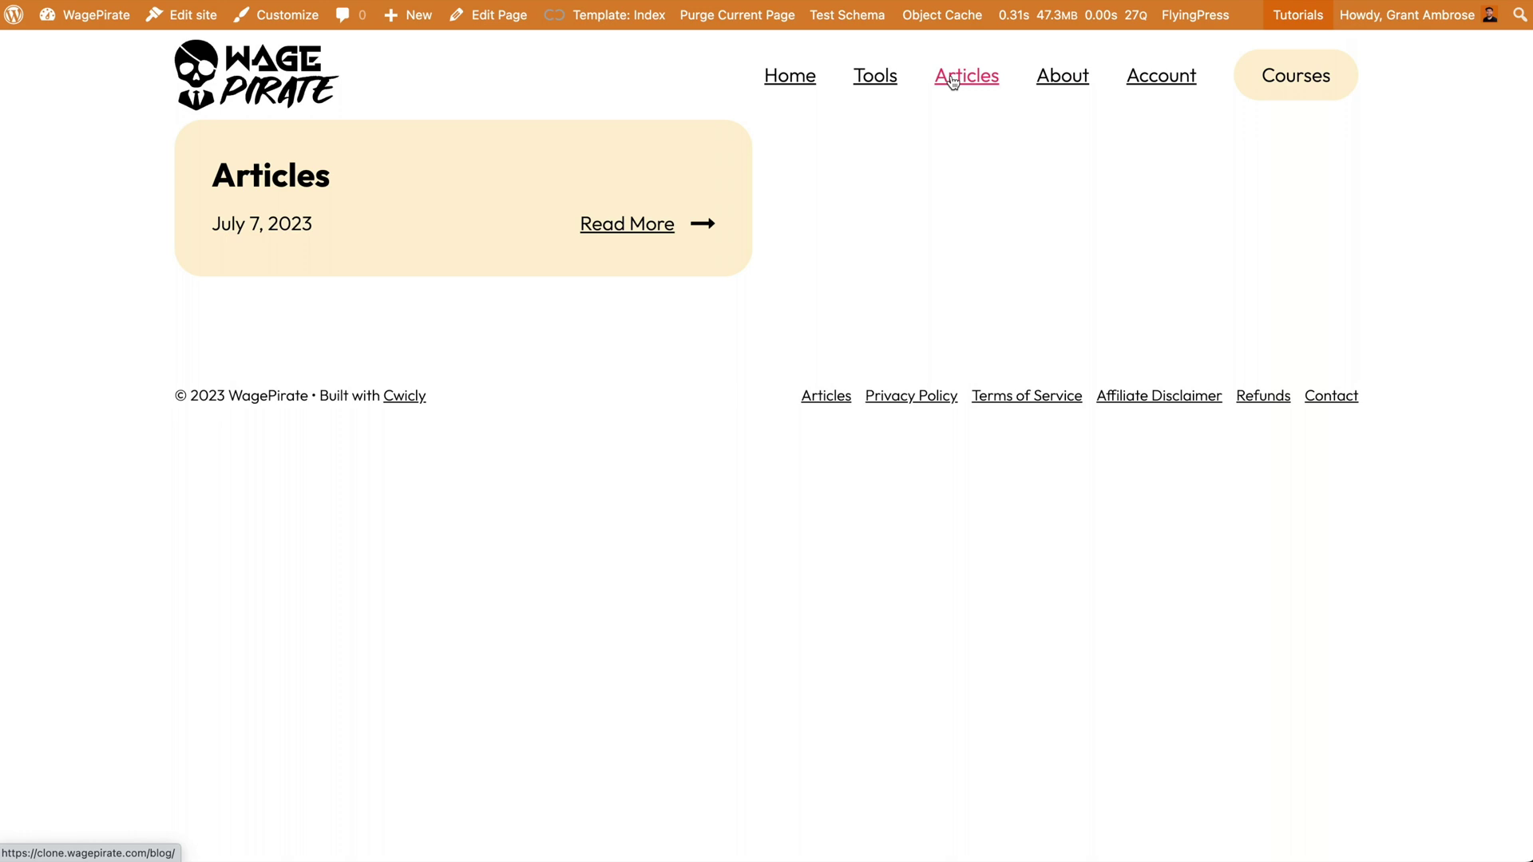
click(773, 85)
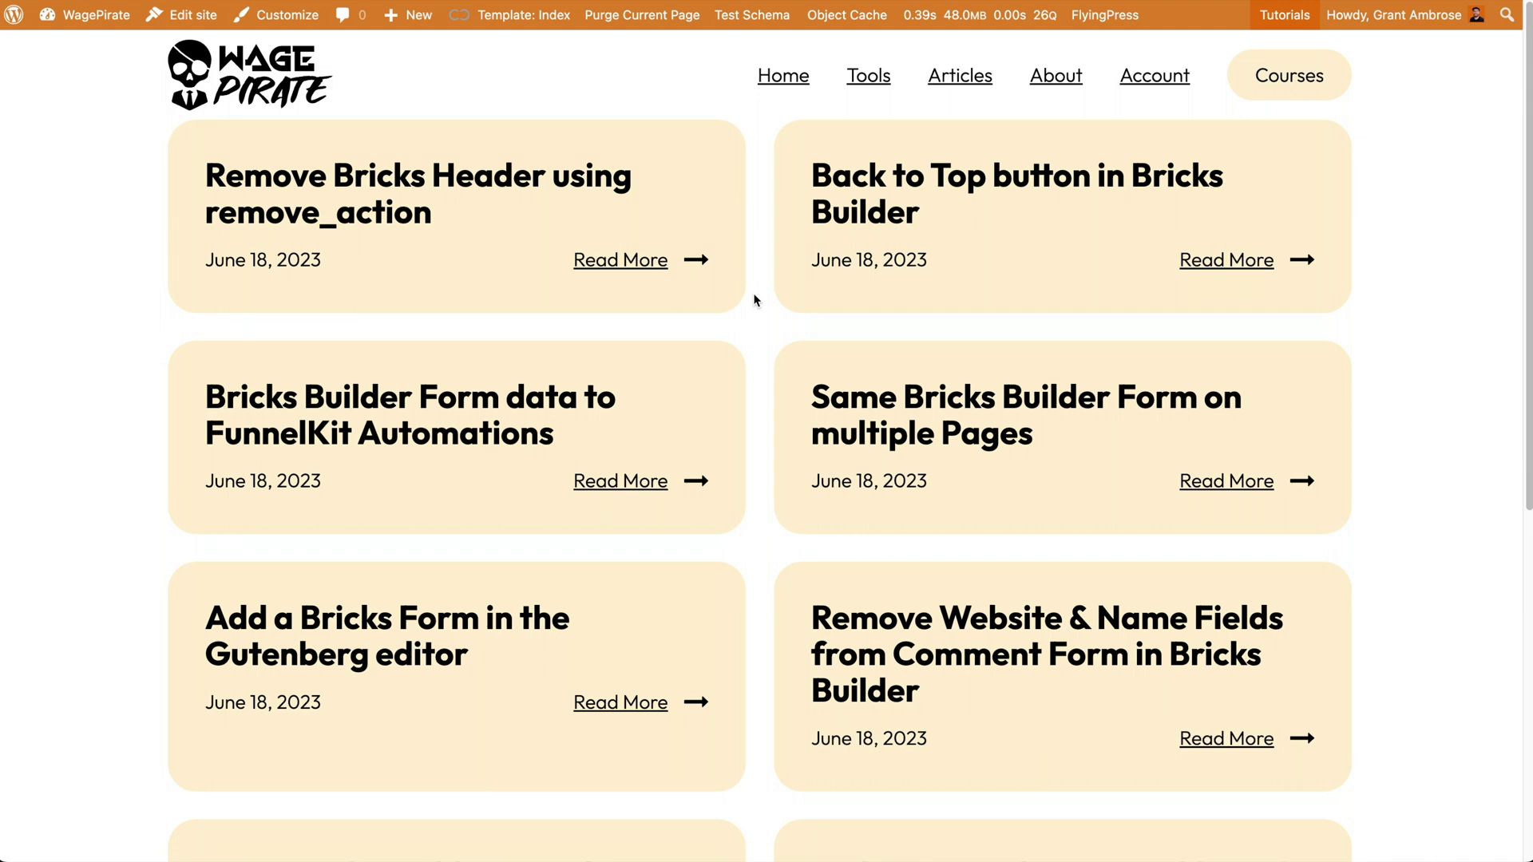
click(950, 76)
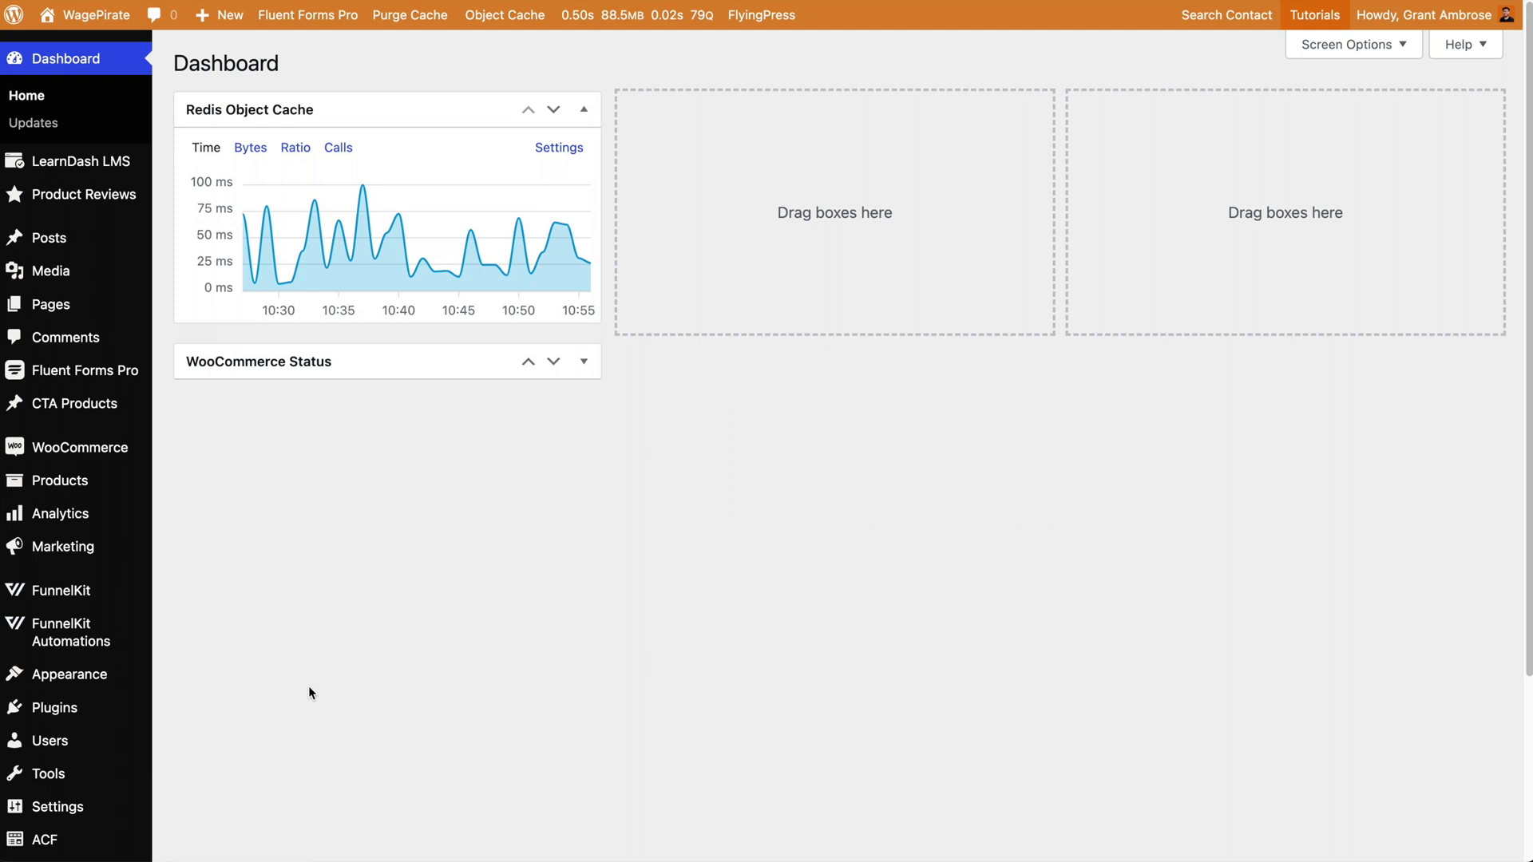
In the clone's Reading settings, set the homepage display to a static page with Articles as the Posts page, and save the changes
scroll(309, 692, down, 1)
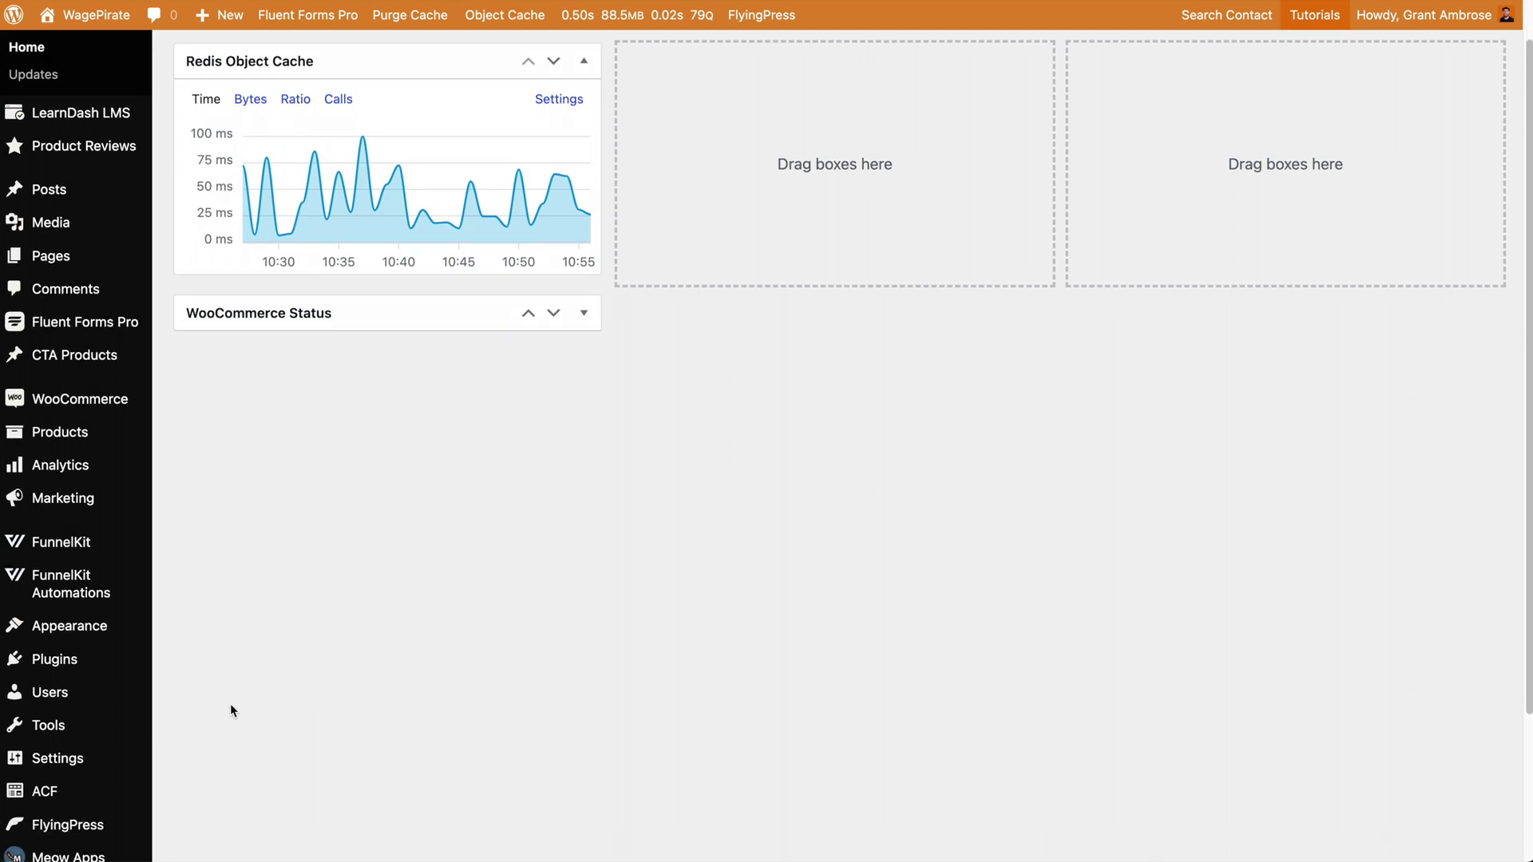
mouse_move(56, 758)
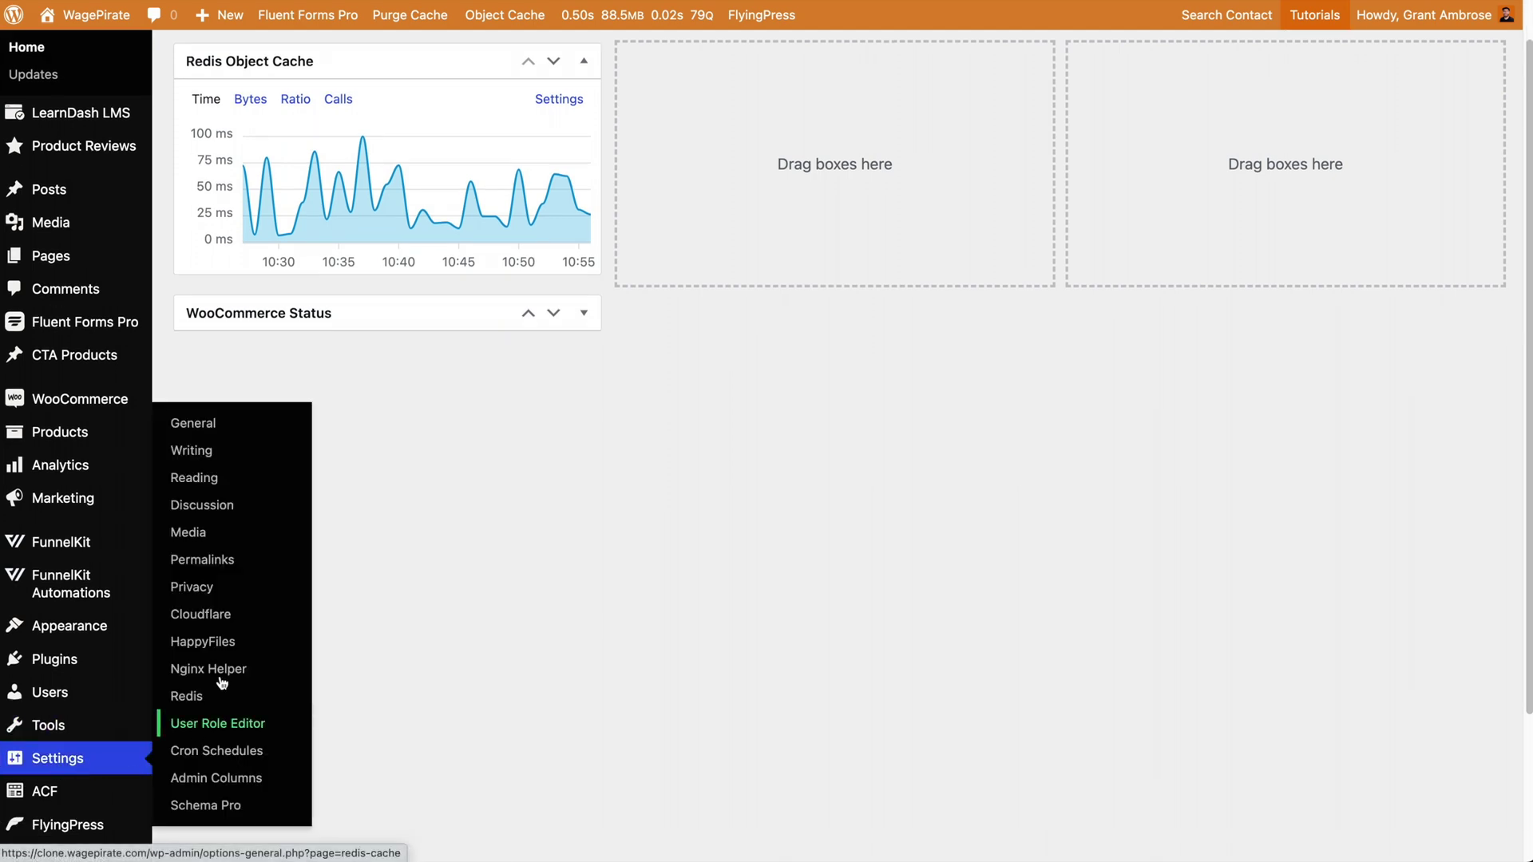
click(196, 478)
click(394, 145)
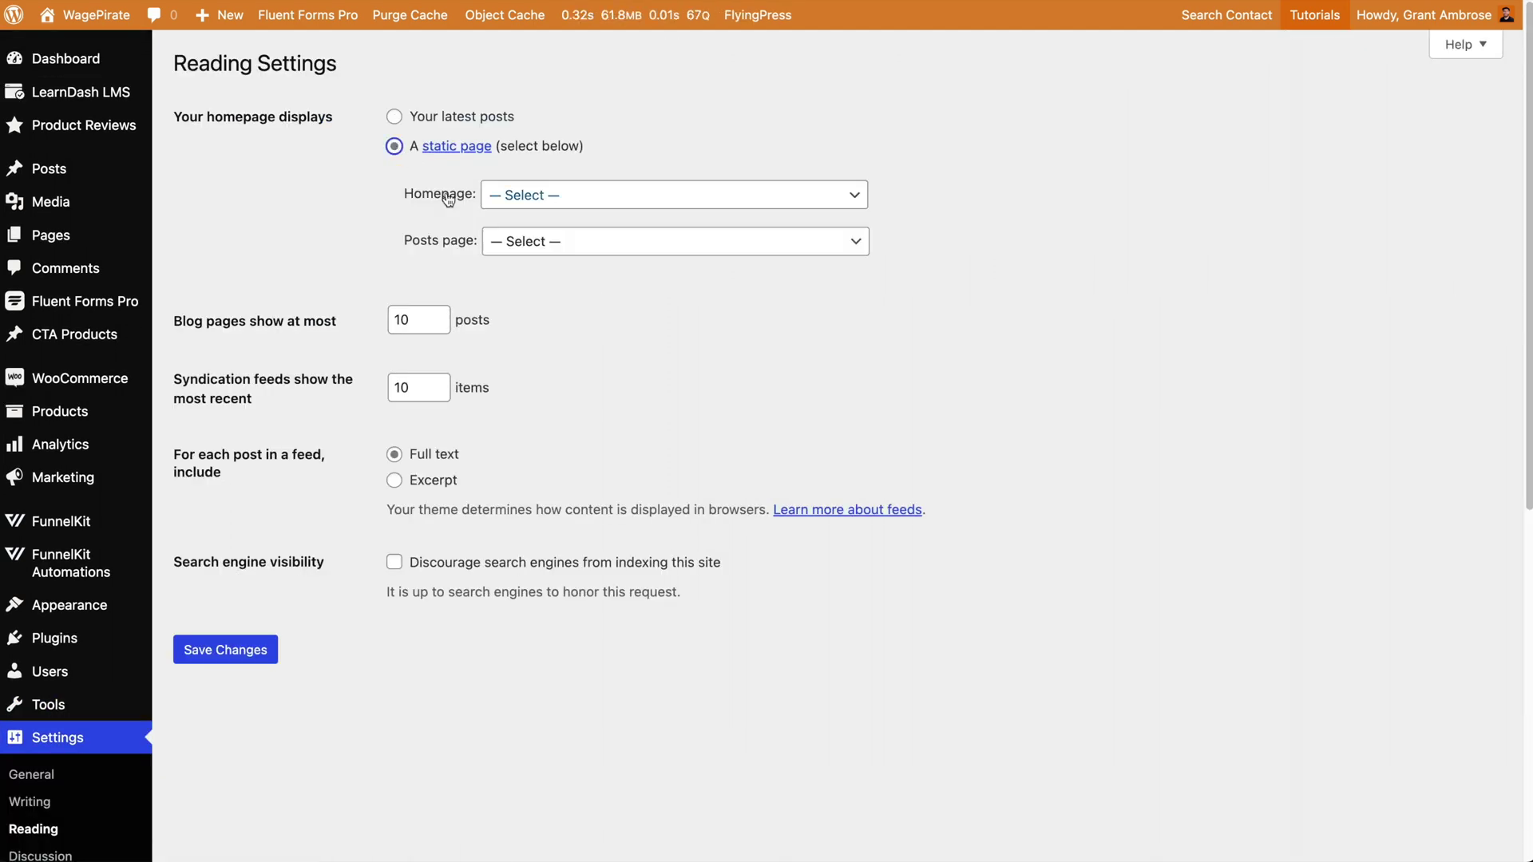
click(511, 238)
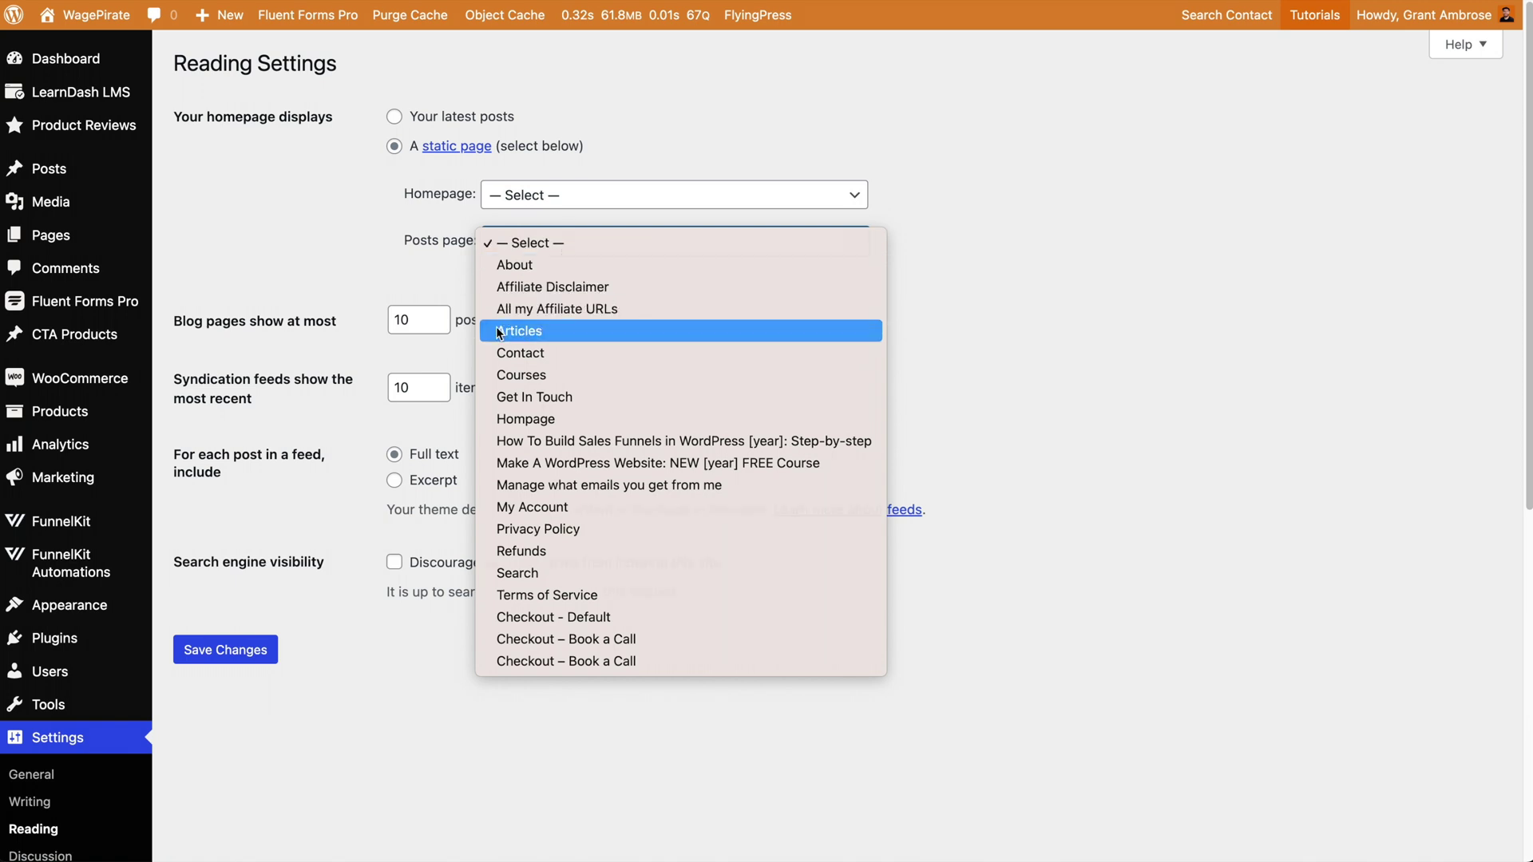
click(543, 330)
click(230, 648)
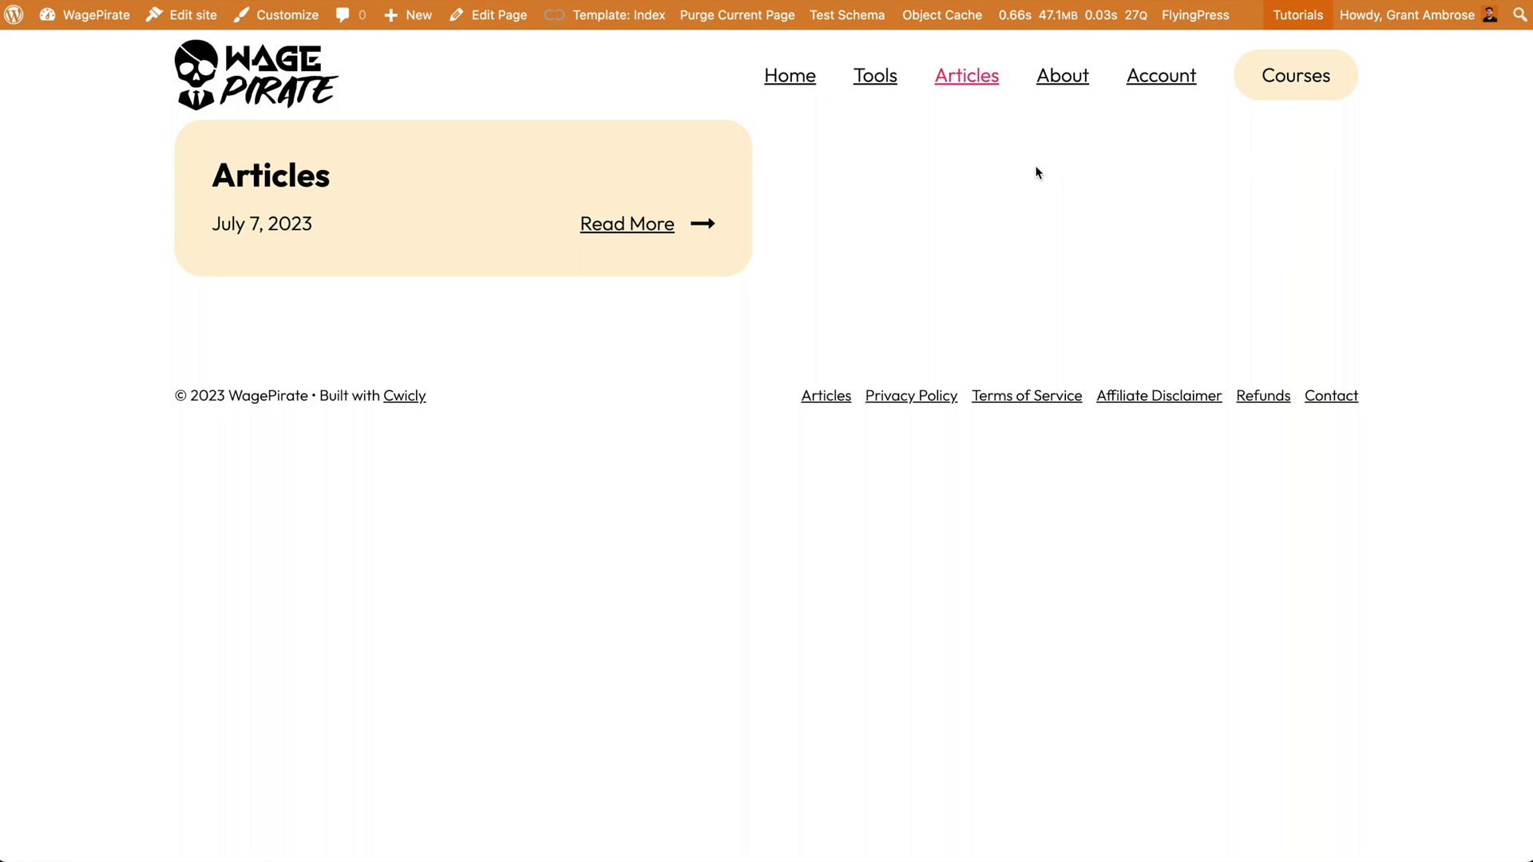
Reload the Articles page, browse through its pagination, and return to check which template the page uses
key(super+r)
scroll(995, 291, down, 3)
scroll(995, 291, down, 5)
click(690, 730)
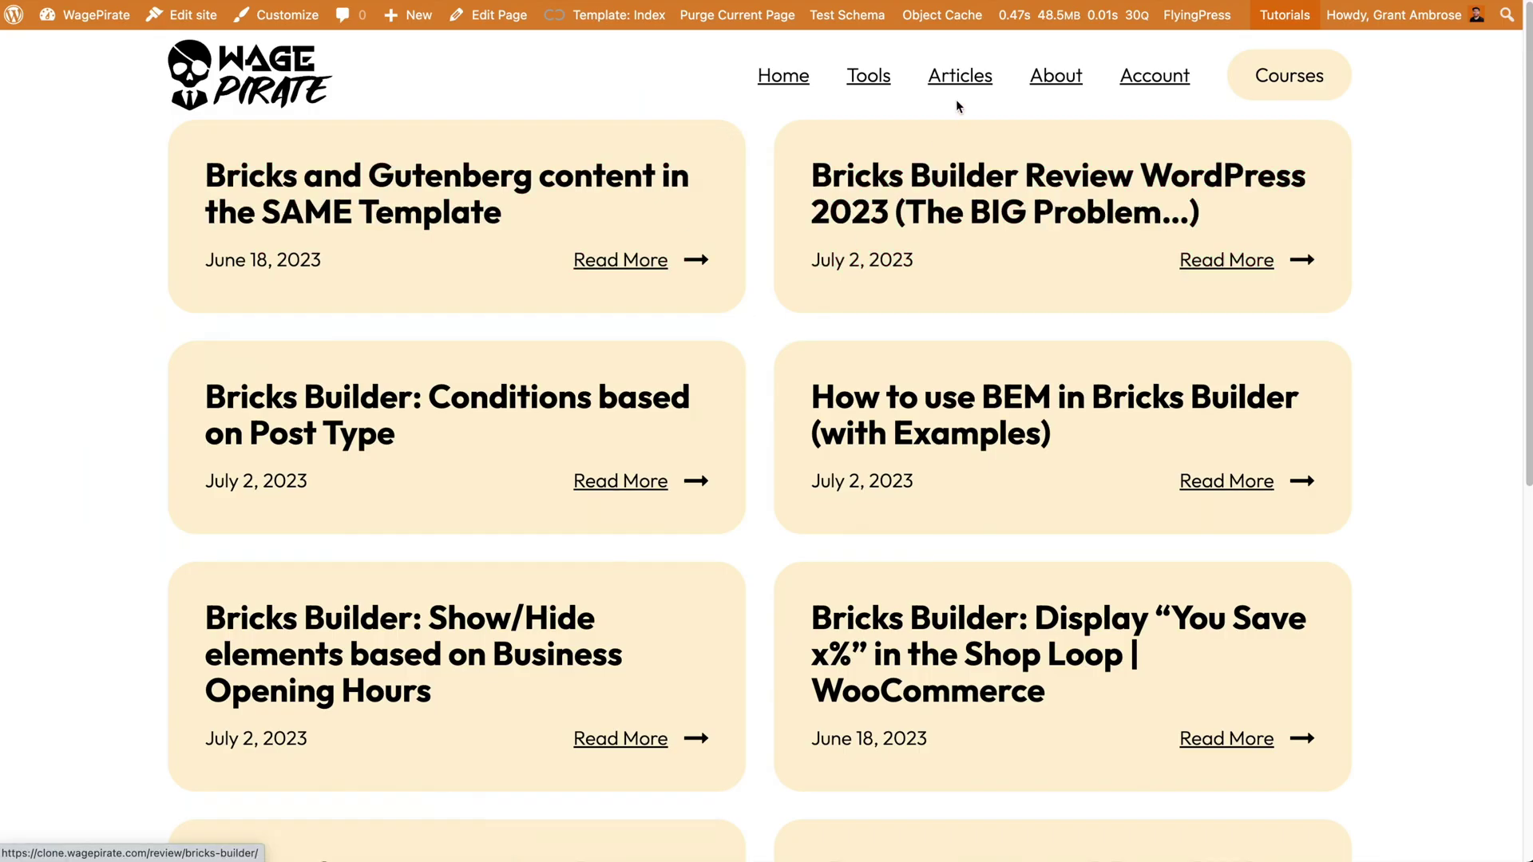
click(960, 77)
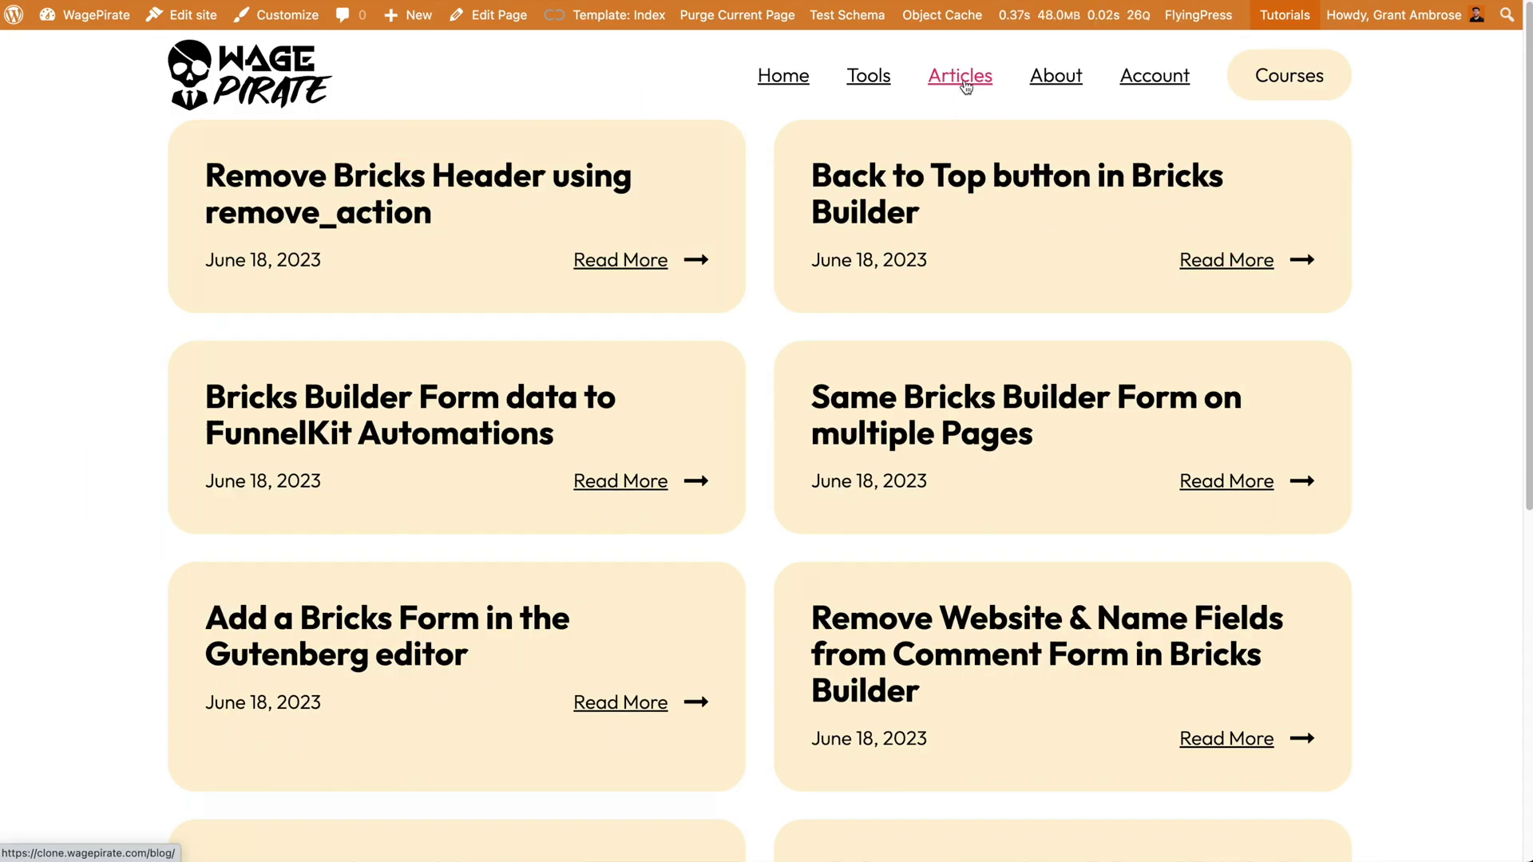
mouse_move(621, 16)
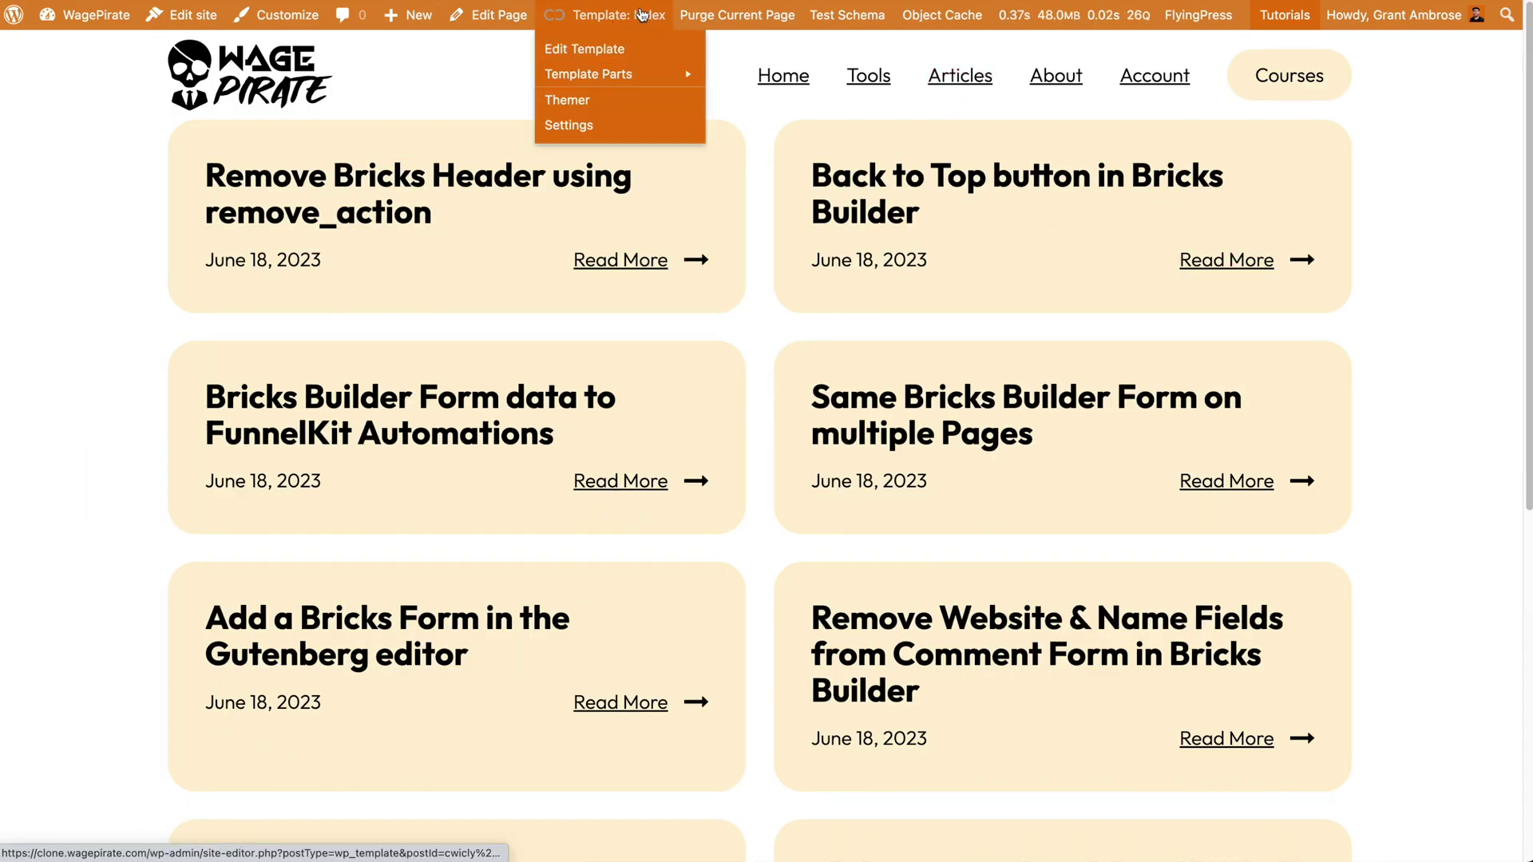
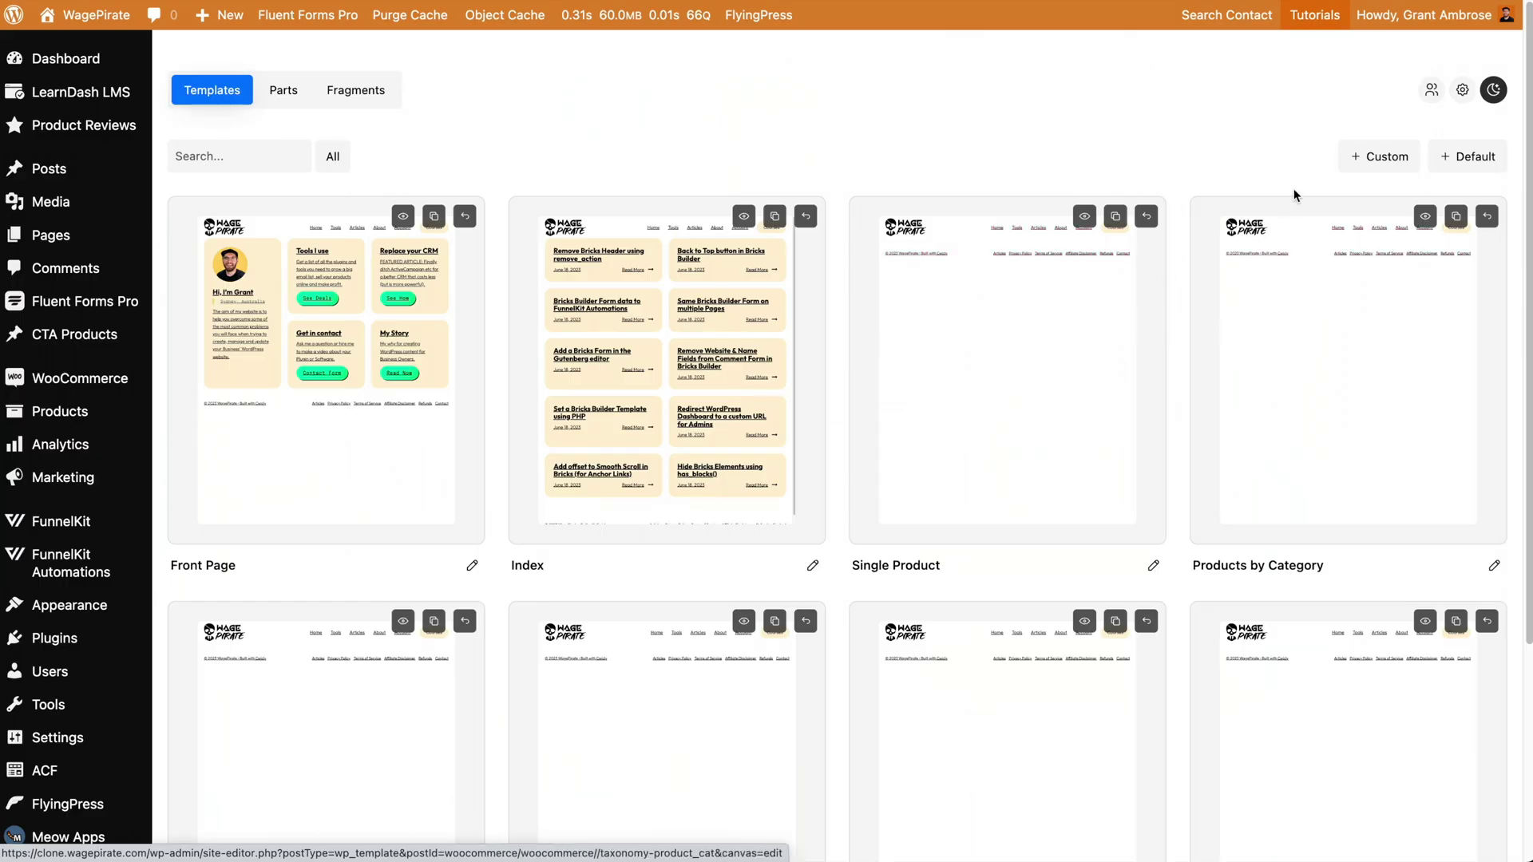
From the clone's Themer, open the new default template types and search them for "home"
click(1474, 158)
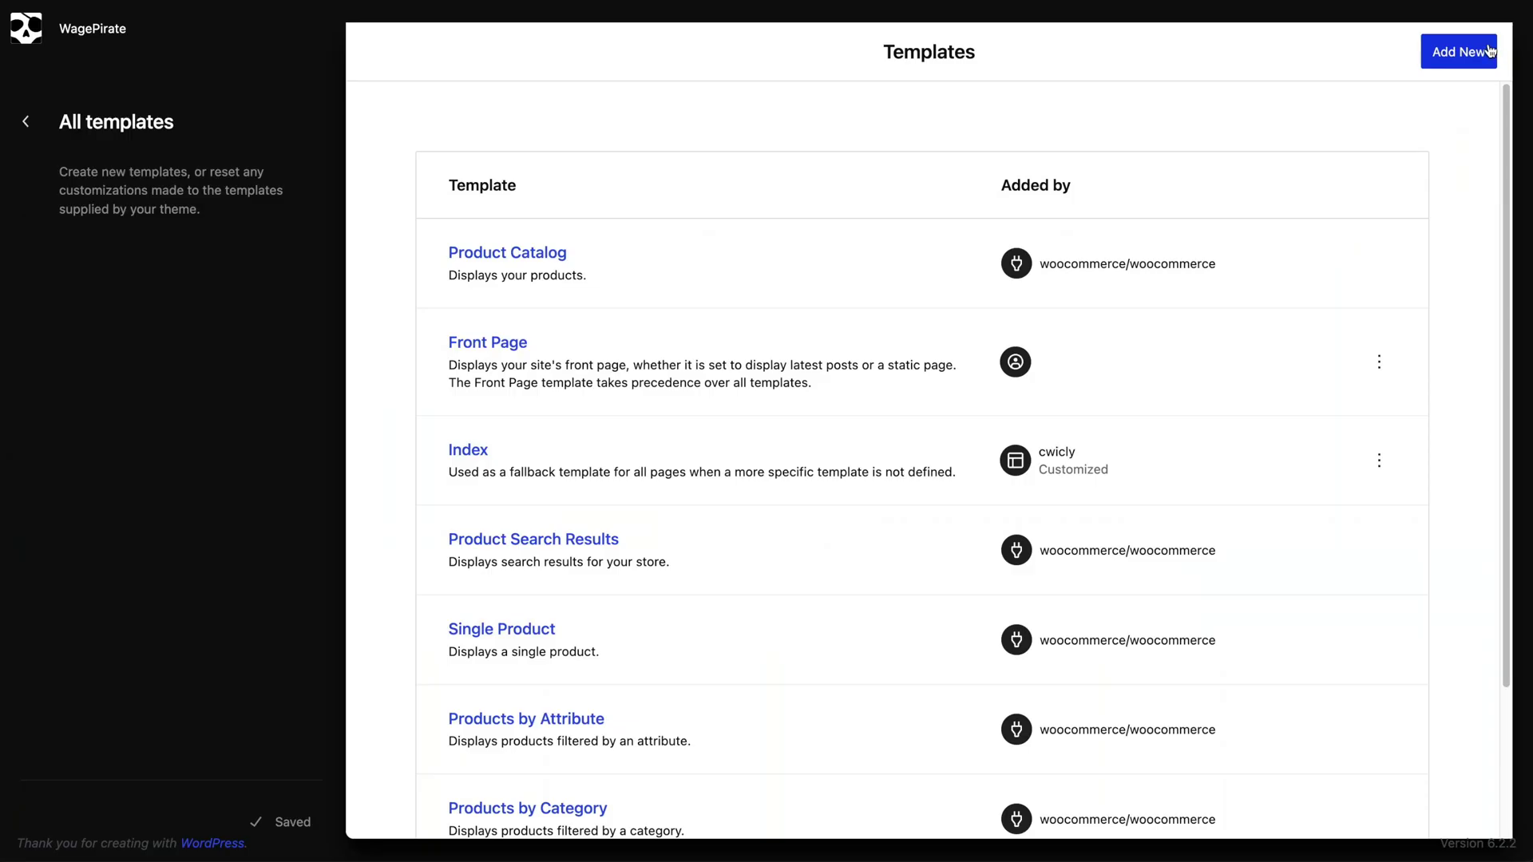
click(1459, 51)
key(super+f)
text(home)
scroll(1360, 442, down, 8)
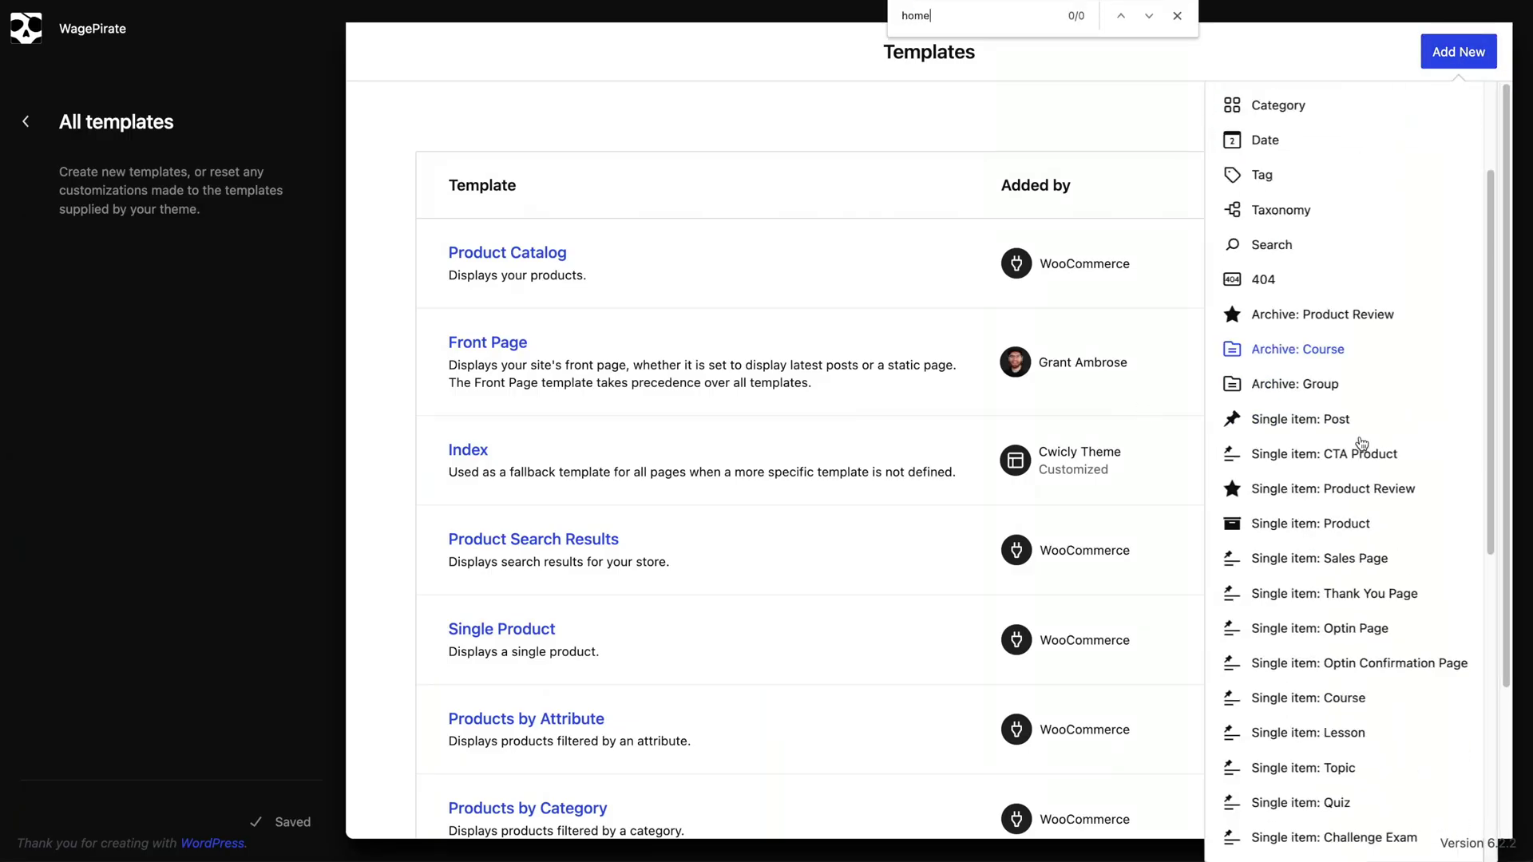
scroll(1362, 443, down, 2)
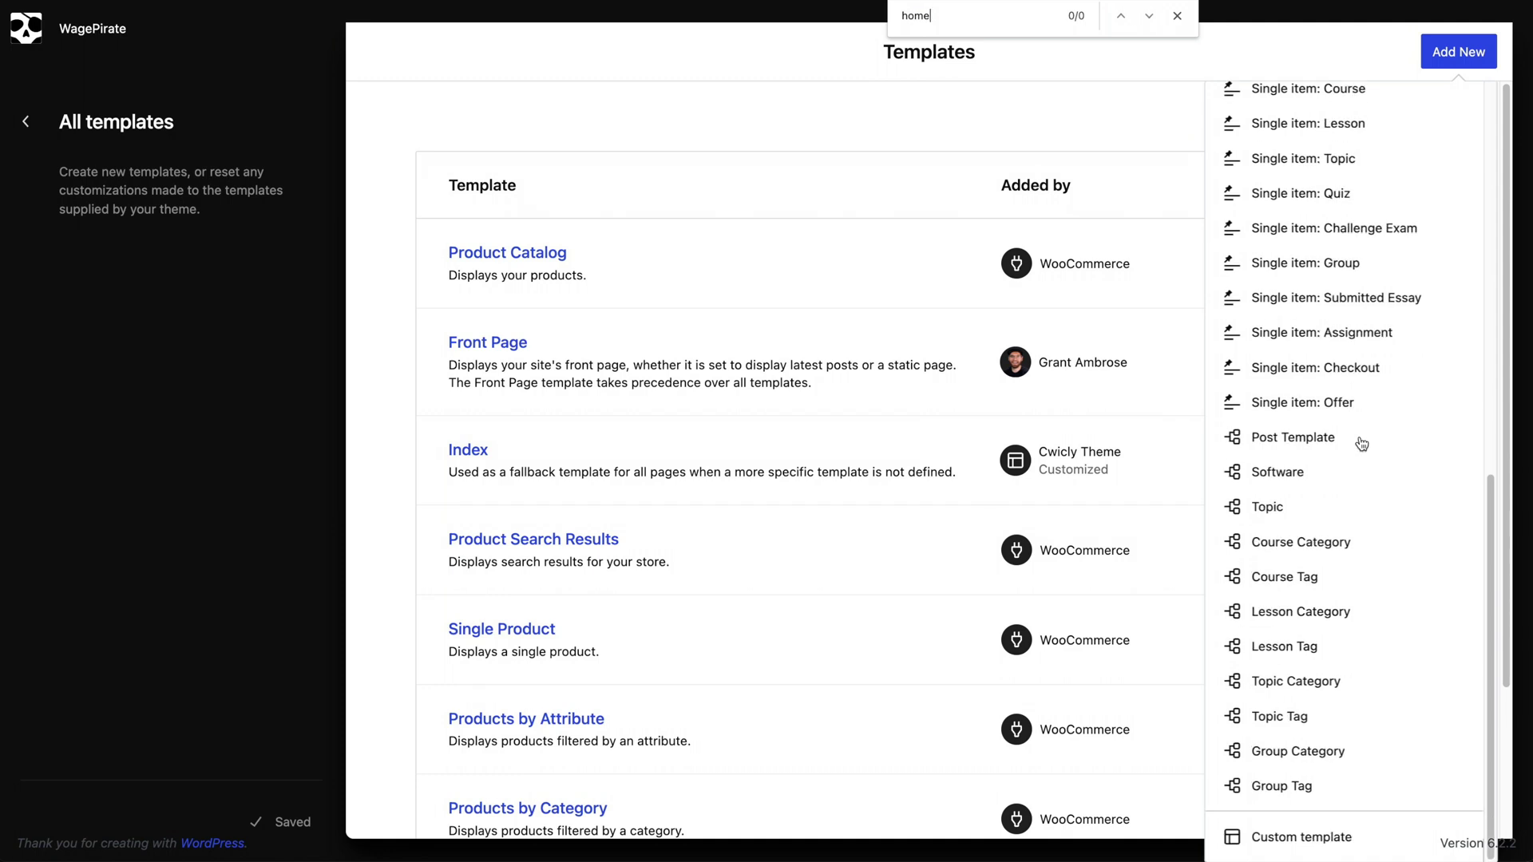
scroll(1362, 444, up, 10)
click(877, 270)
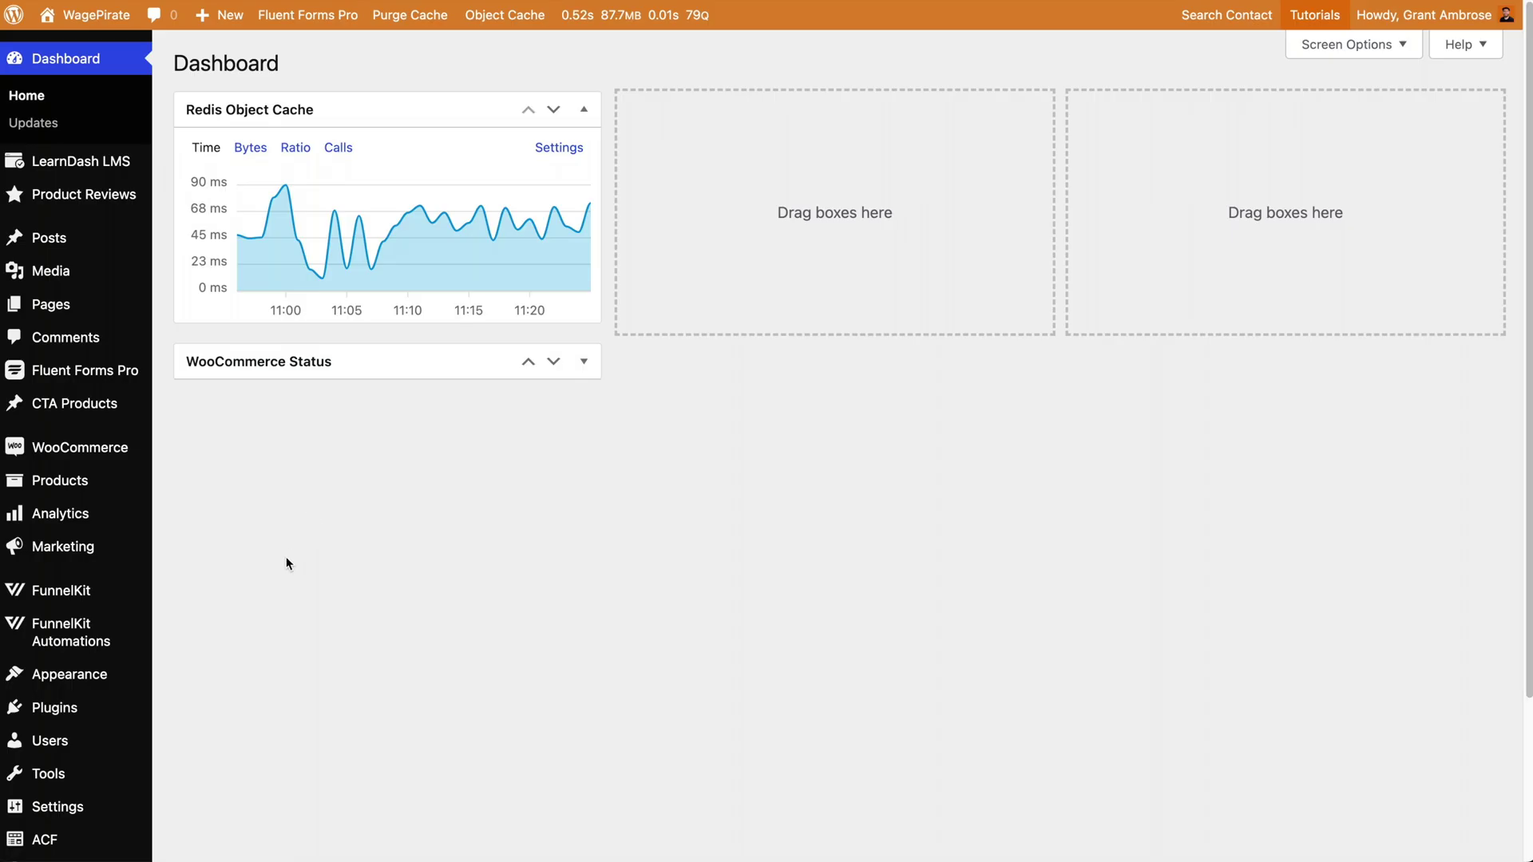
Open the full template list through the clone's site editor and search the addable template types for "home" again
mouse_move(127, 678)
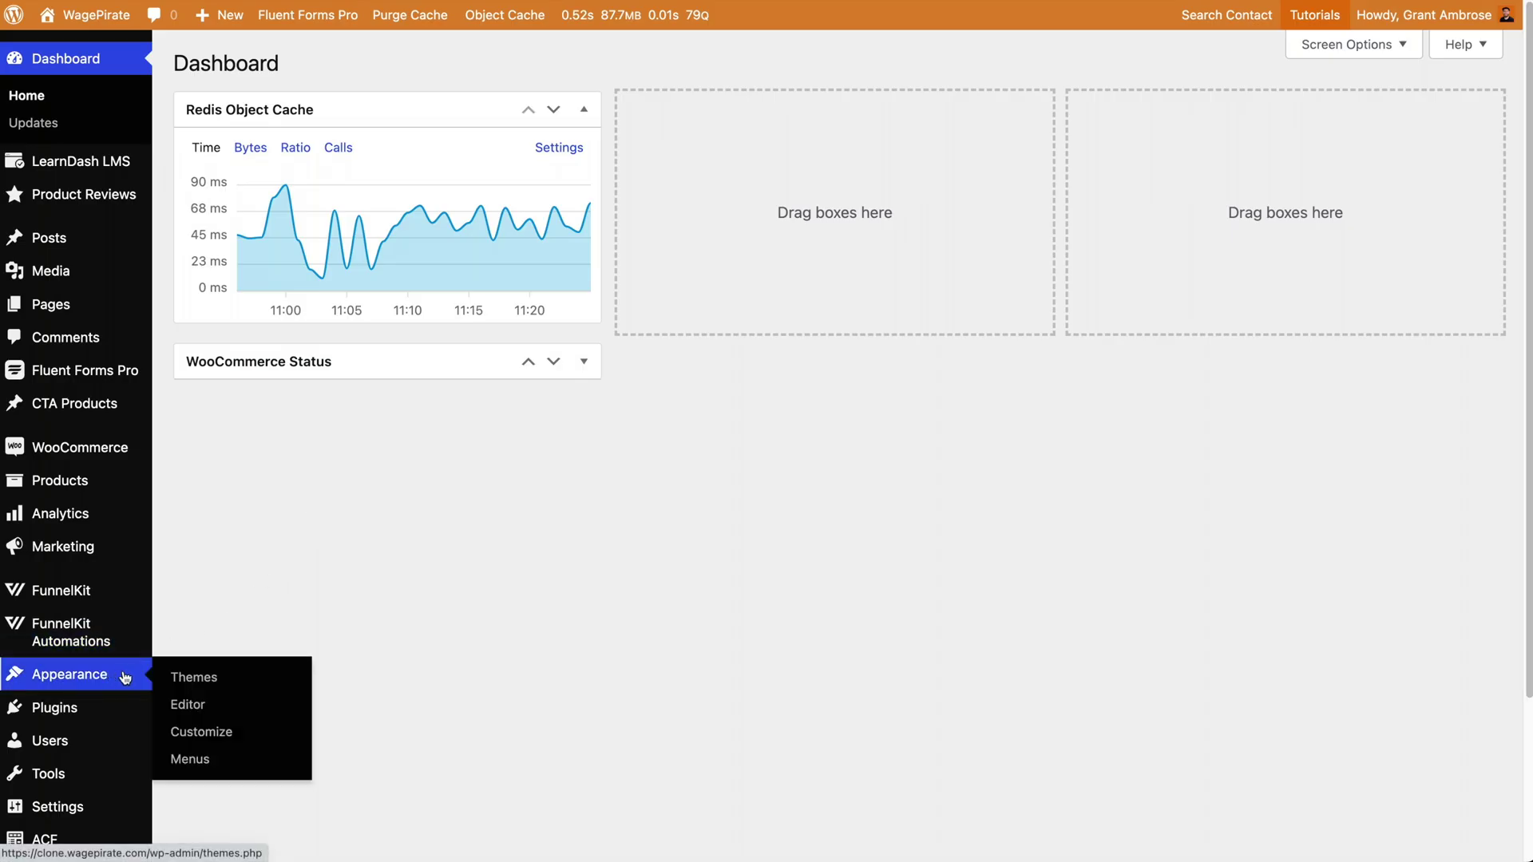
click(200, 705)
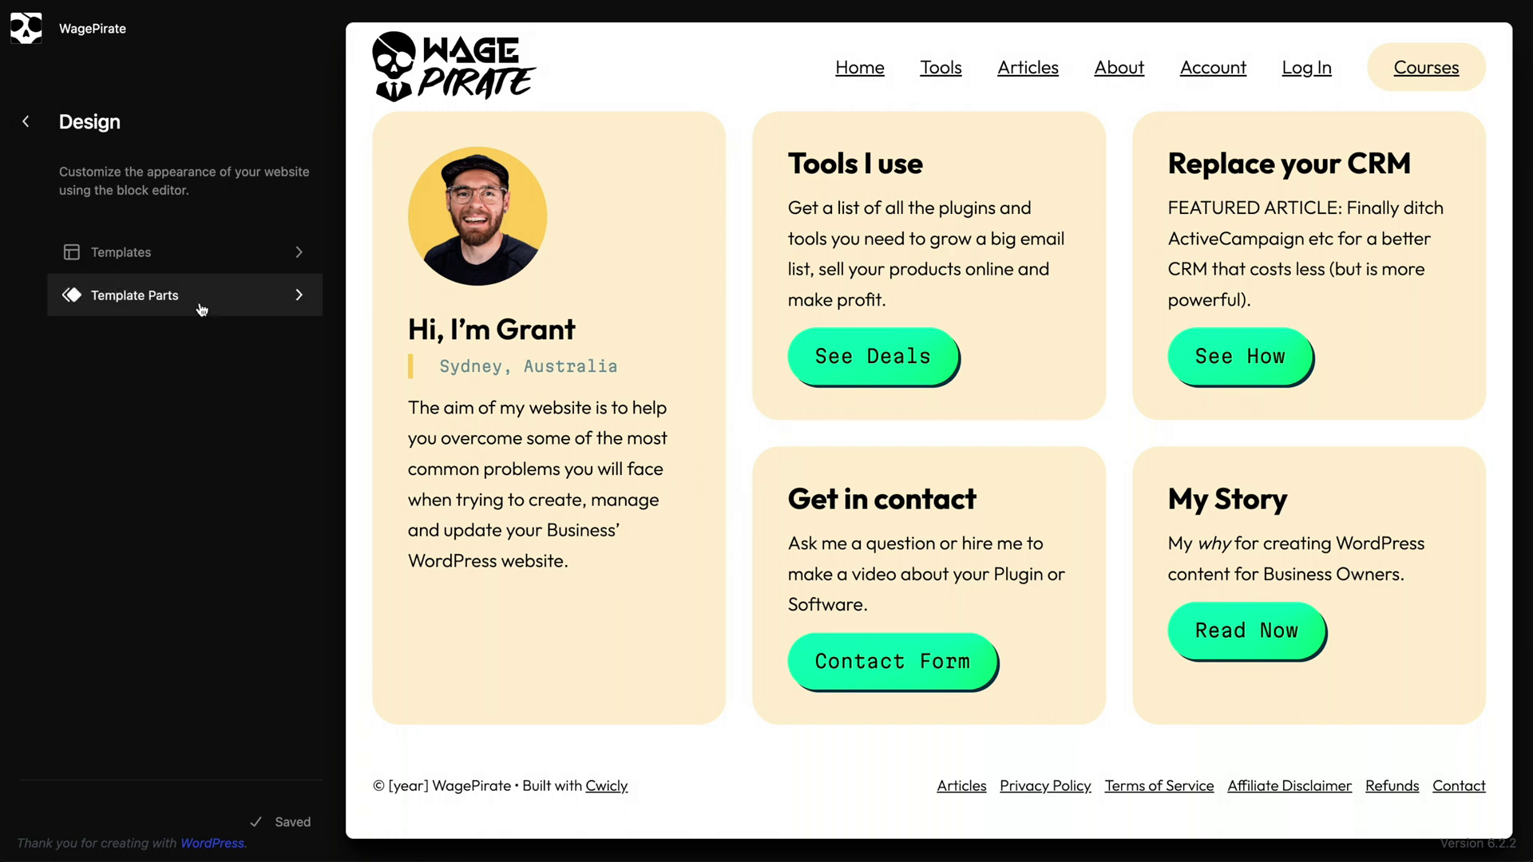
click(186, 270)
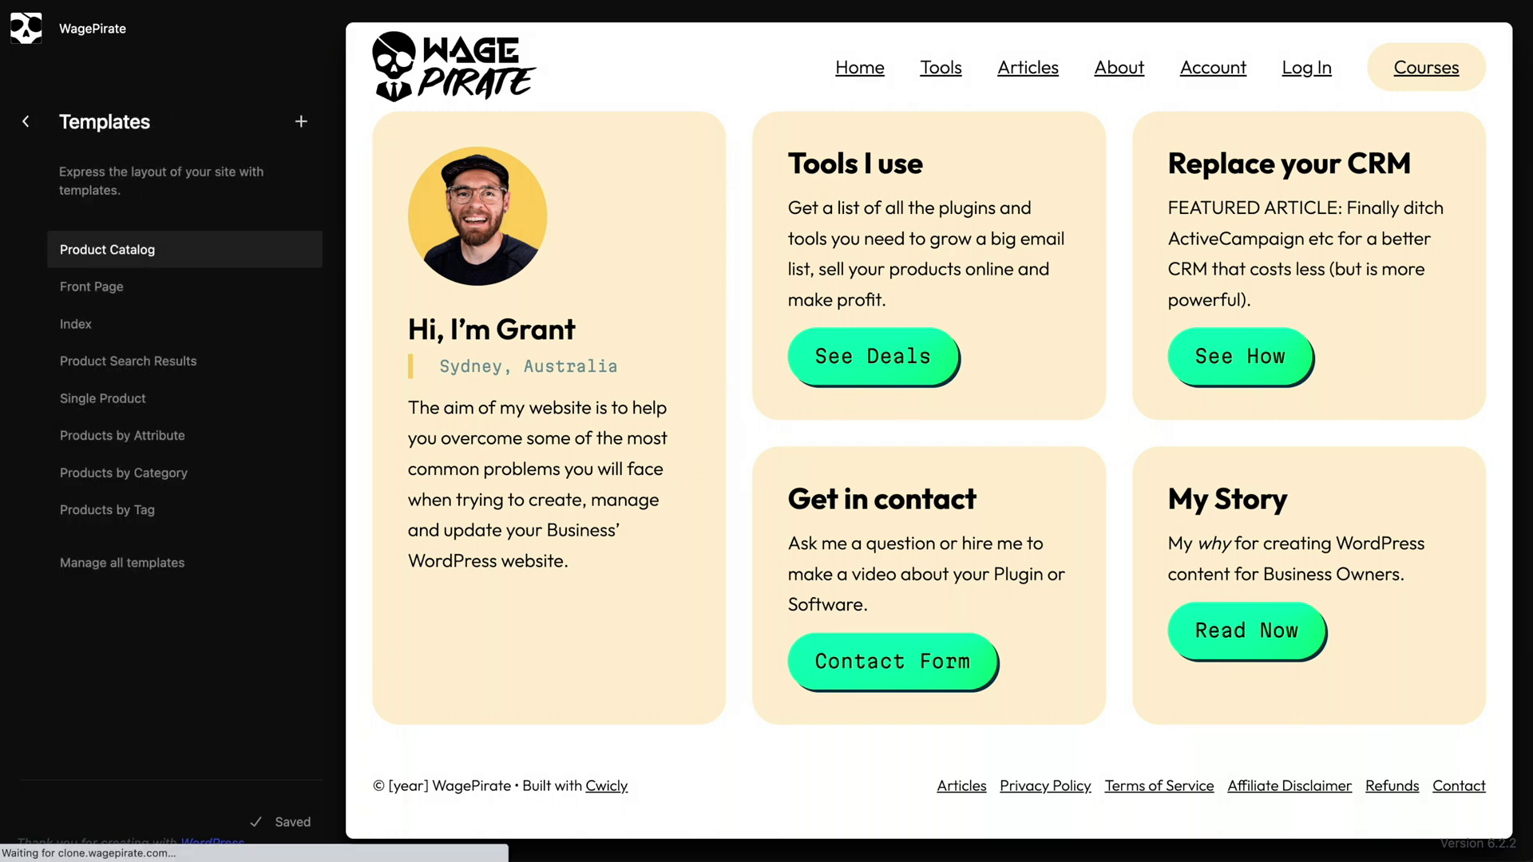
click(153, 569)
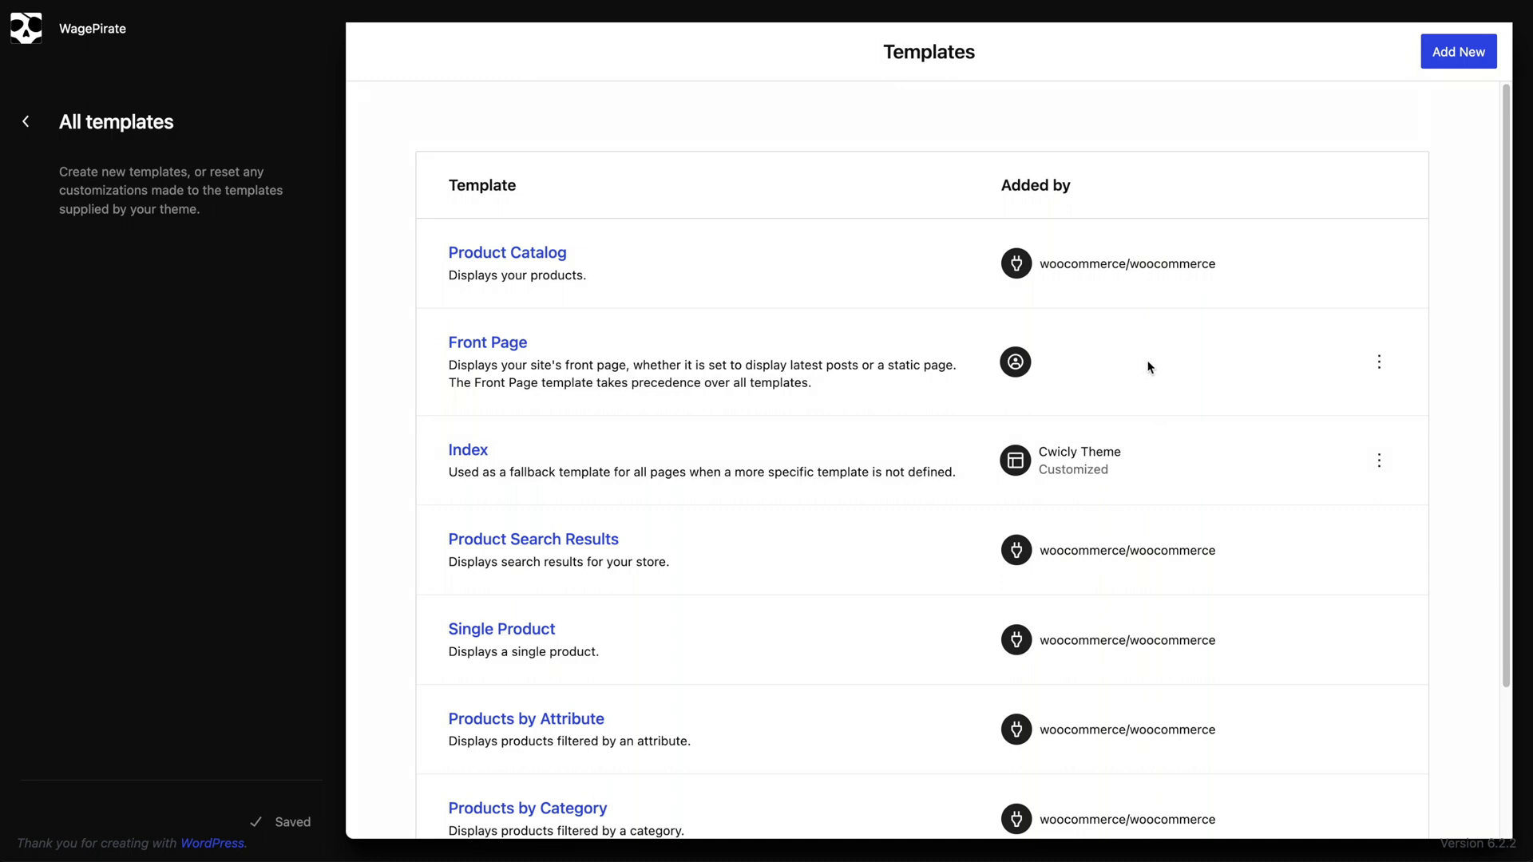
click(1459, 51)
key(ctrl+f)
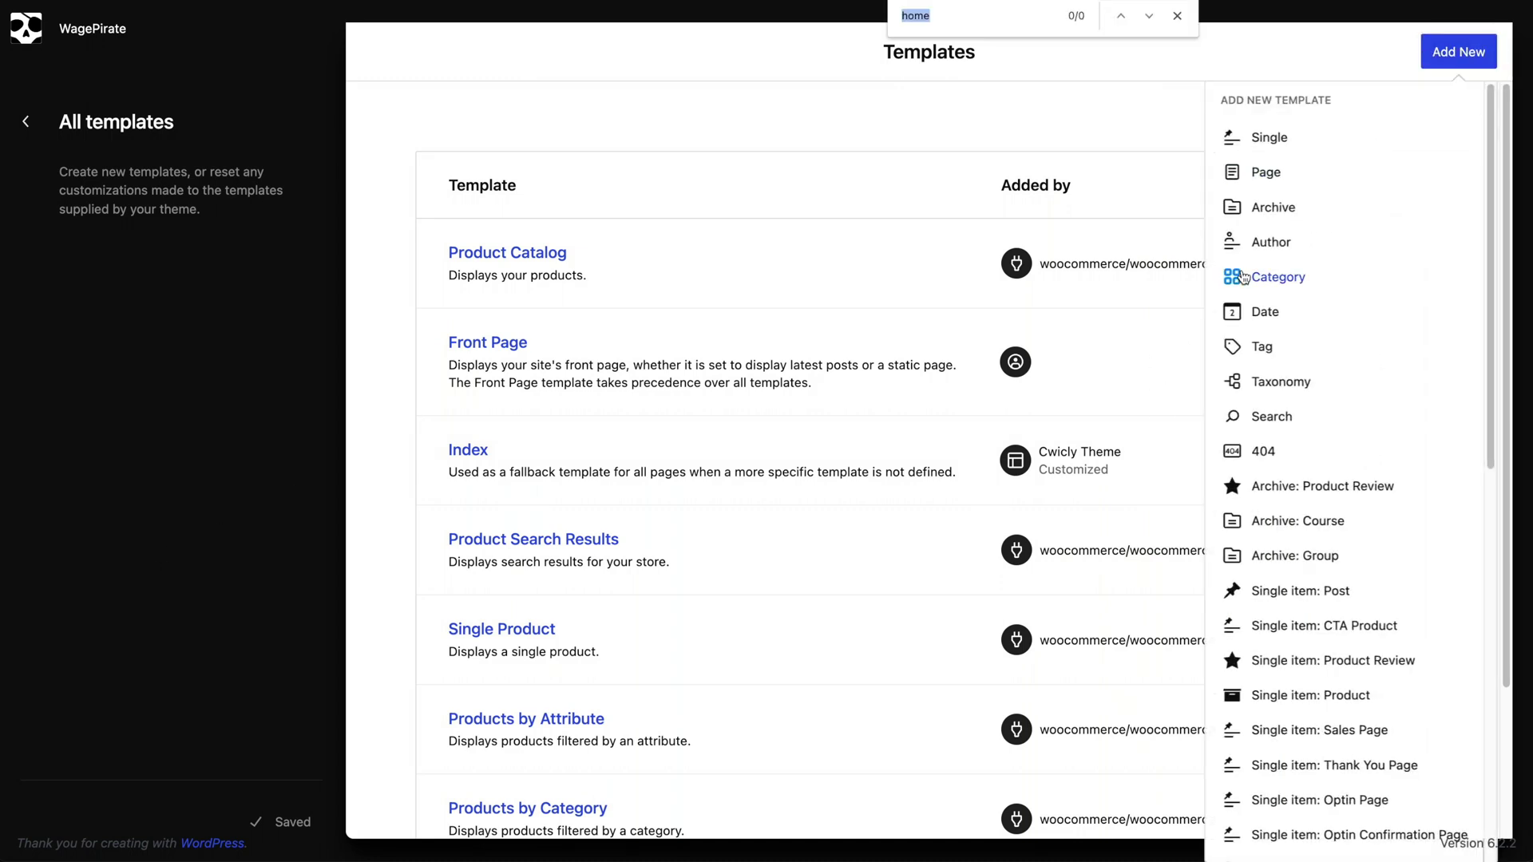
text(home)
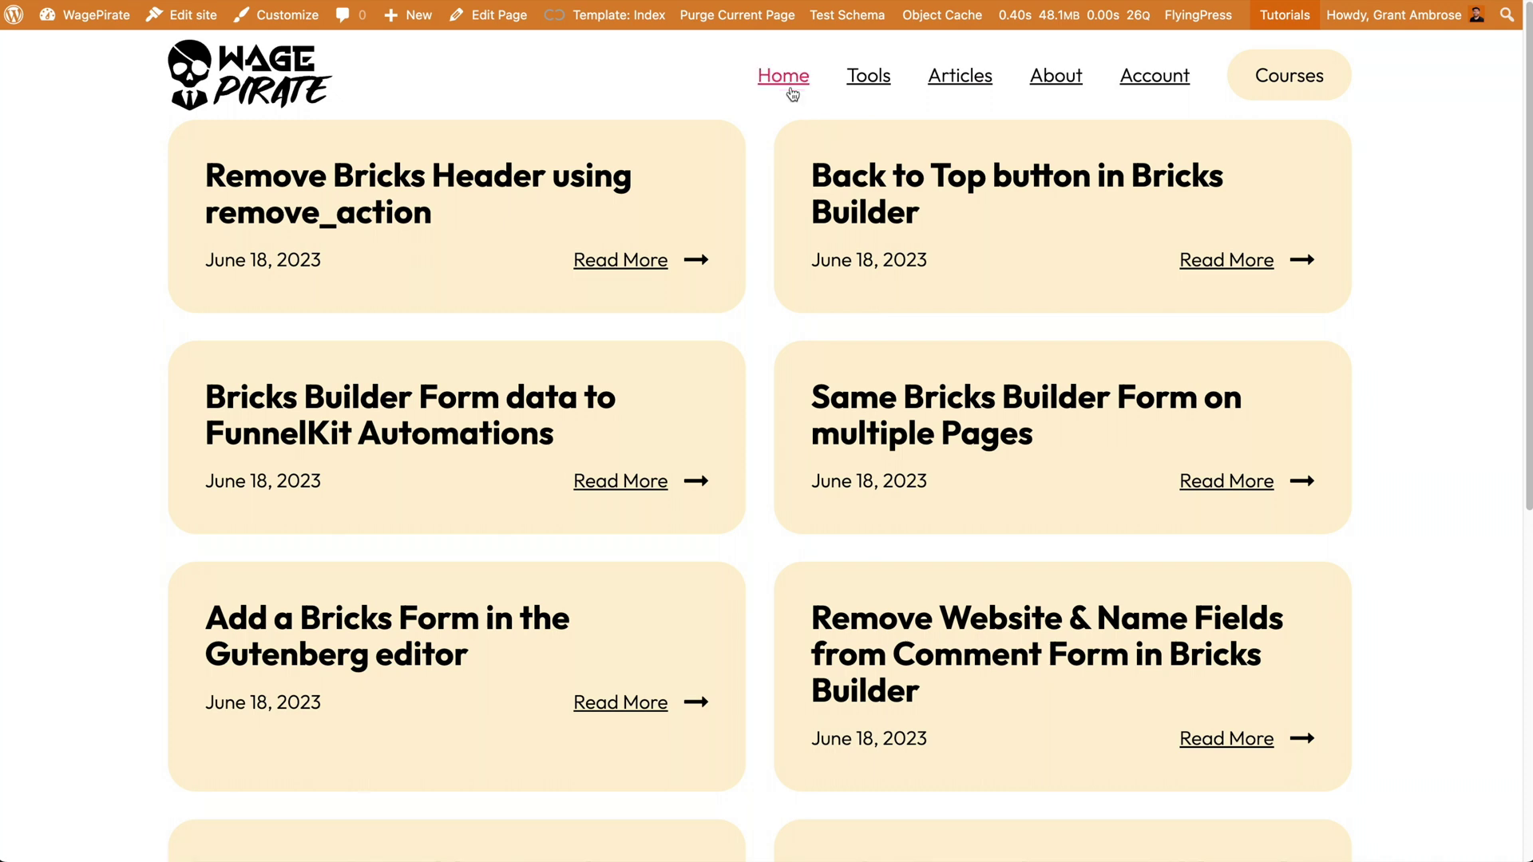
Go from the clone's Home page to the Themer and add a default Front Page template
click(784, 82)
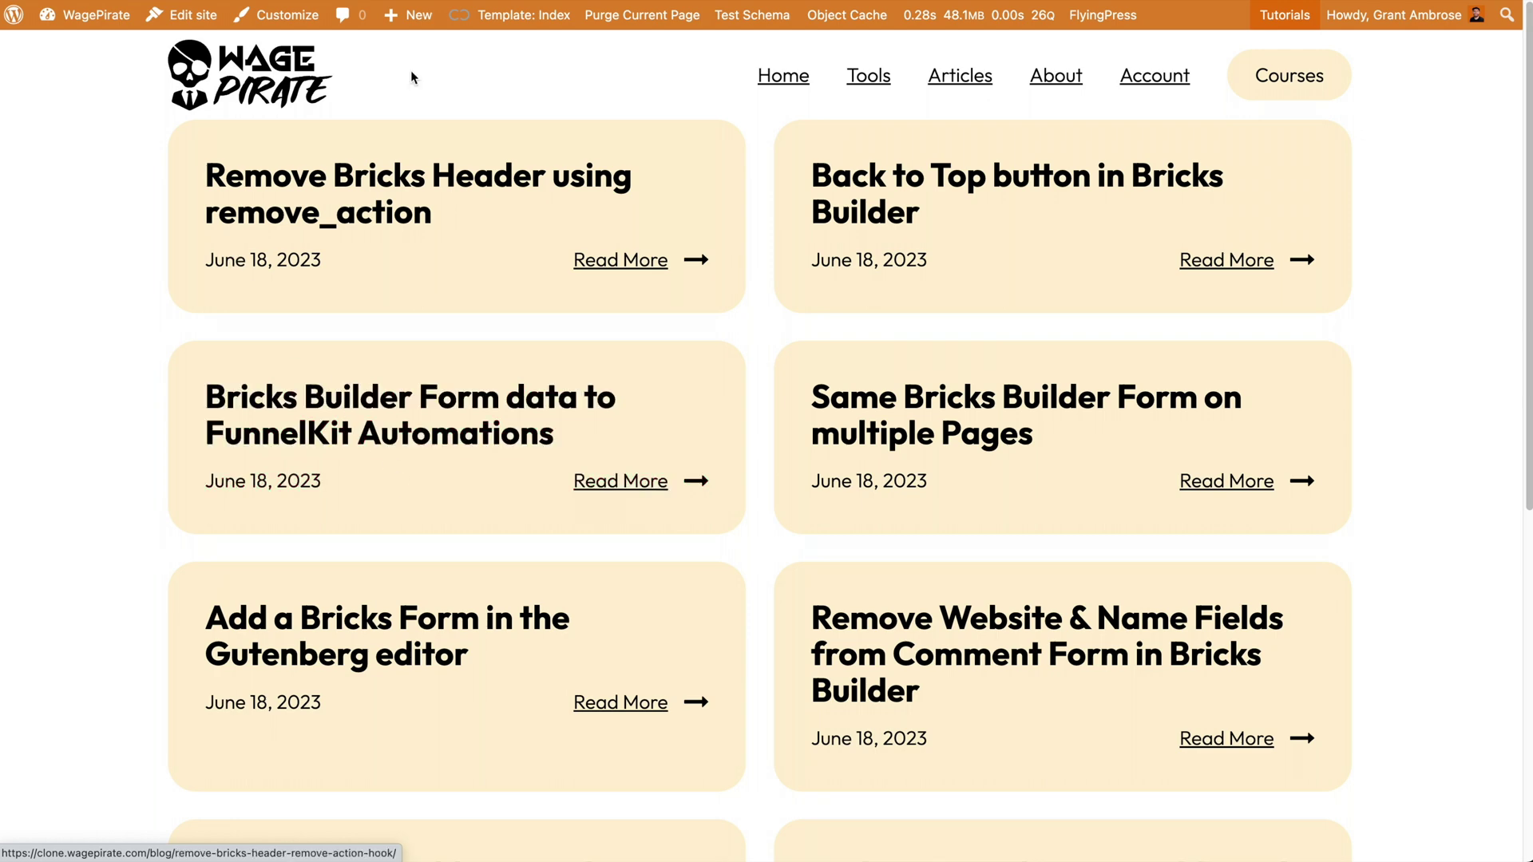
mouse_move(551, 16)
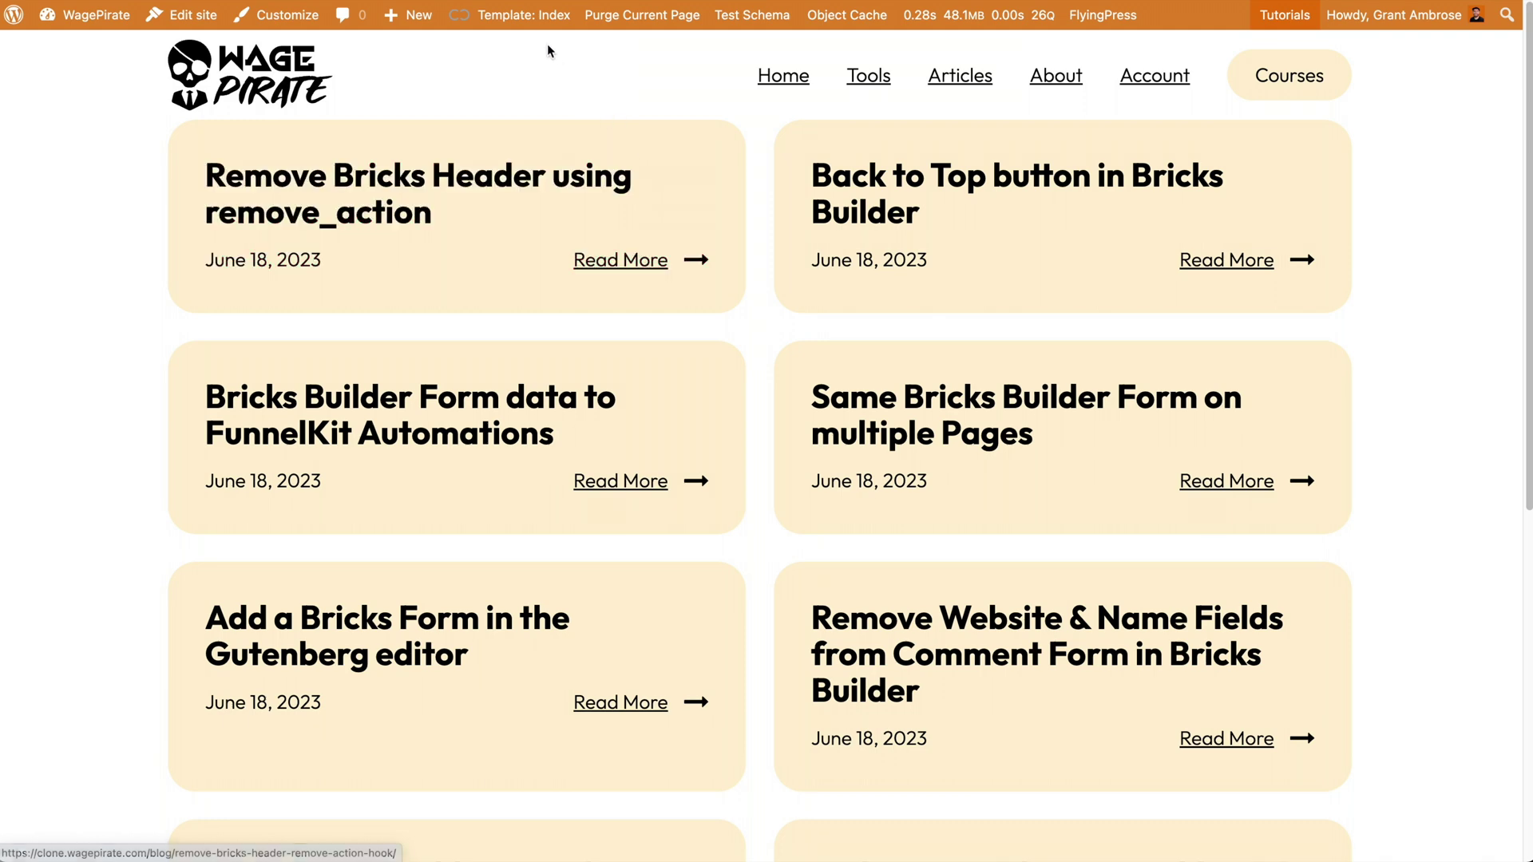
mouse_move(541, 19)
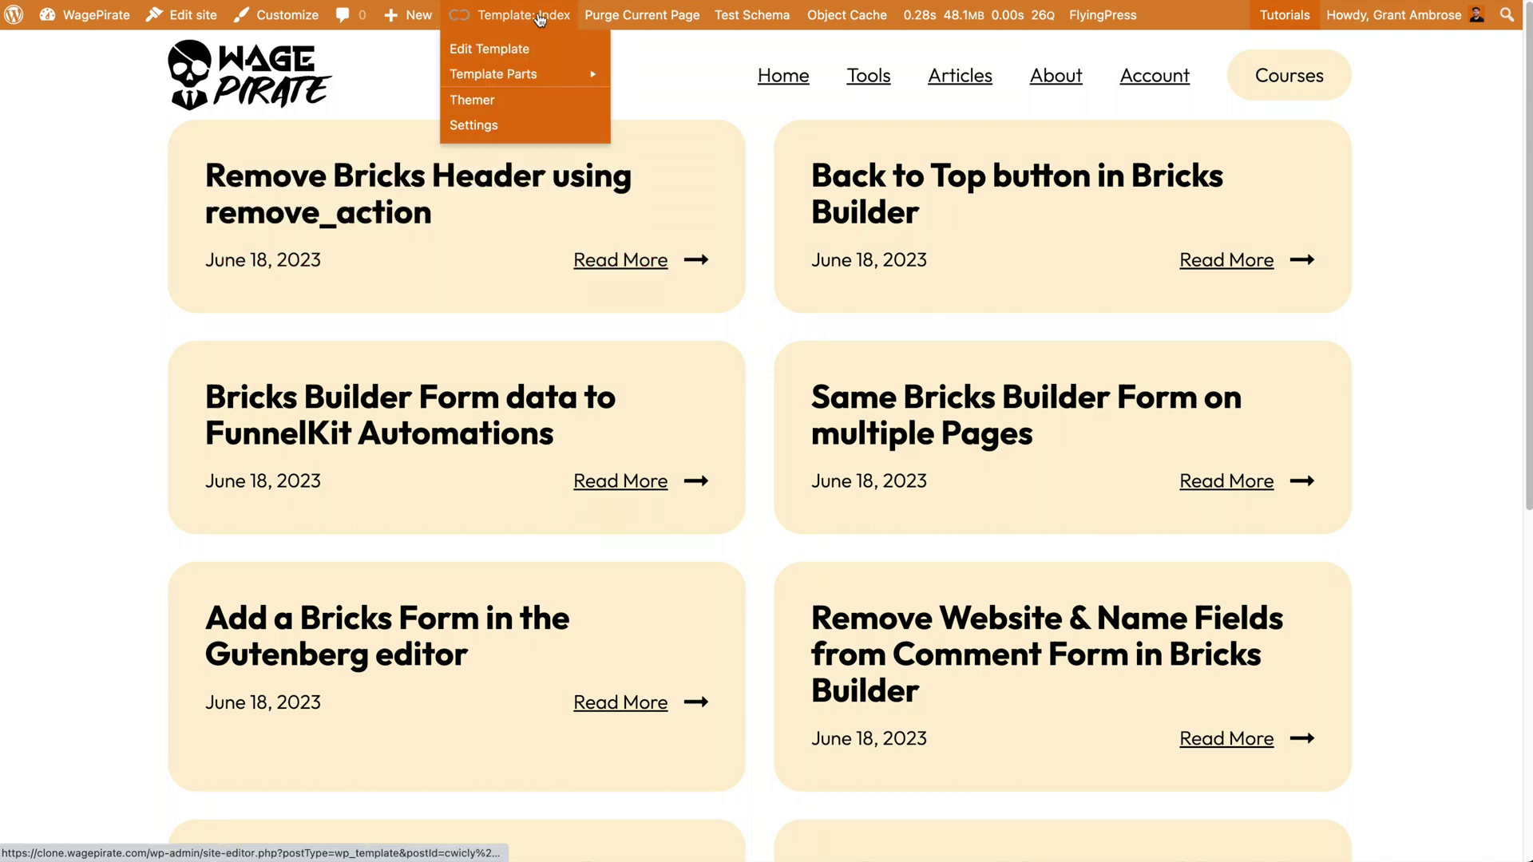
click(559, 100)
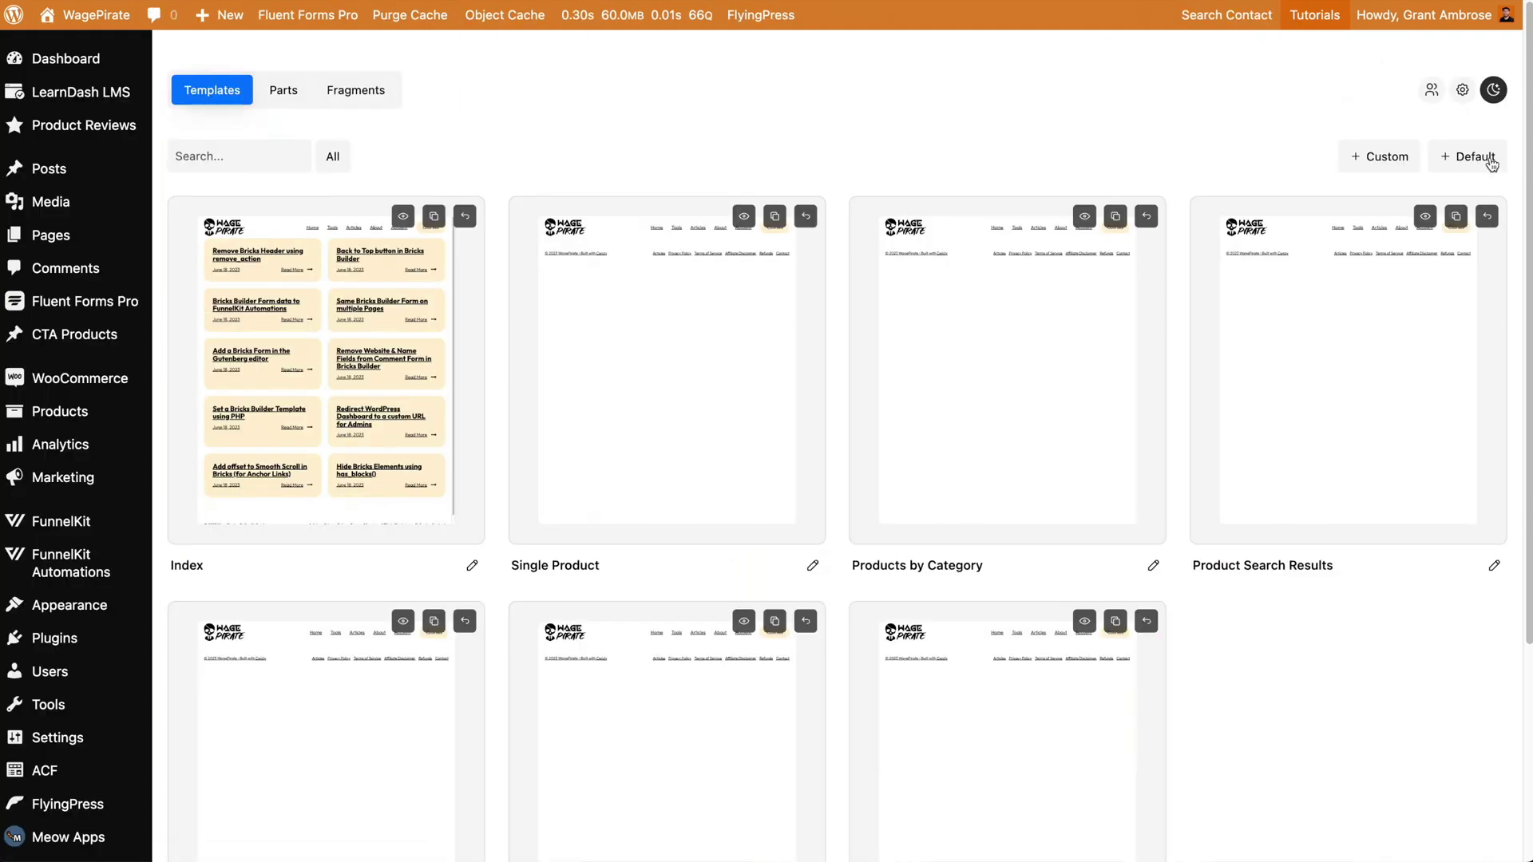
click(1491, 162)
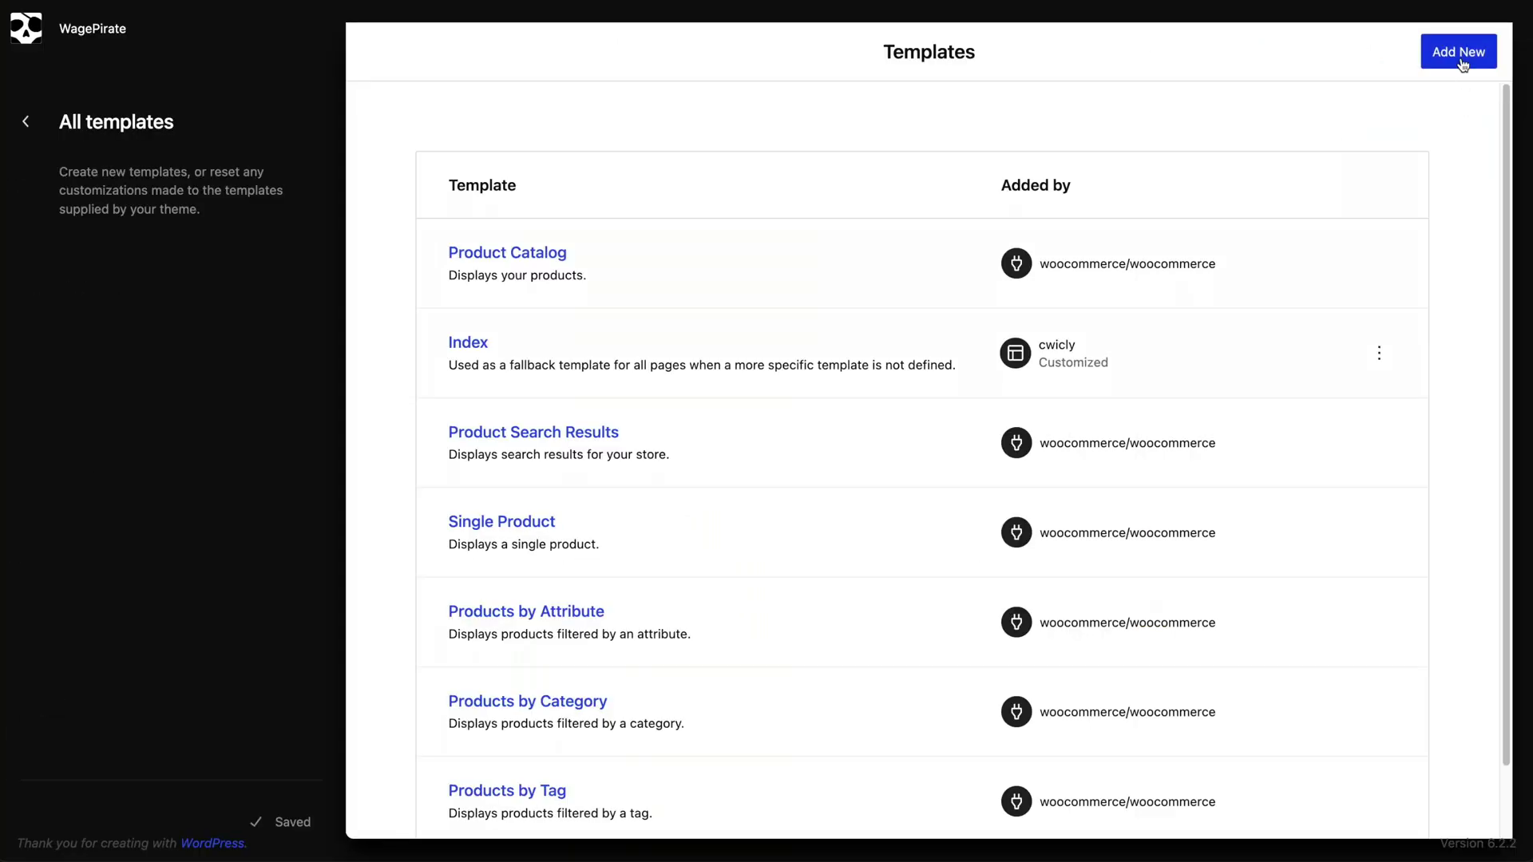
click(1462, 56)
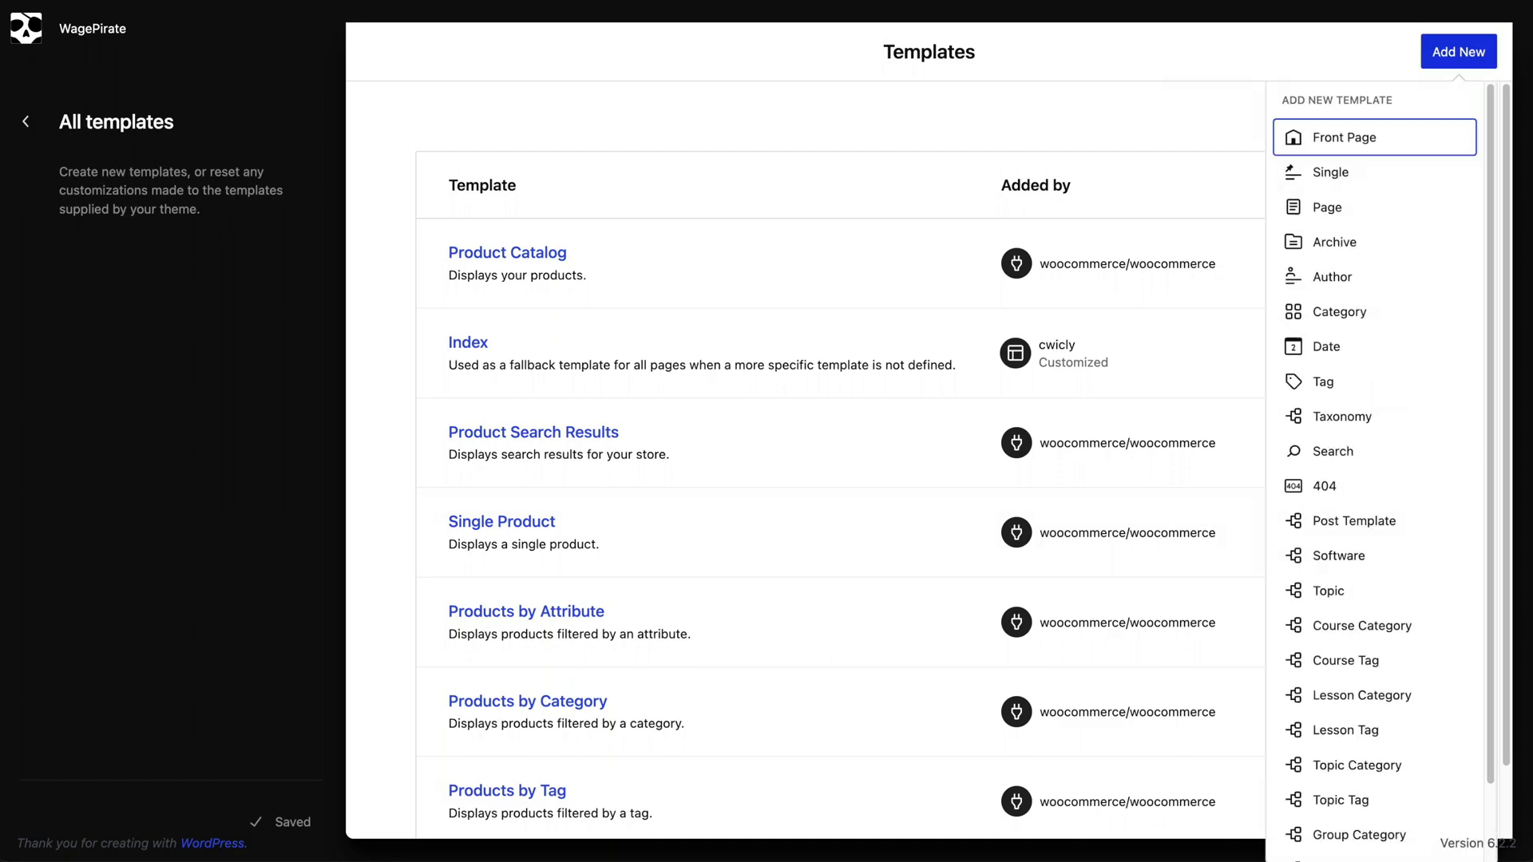
click(1330, 139)
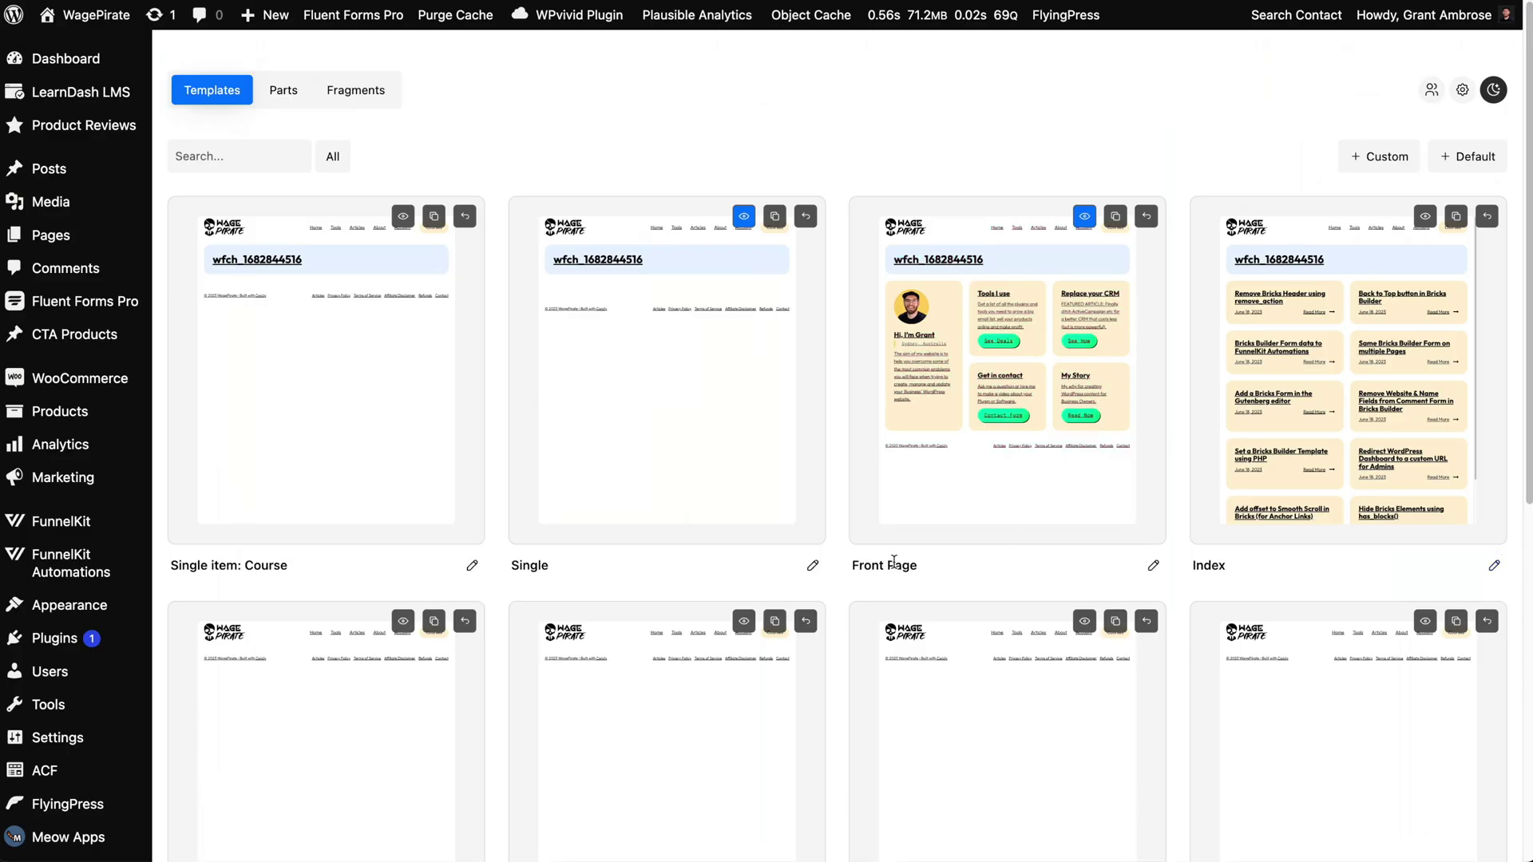
Edit the live site's Front Page template and copy its front page body section block
click(1153, 565)
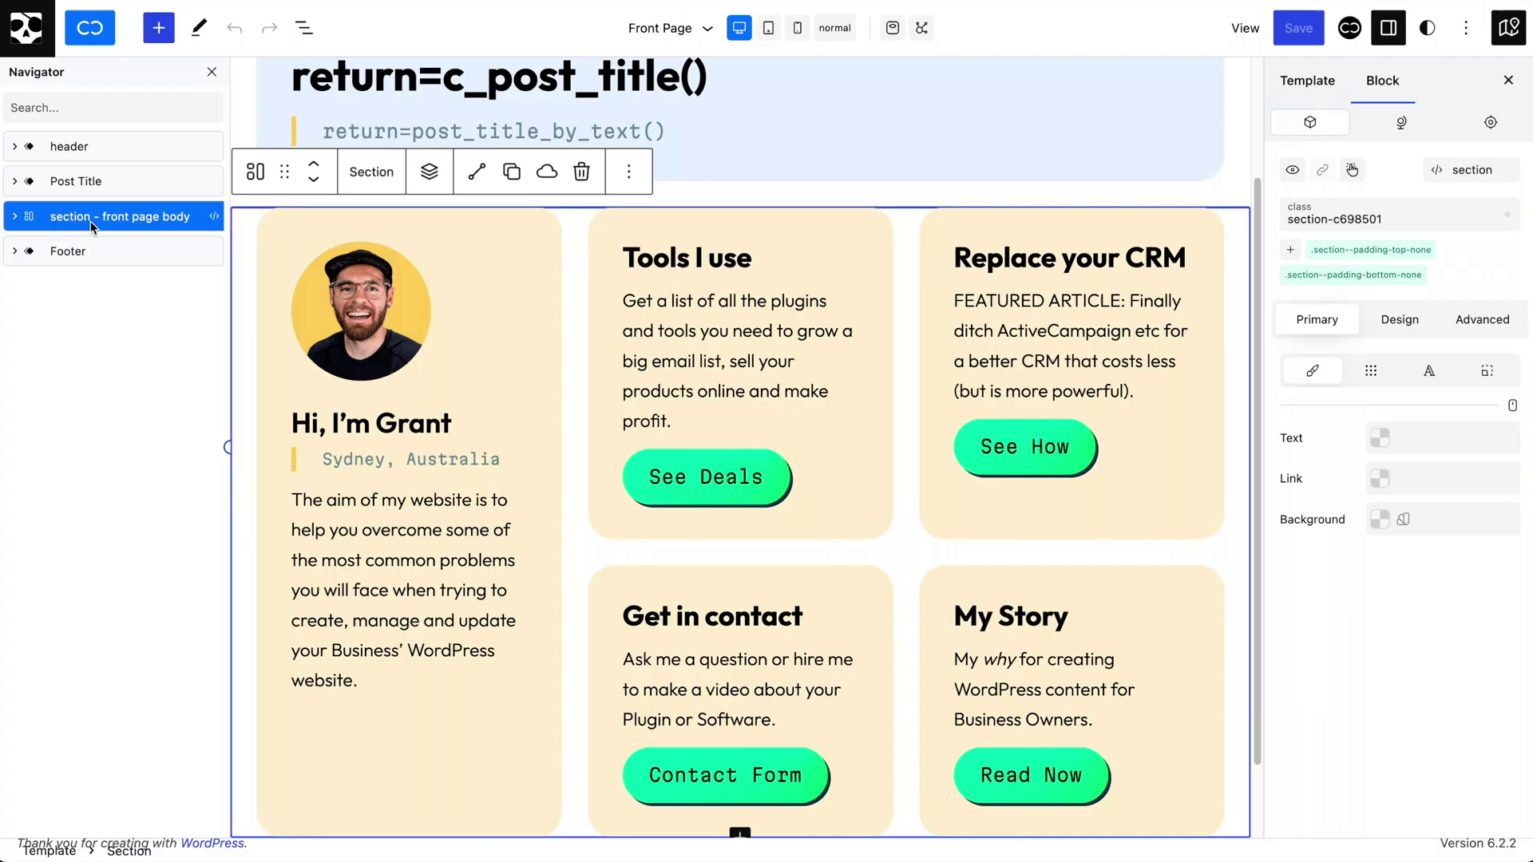
click(303, 27)
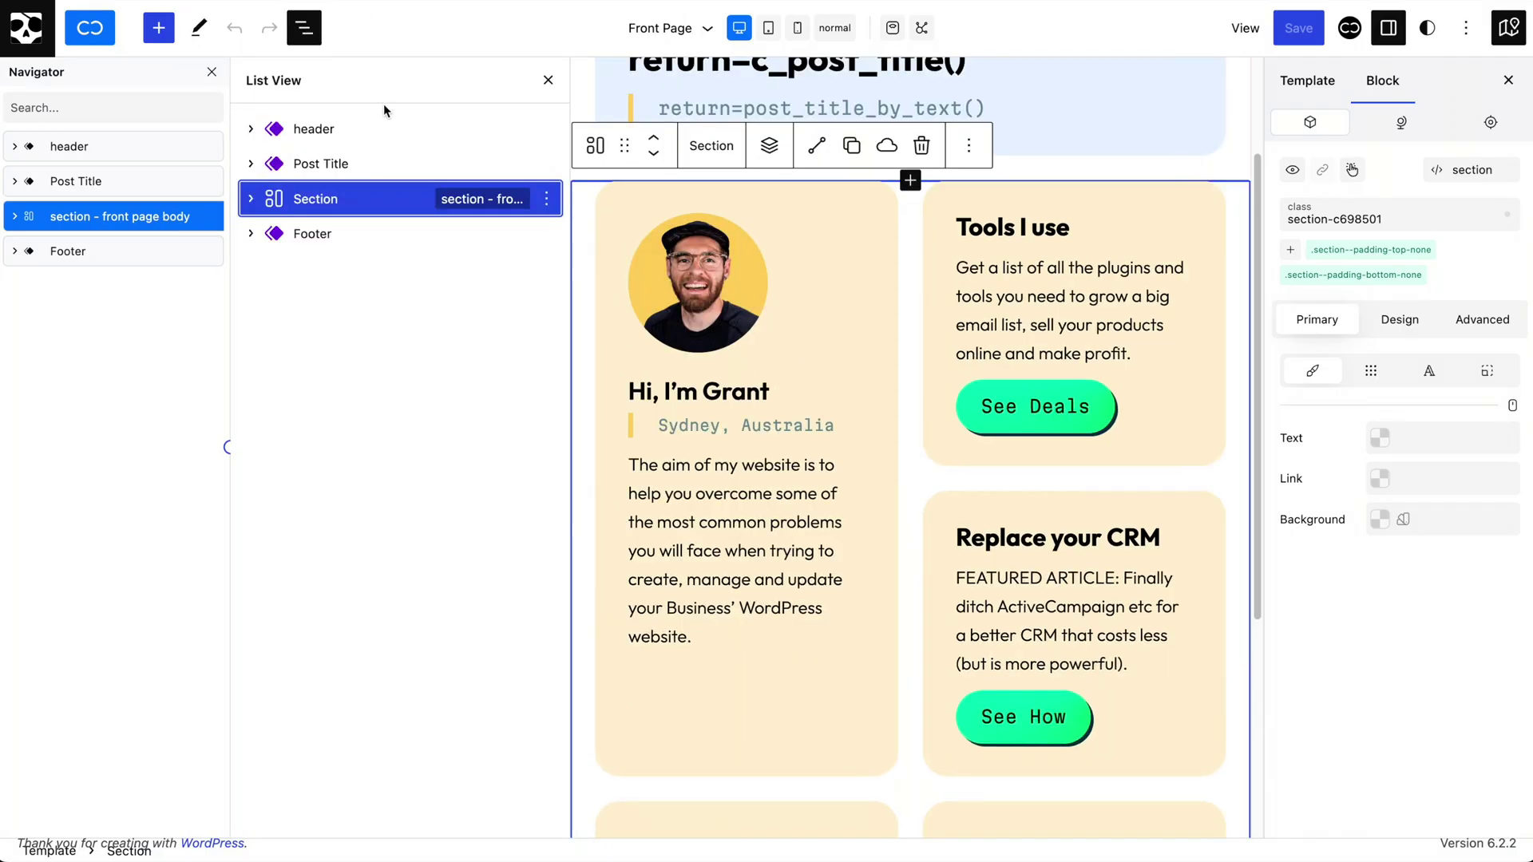
click(546, 199)
click(590, 249)
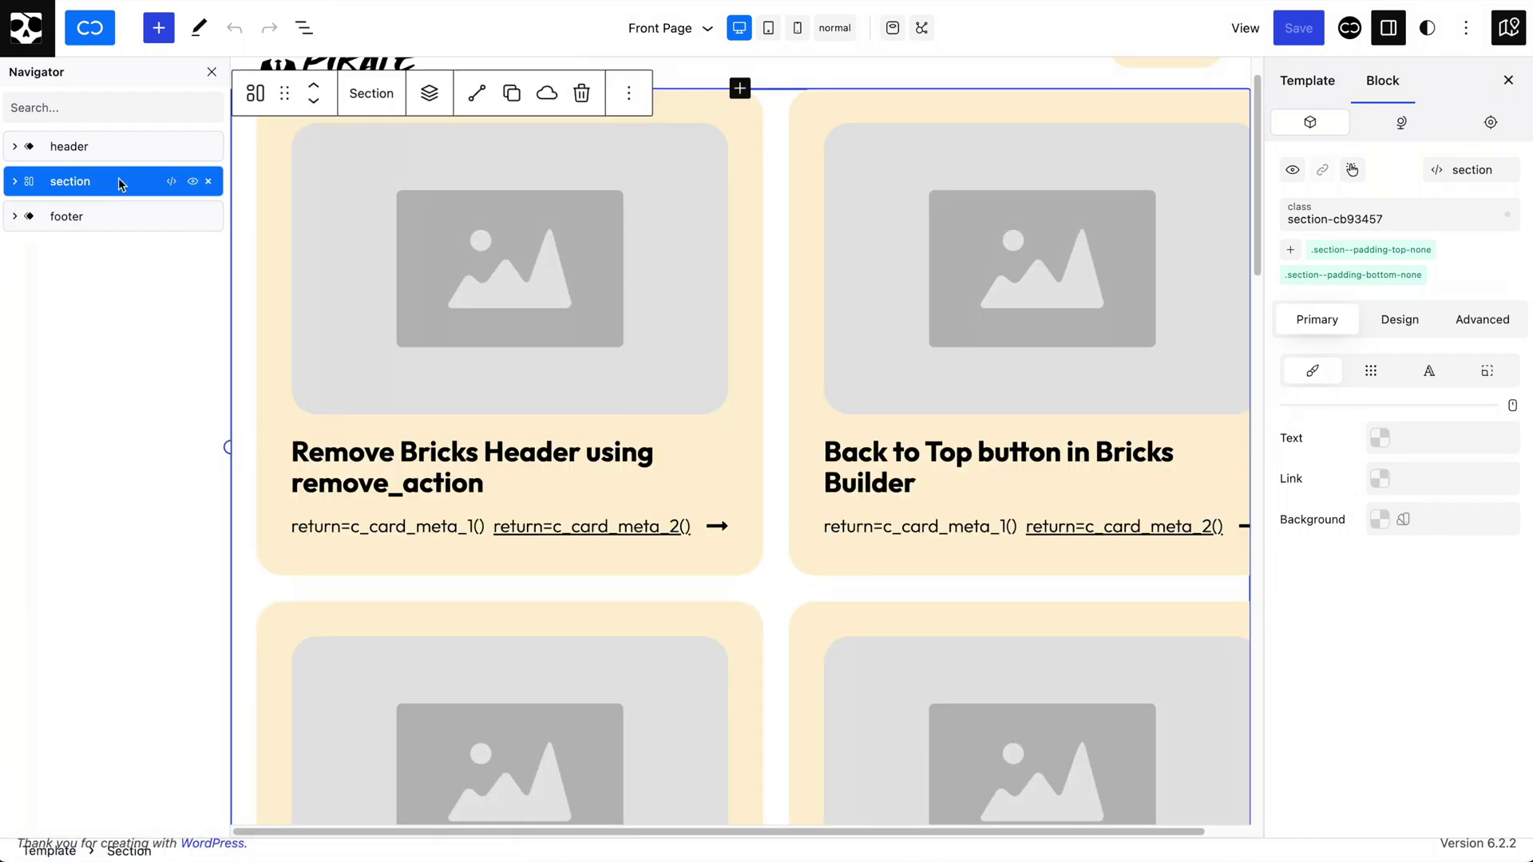
Delete the existing section from the clone's Front Page template and add a Paragraph block between the header and footer
click(211, 184)
click(159, 28)
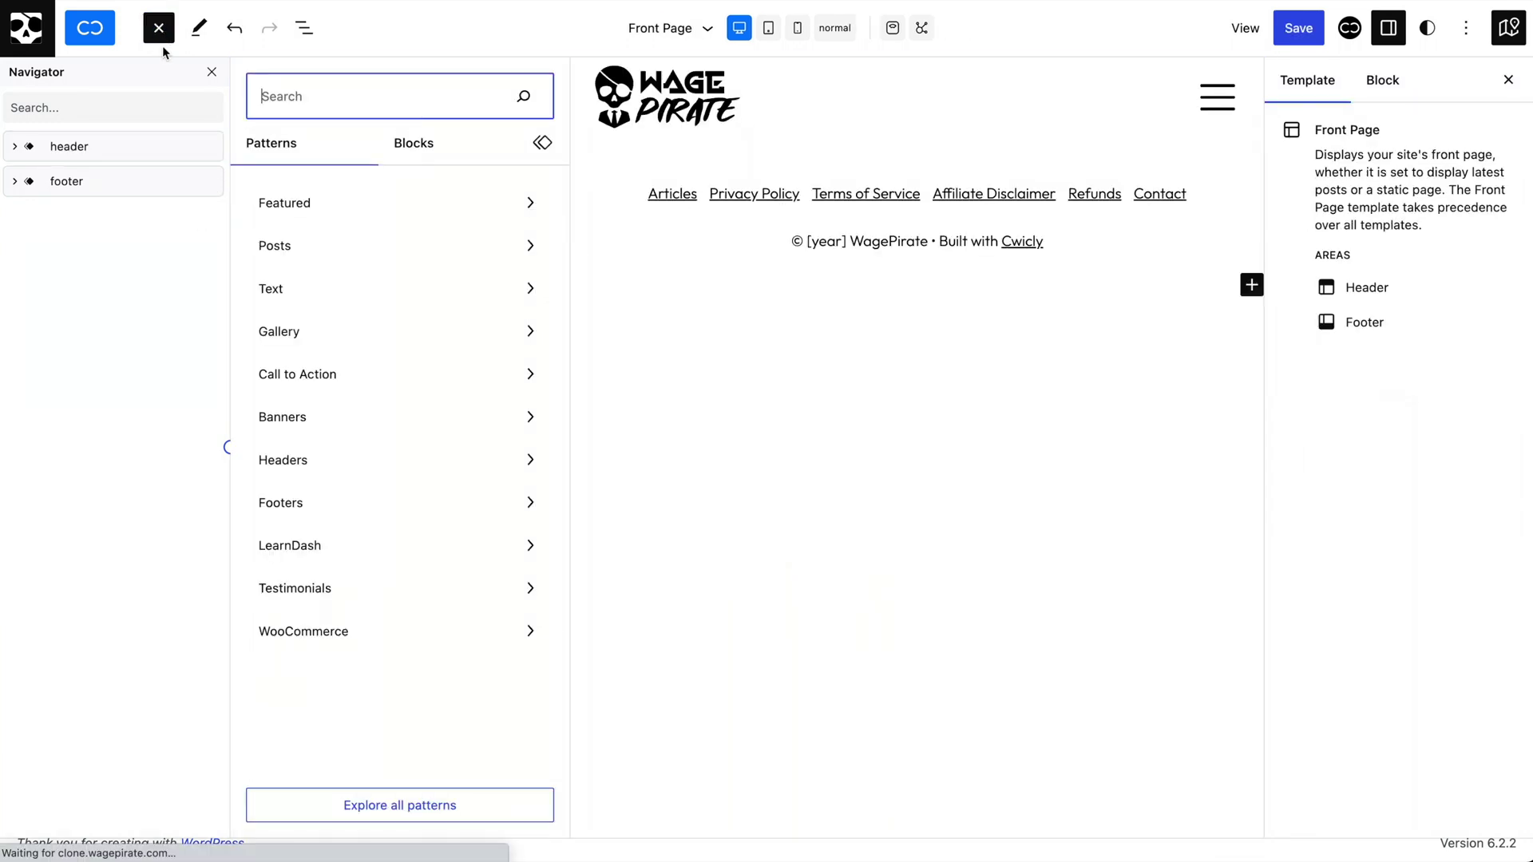
text(para)
key(Return)
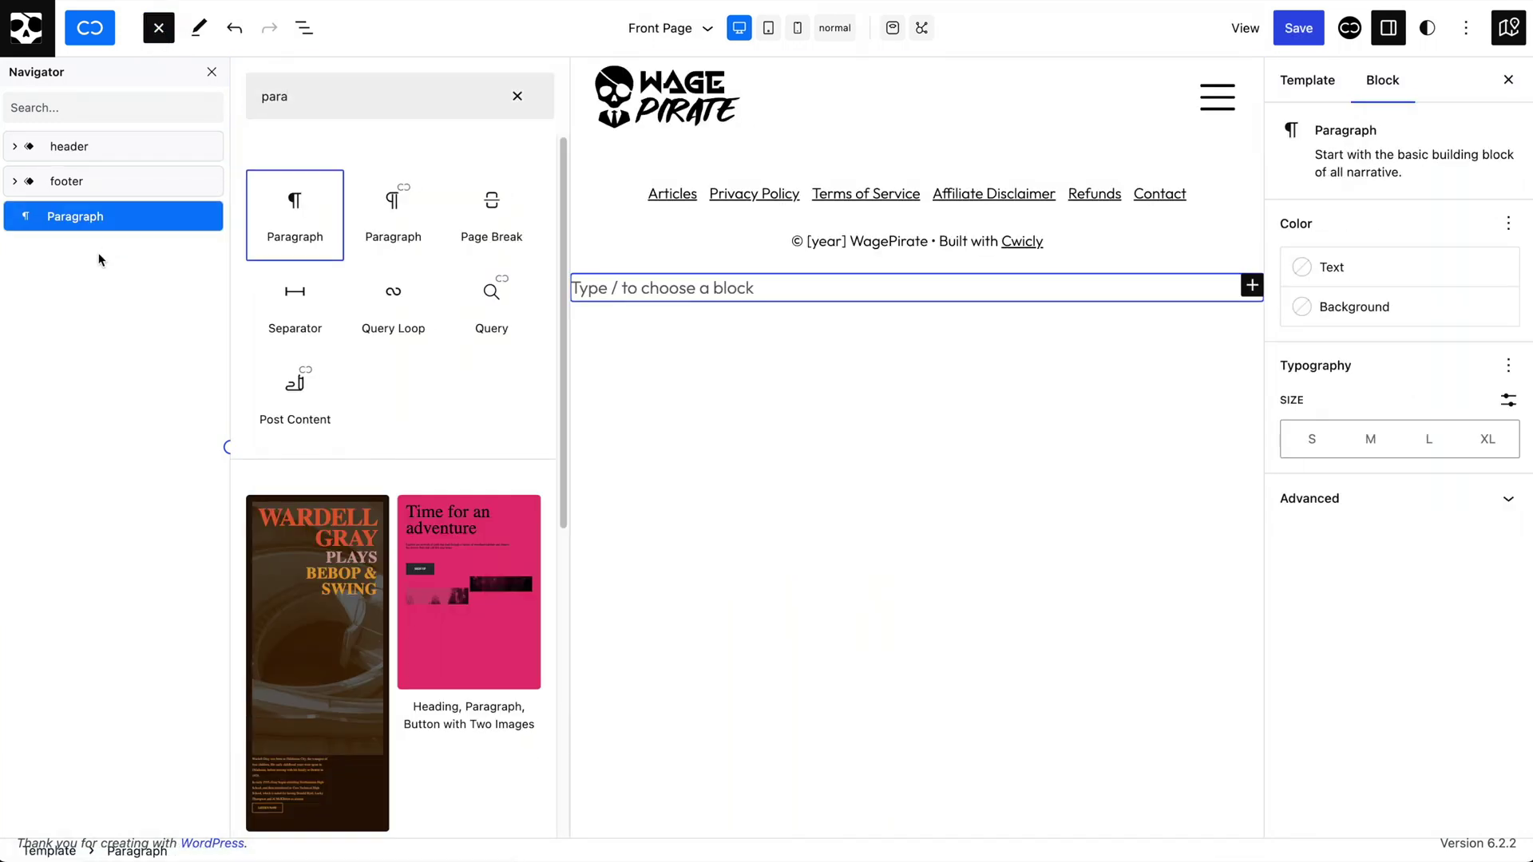
click(94, 219)
drag(117, 215, 117, 169)
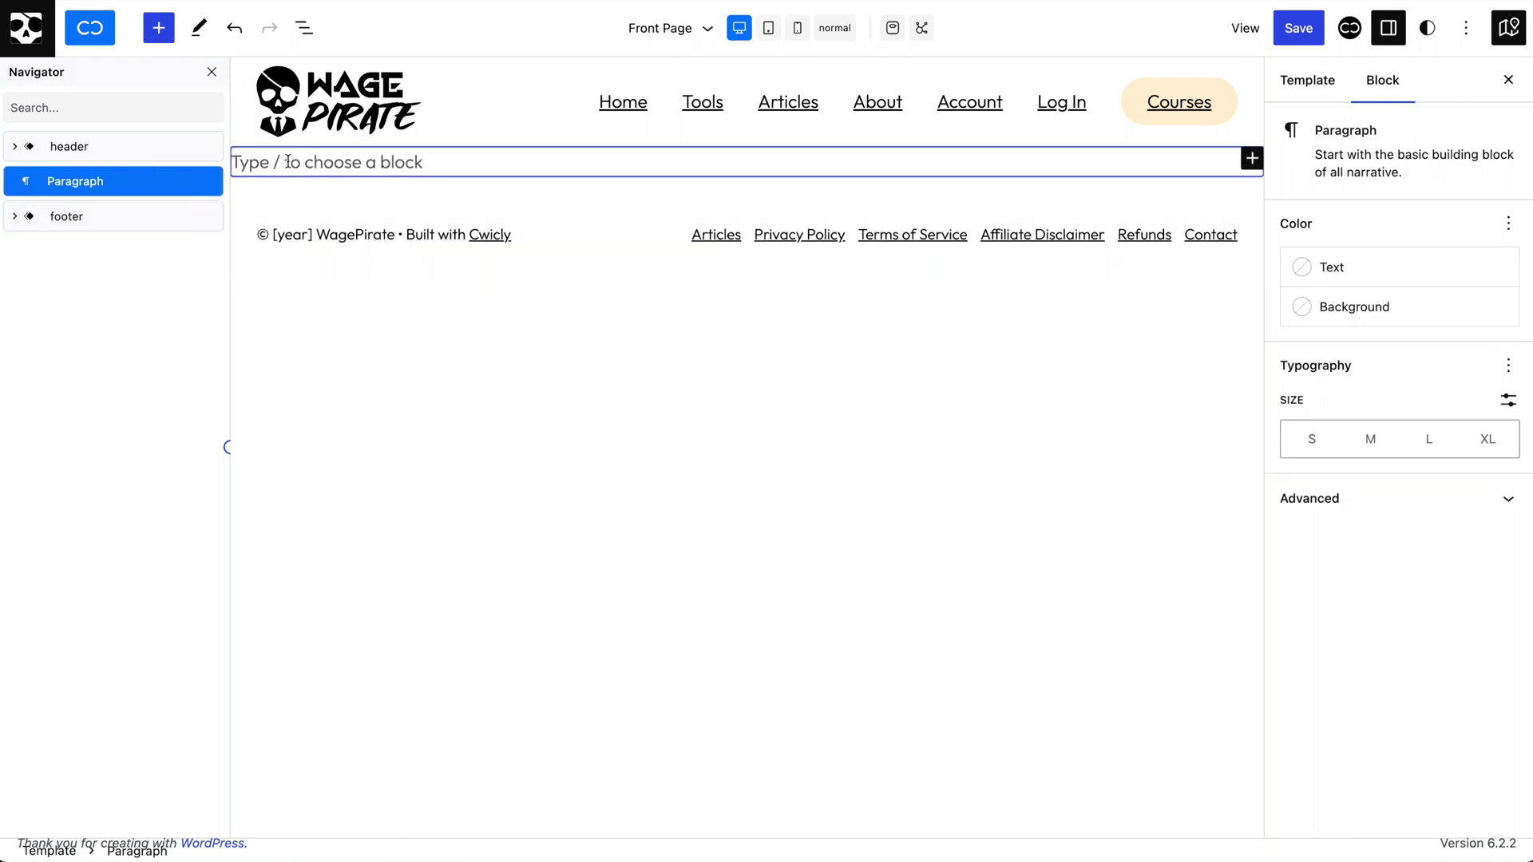
Paste the copied front page body section over the empty paragraph and save the Front Page template
key(ctrl+v)
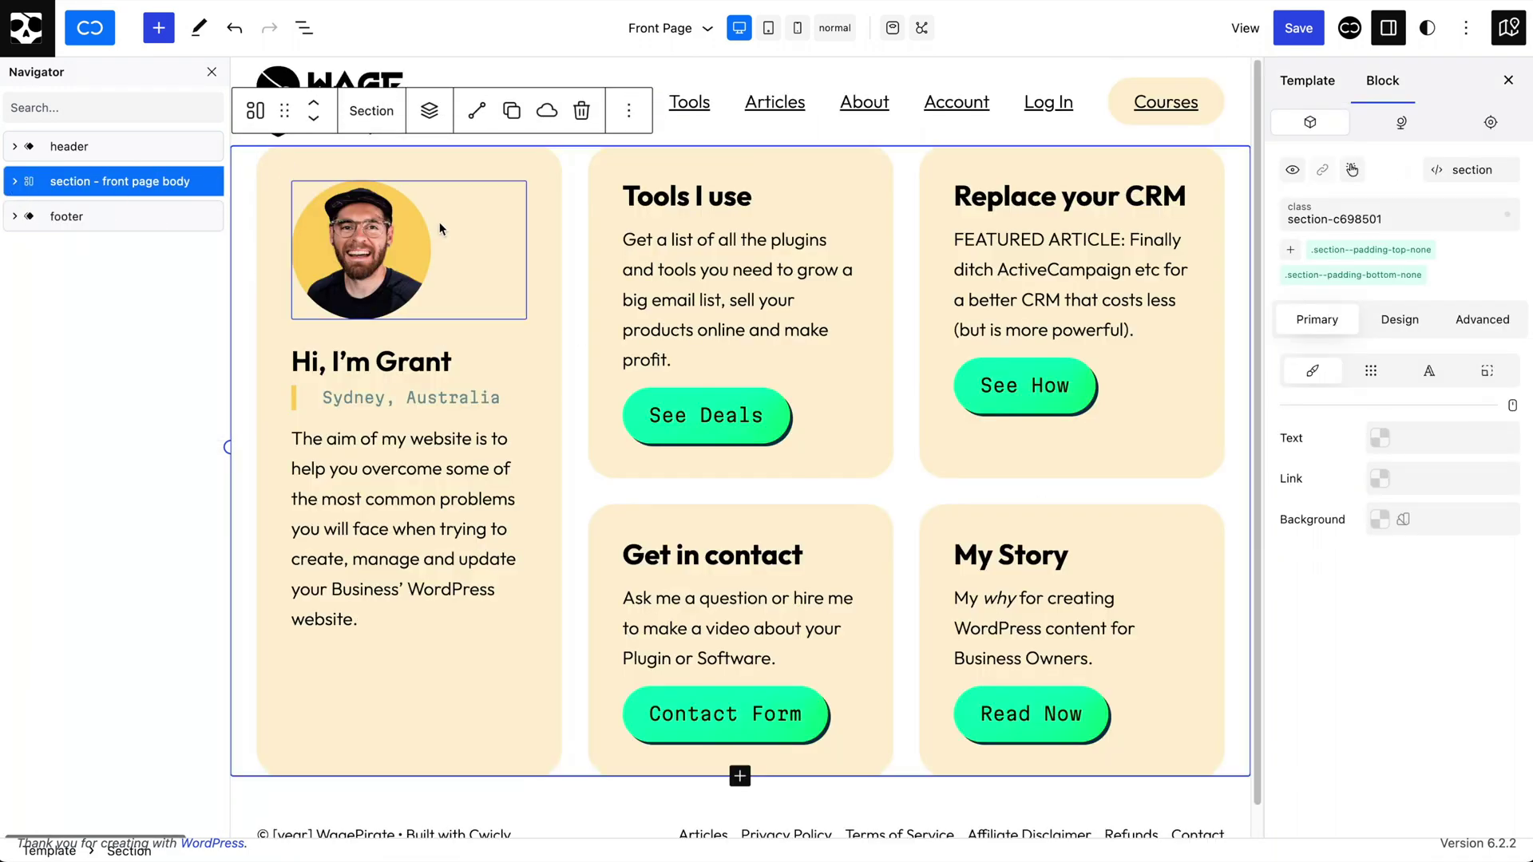
click(1306, 31)
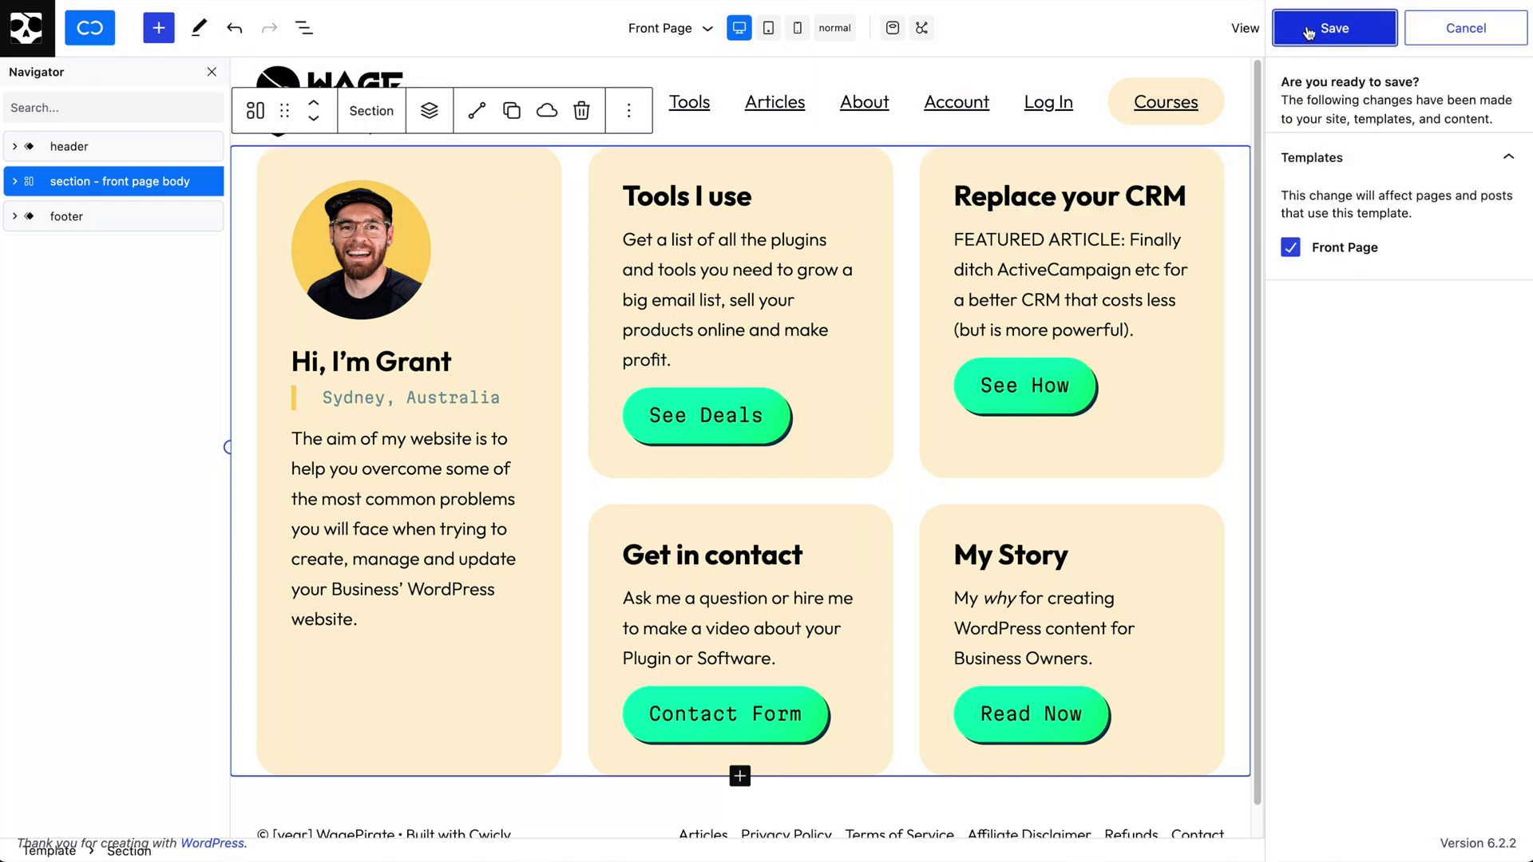
click(1310, 31)
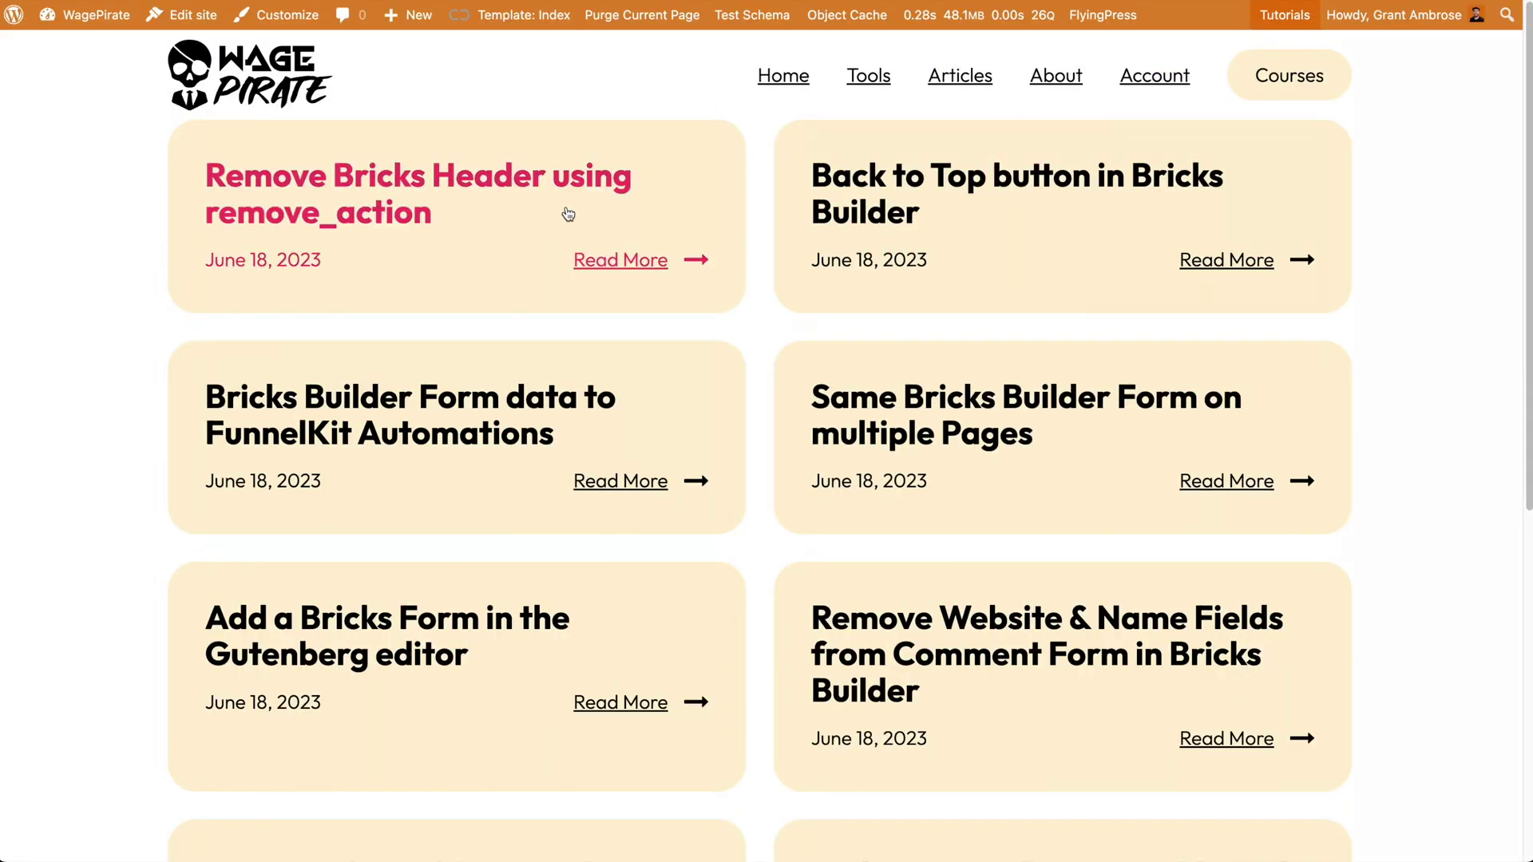
Check the clone home page's template, and set the static homepage to Homepage in the clone's Reading settings, saving the change
mouse_move(563, 32)
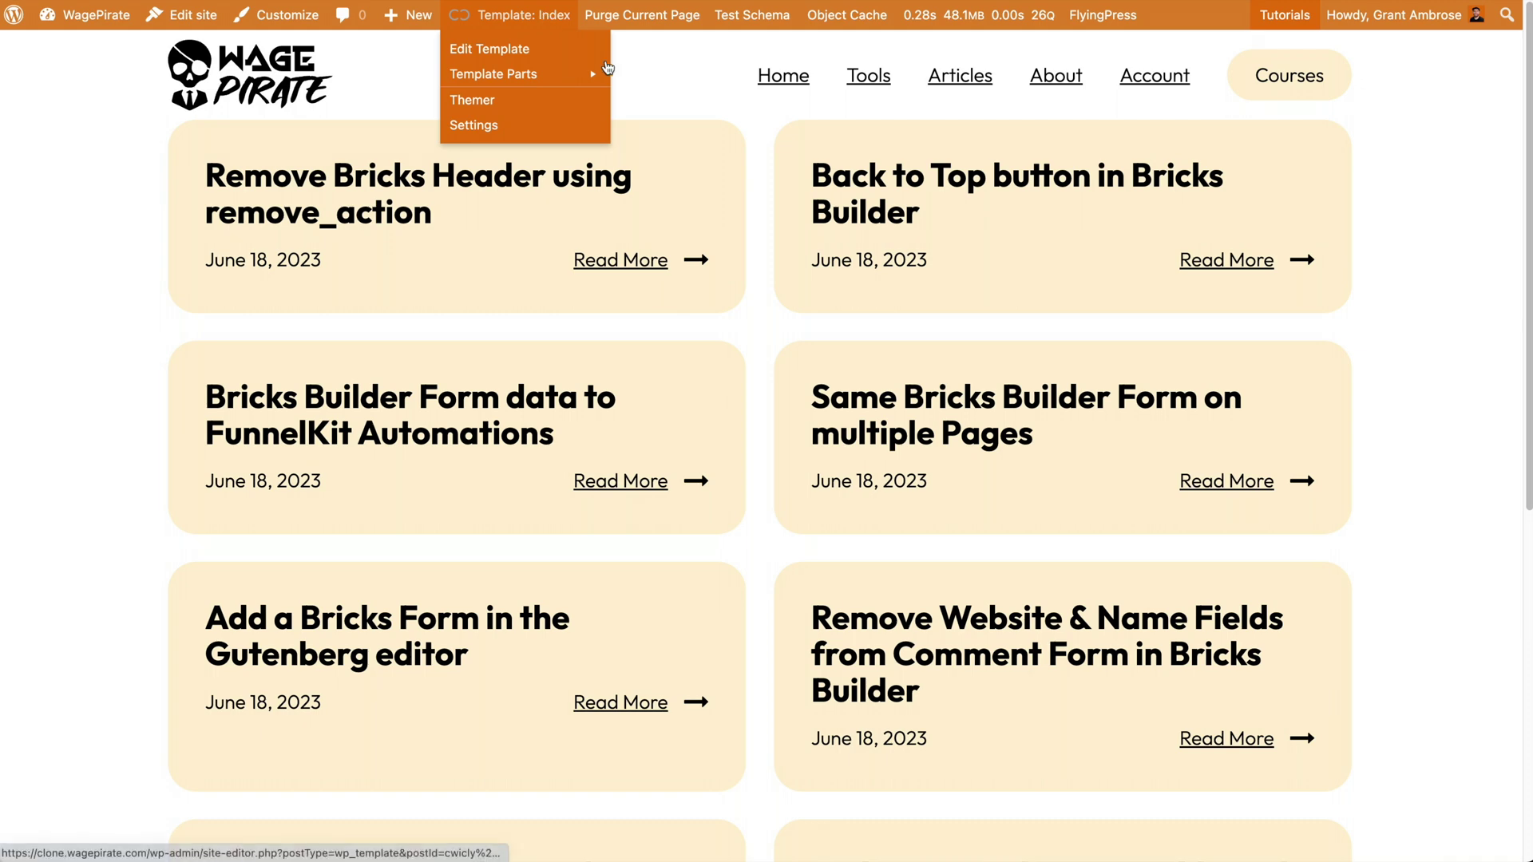
click(791, 362)
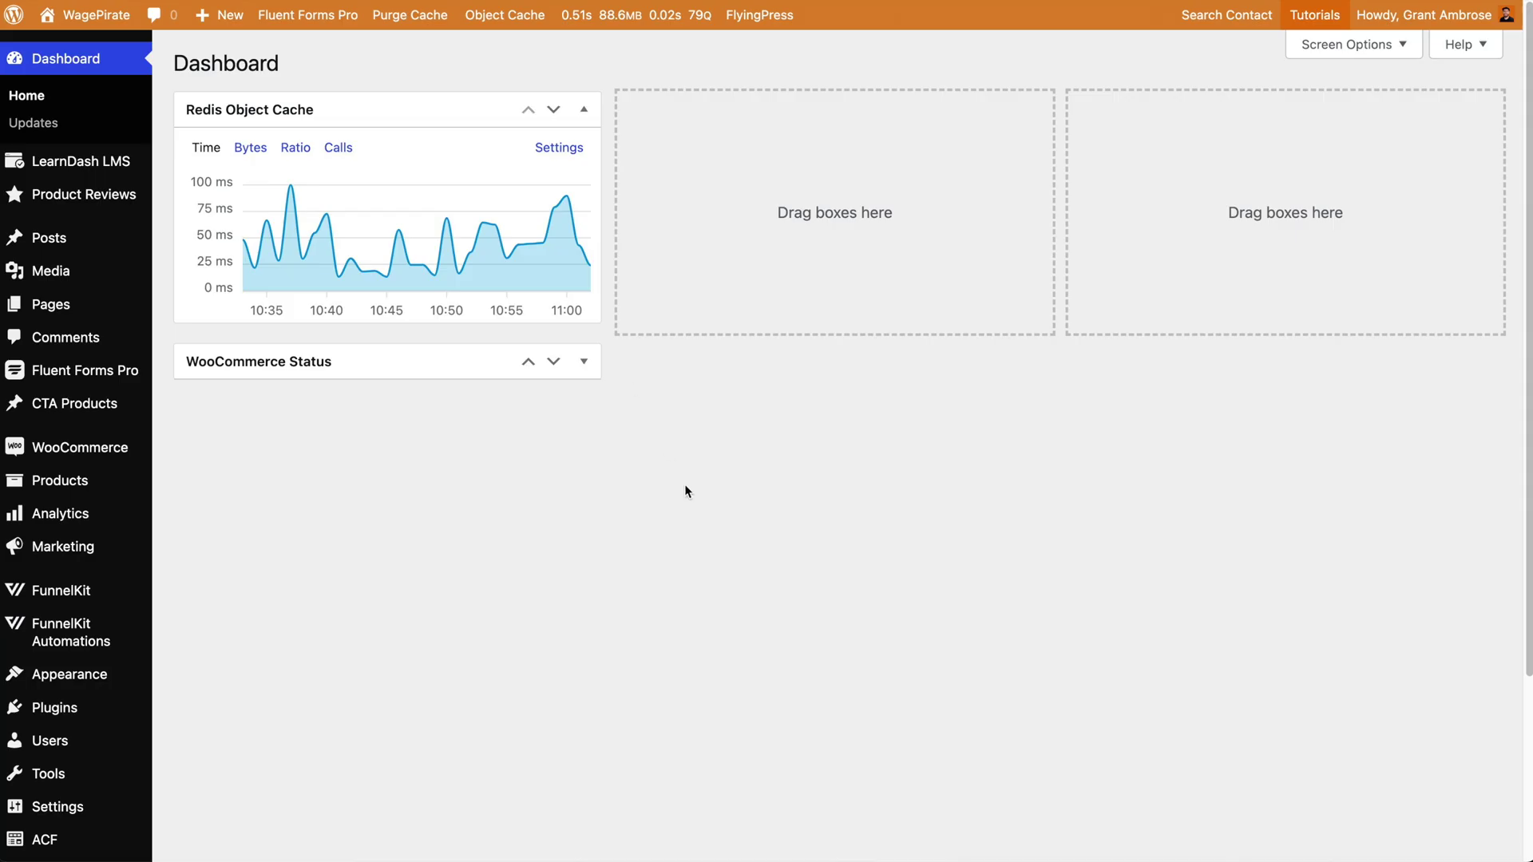
scroll(684, 484, down, 5)
mouse_move(76, 577)
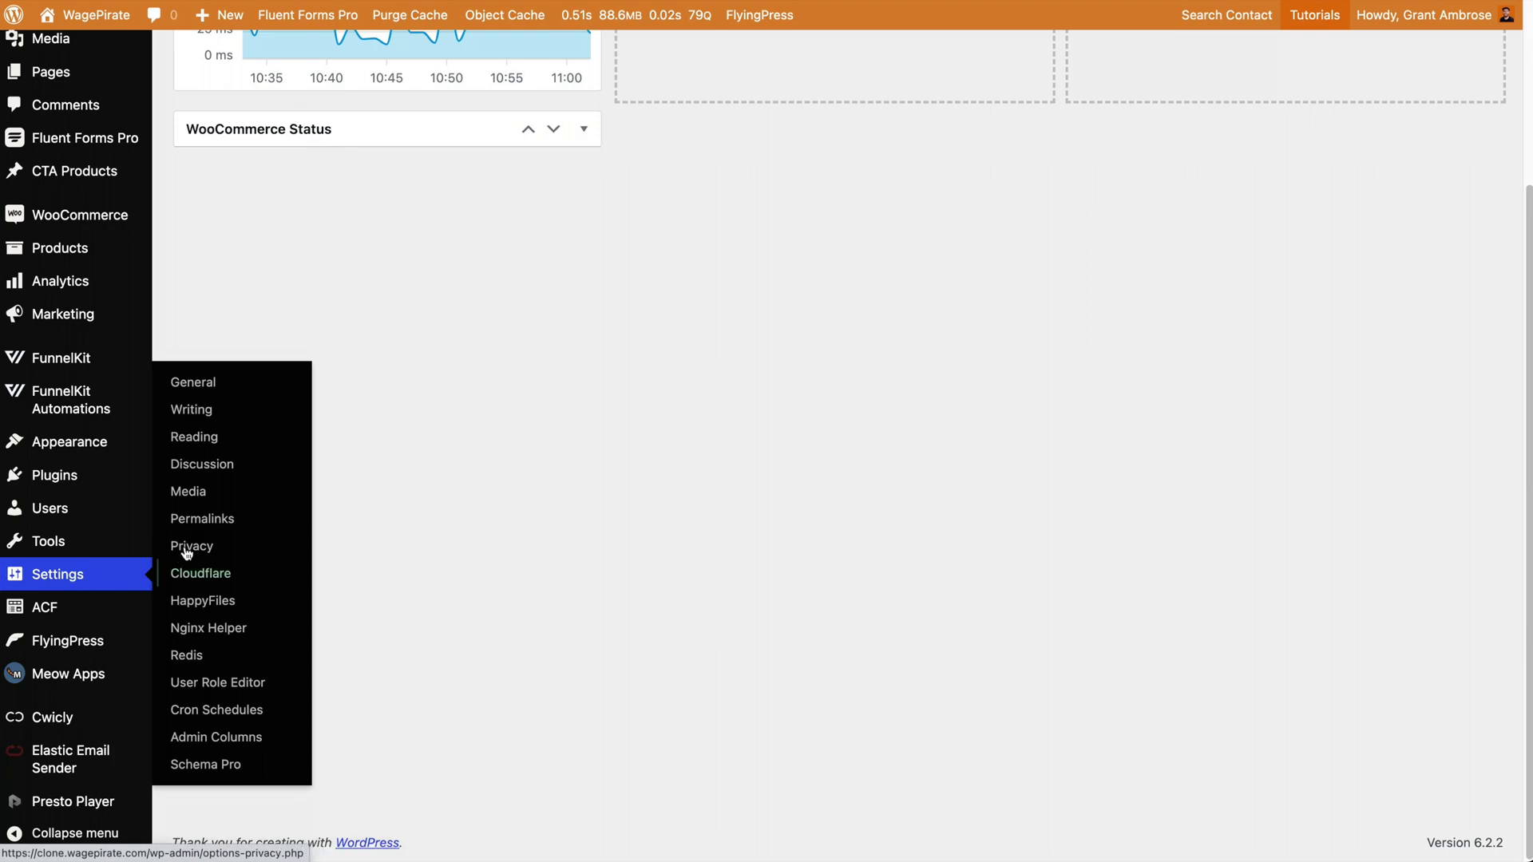
click(197, 438)
click(533, 196)
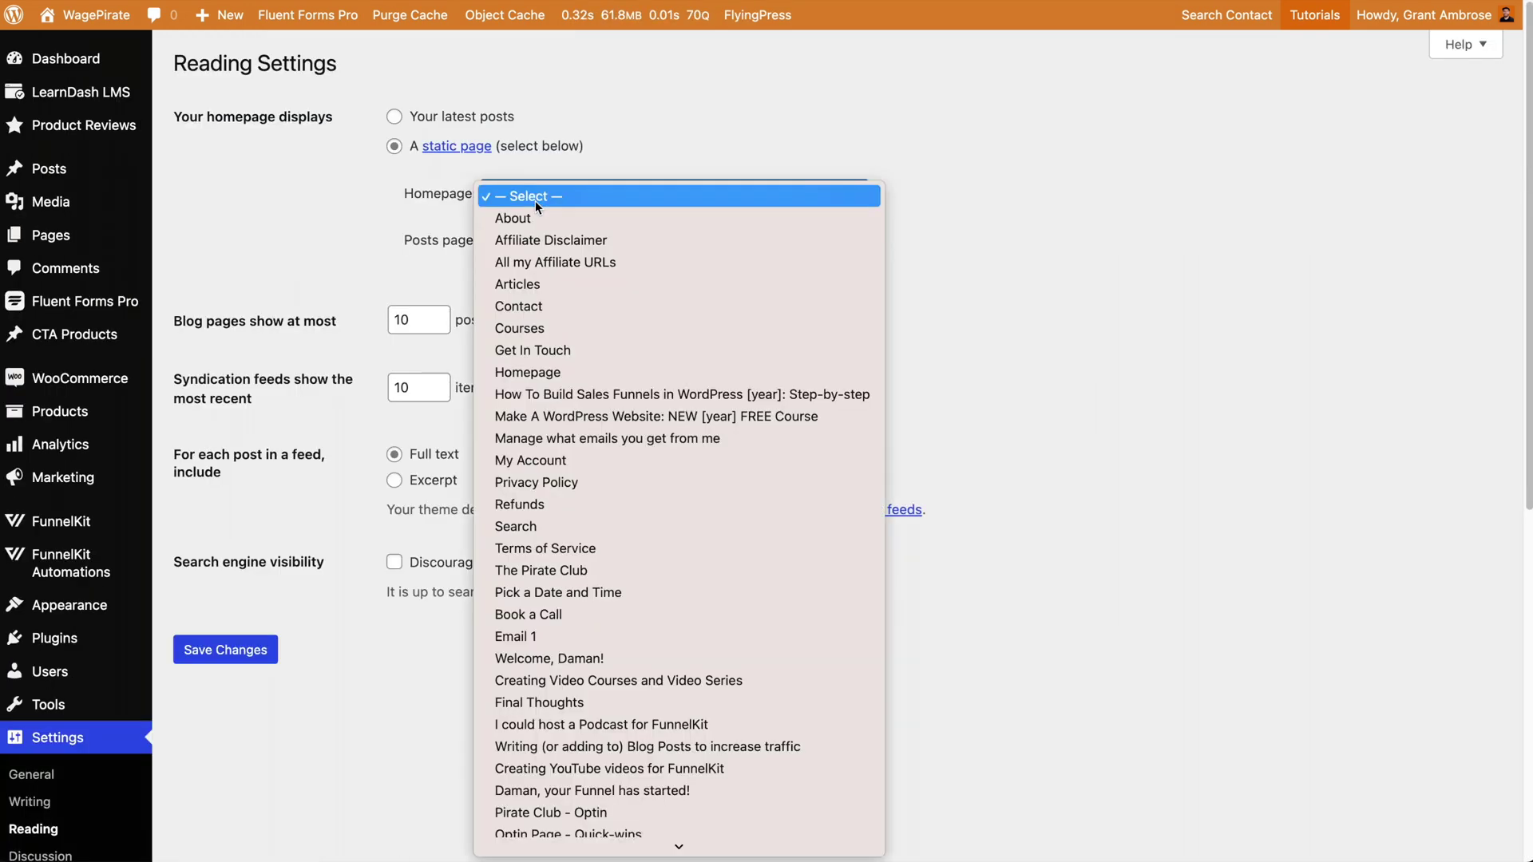
click(514, 373)
click(213, 653)
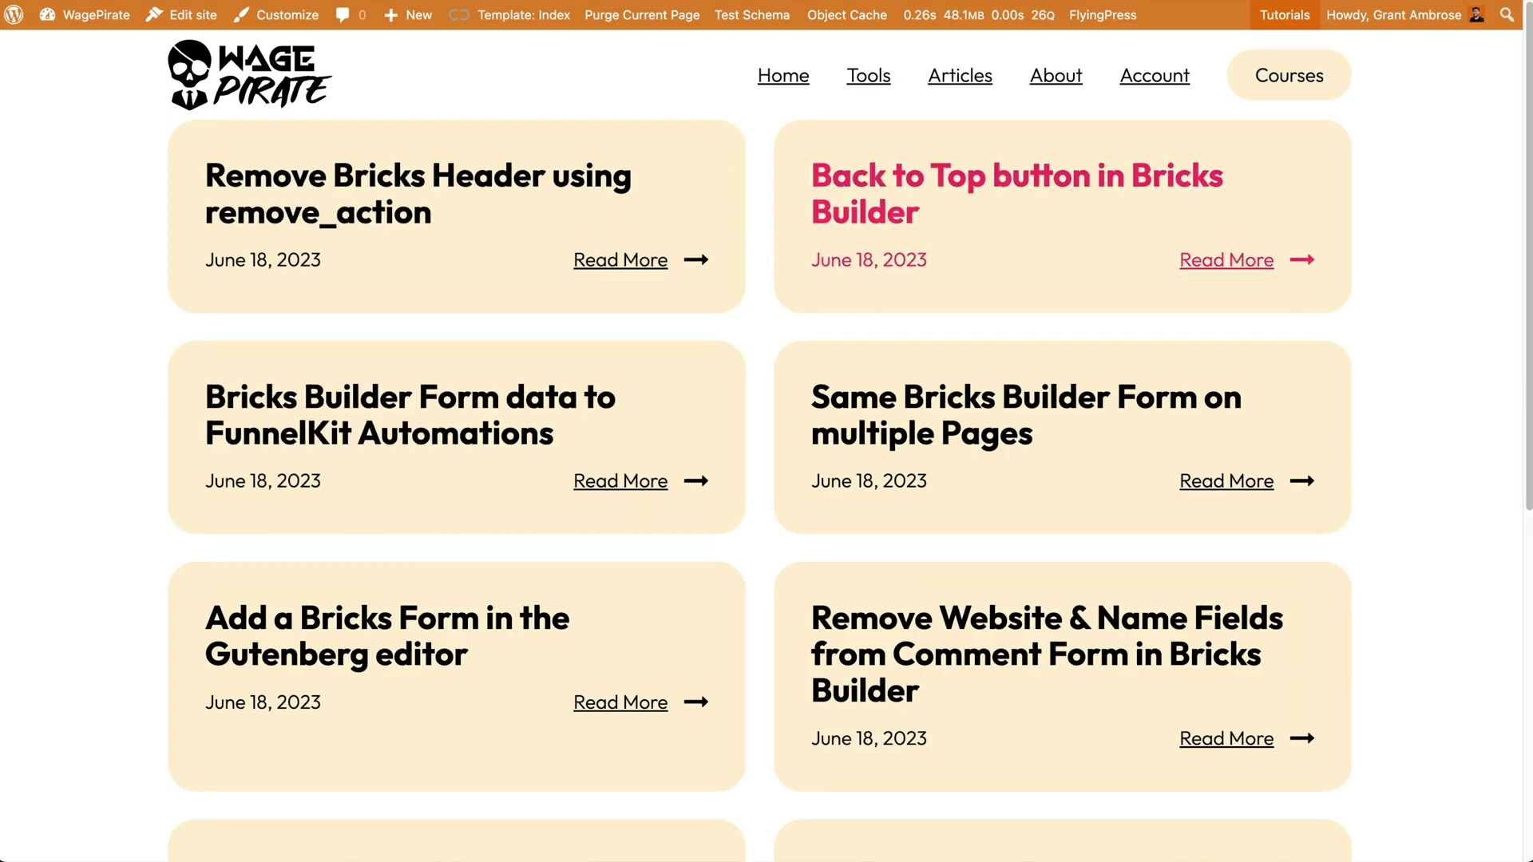
Reload the clone's home page to check its template, and open the "Remove Bricks Header using remove_action" article from the Articles page
mouse_move(563, 18)
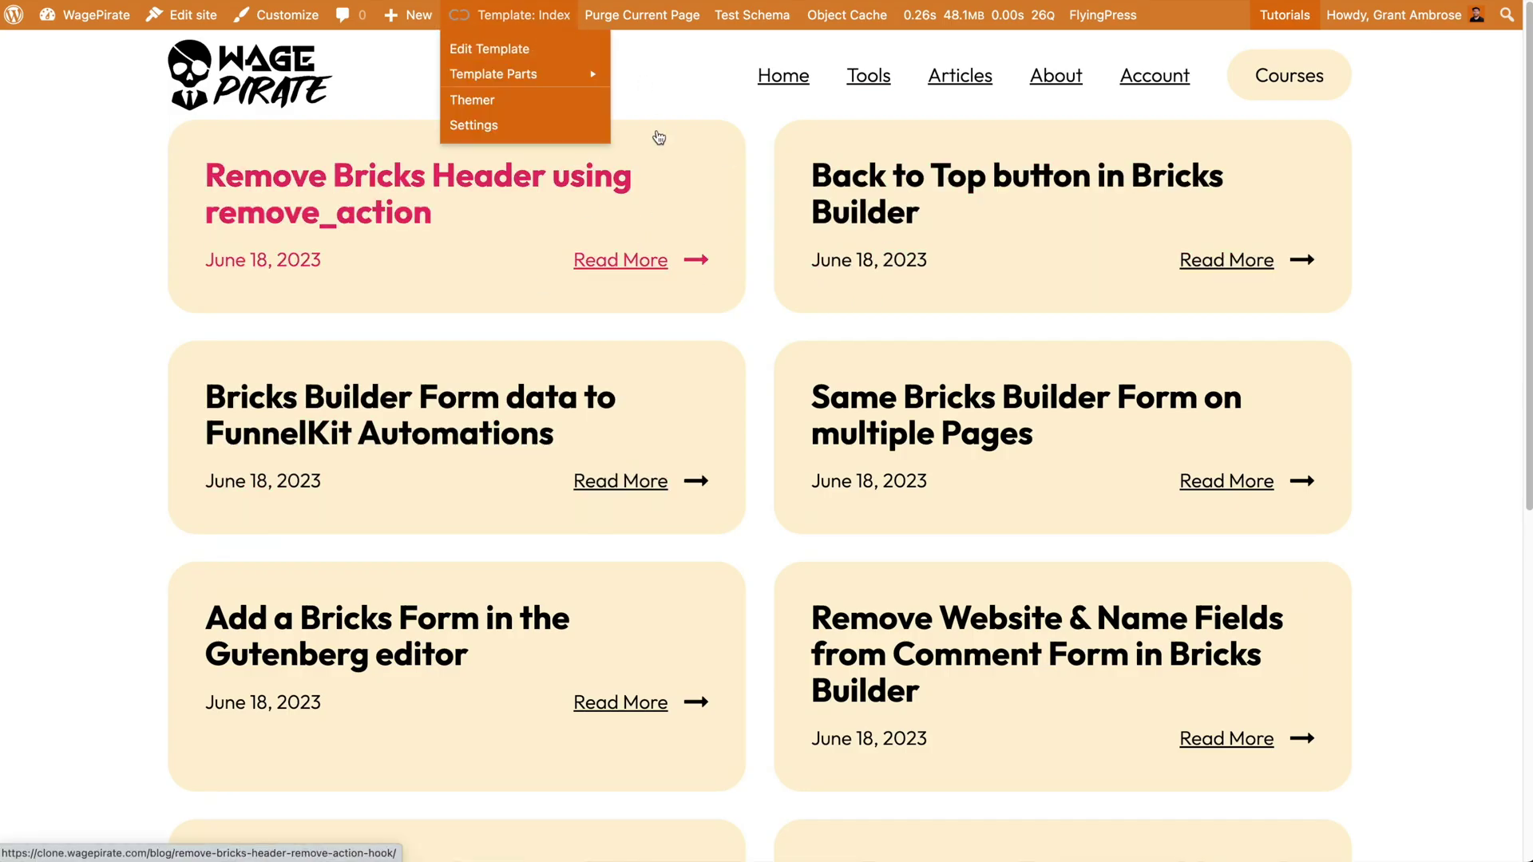
key(super+r)
mouse_move(636, 16)
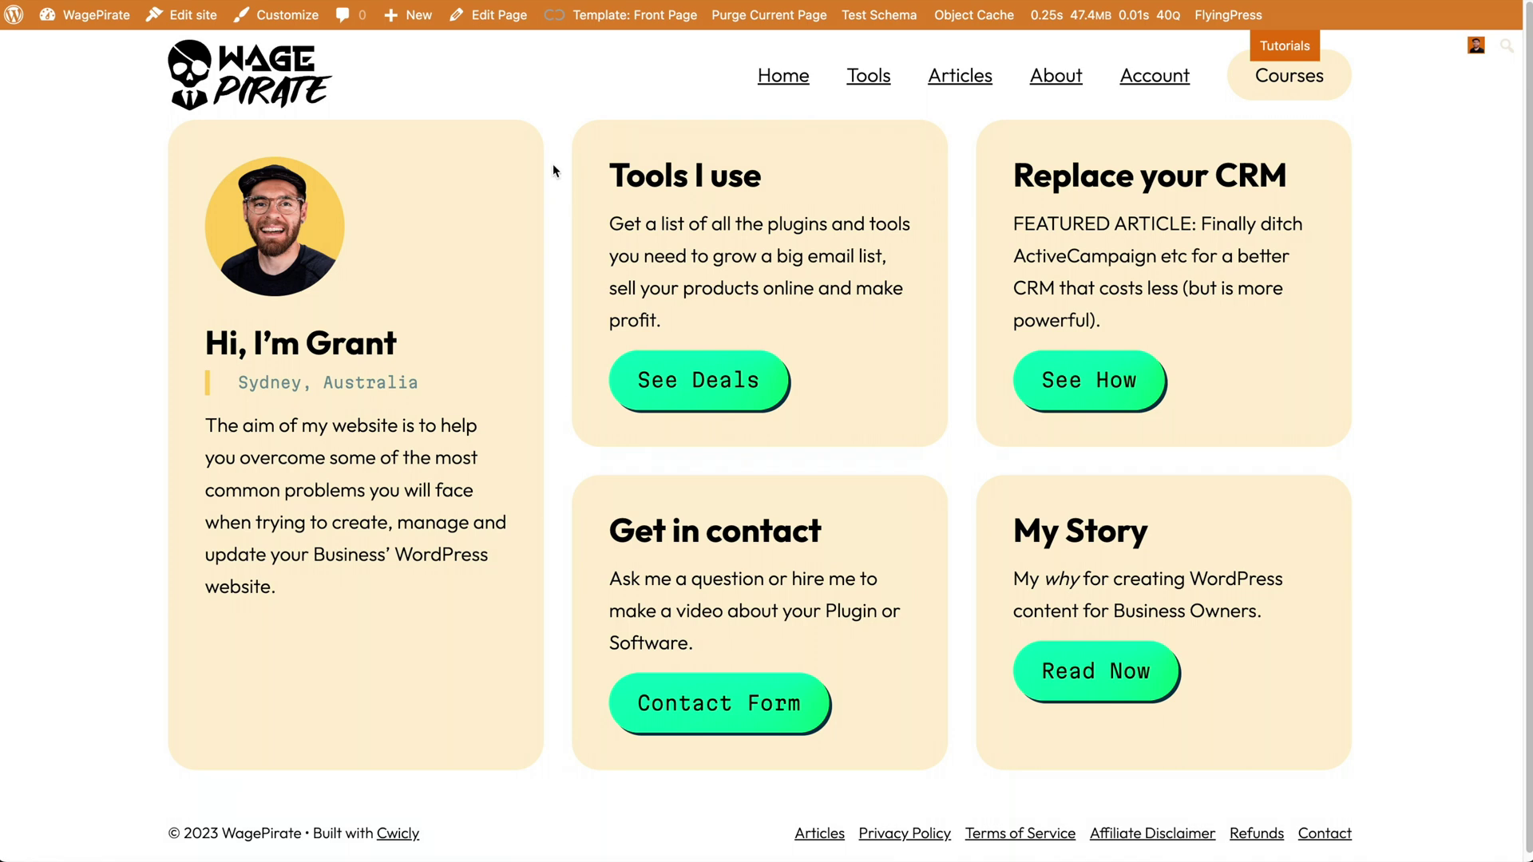
click(499, 15)
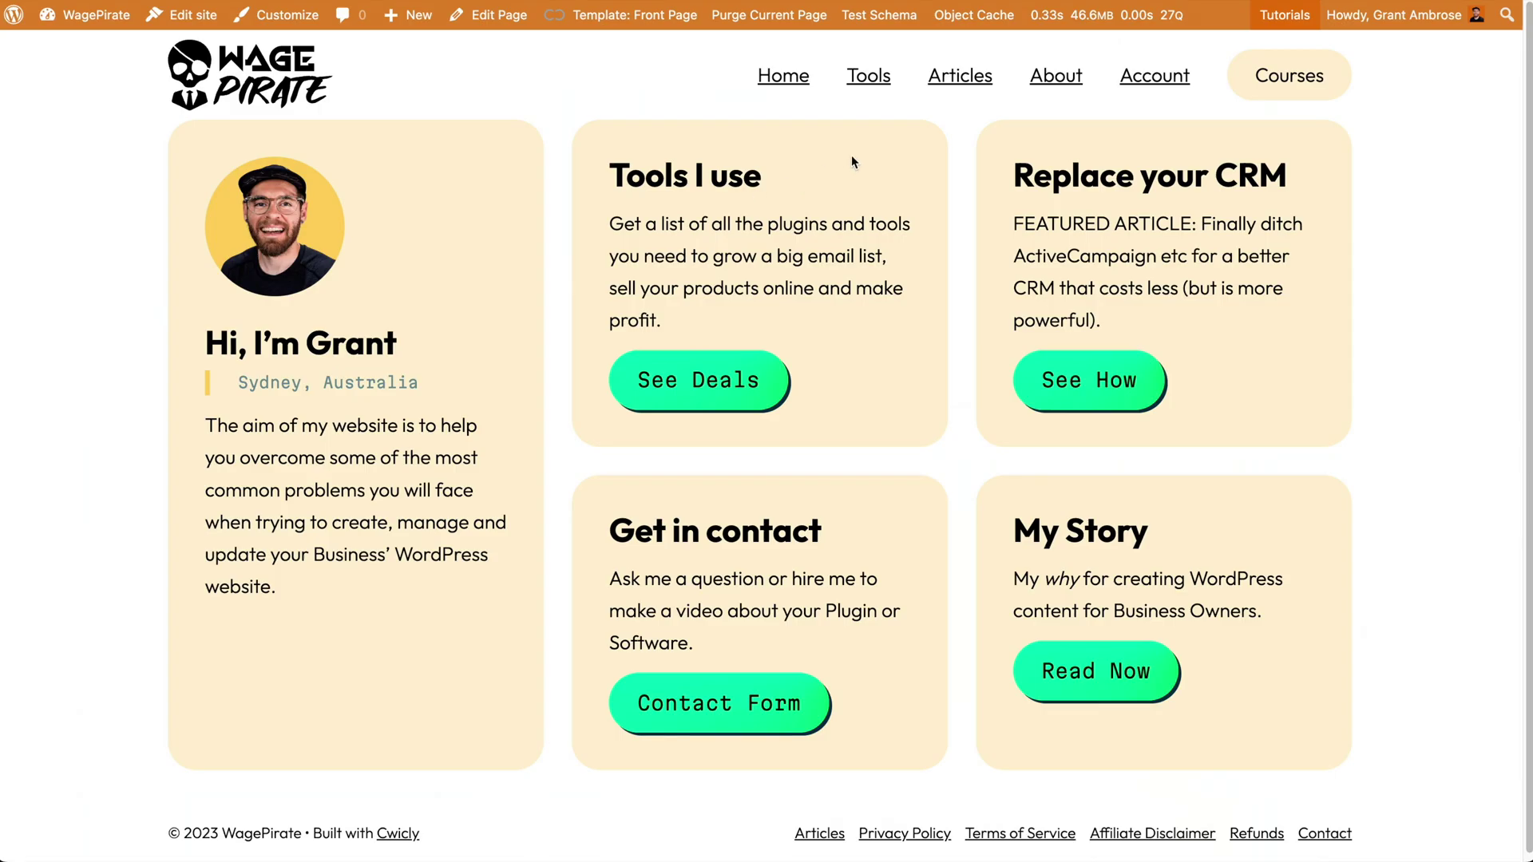
click(963, 72)
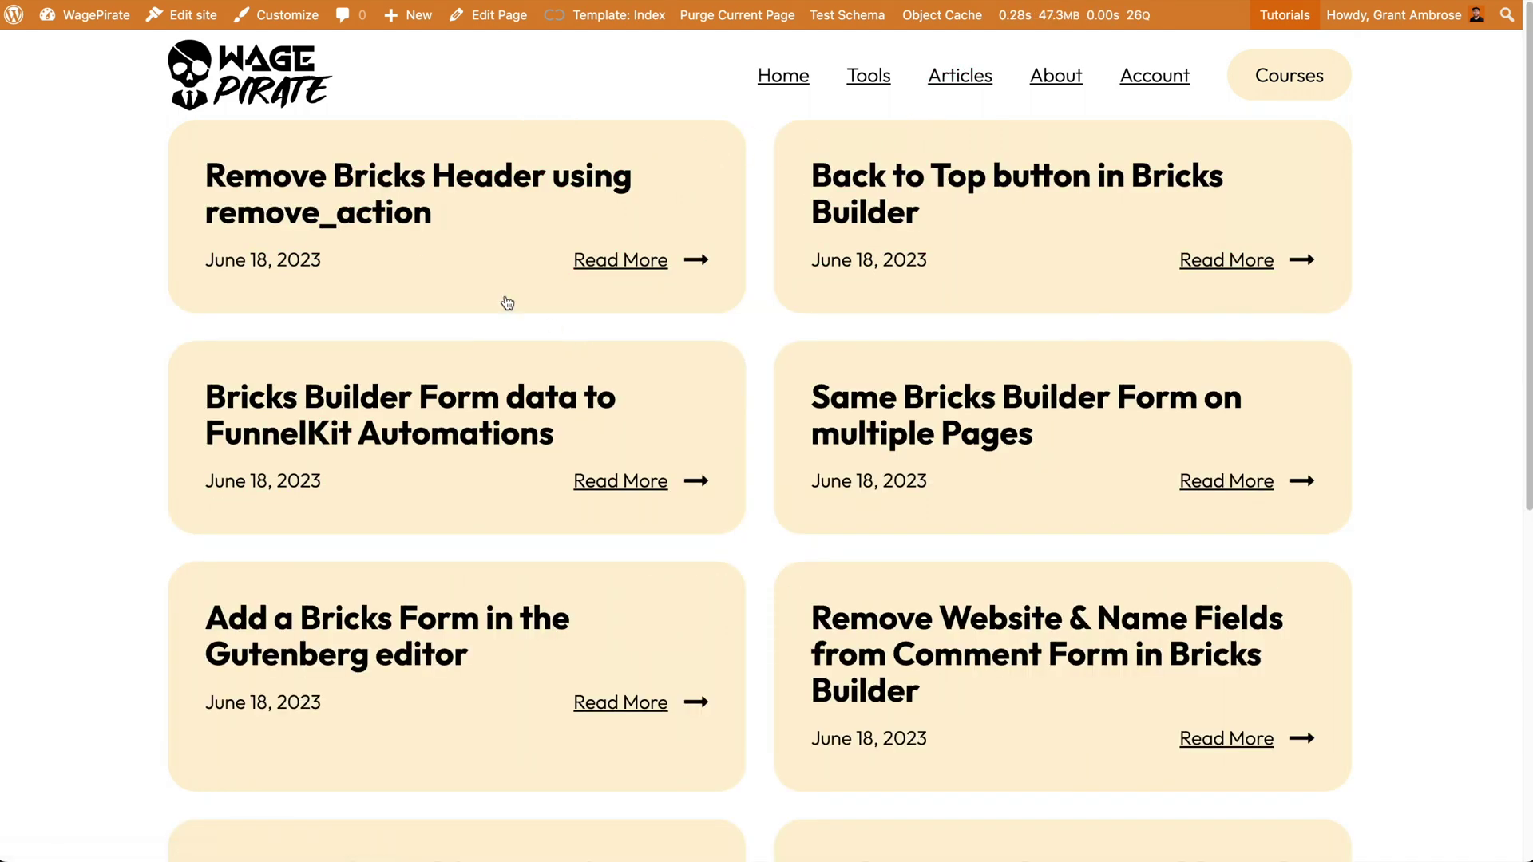
click(431, 170)
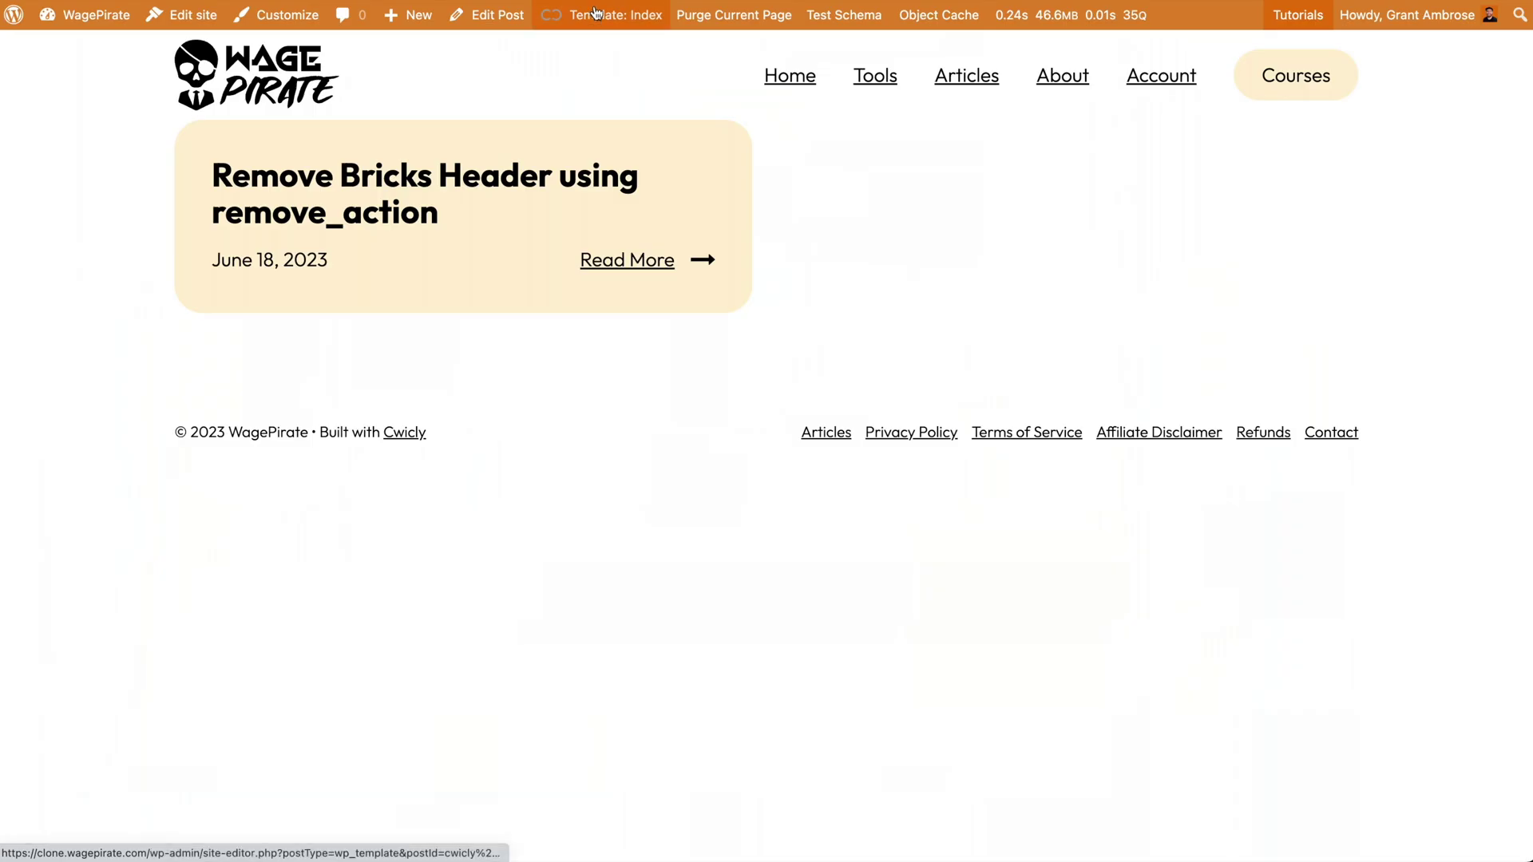
Check the article's template and go to the clone's Themer to add a default Single template
mouse_move(595, 16)
click(595, 105)
click(1474, 159)
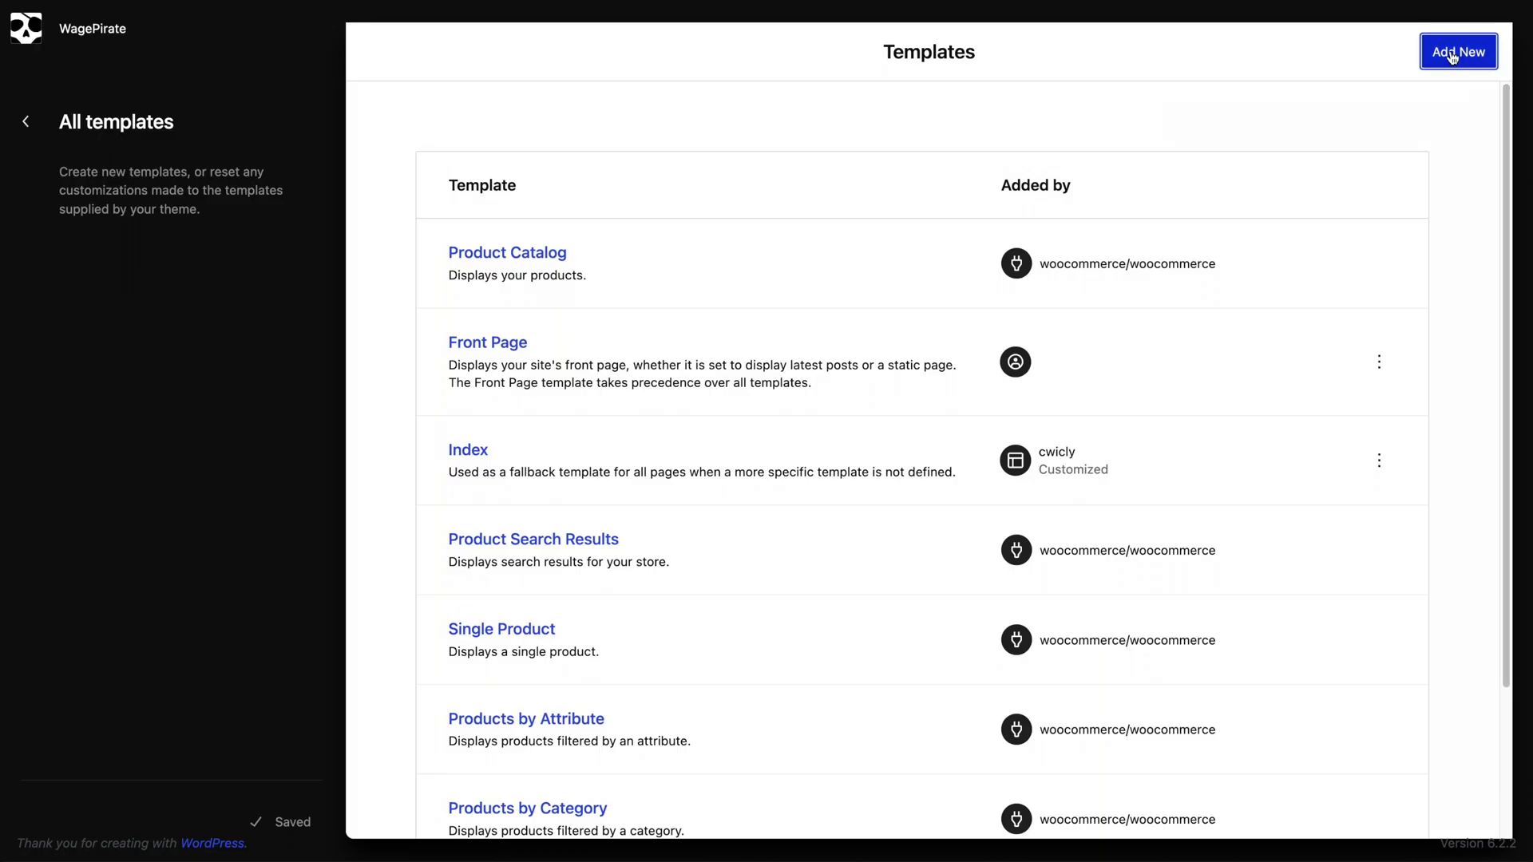
click(1453, 57)
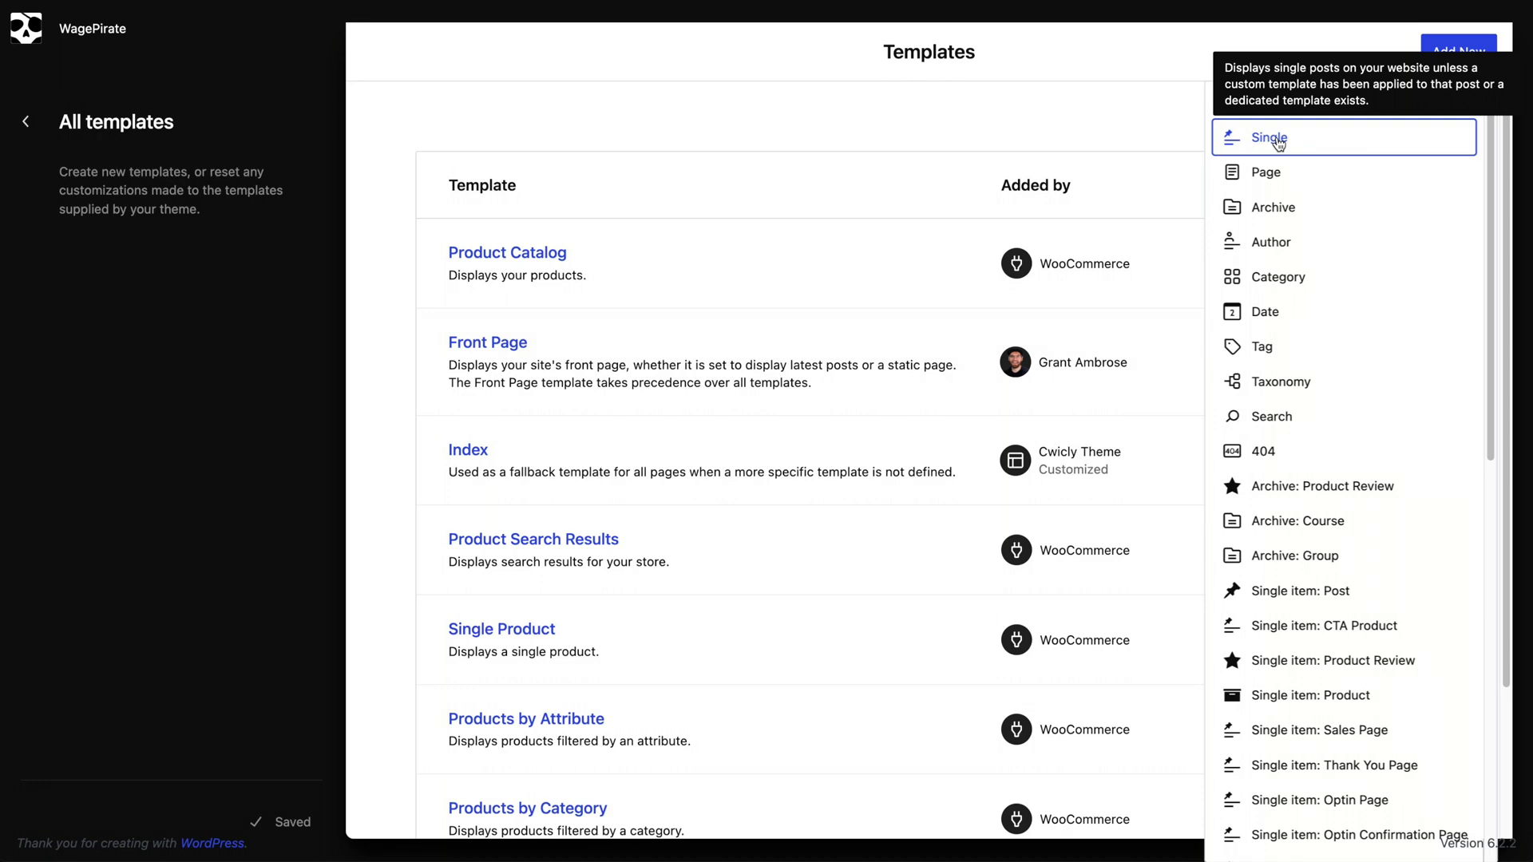
click(1275, 138)
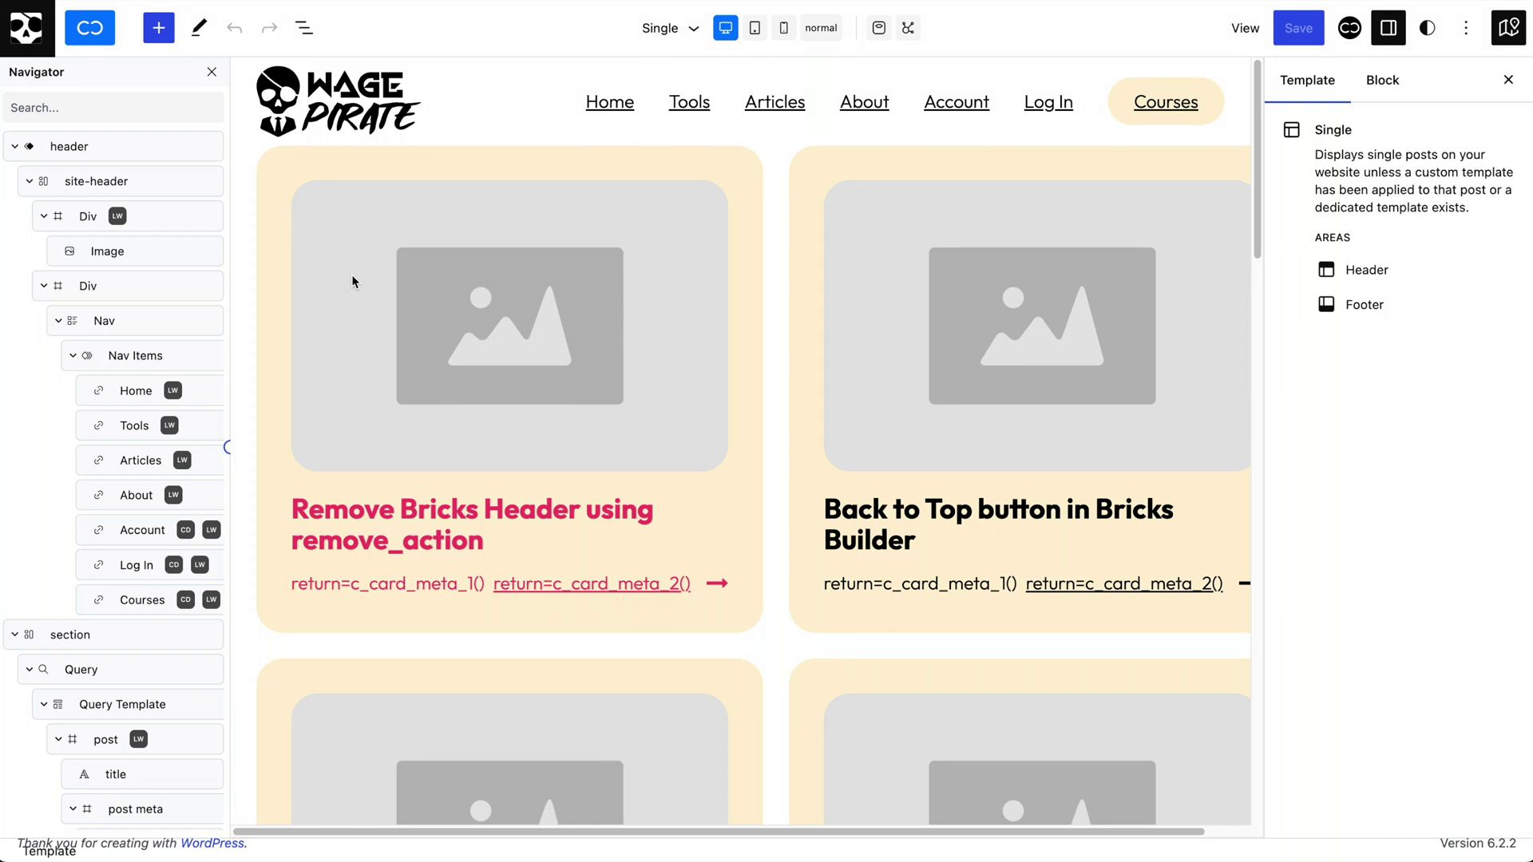
Collapse the header, section and footer blocks in the new Single template and delete the posts section
click(14, 147)
click(15, 182)
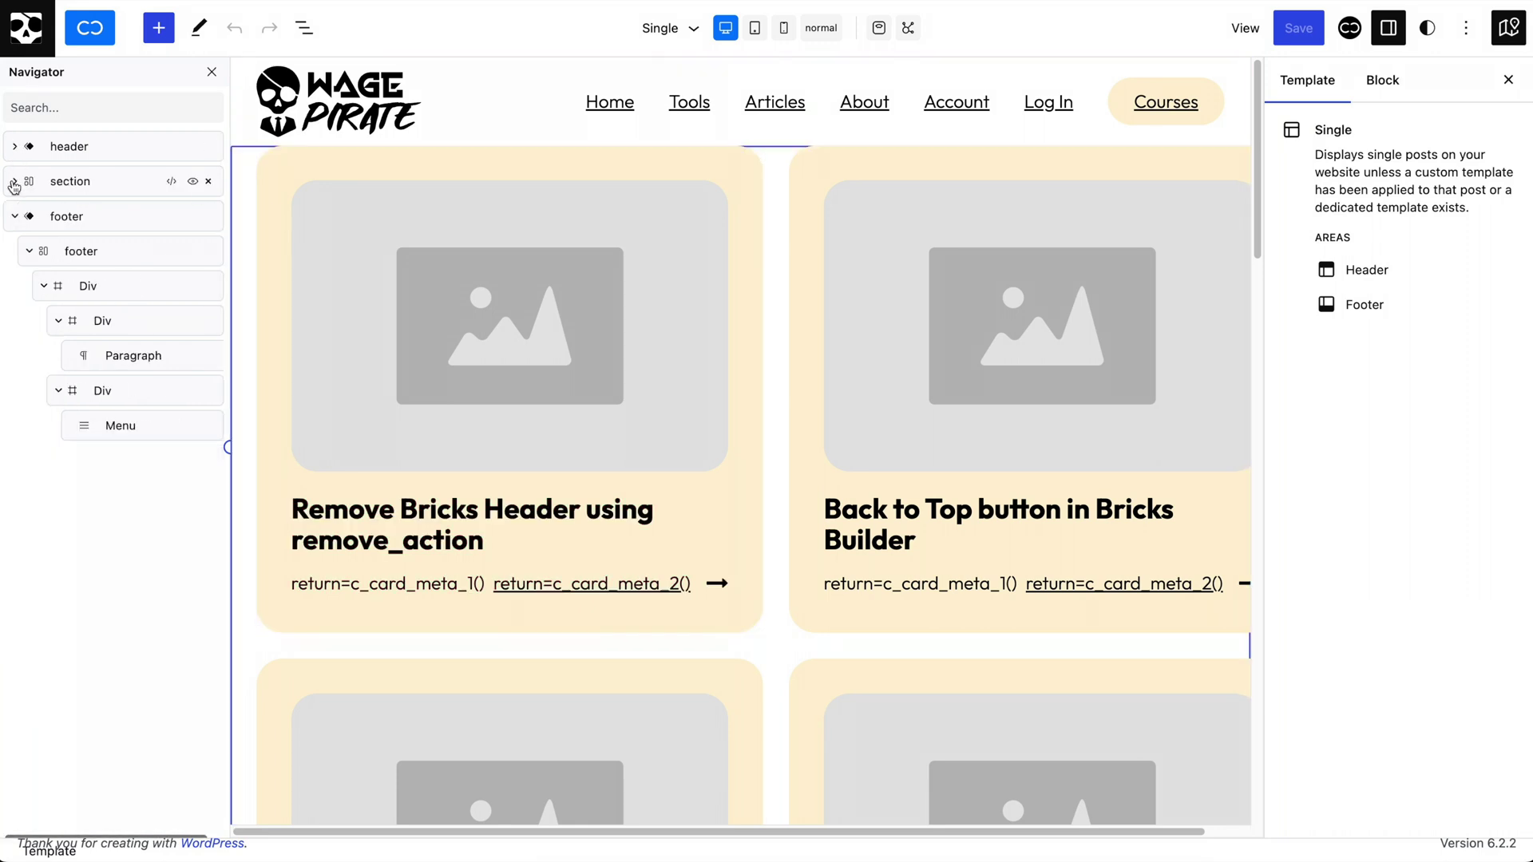
click(14, 216)
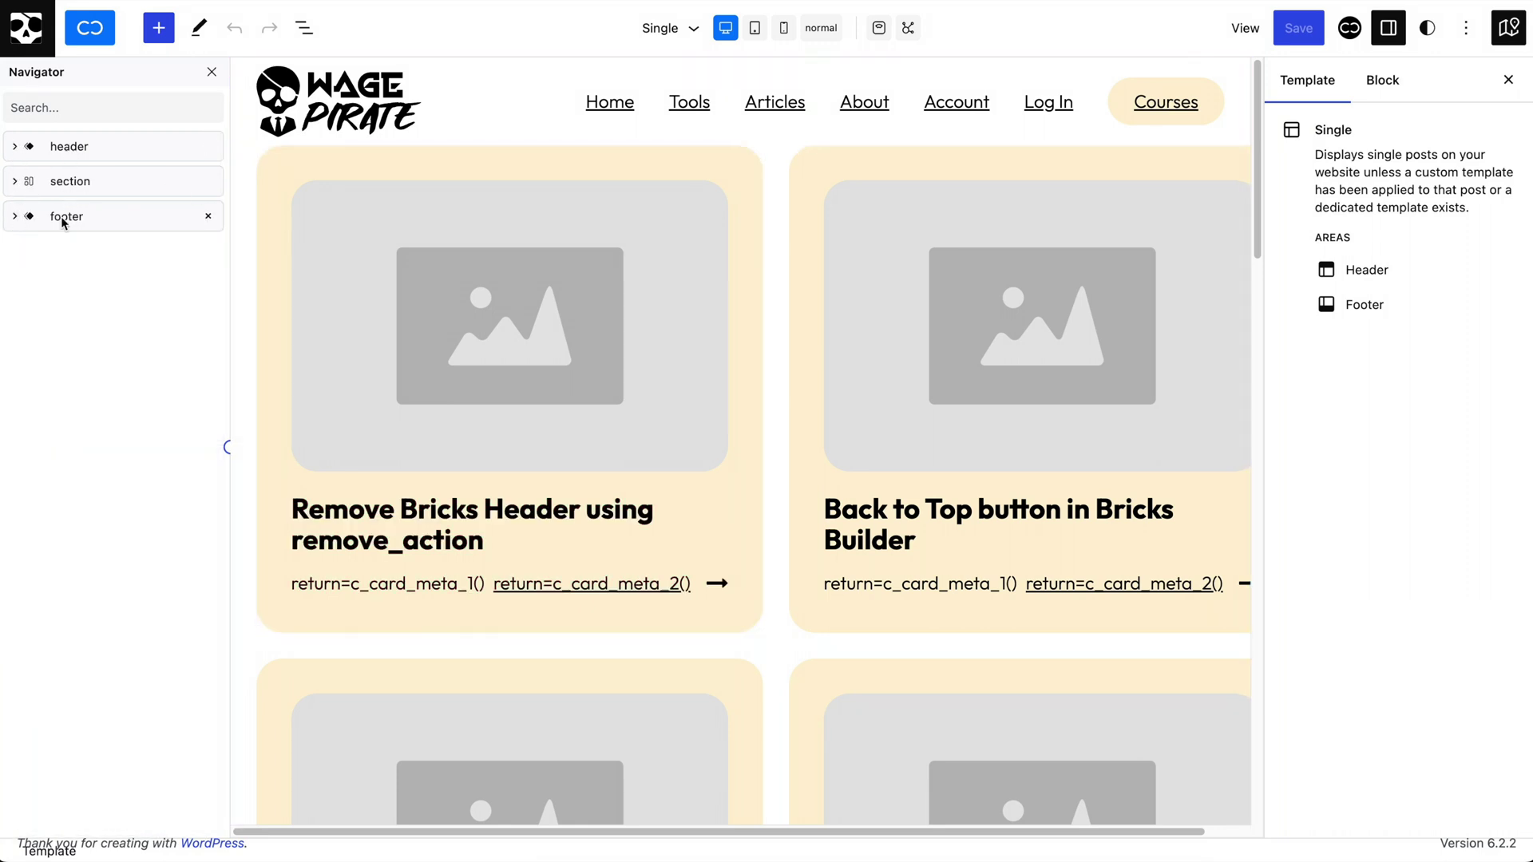
click(69, 181)
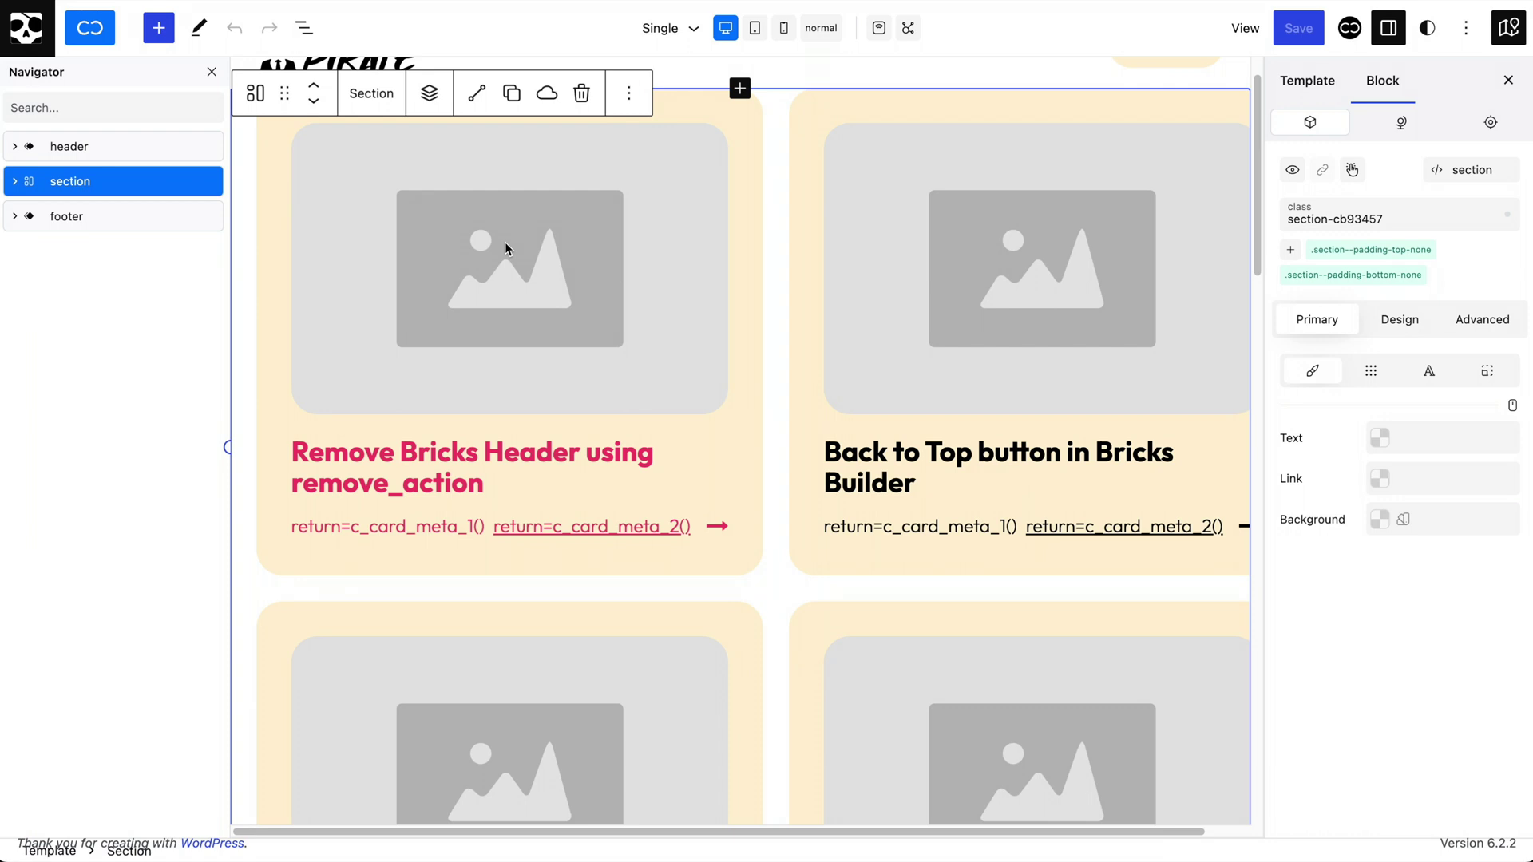
mouse_move(117, 185)
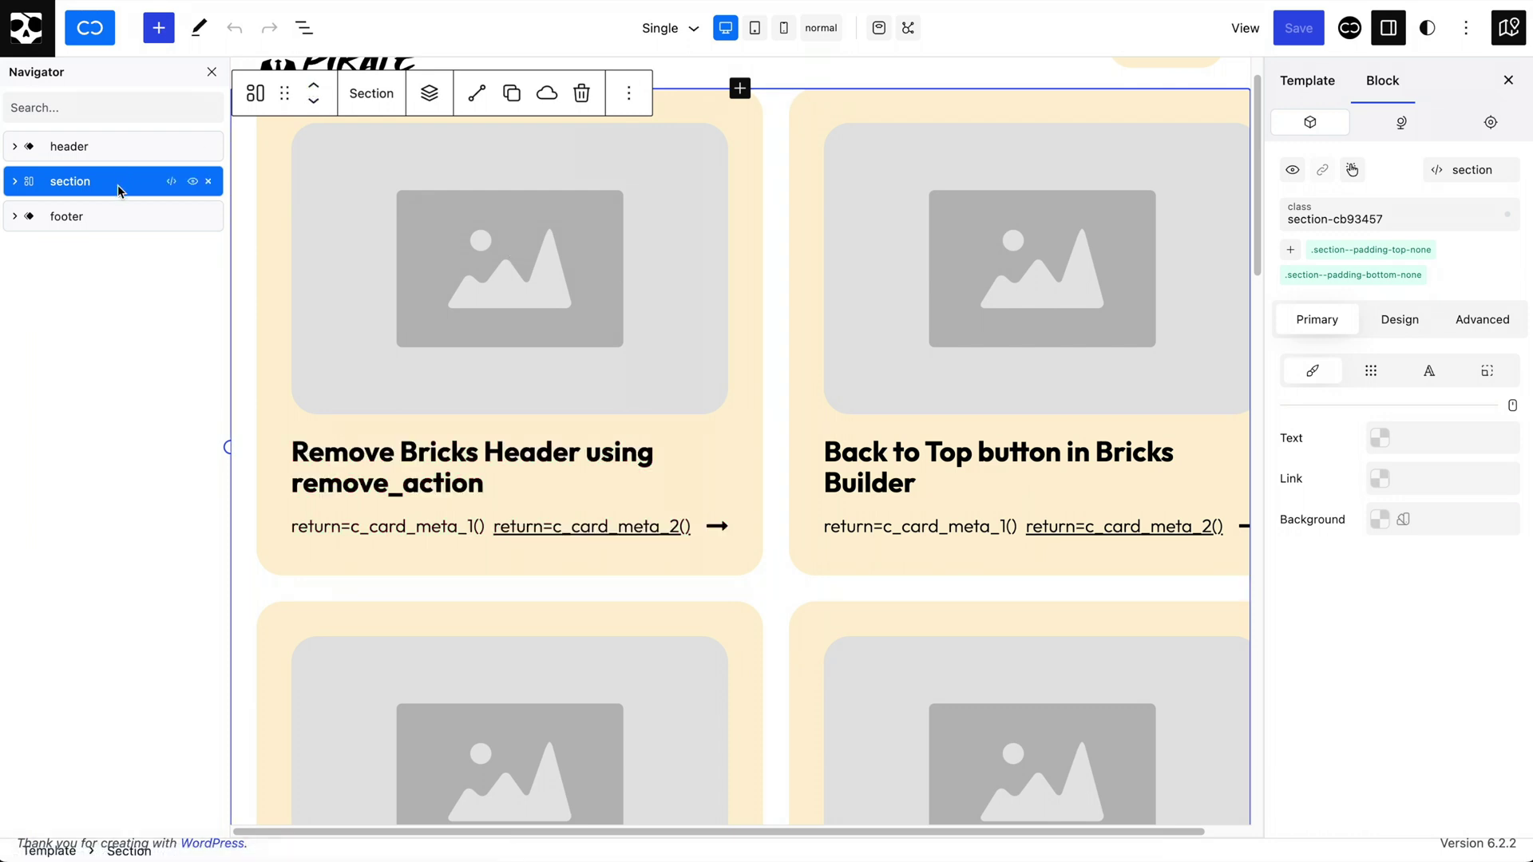
click(208, 182)
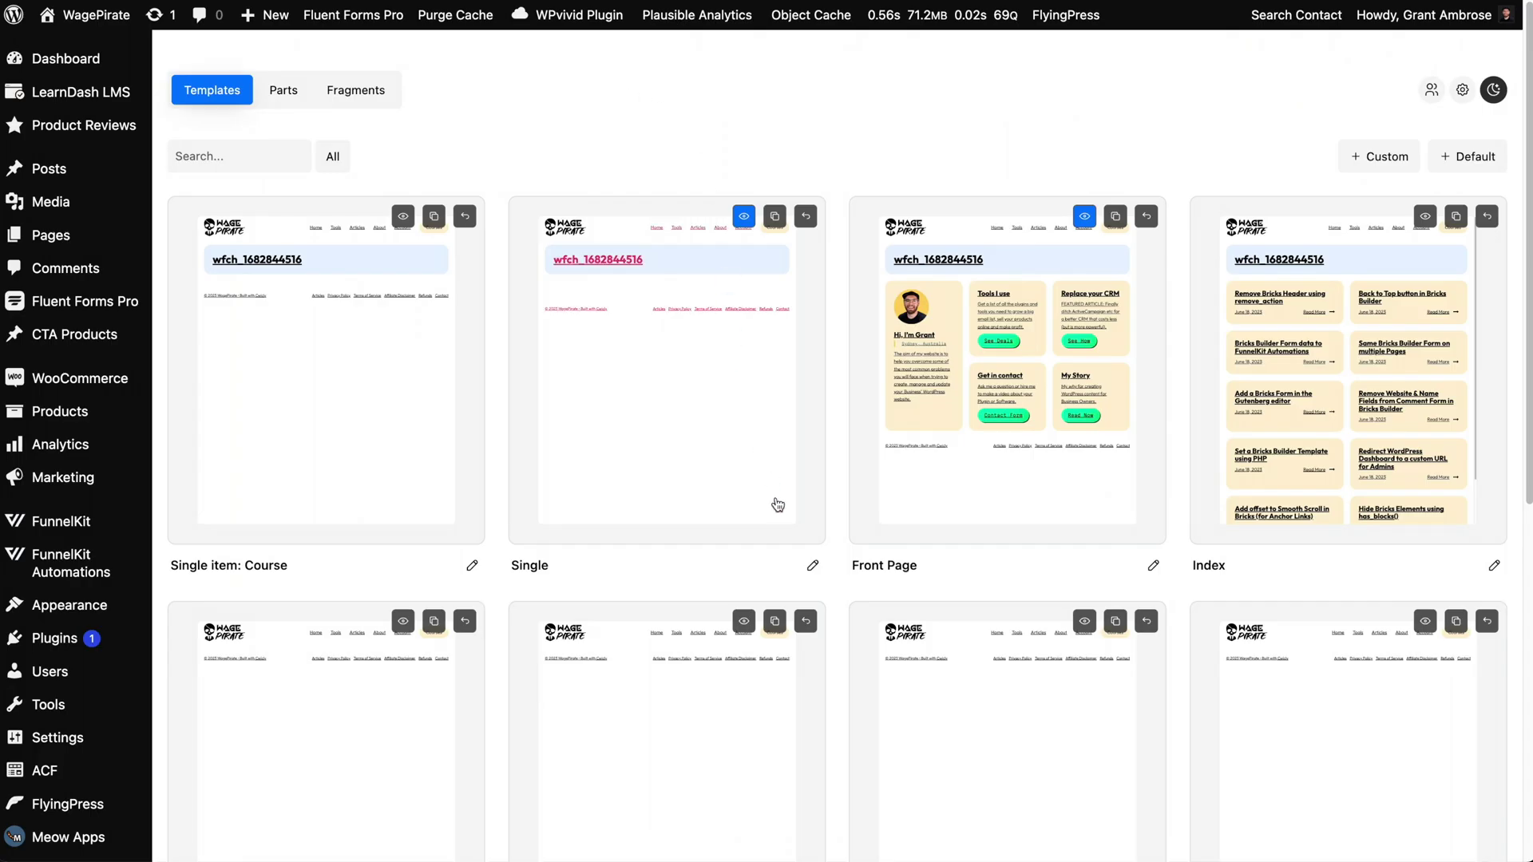
Edit the live site's Single template and copy its "section - contained" block
click(812, 565)
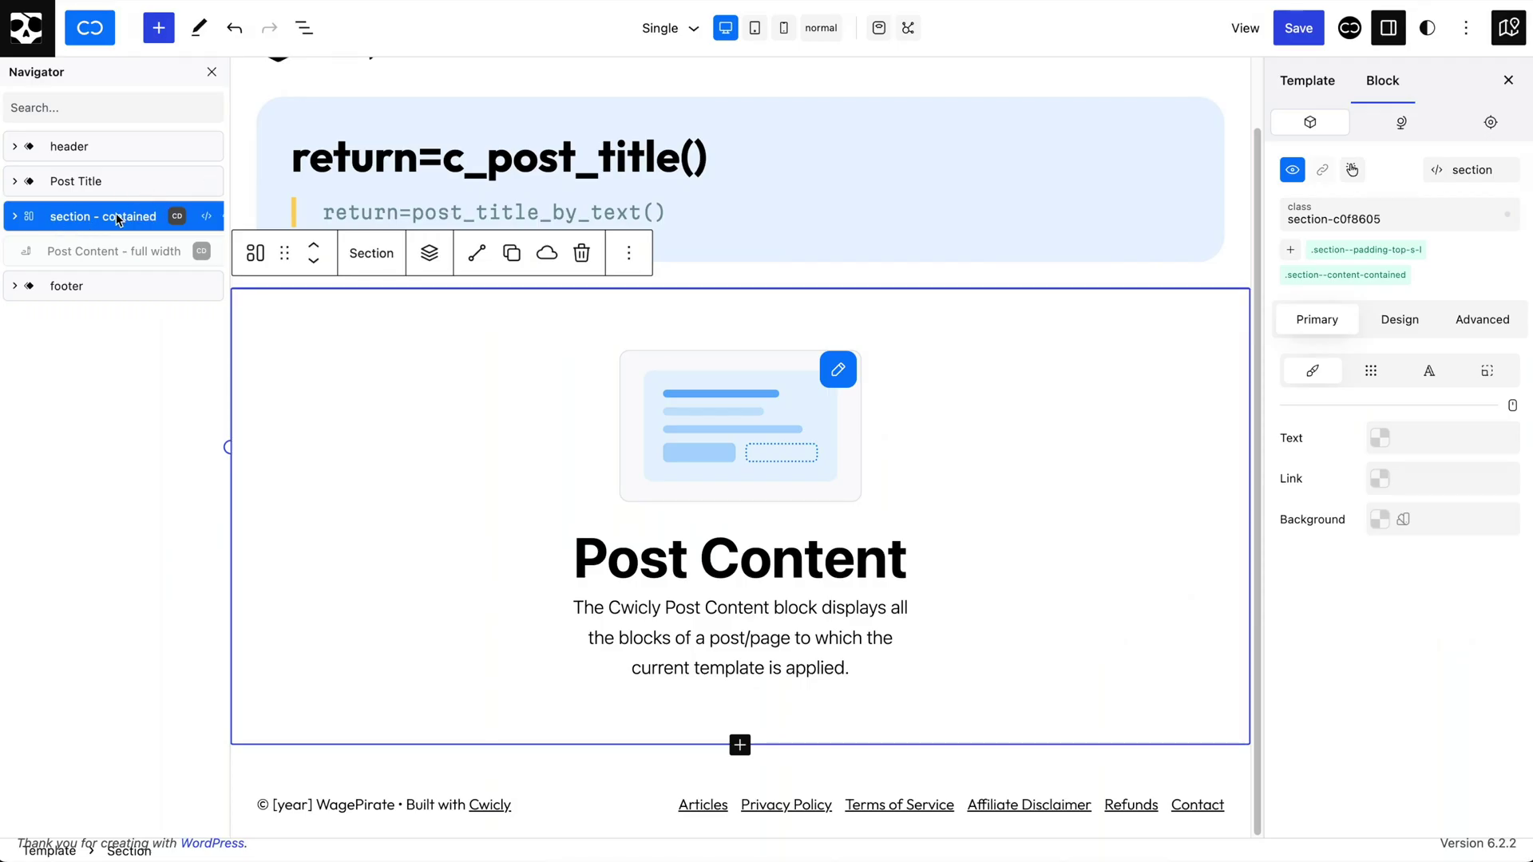
click(317, 35)
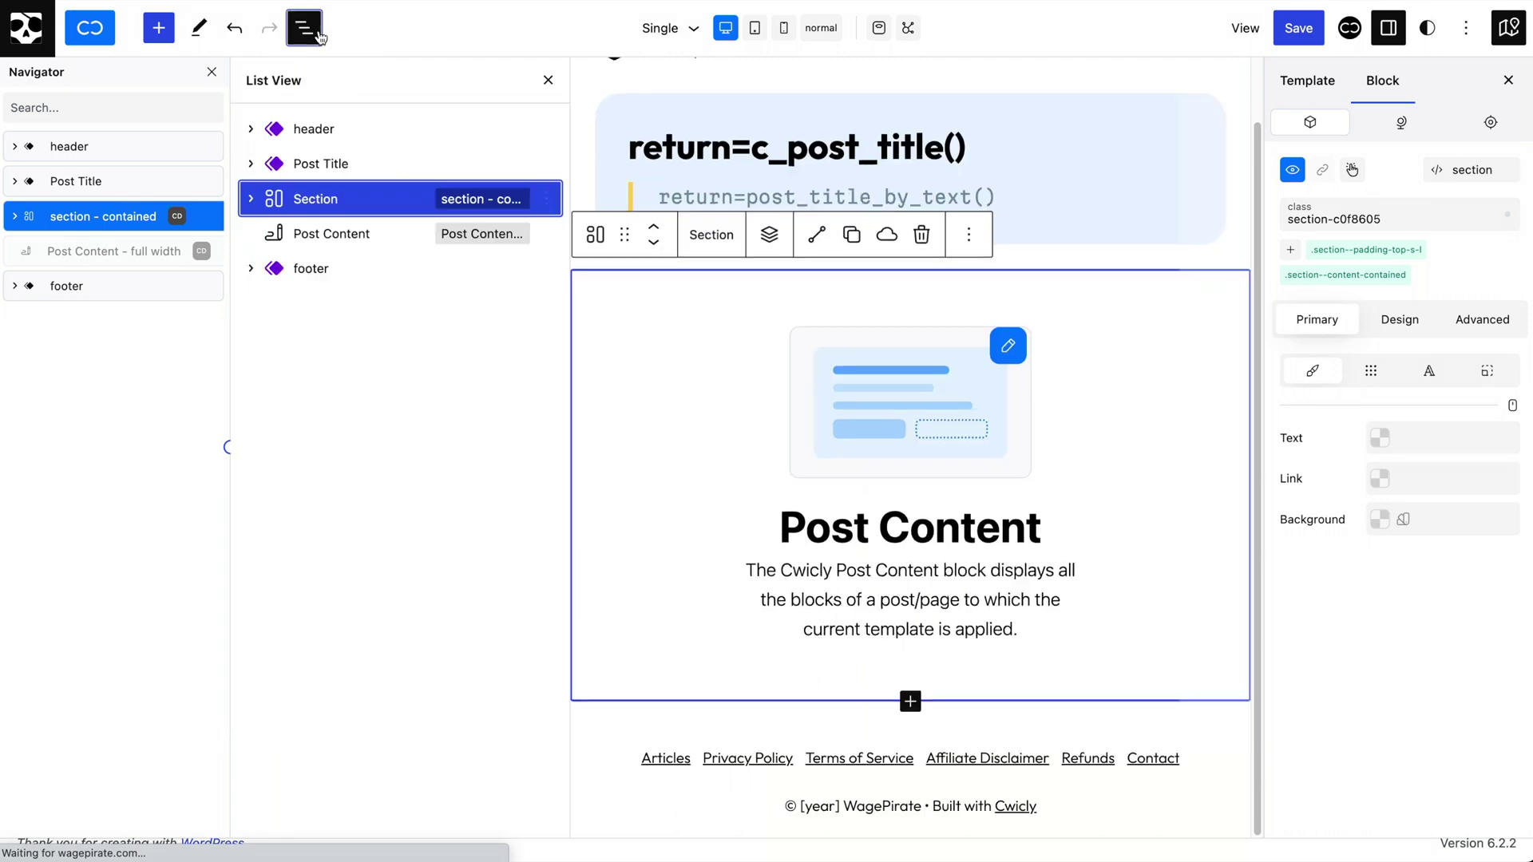
click(546, 199)
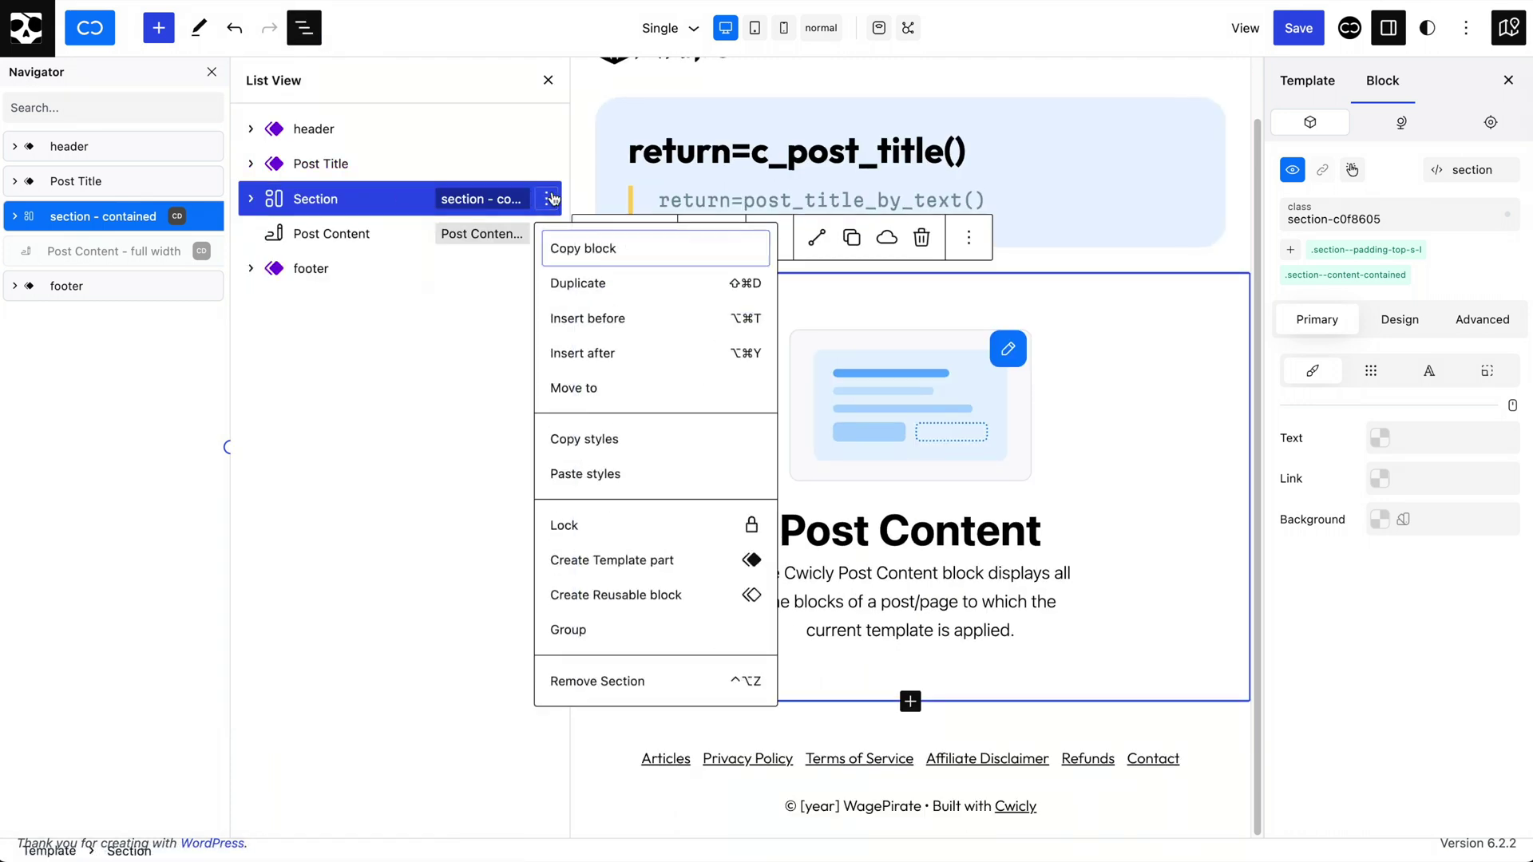
click(592, 249)
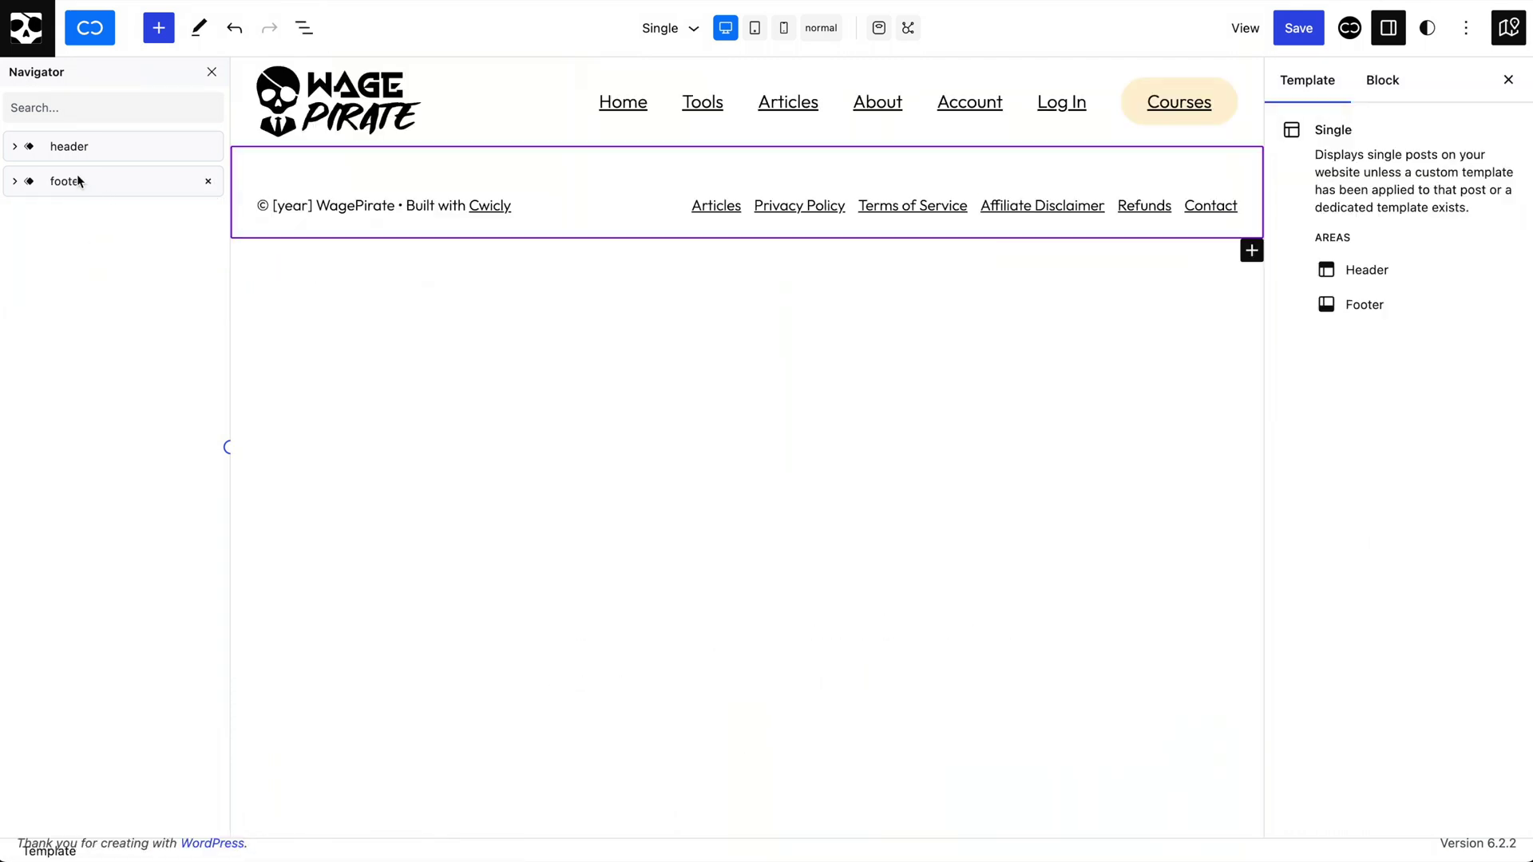
Add a Paragraph block to the clone's Single template and place it between the header and footer
click(145, 35)
text(par)
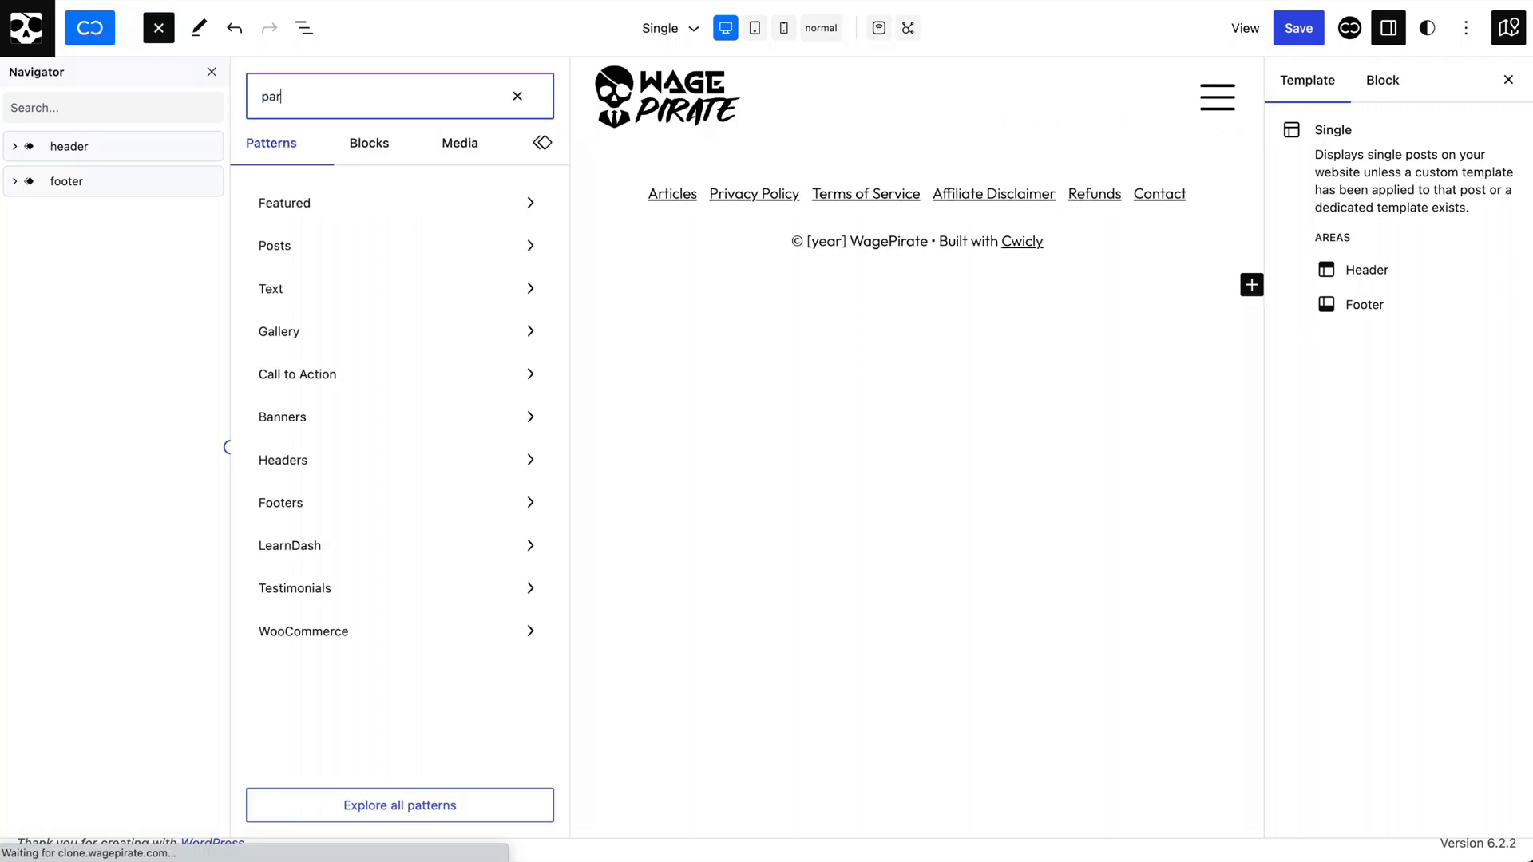
click(299, 200)
drag(110, 217, 85, 179)
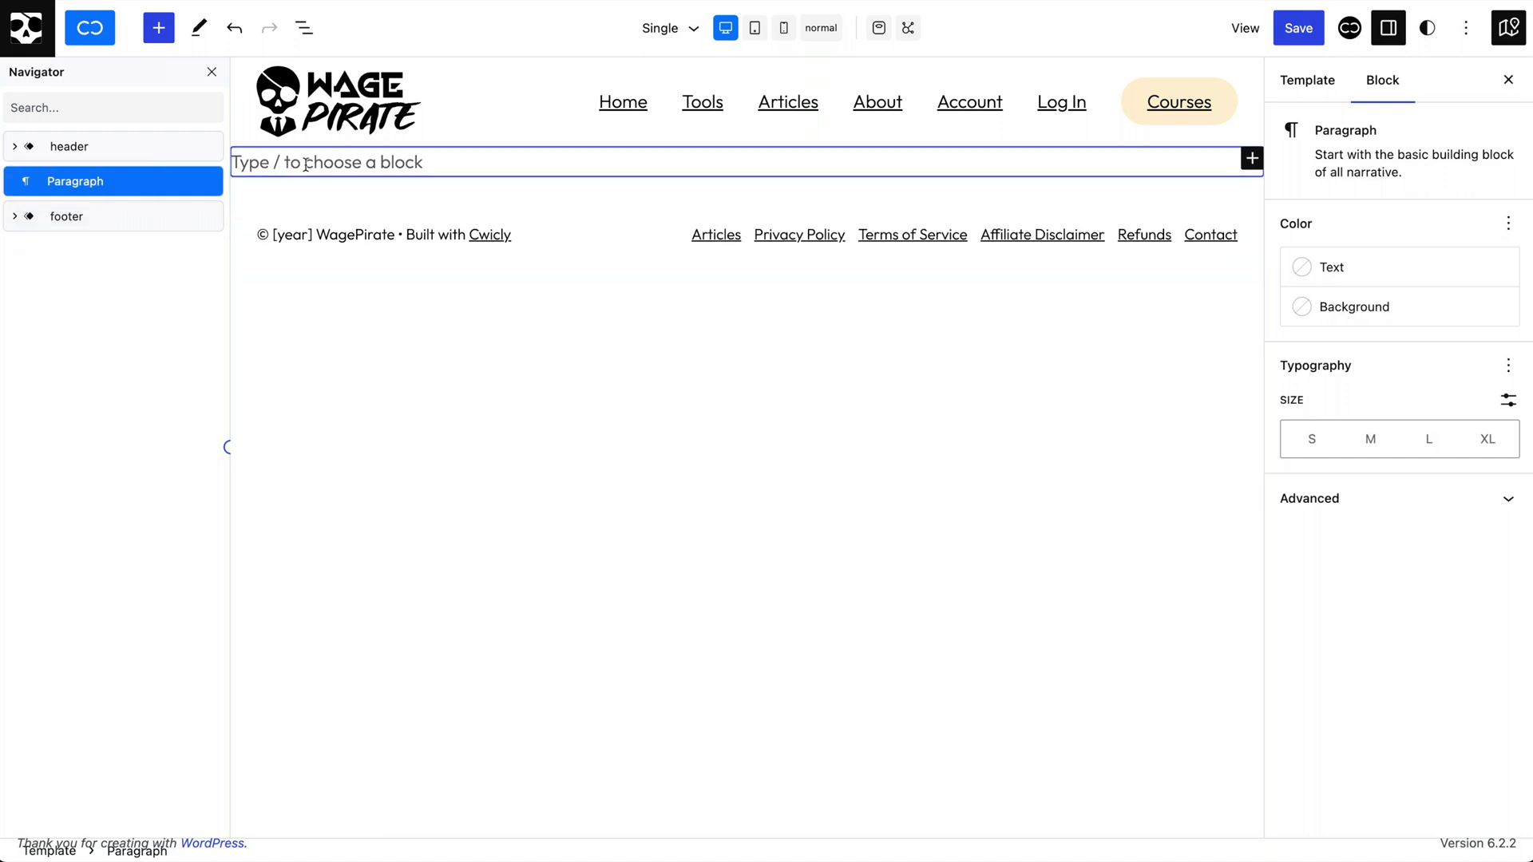
Paste the copied "section - contained" block over the empty Paragraph in the clone's Single template and save the template
key(ctrl+v)
click(528, 281)
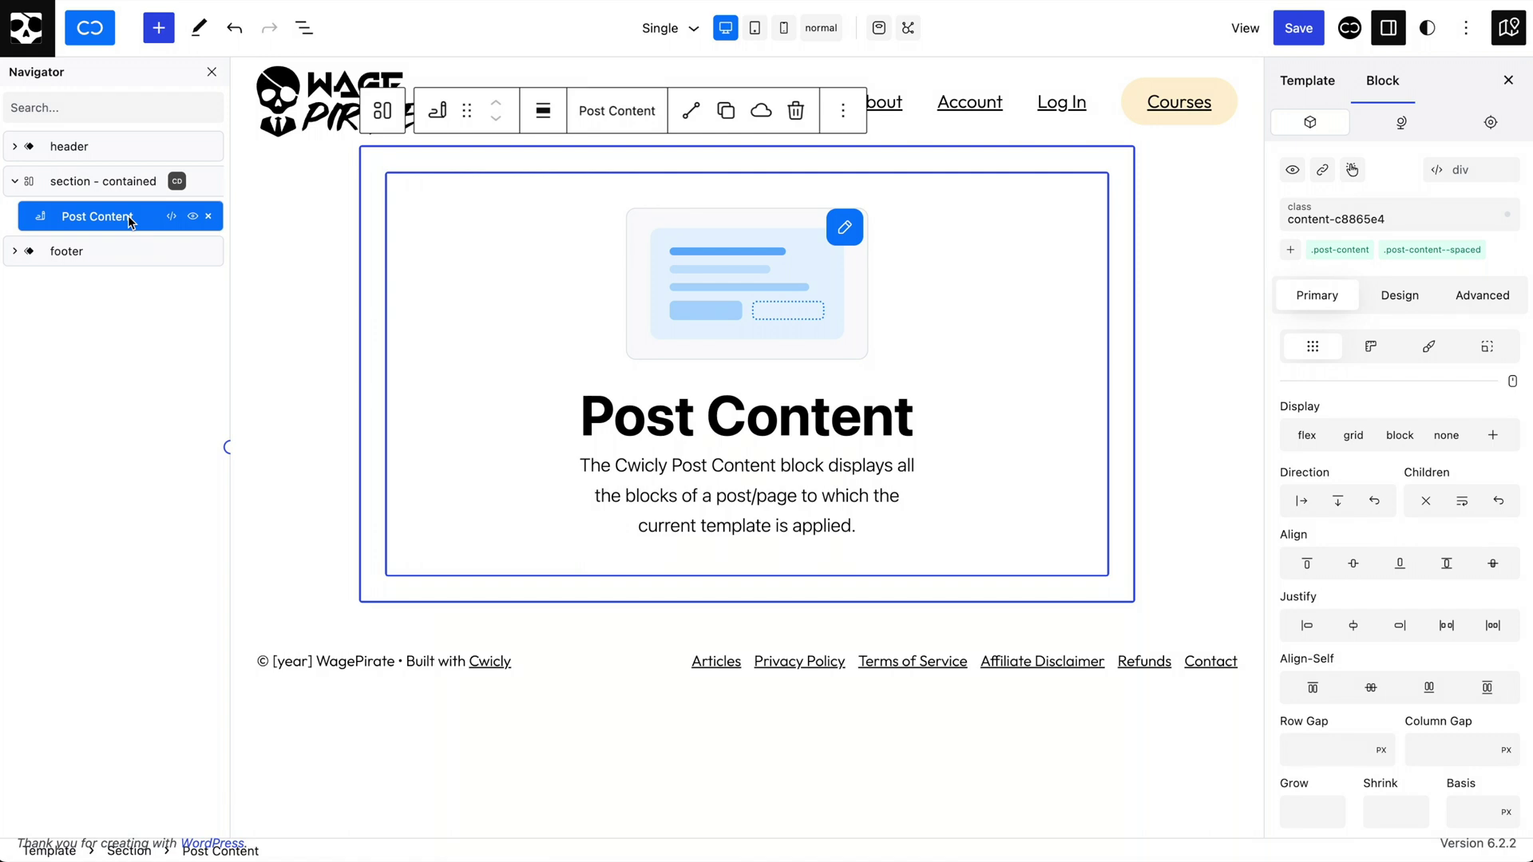
click(1299, 29)
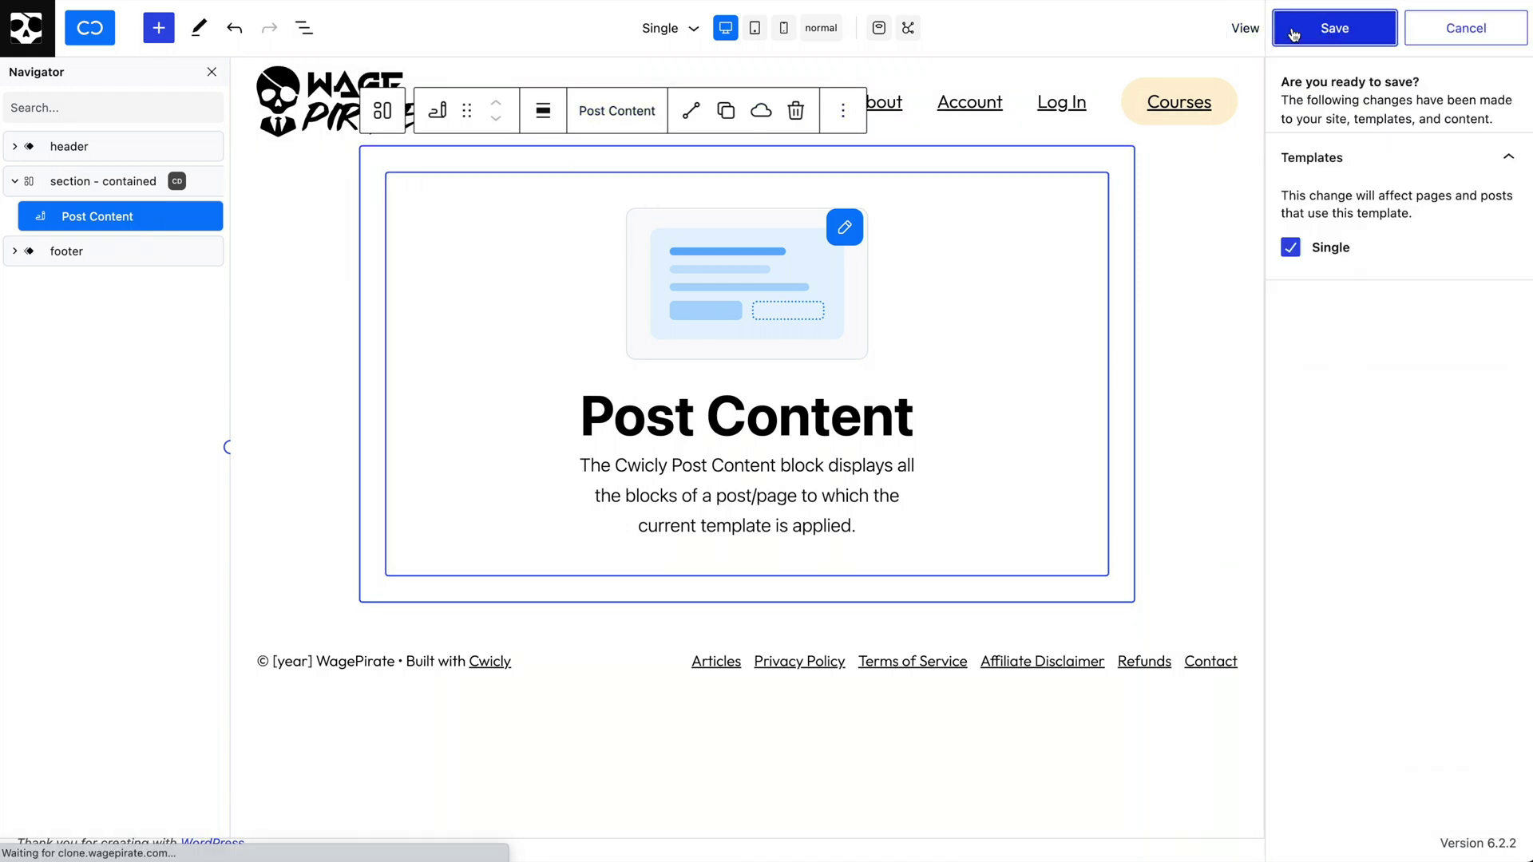
click(1301, 30)
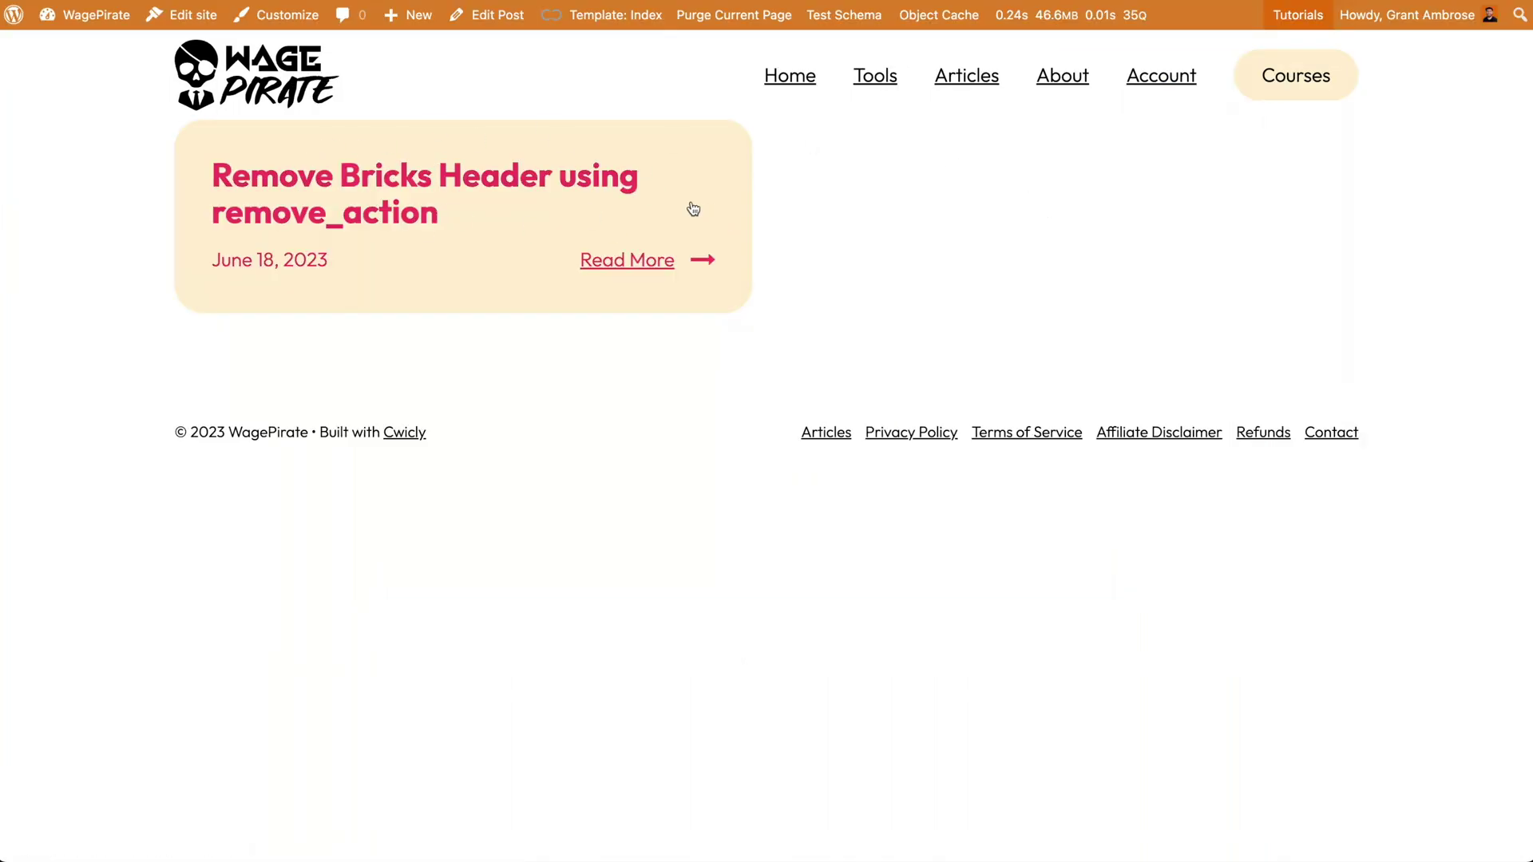
View the Remove Bricks Header article and another article on the clone to examine how the Single template renders them
click(641, 285)
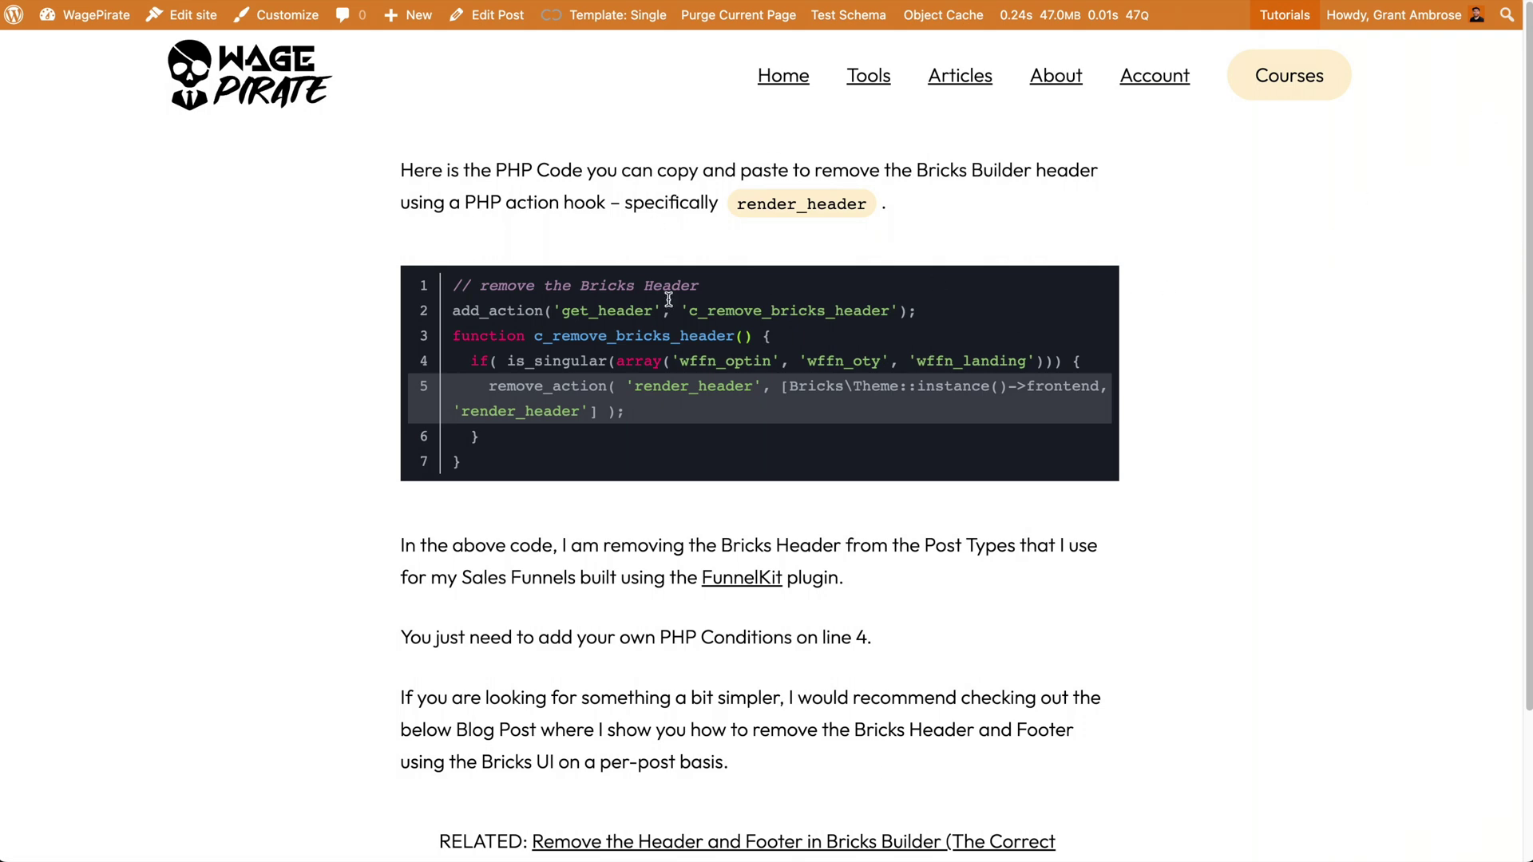
click(968, 78)
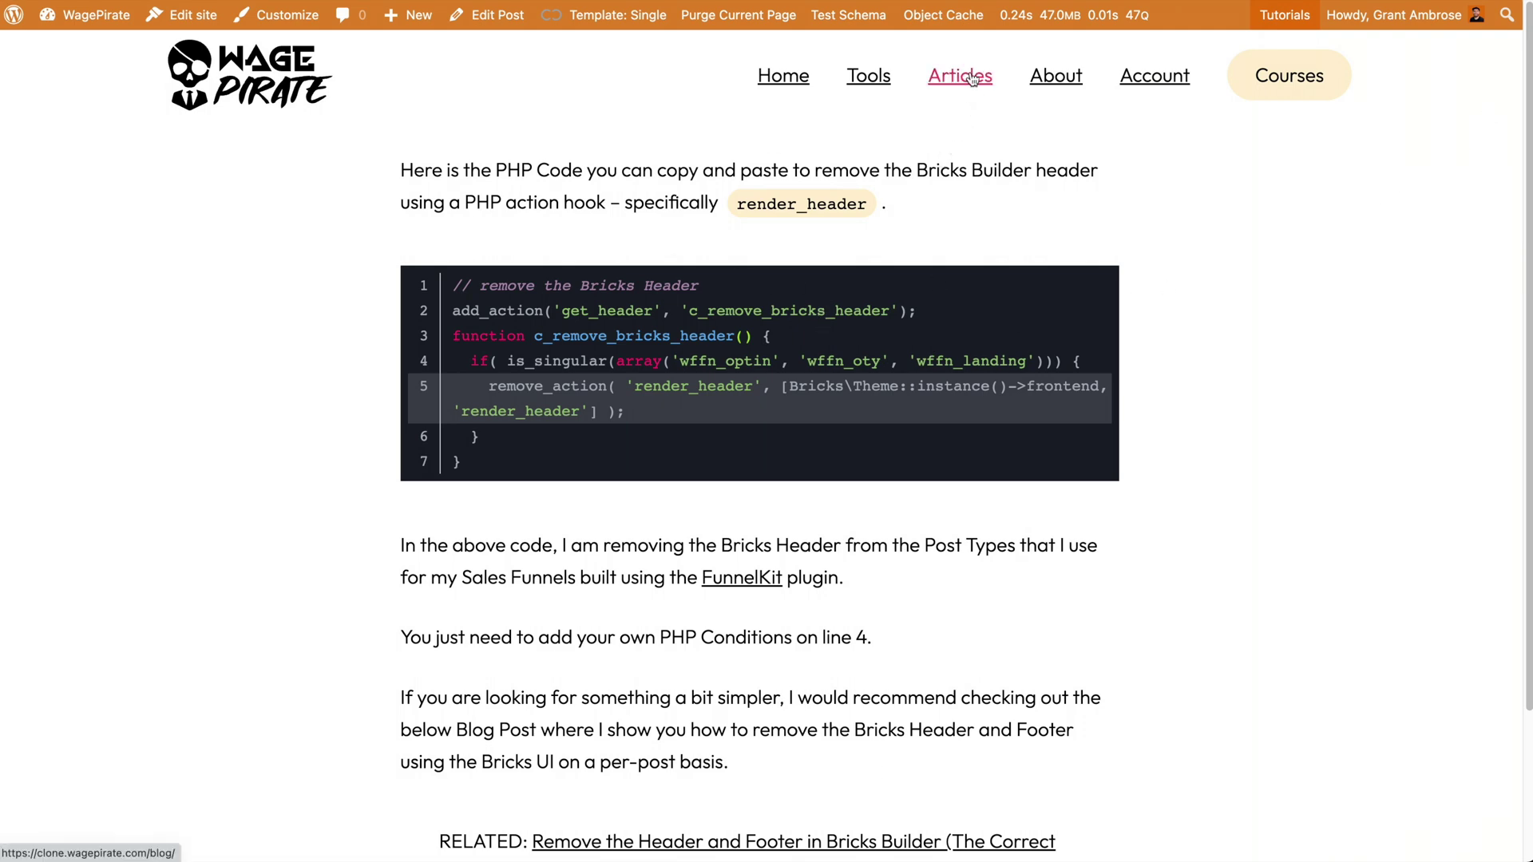
scroll(833, 410, down, 3)
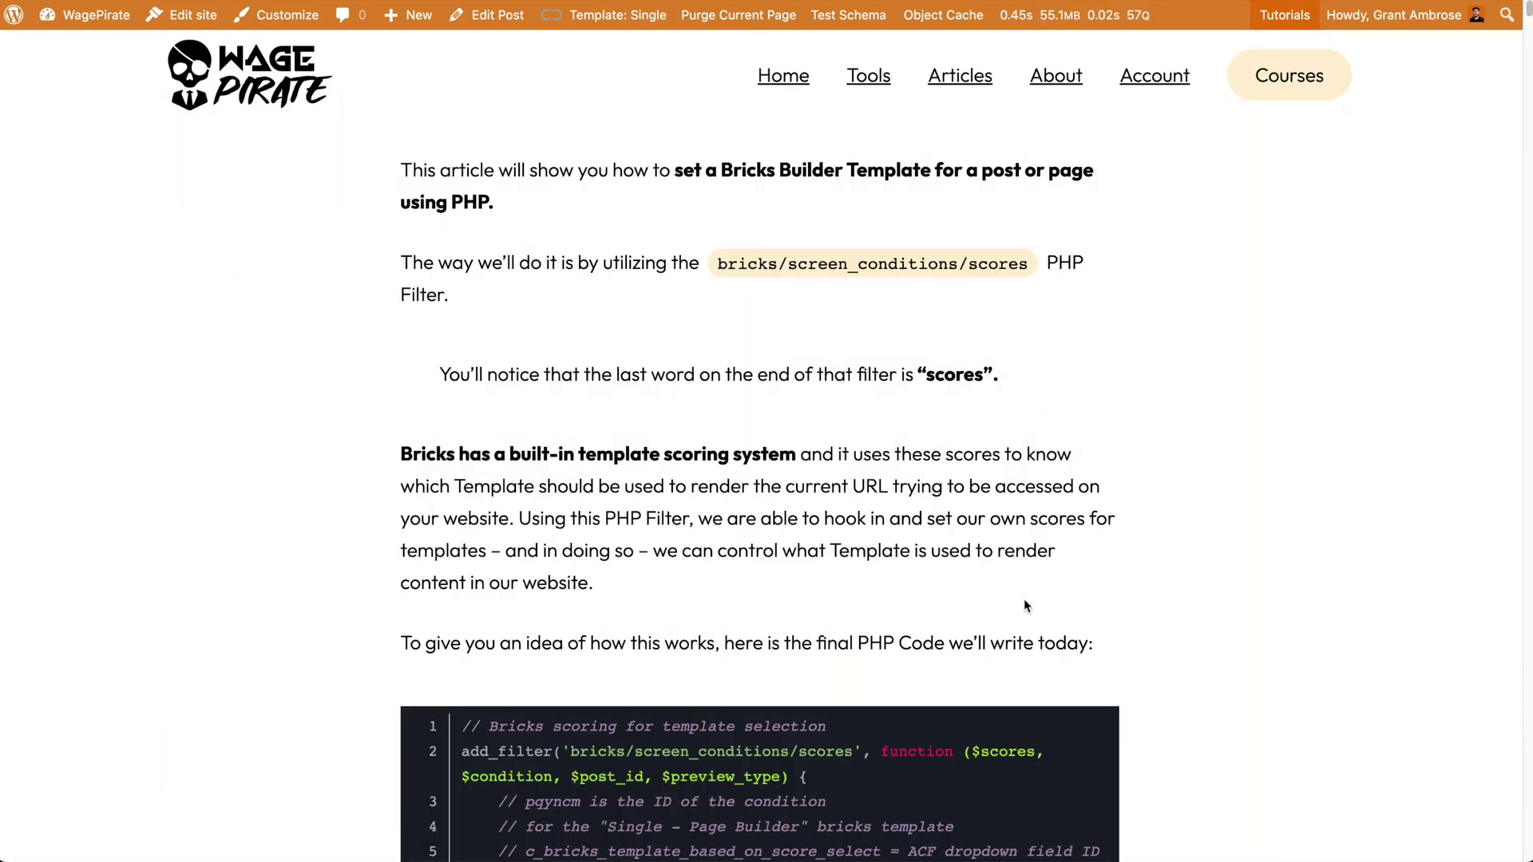
scroll(1025, 591, down, 5)
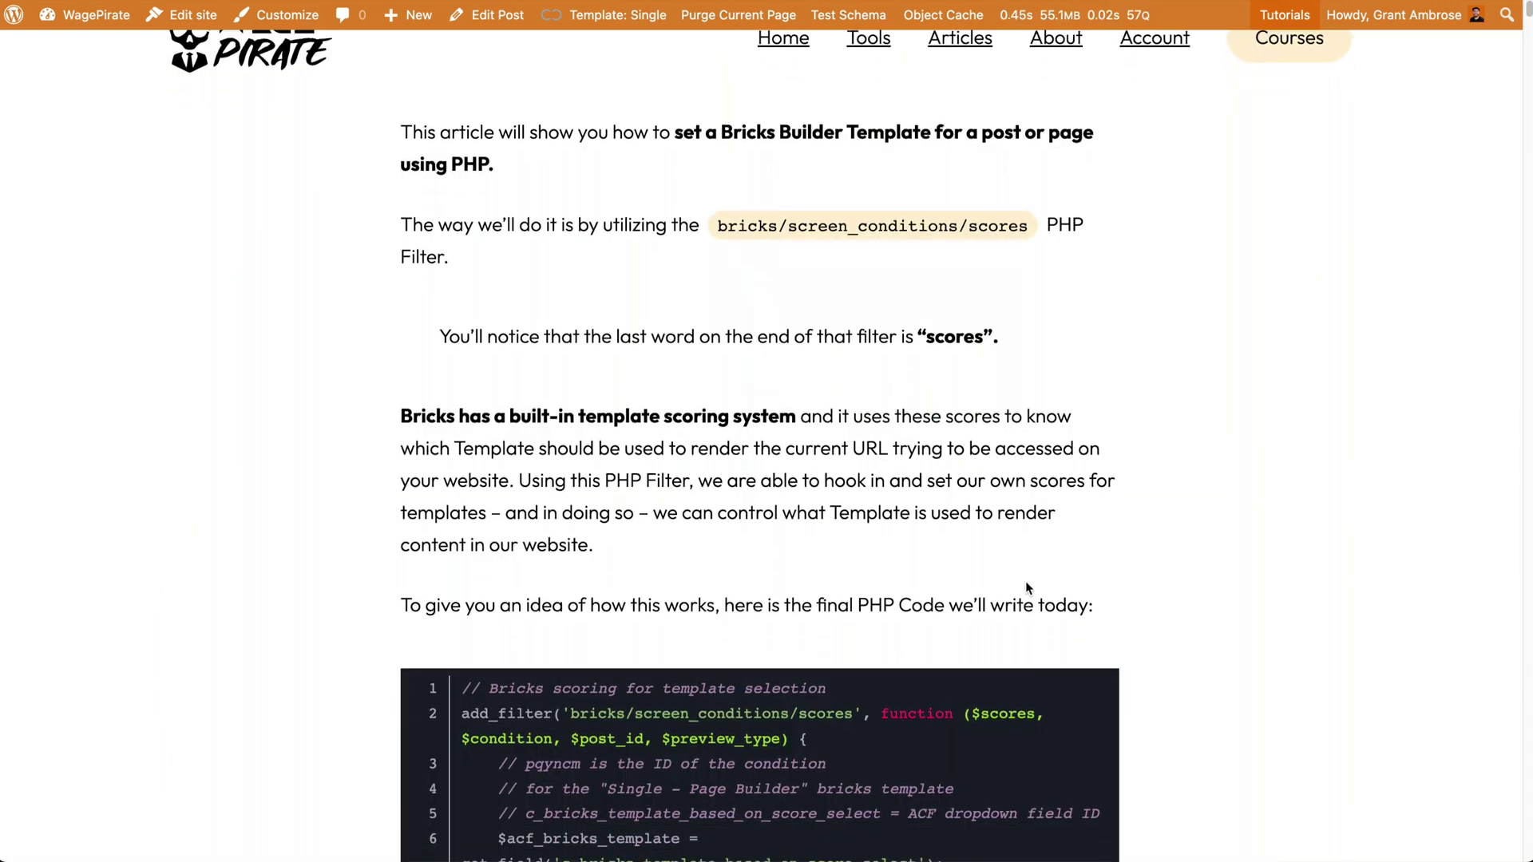
scroll(1028, 588, up, 2)
scroll(1028, 589, up, 4)
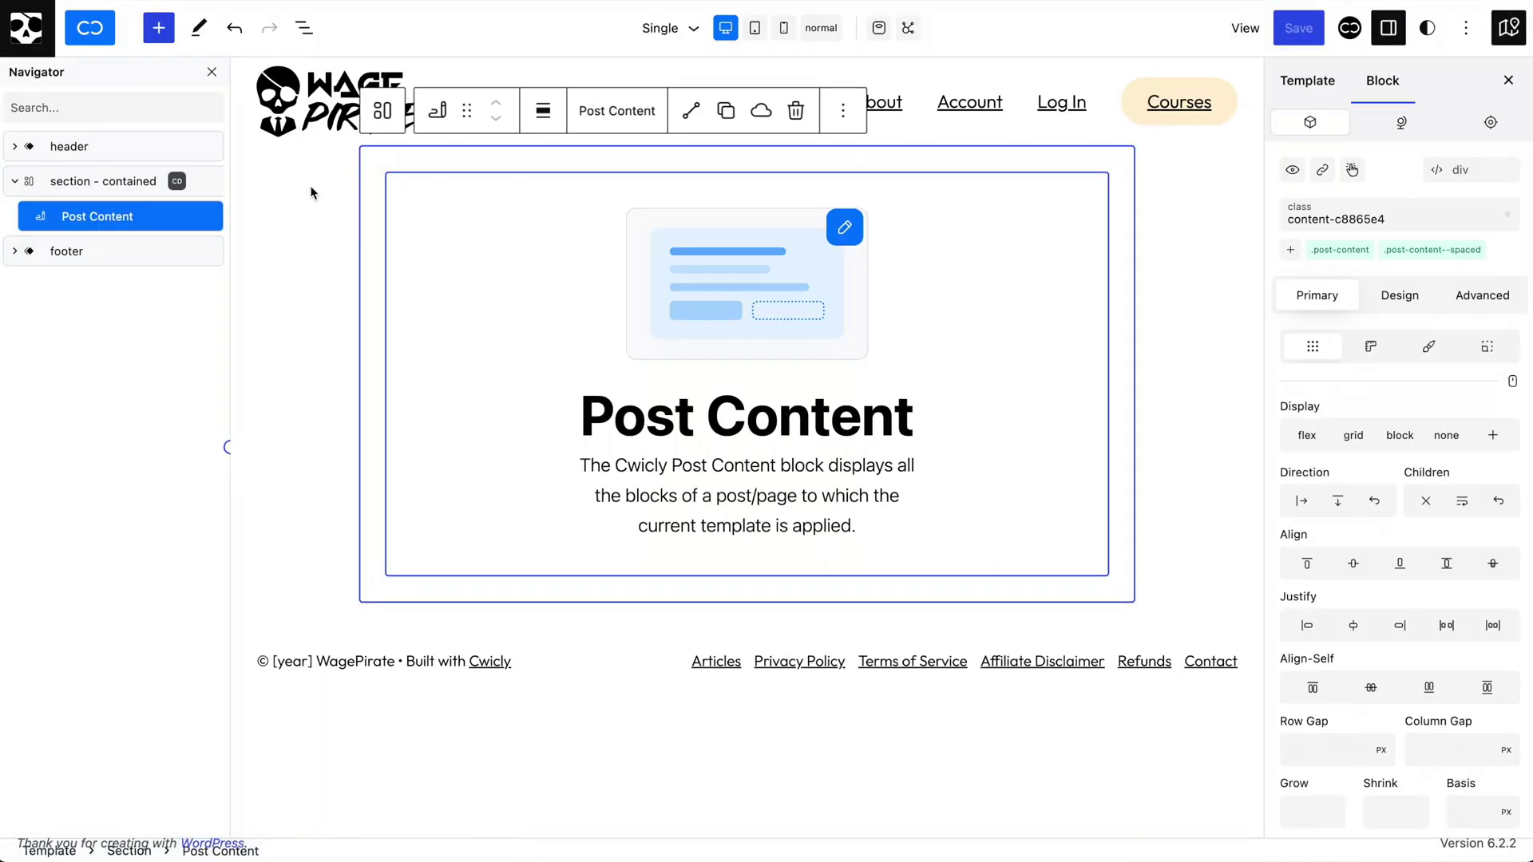
Insert a Heading into the "section - contained" block and place it above Post Content
right_click(83, 182)
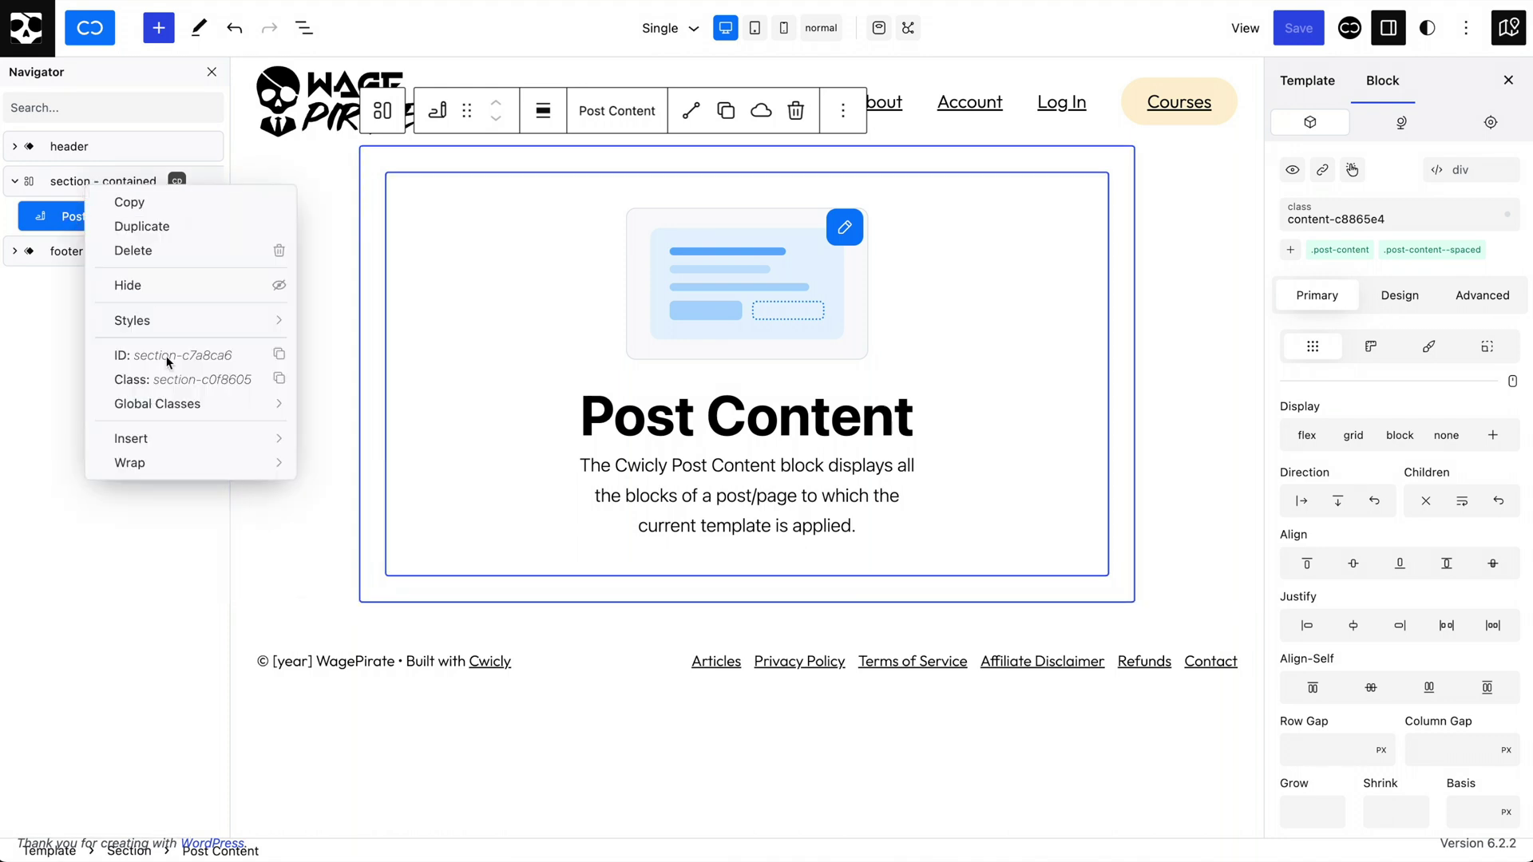
mouse_move(178, 439)
click(348, 369)
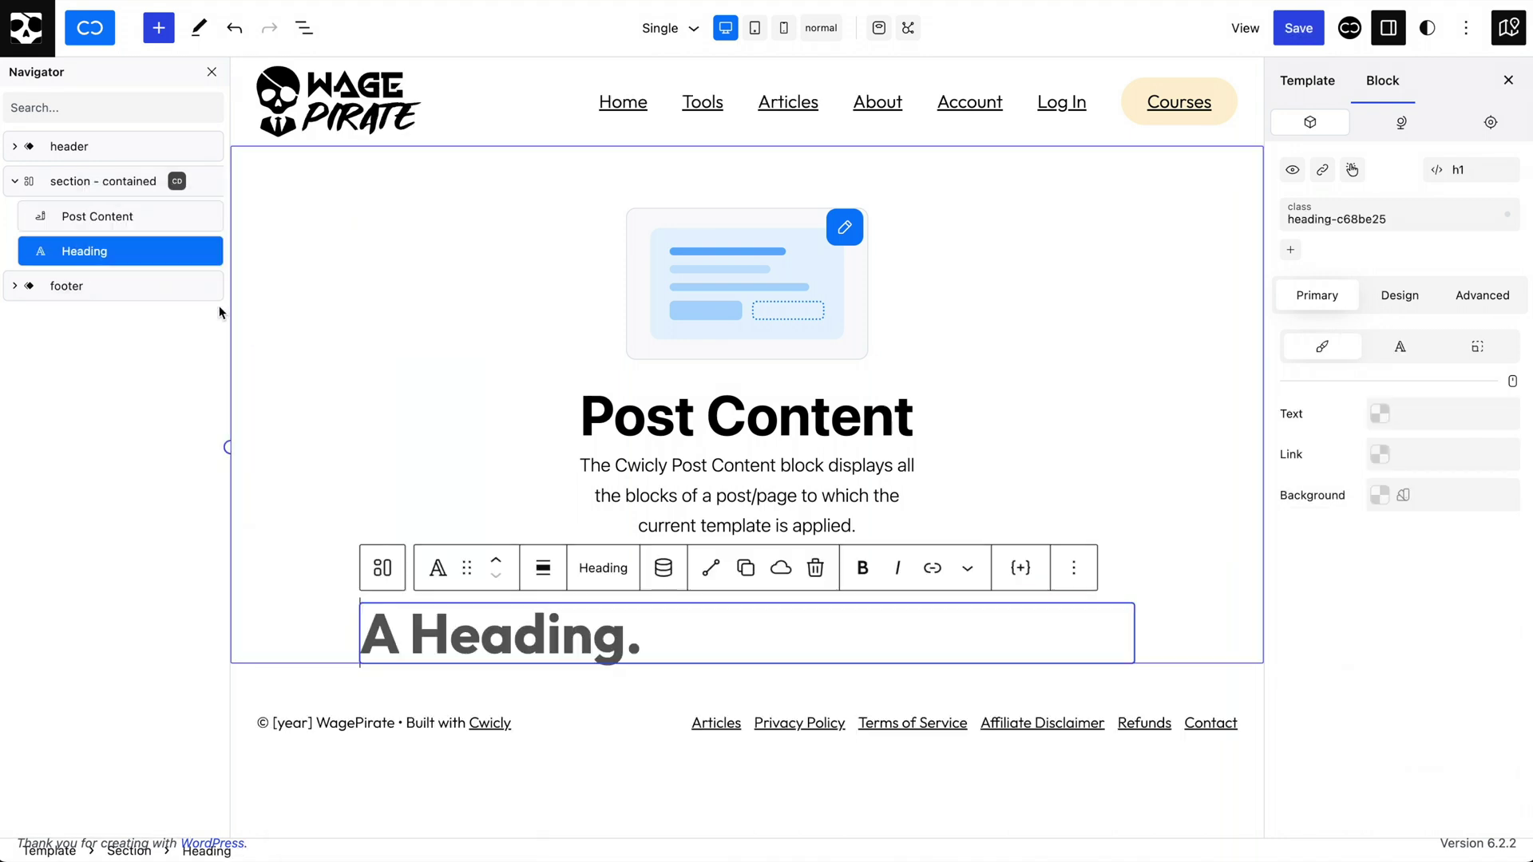
drag(78, 247, 87, 219)
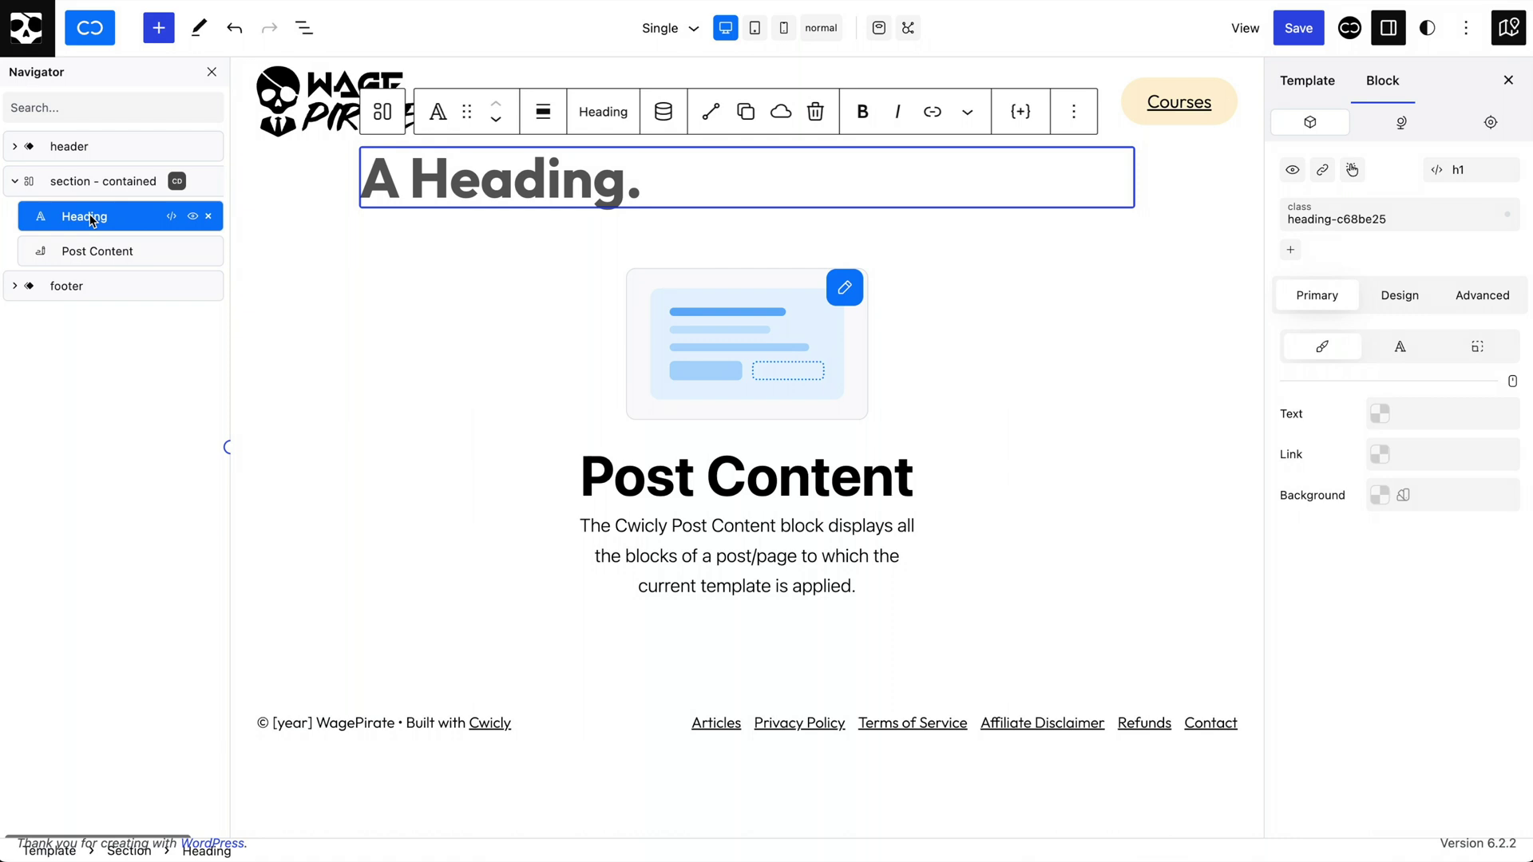
Set the heading's dynamic content source to WordPress with Post Title as its value
click(663, 112)
click(800, 206)
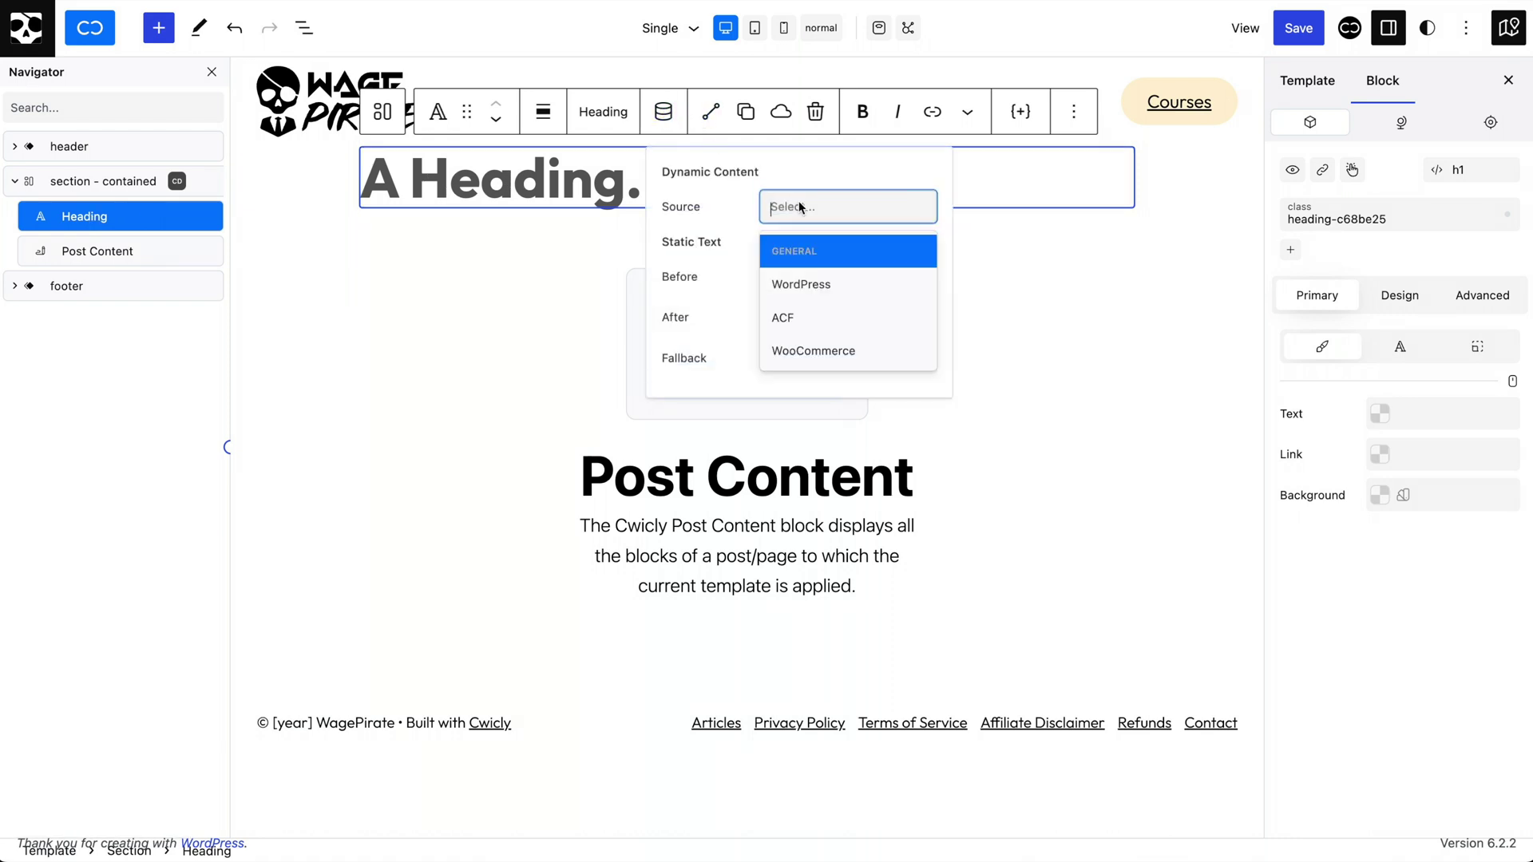
click(808, 281)
click(827, 251)
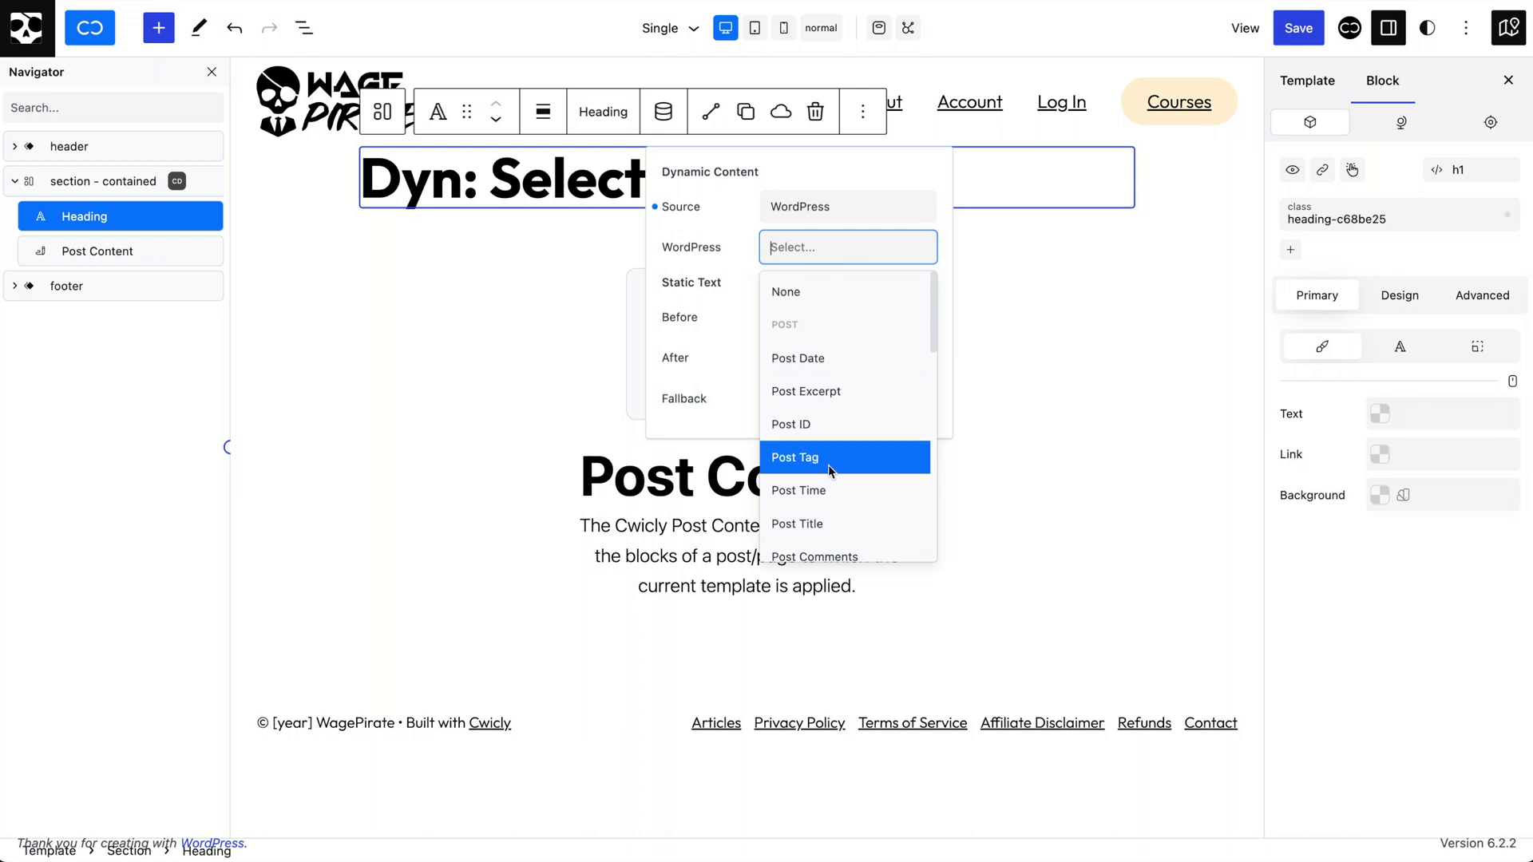
click(827, 519)
click(828, 518)
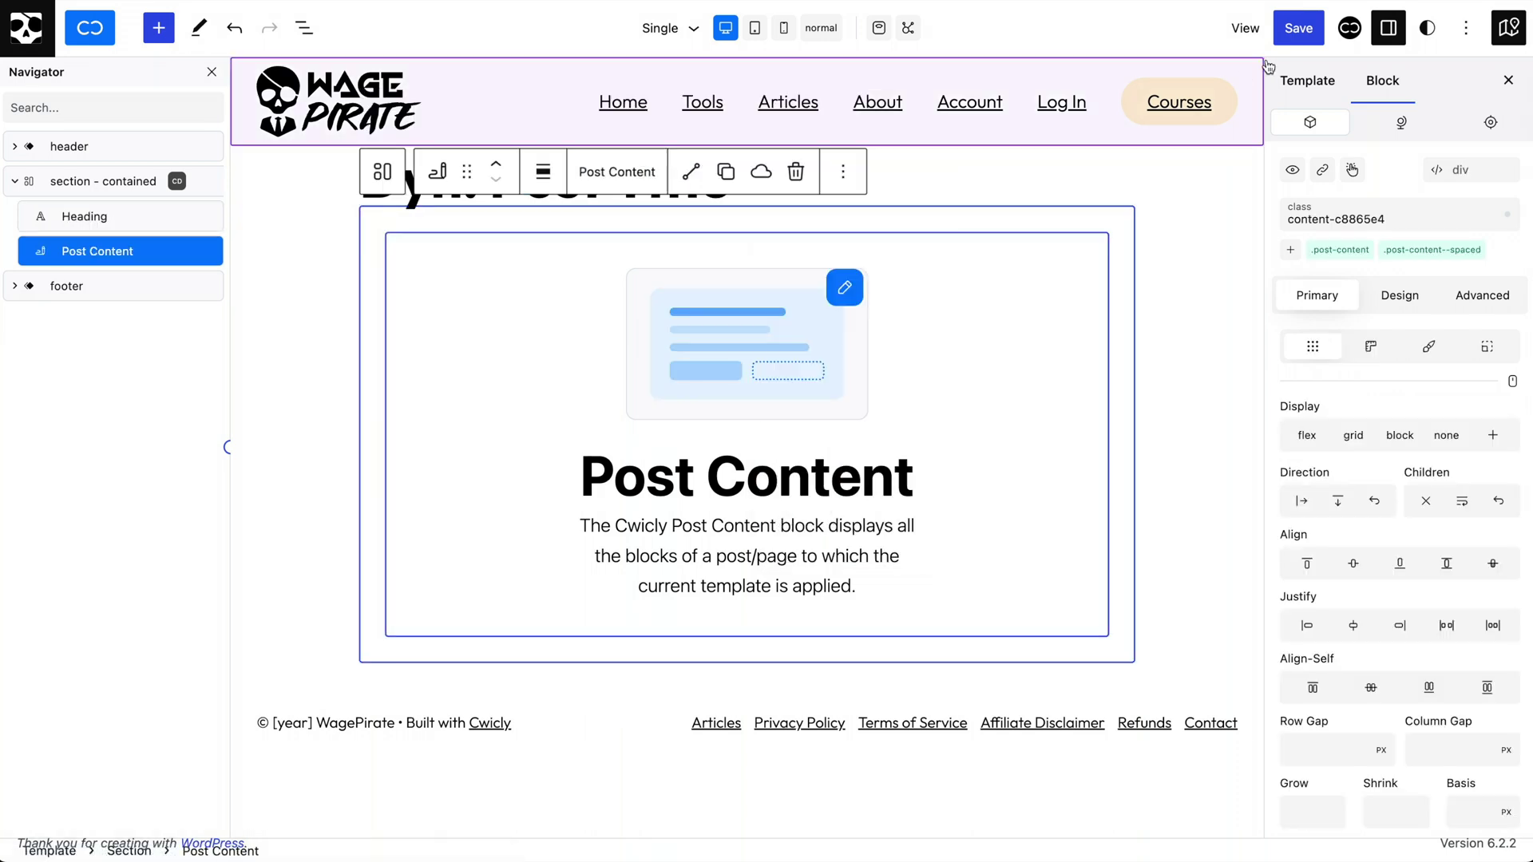
Save the Single template and reload the article to check its title and assigned template
click(1299, 28)
click(1331, 28)
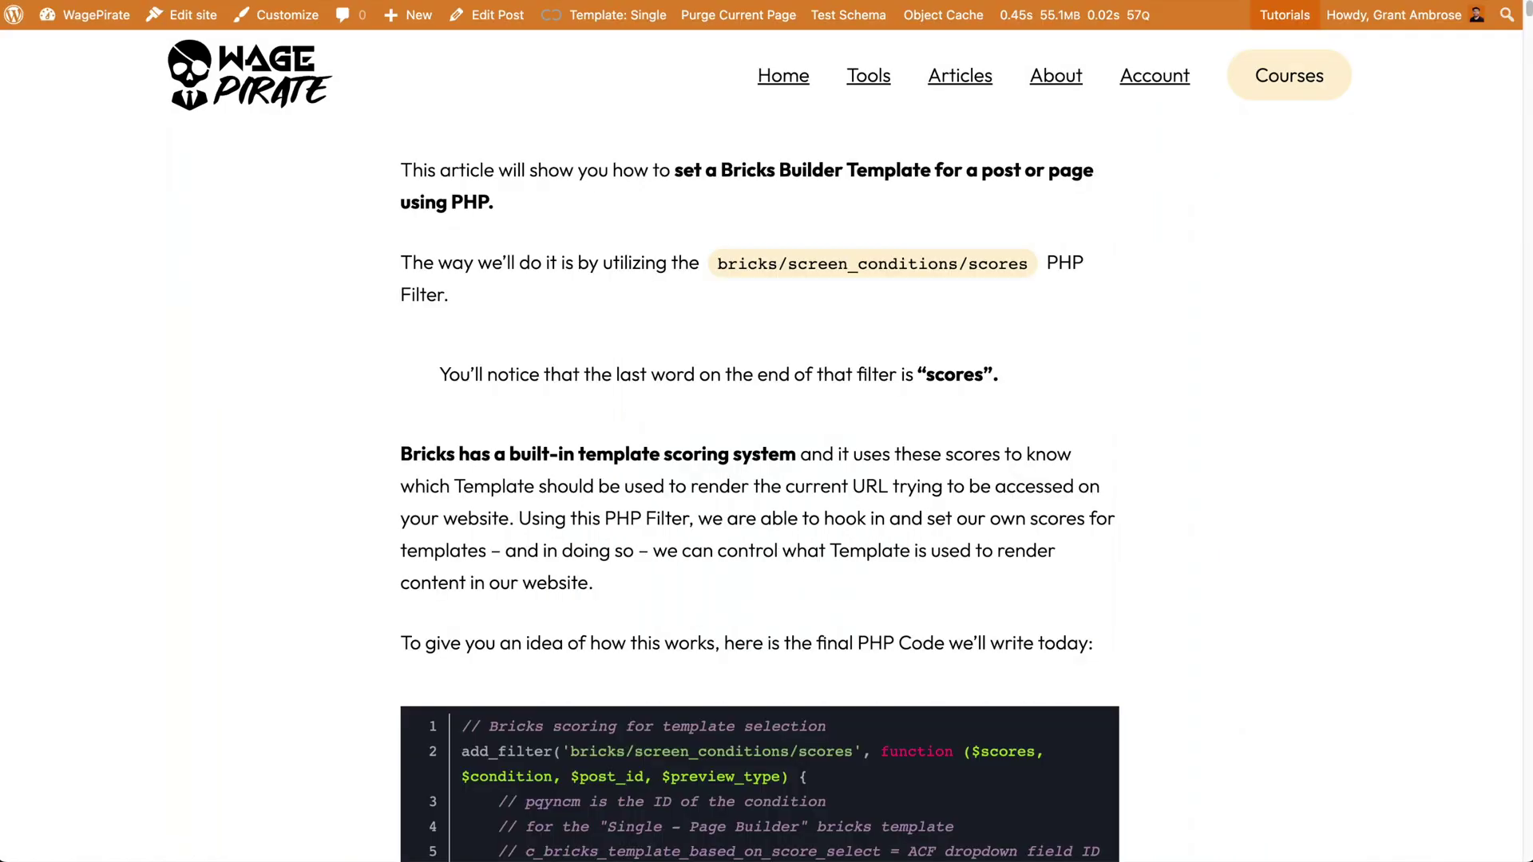
key(super+r)
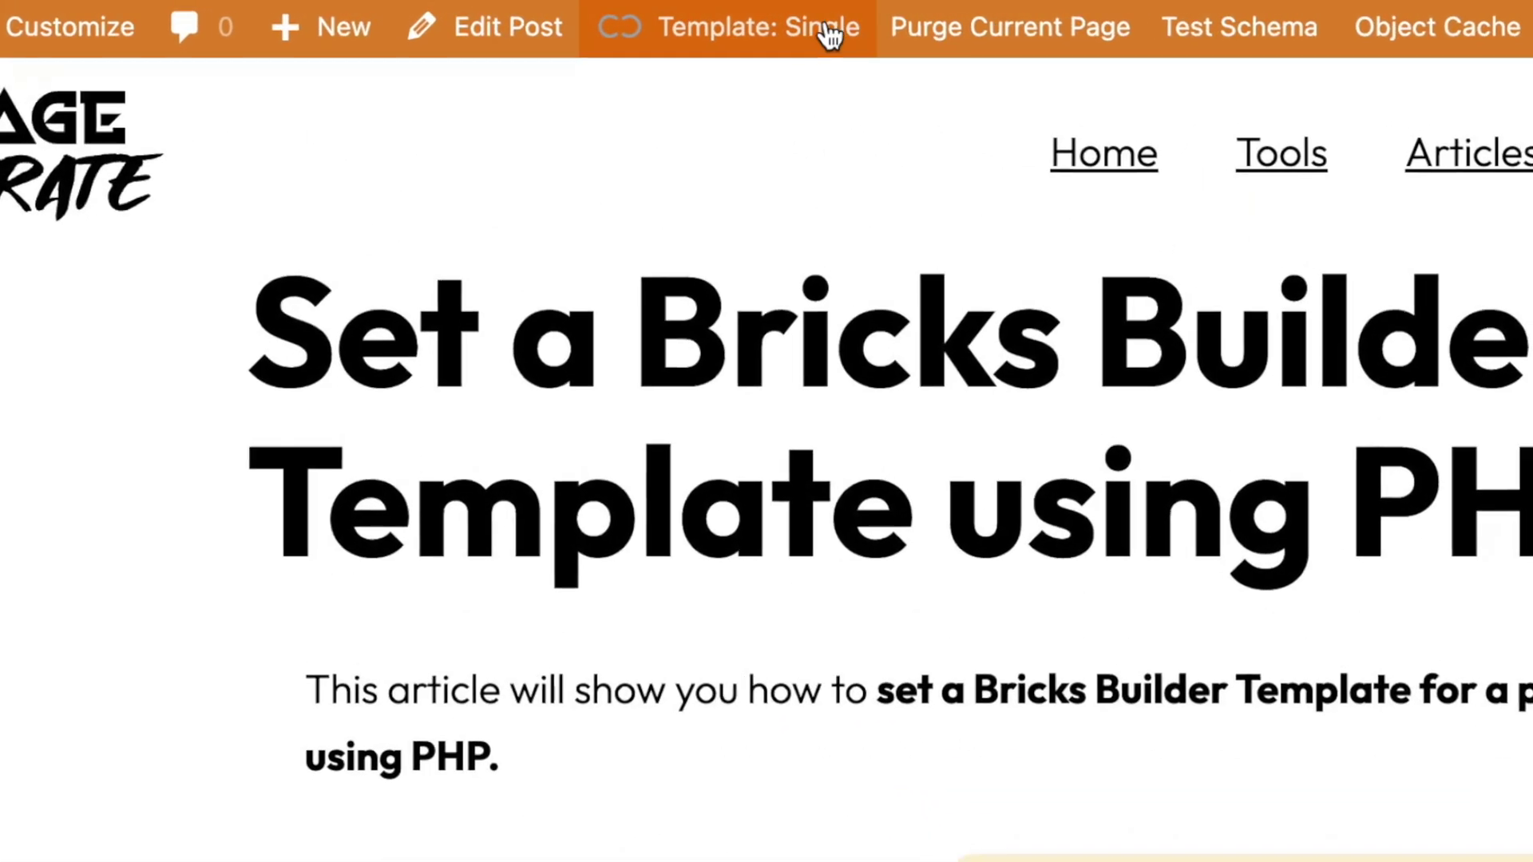
mouse_move(832, 34)
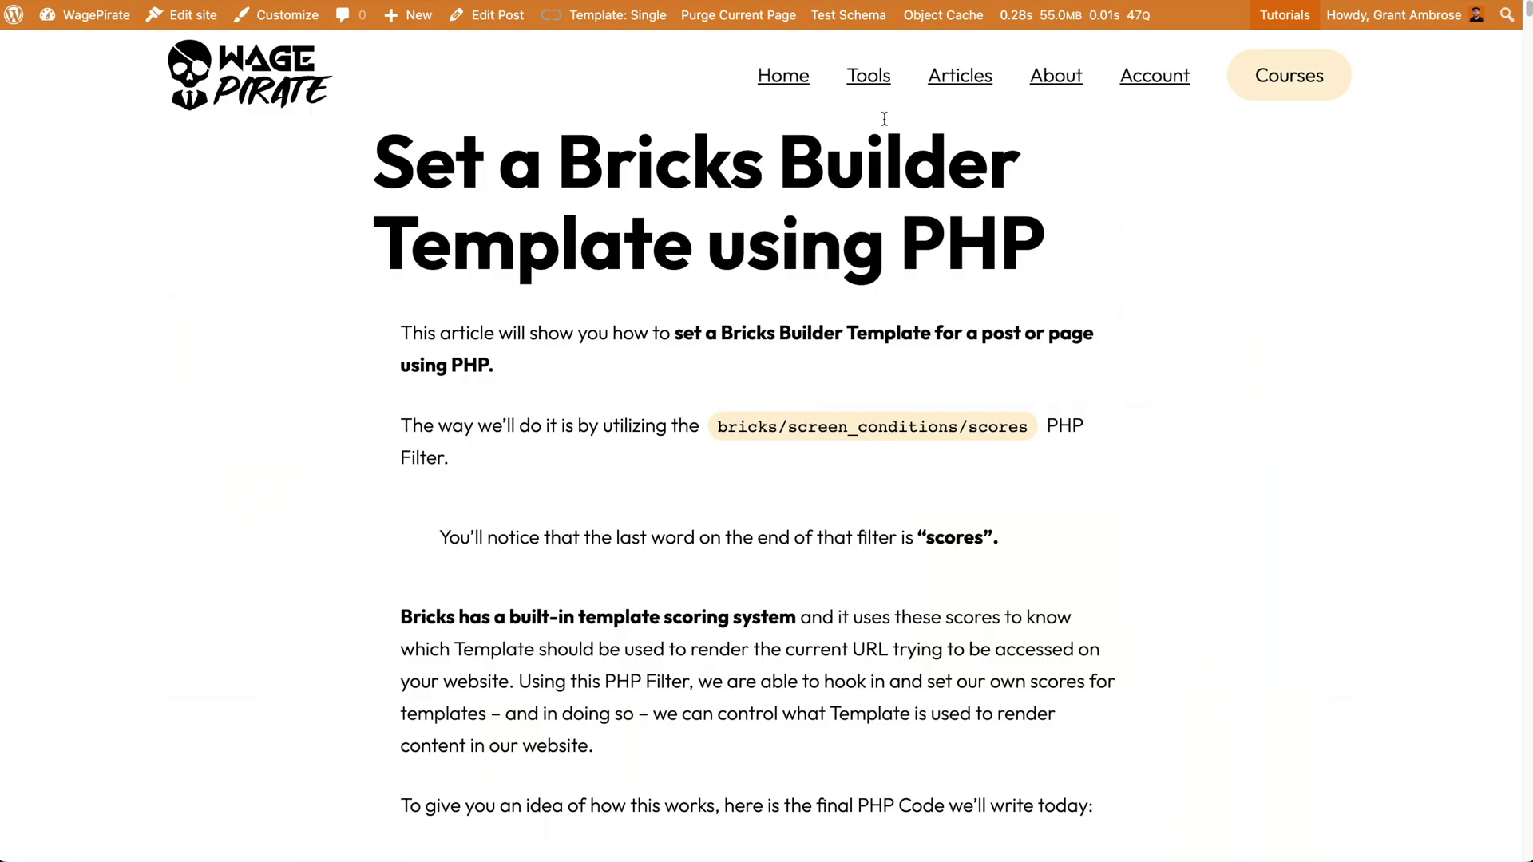
Visit the clone's Tools, All my Affiliate URLs and About pages and check which template they use
click(869, 78)
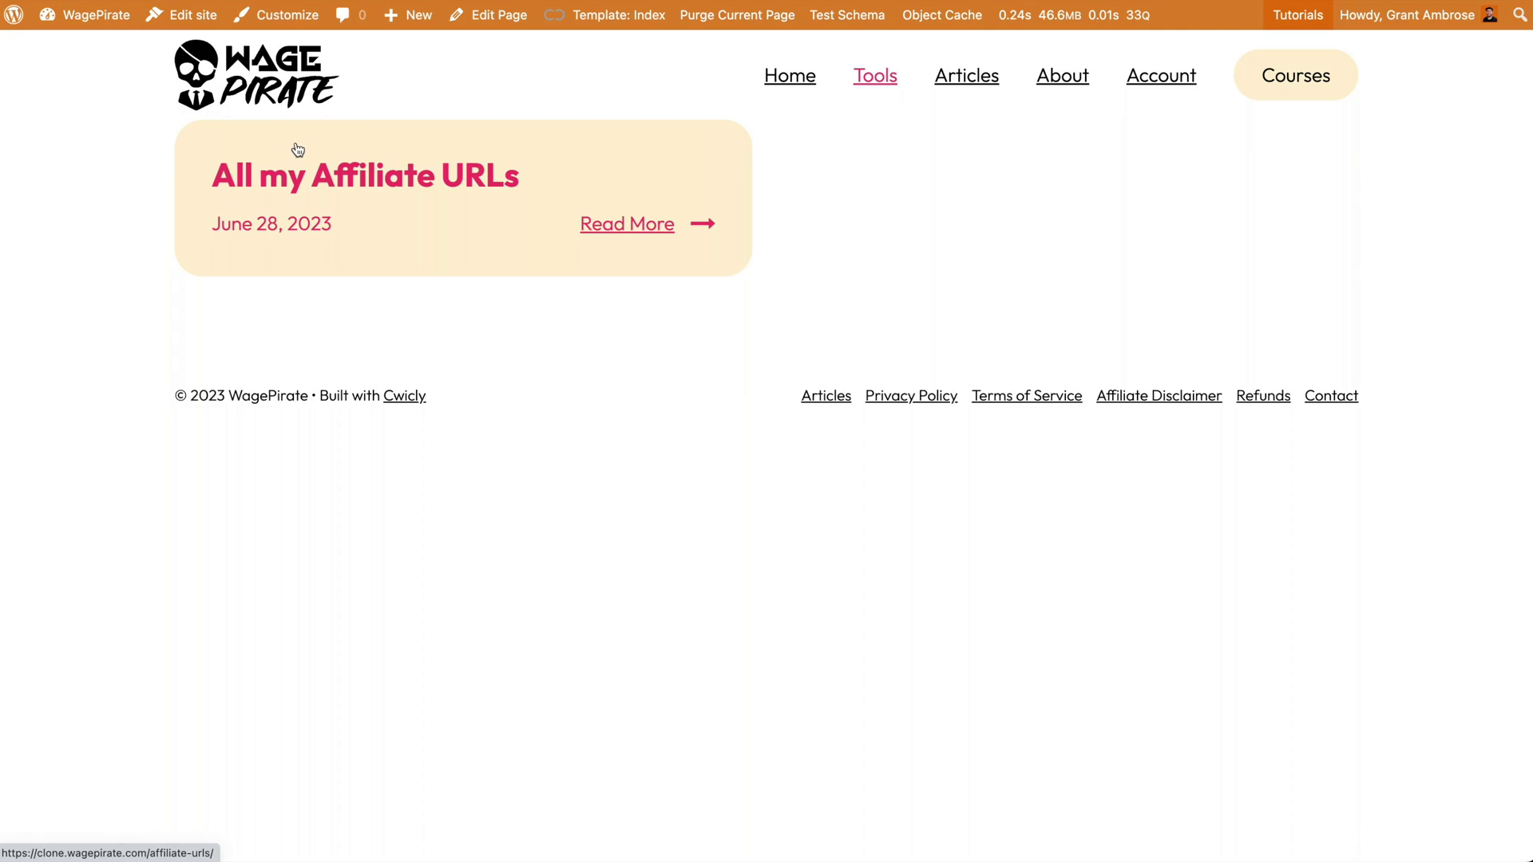
mouse_move(95, 14)
click(94, 50)
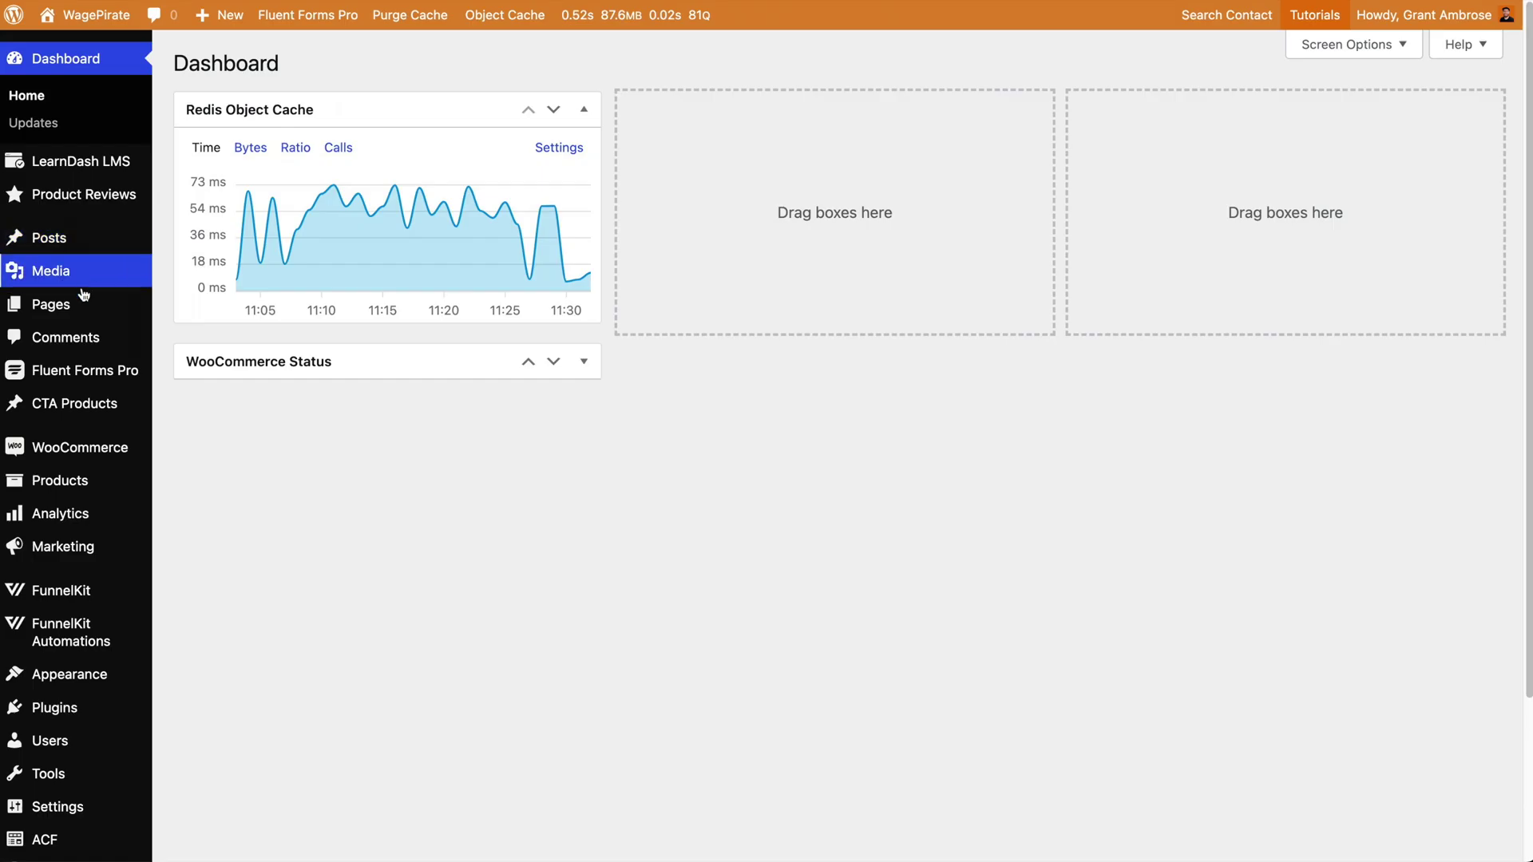
click(83, 306)
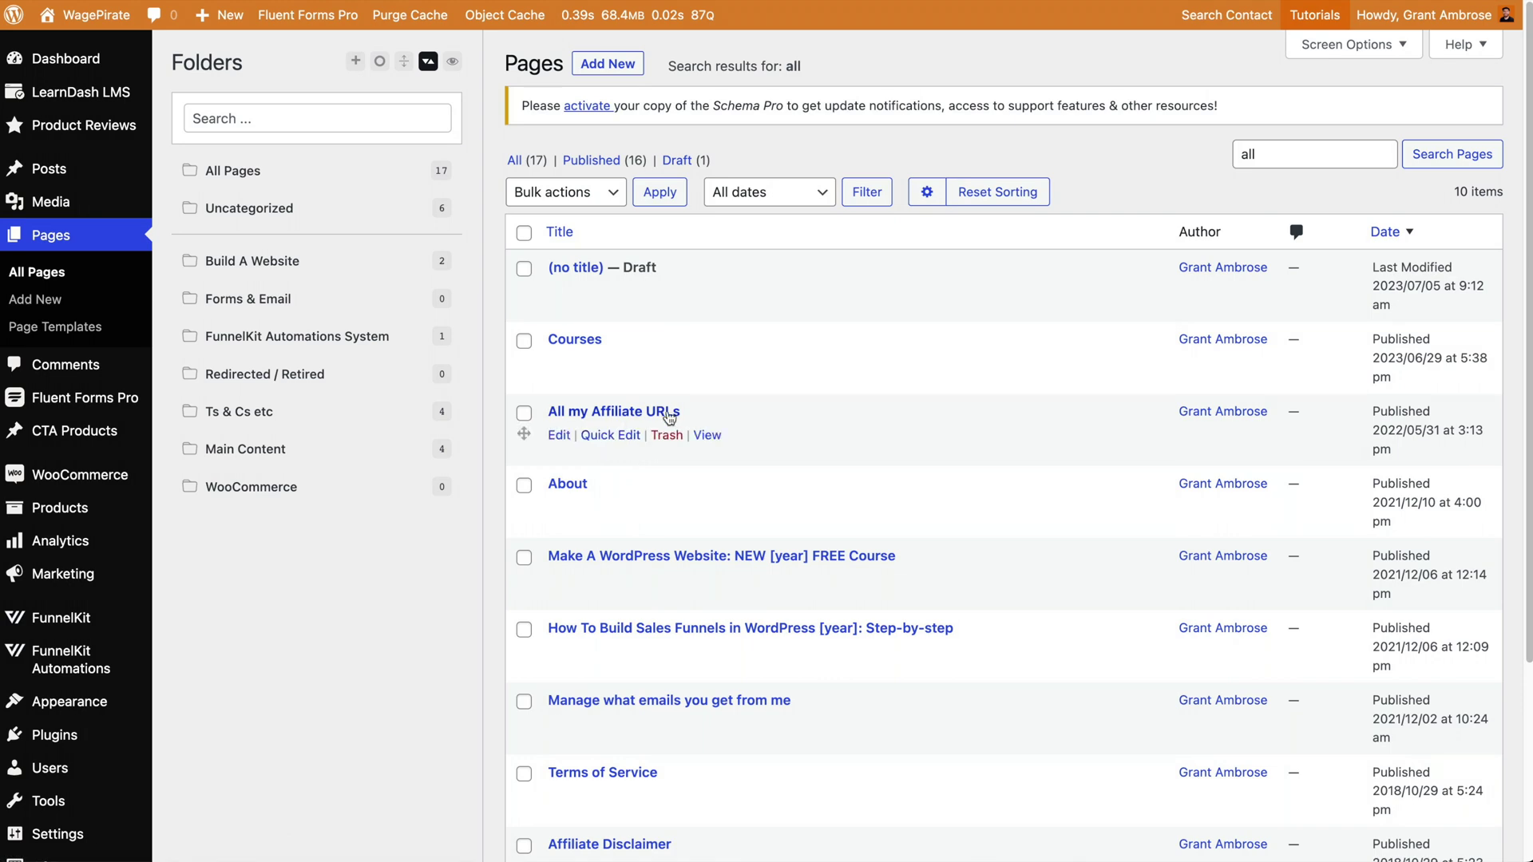
click(707, 436)
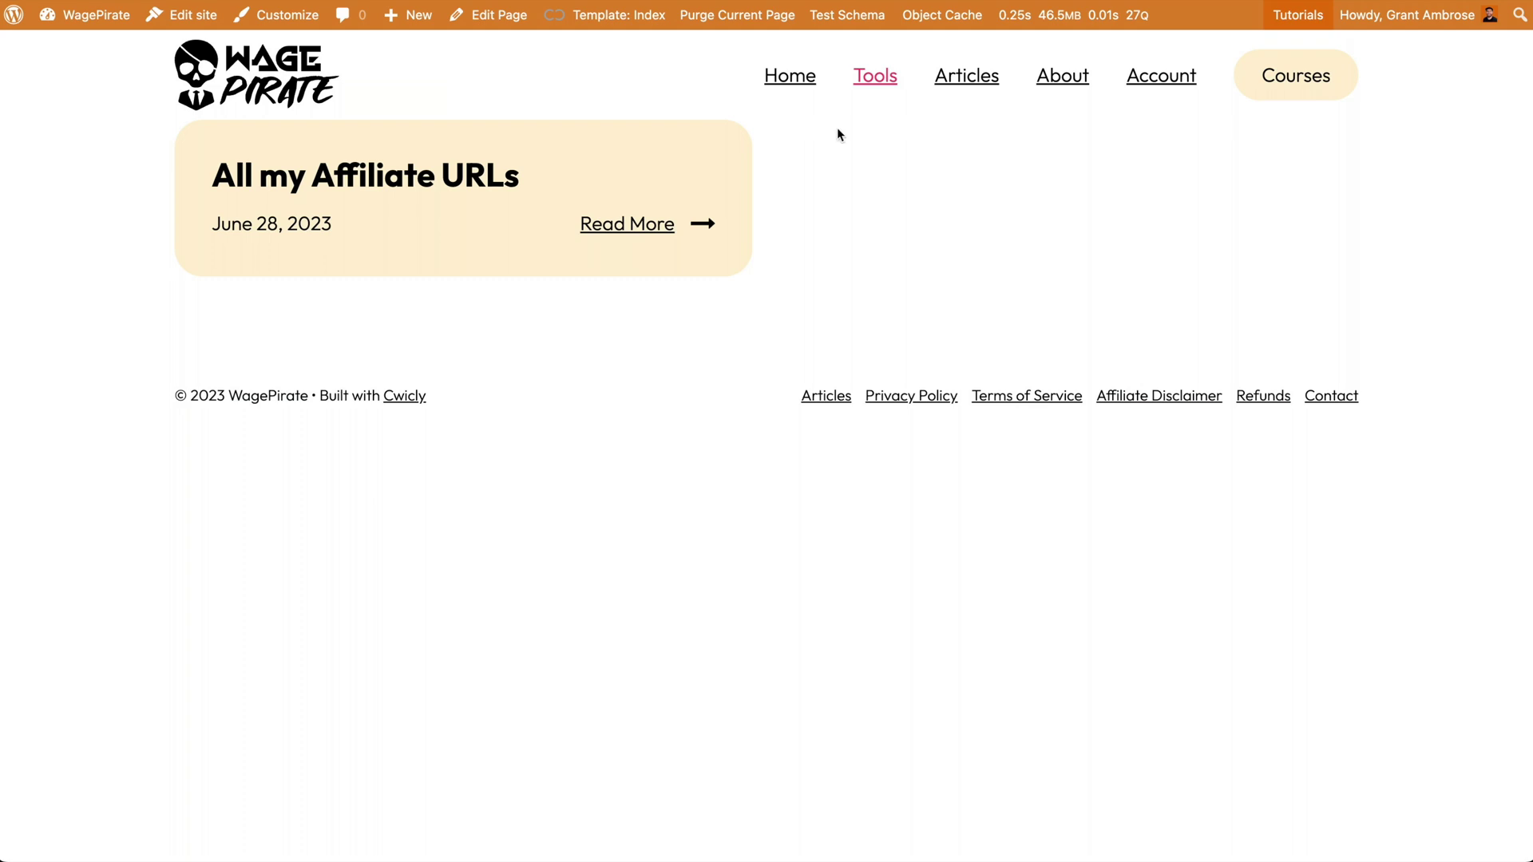
click(1078, 81)
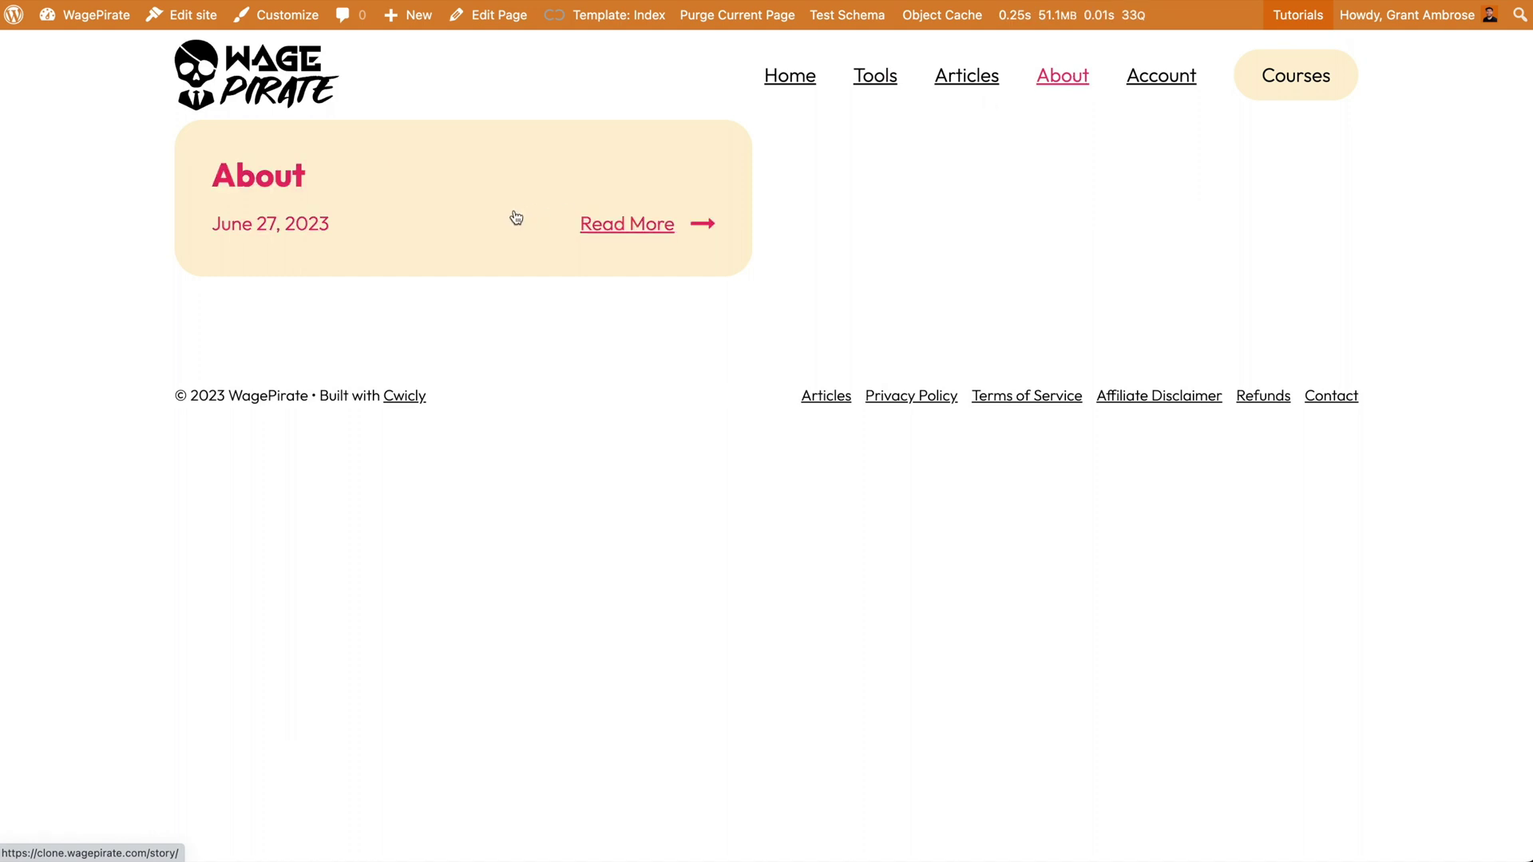
mouse_move(639, 22)
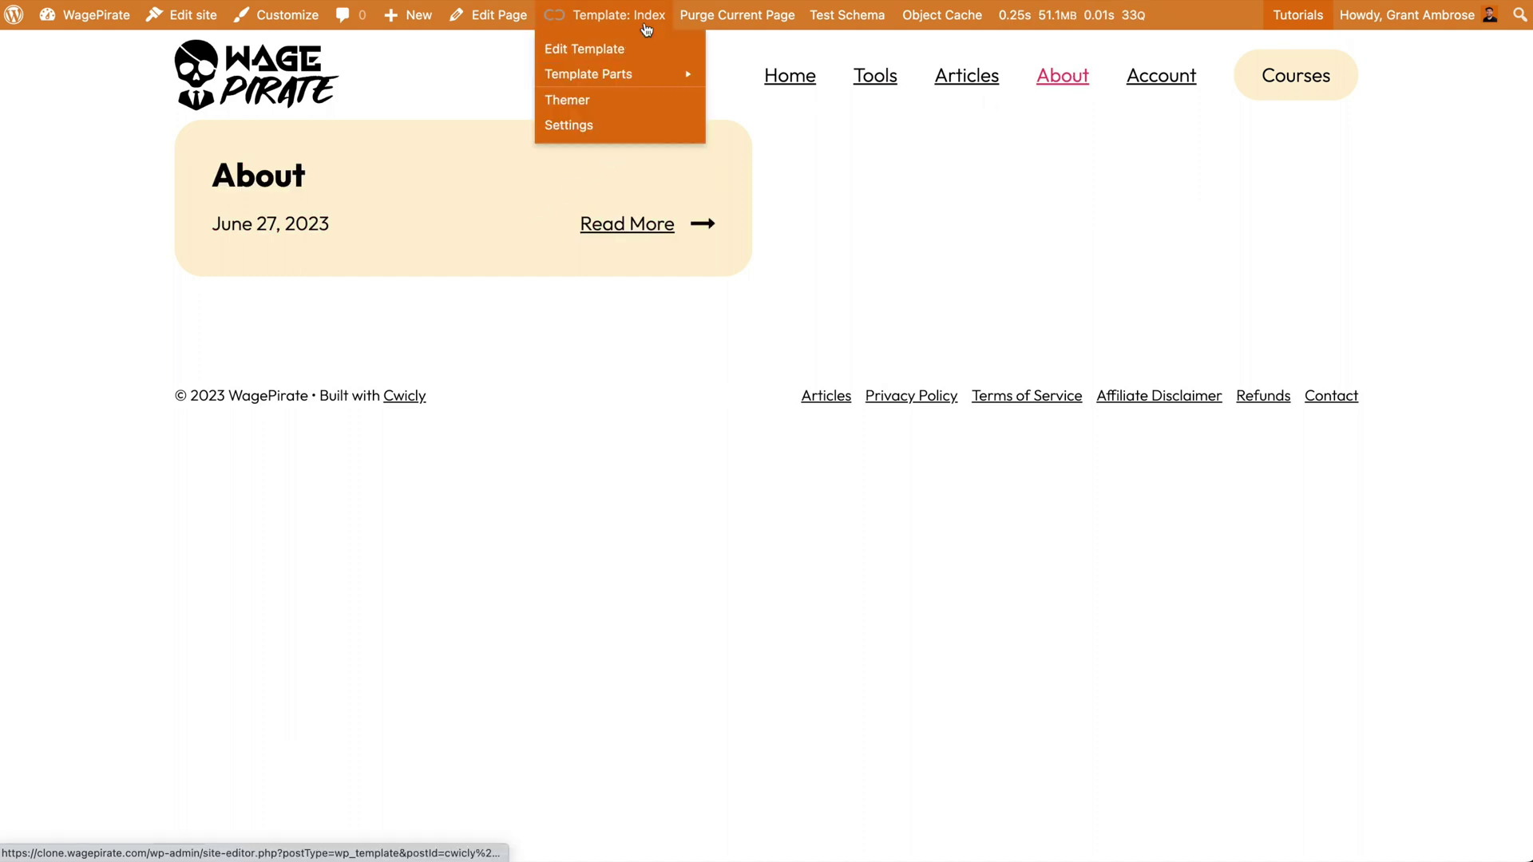
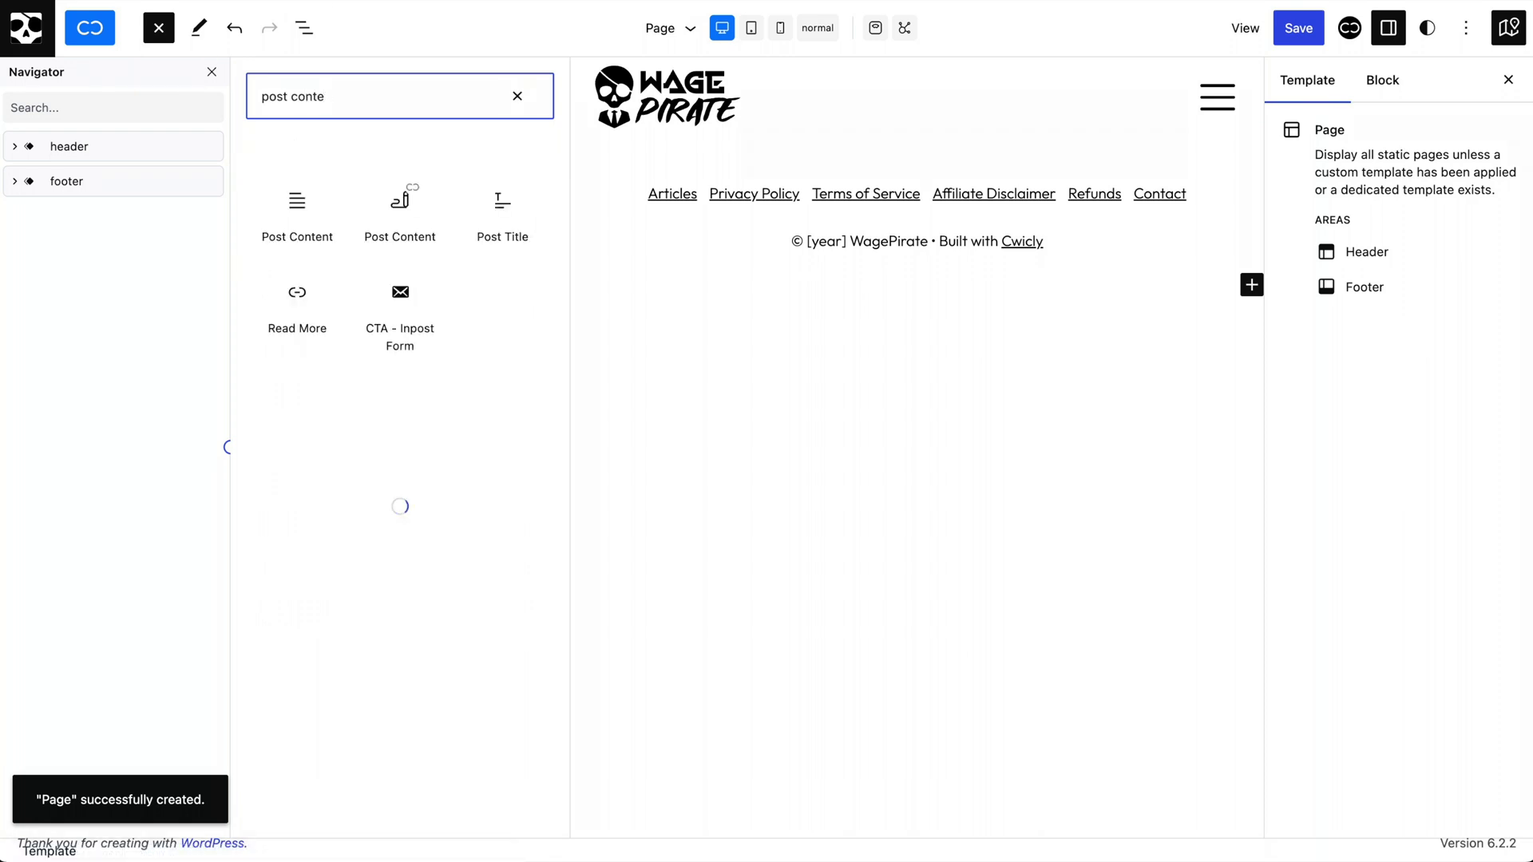
Add the Cwicly Post Content block to the Page template, place it between header and footer, and save
mouse_move(404, 205)
click(403, 205)
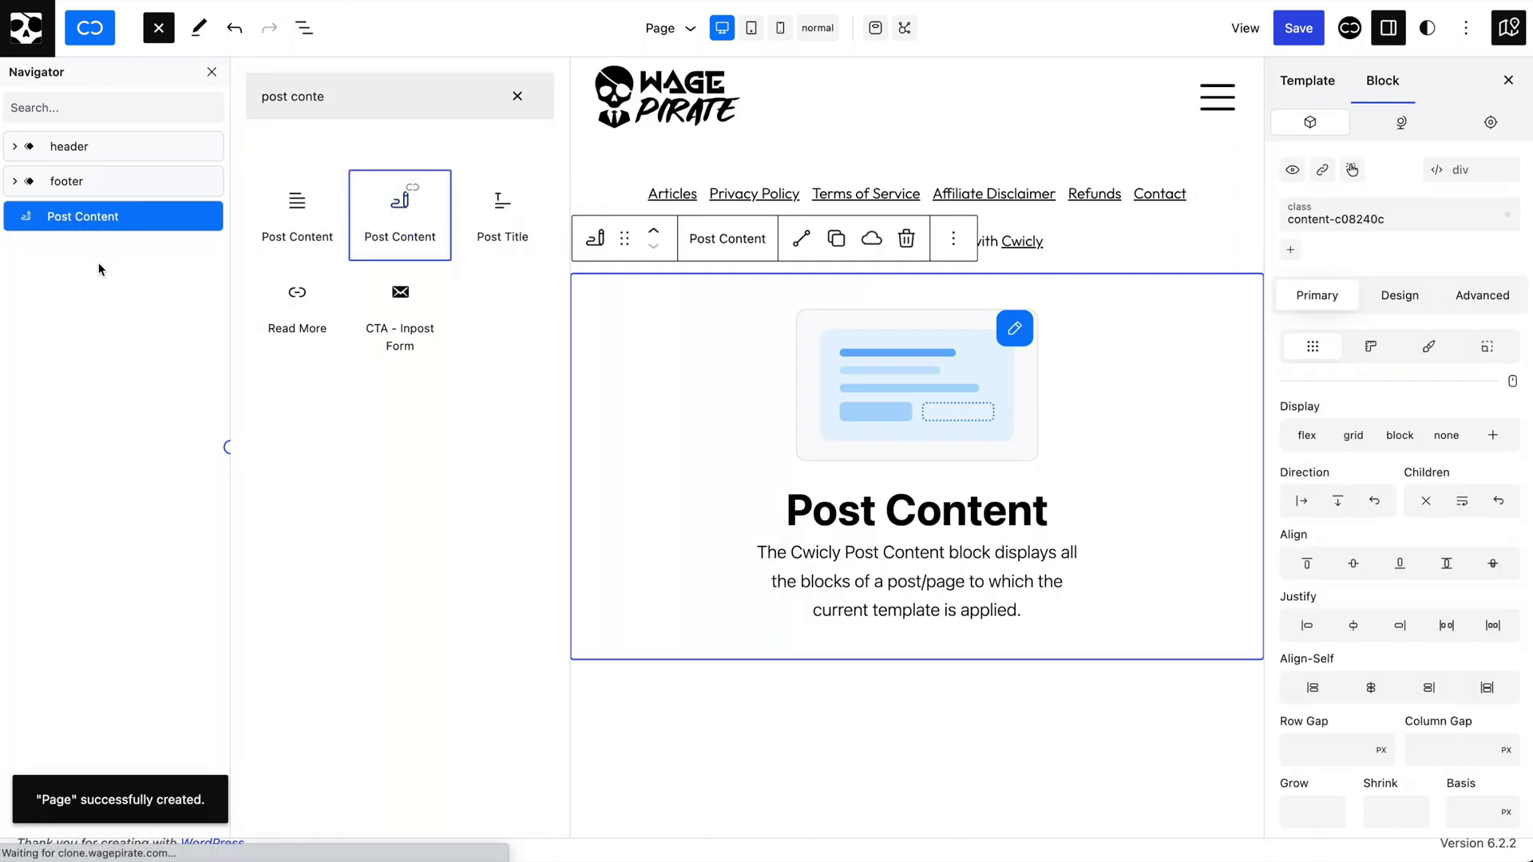
drag(80, 212, 44, 186)
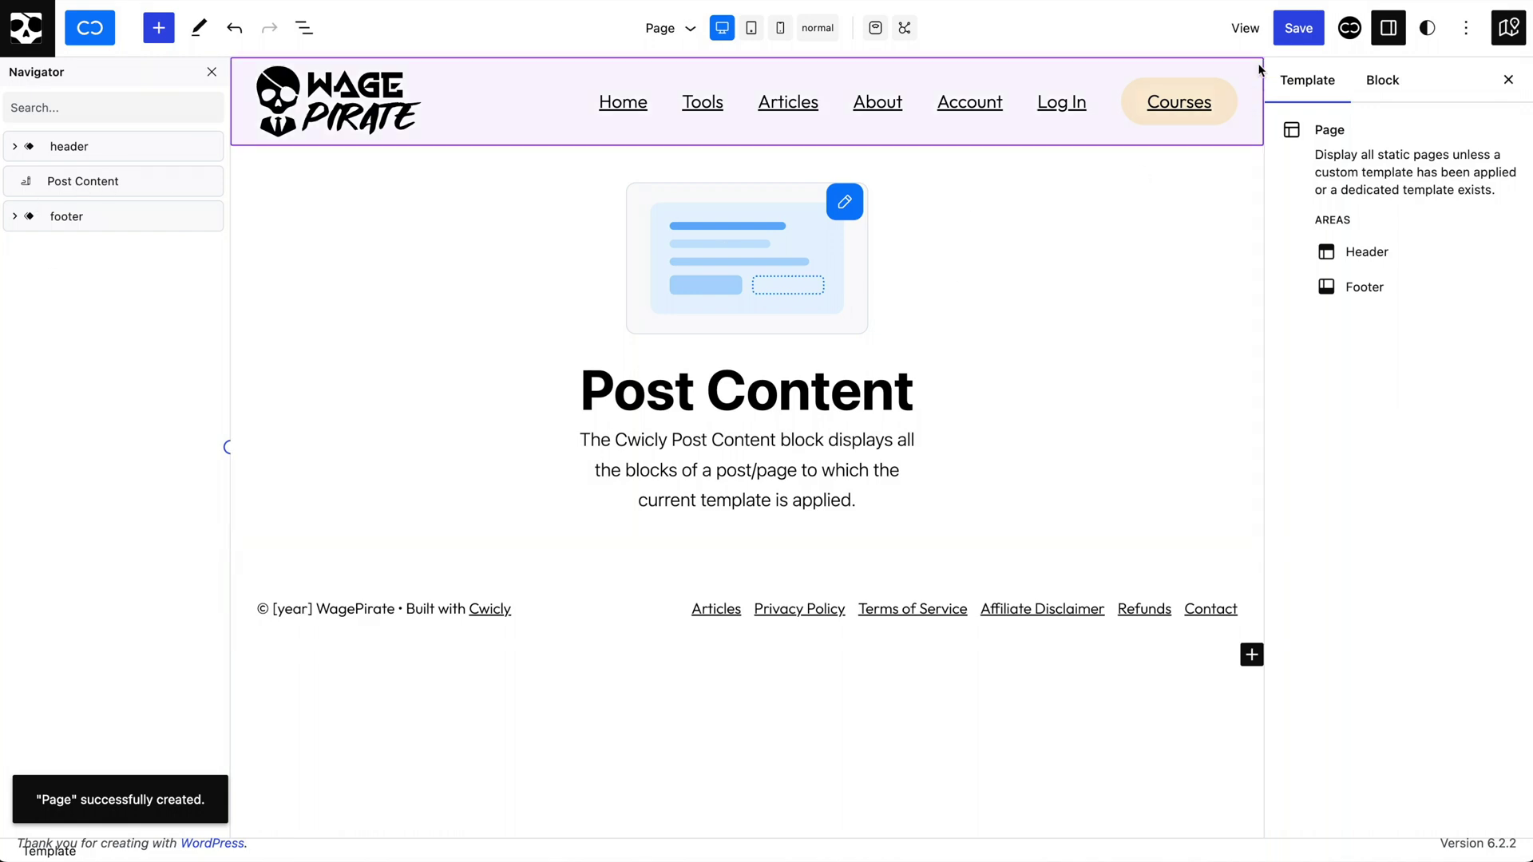
click(1298, 28)
click(1310, 28)
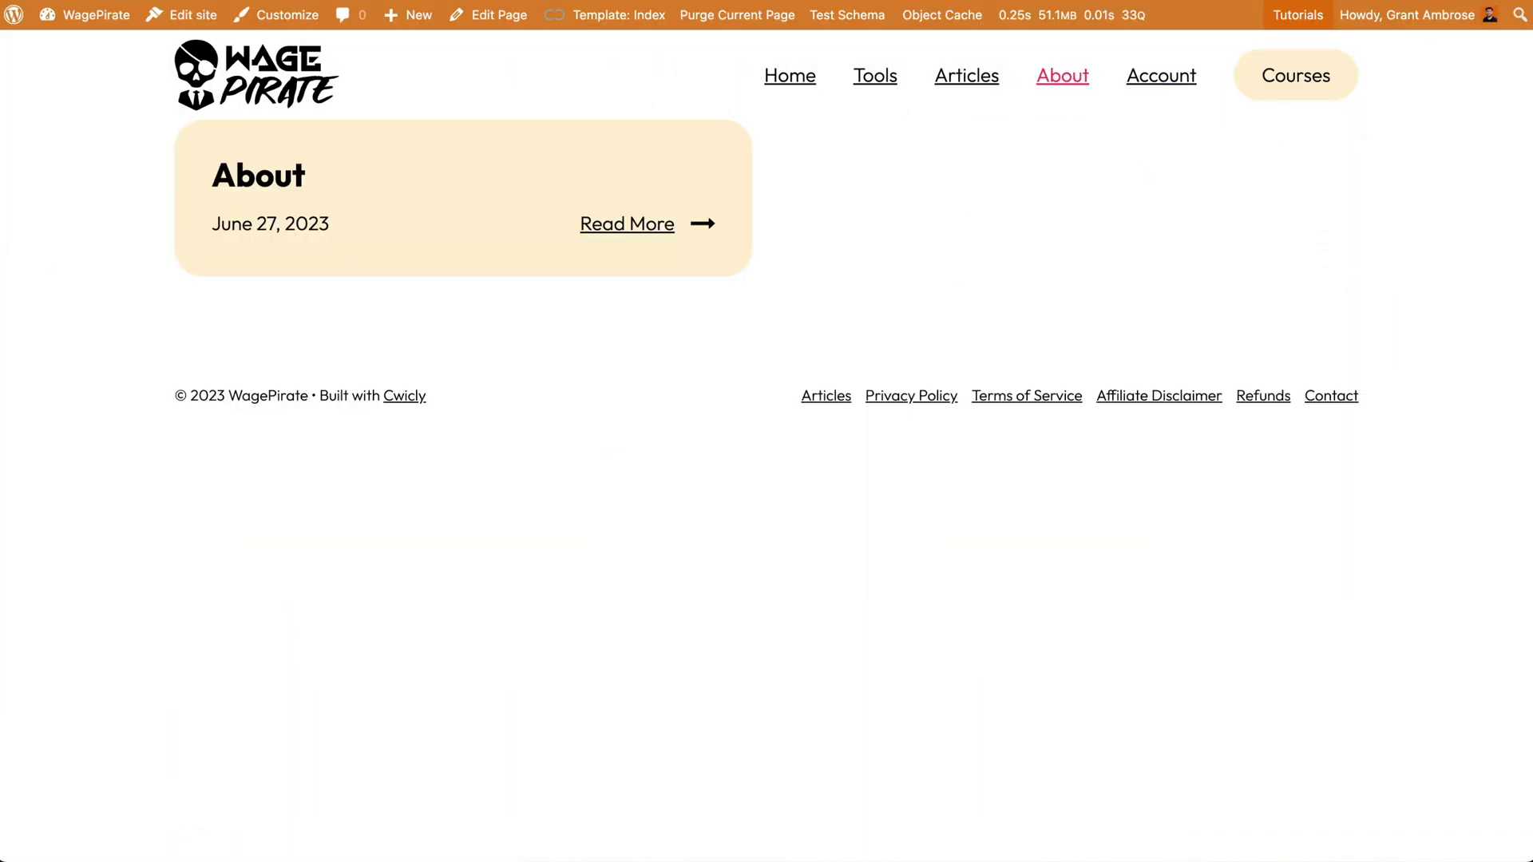
Reload the clone's About page and open it for editing to examine how its content blocks are structured
key(super+r)
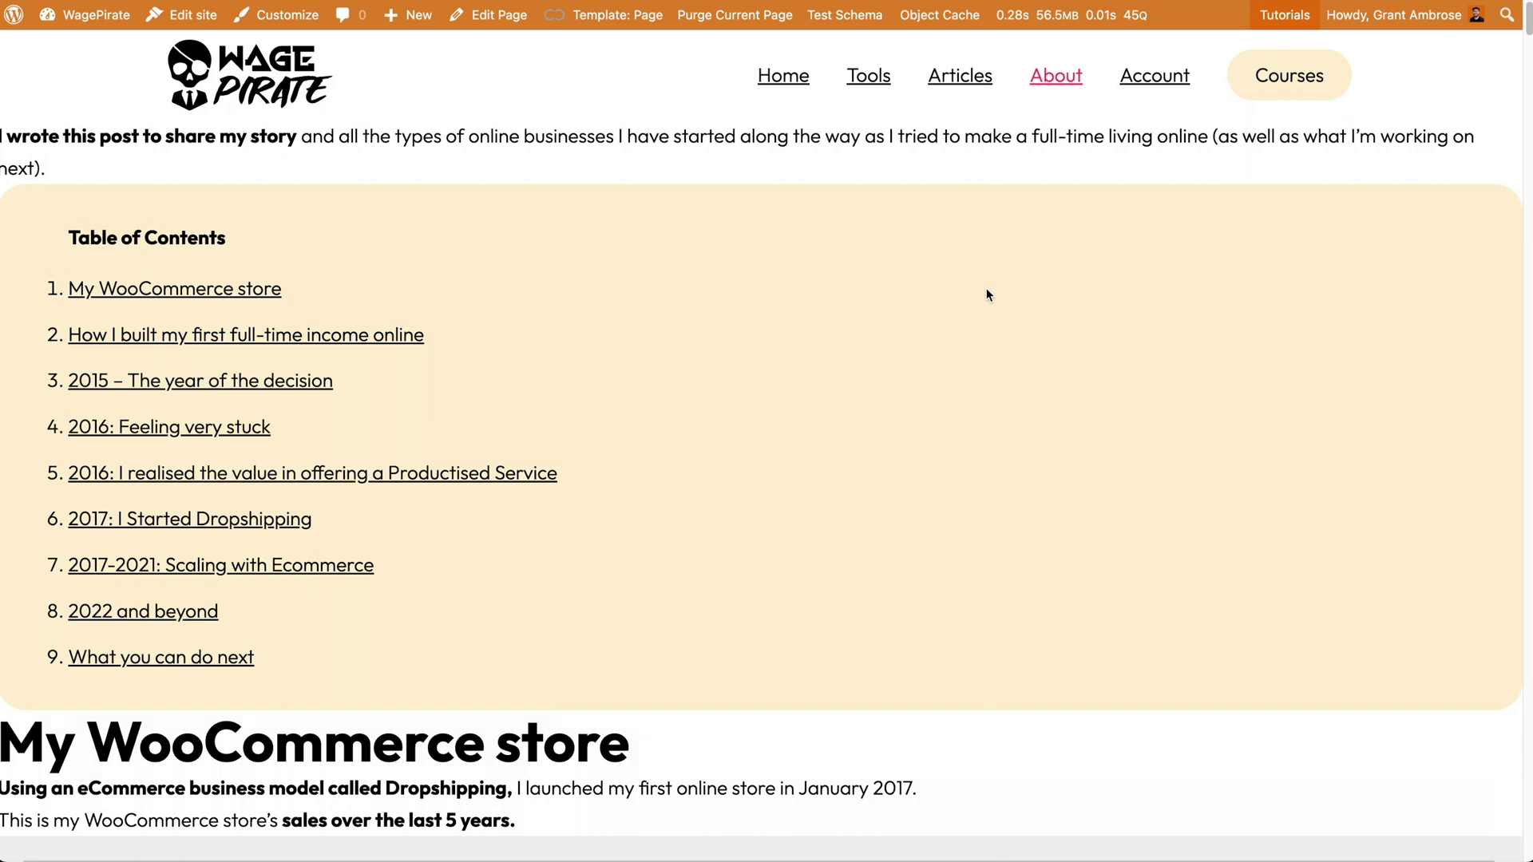
click(489, 15)
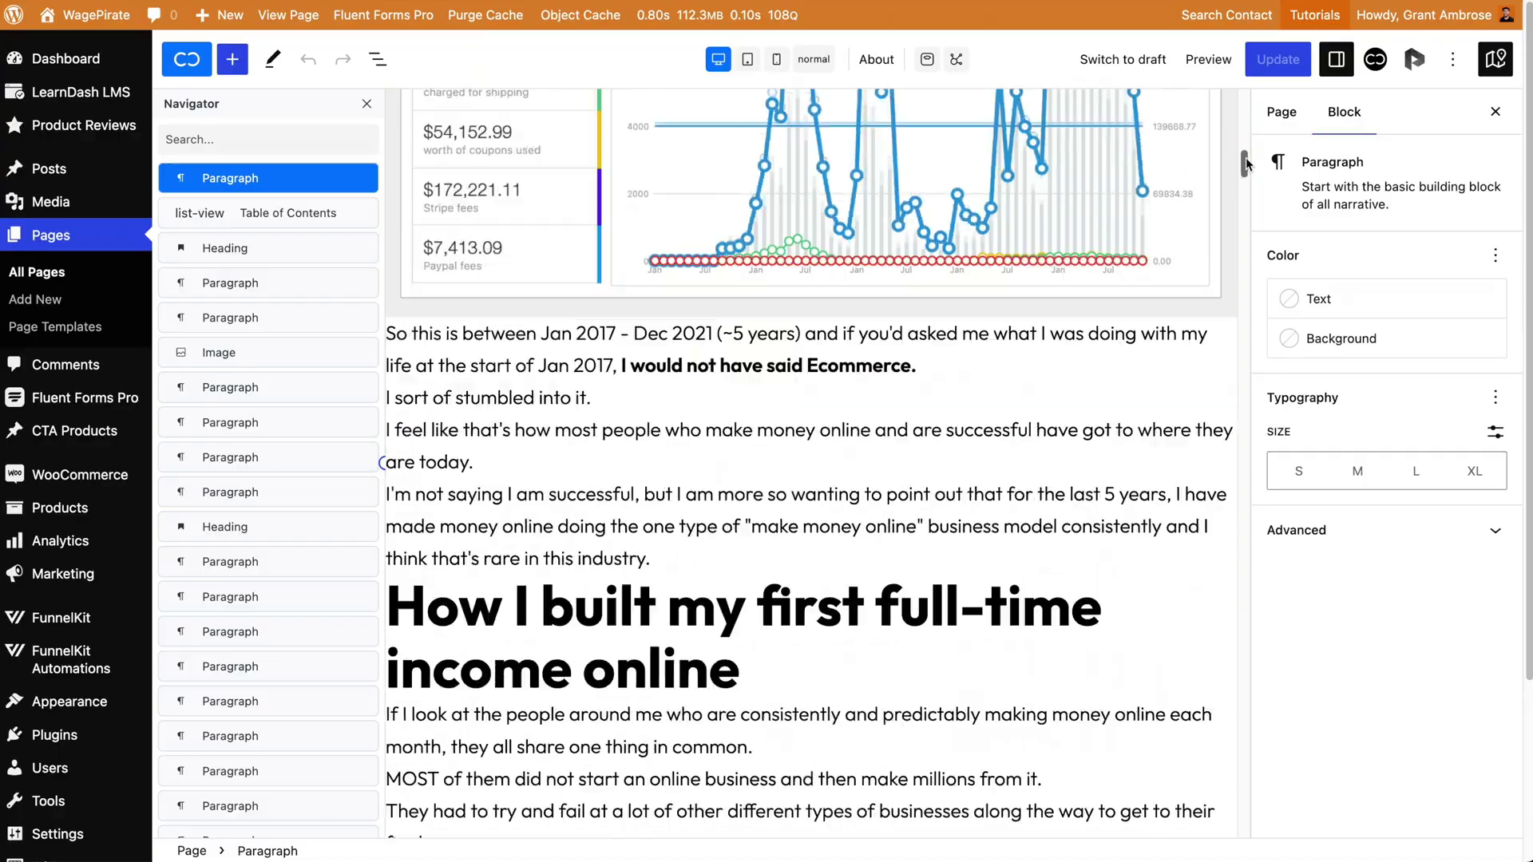
drag(1244, 164, 1259, 96)
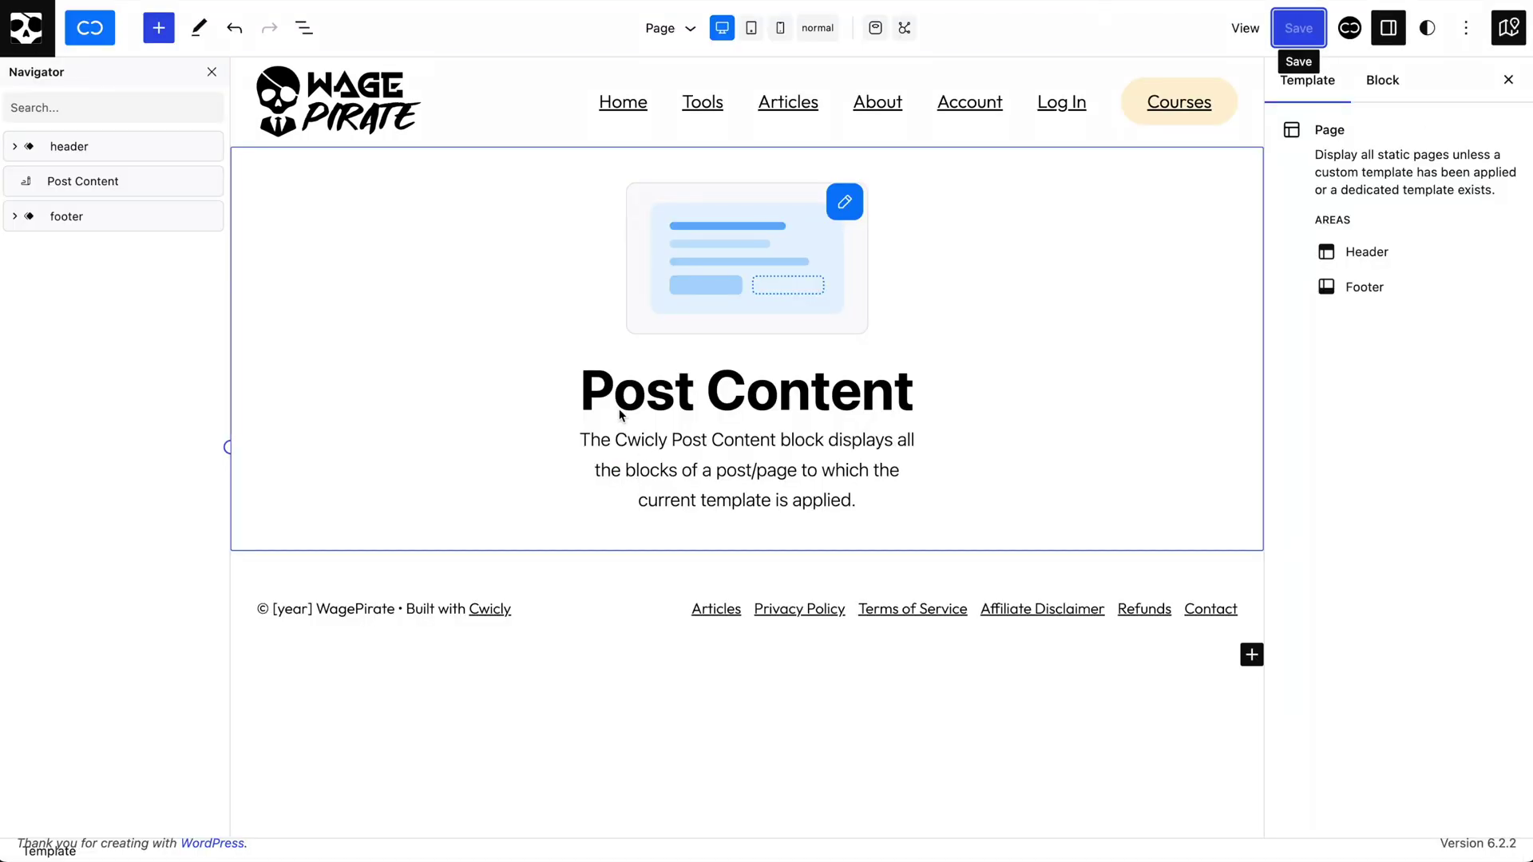
Wrap the Page template's Post Content block in a Section, save the template and check the About page
click(539, 372)
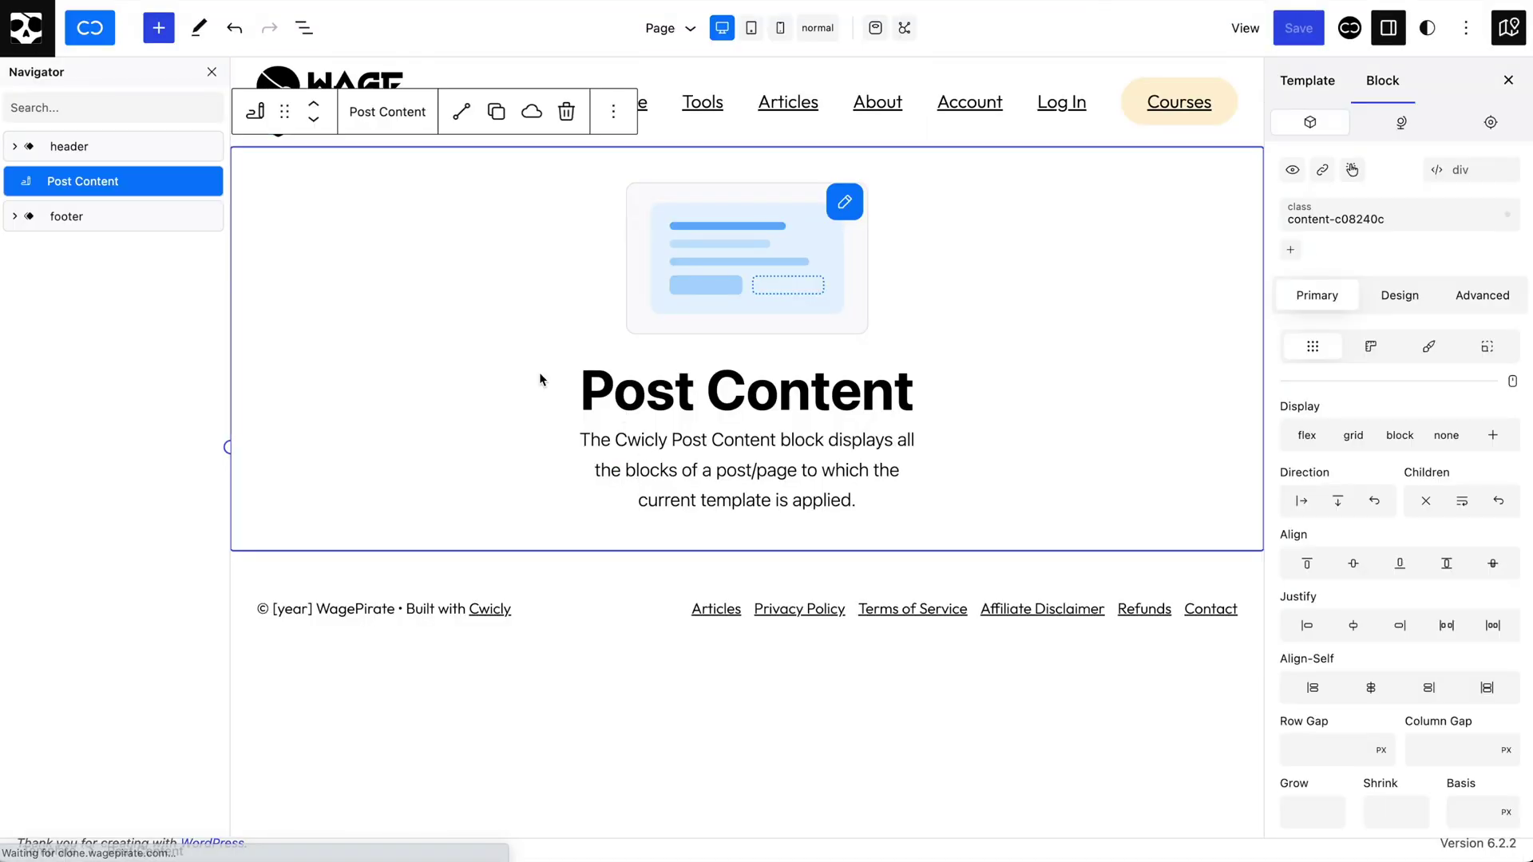
right_click(137, 179)
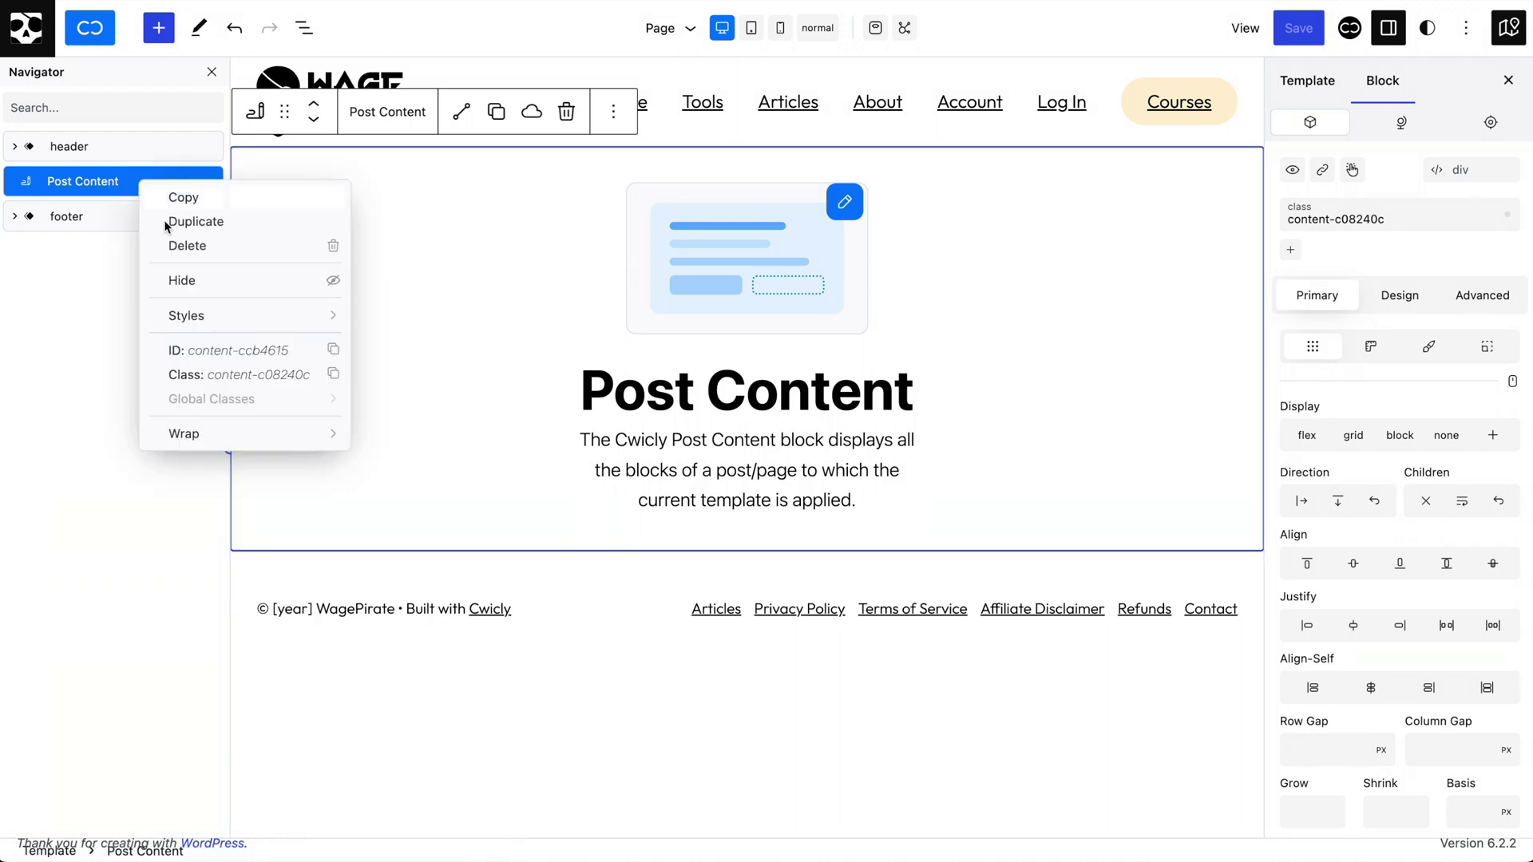
mouse_move(218, 433)
click(417, 431)
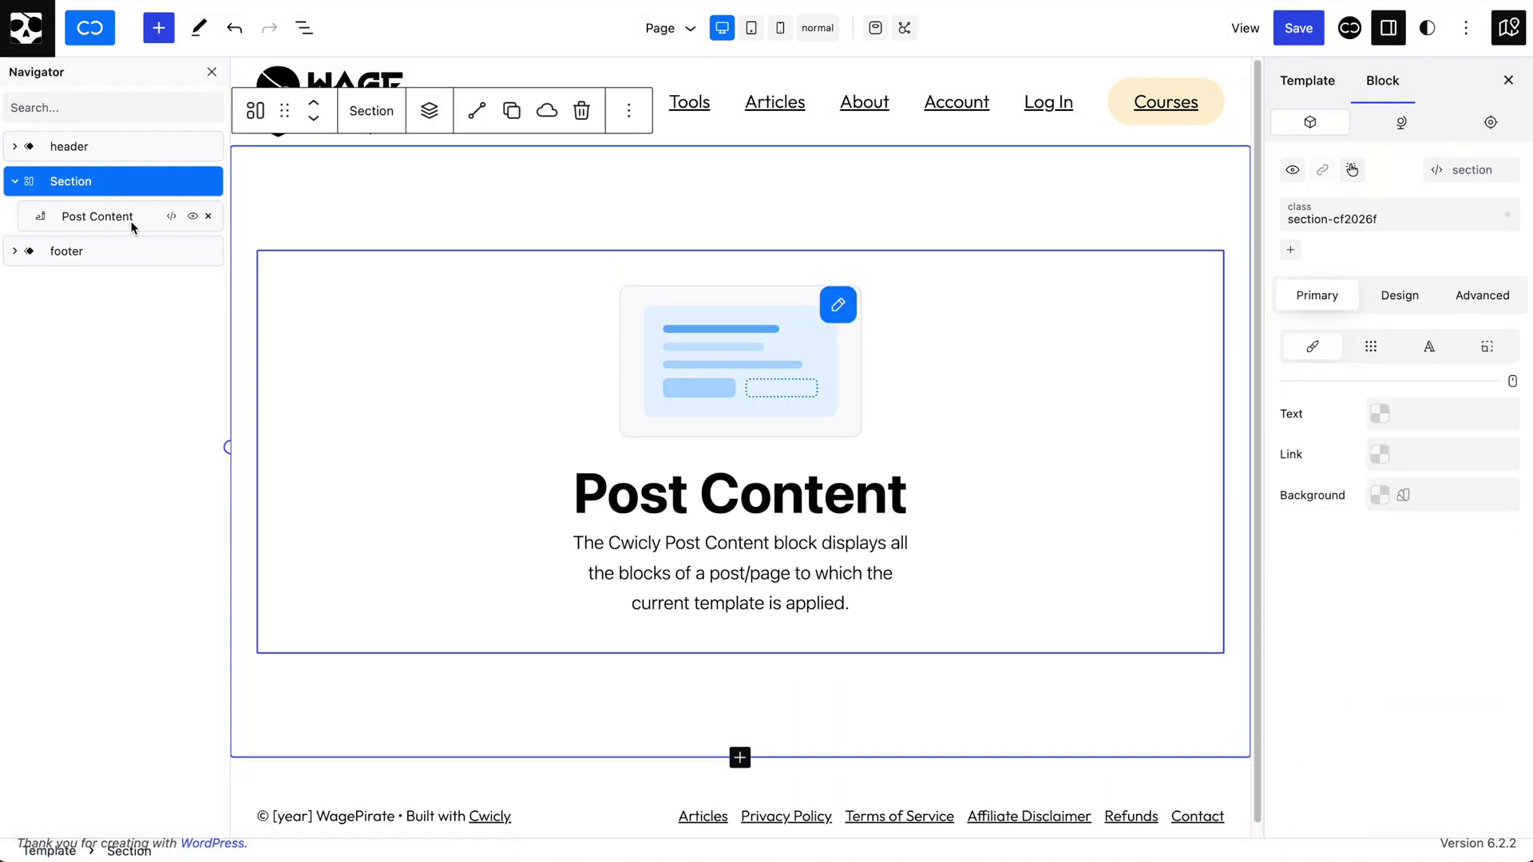
click(1298, 31)
click(1300, 32)
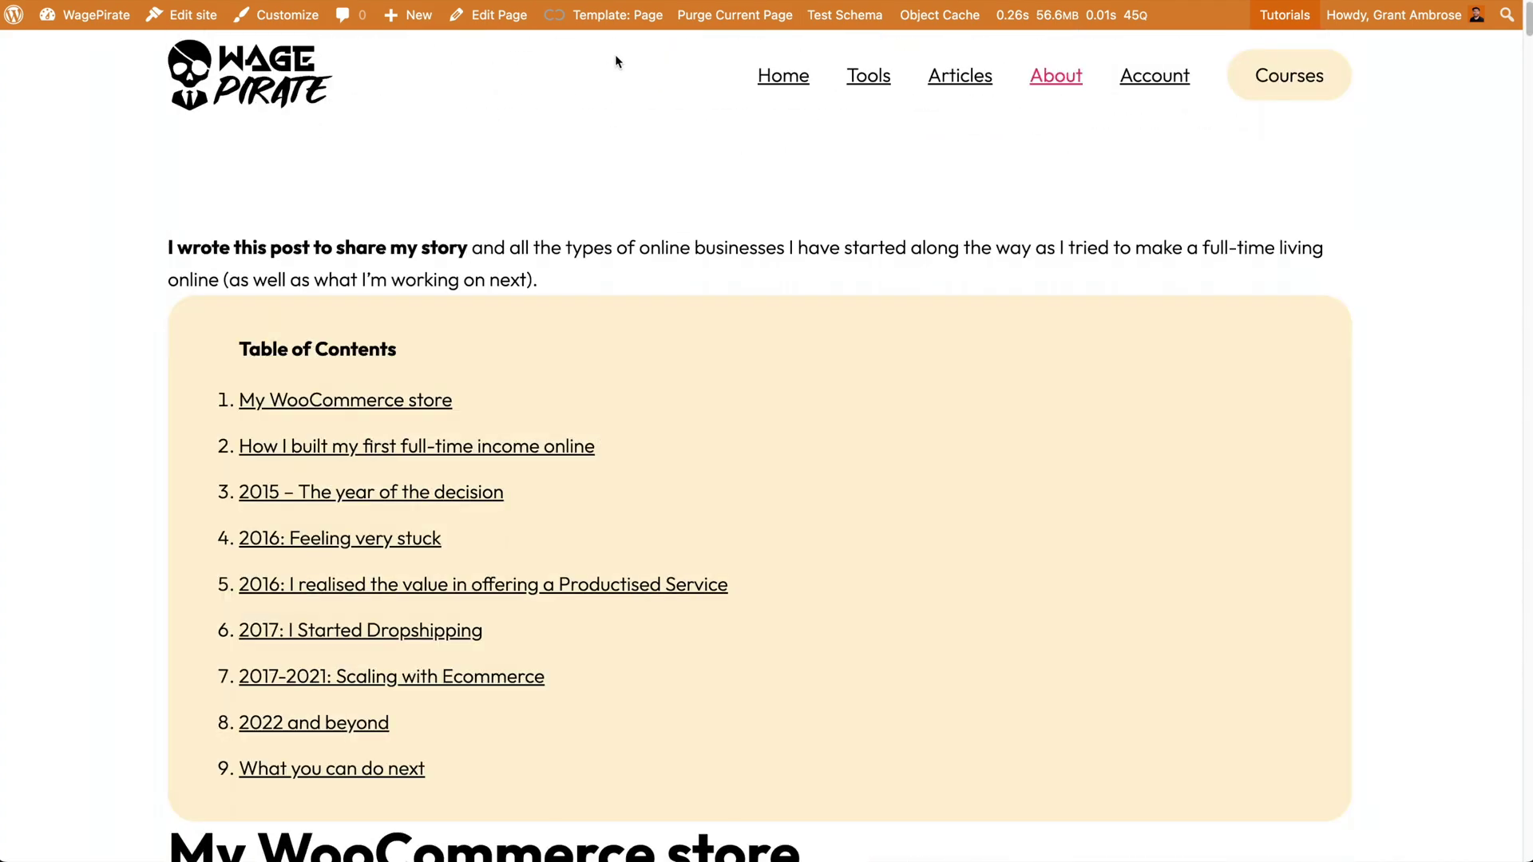
mouse_move(635, 18)
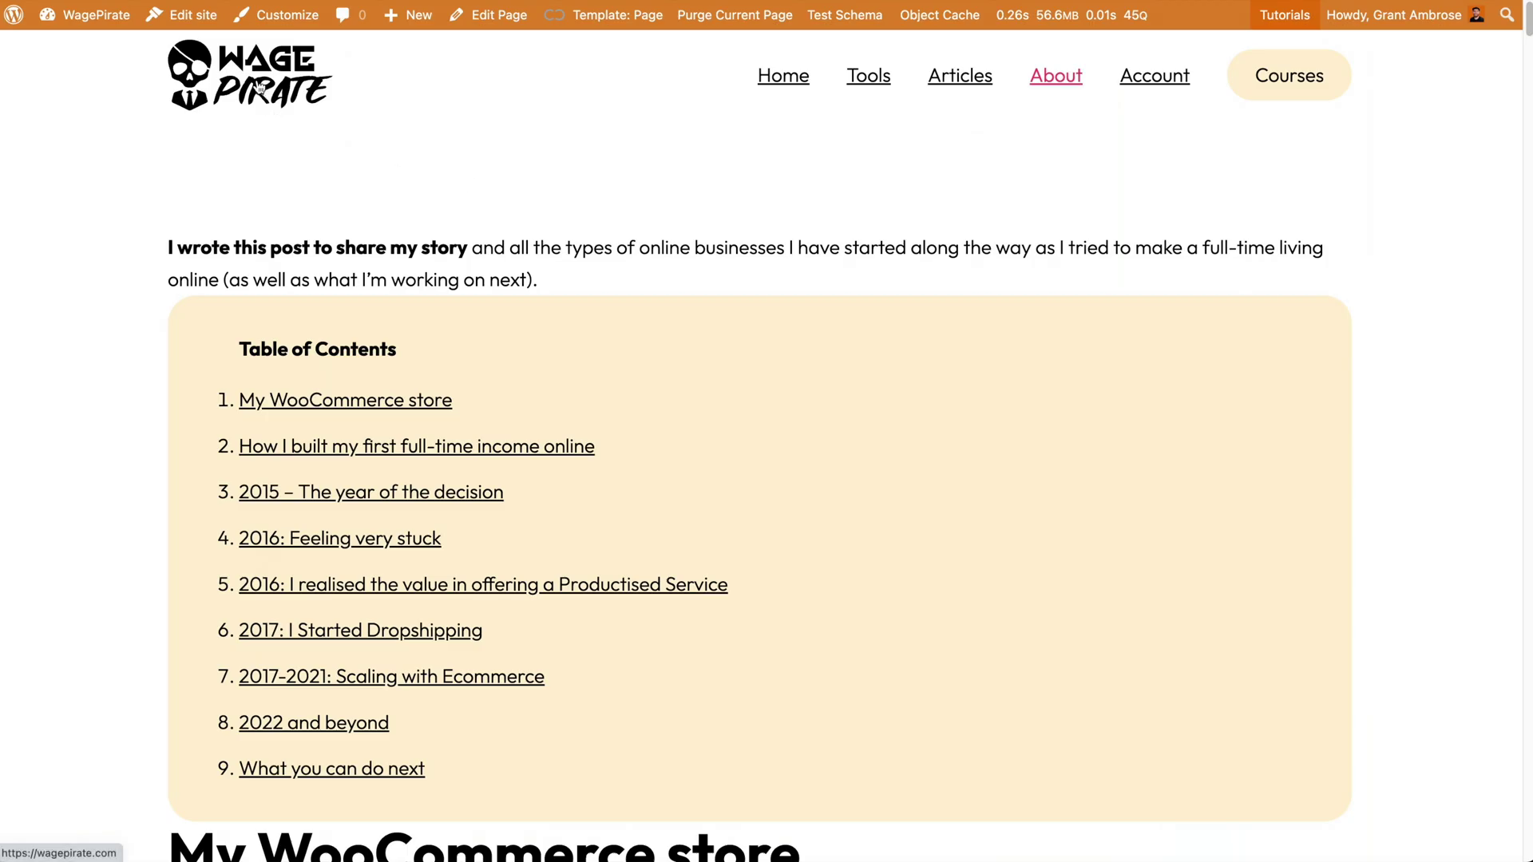
Check which templates the live home page and the clone's FunnelKit software archive use, viewing the archive from the Software taxonomy list
click(260, 87)
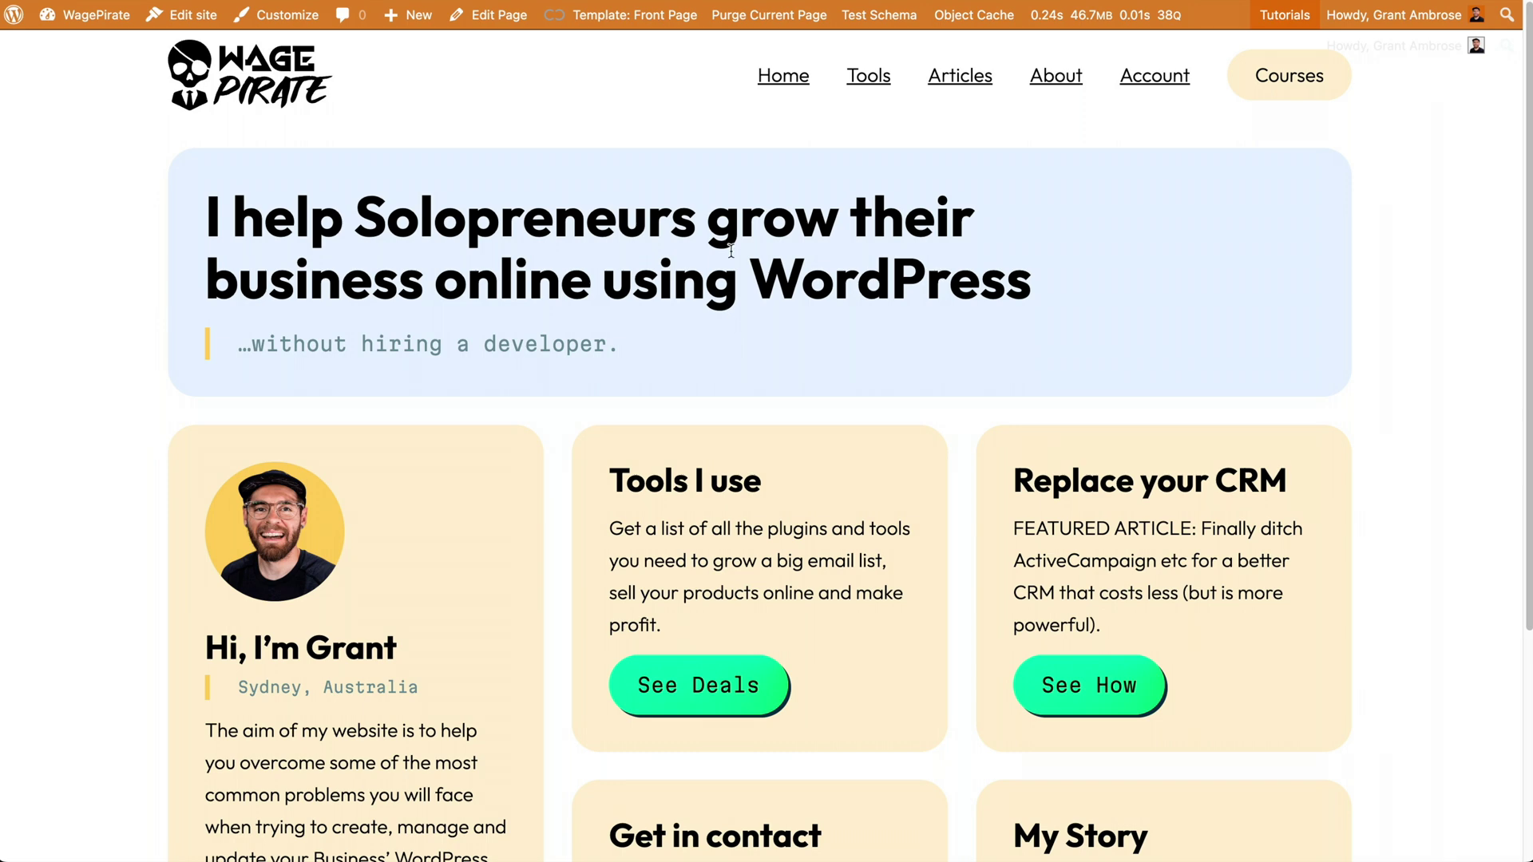
mouse_move(635, 14)
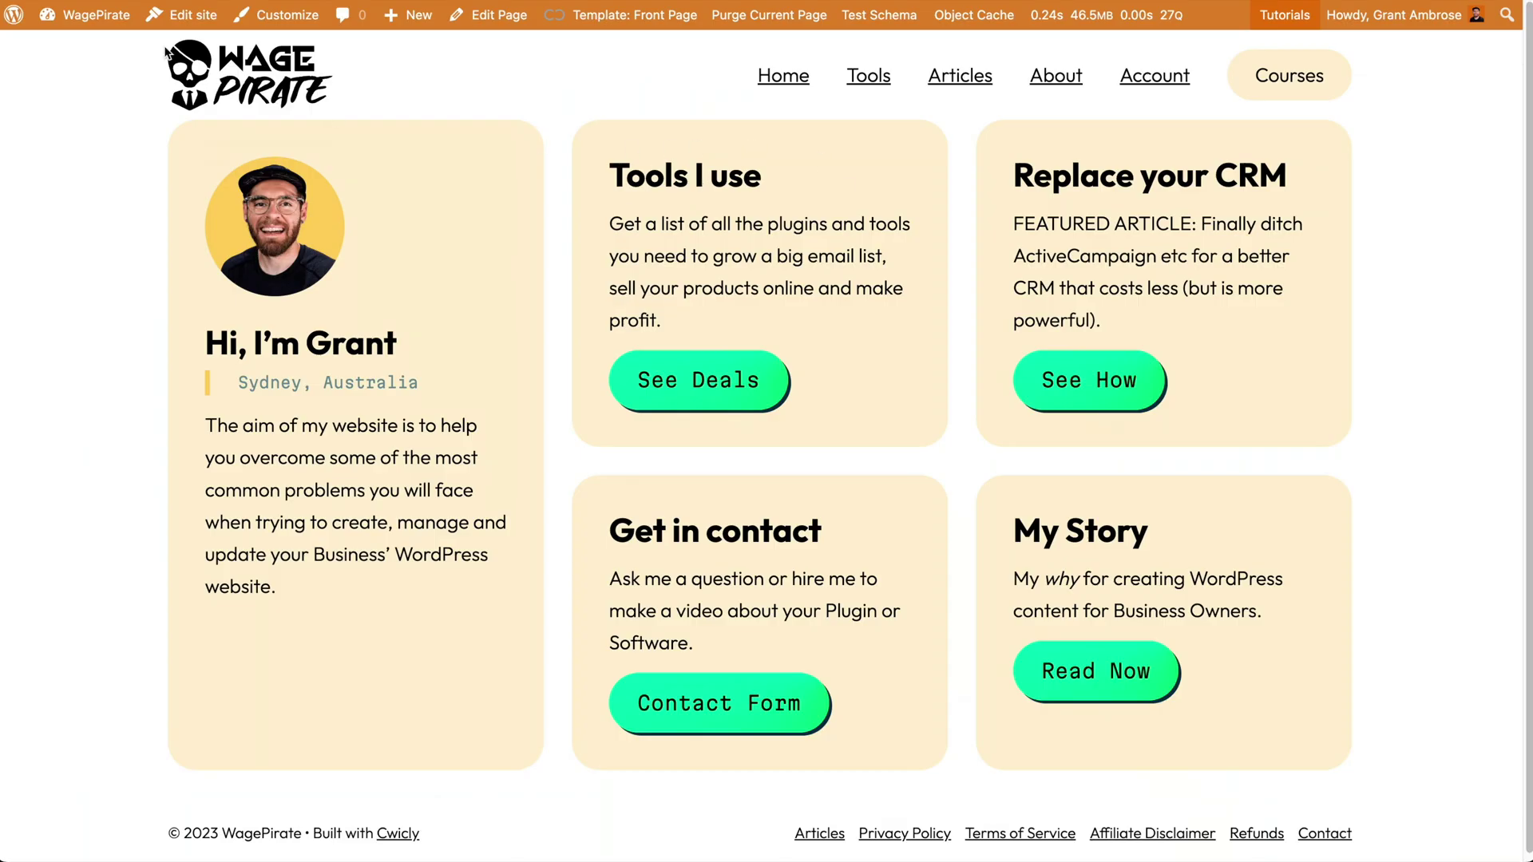
mouse_move(83, 17)
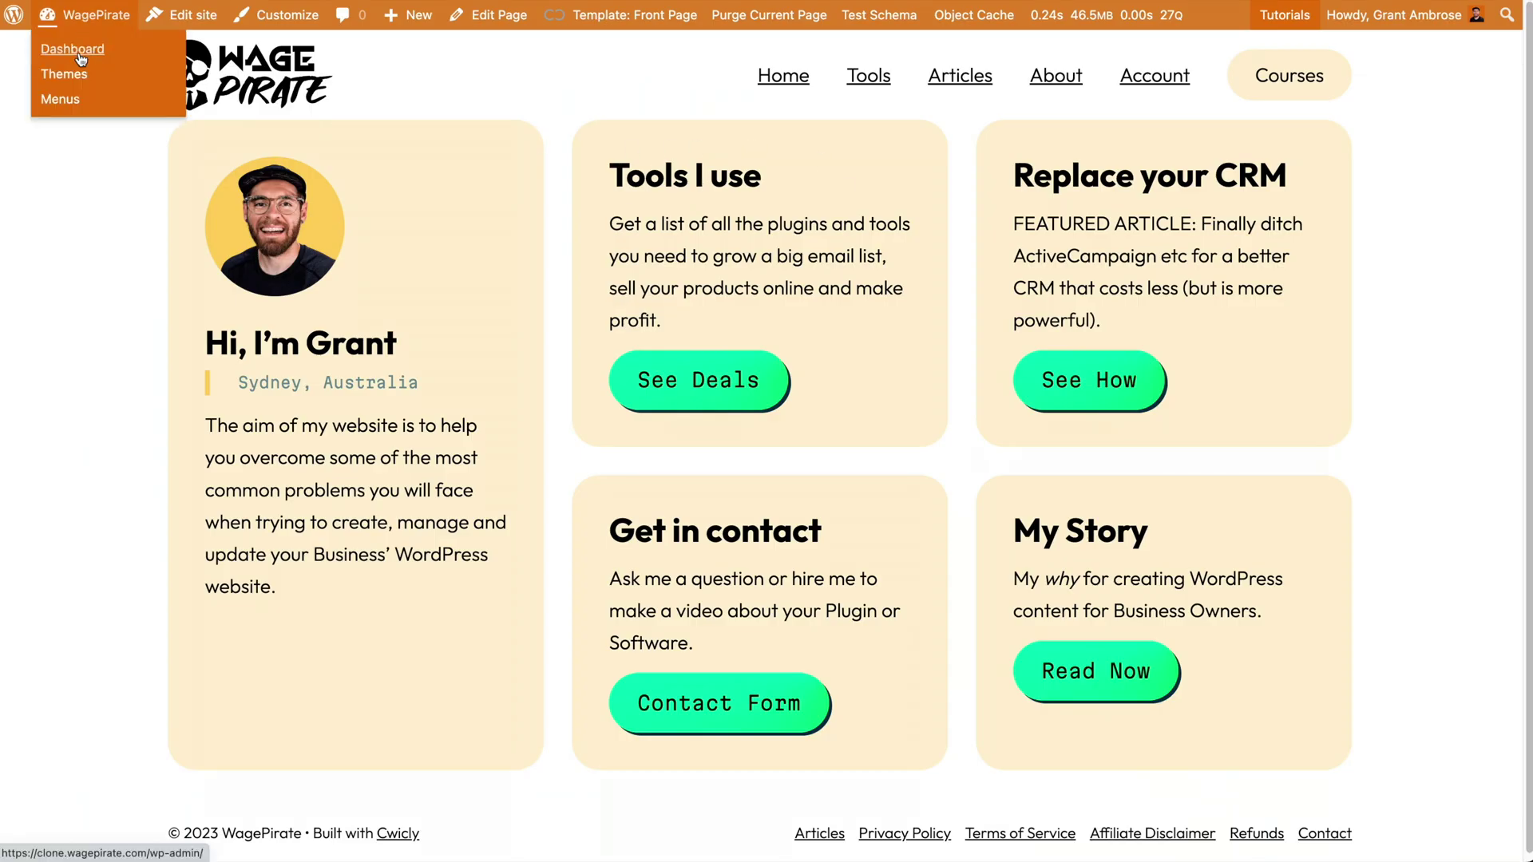
click(80, 59)
mouse_move(48, 237)
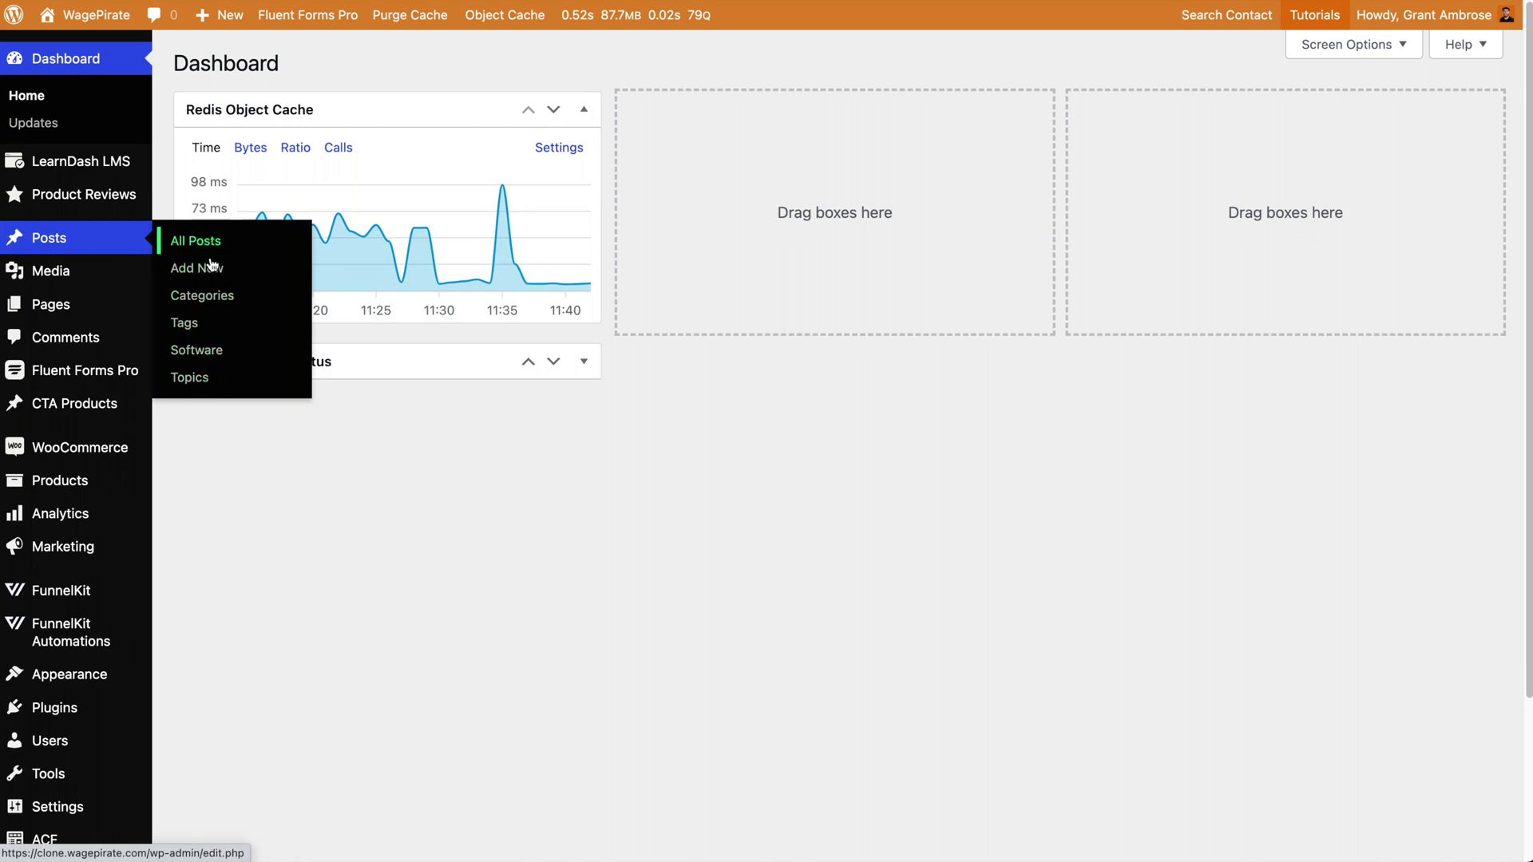
click(196, 350)
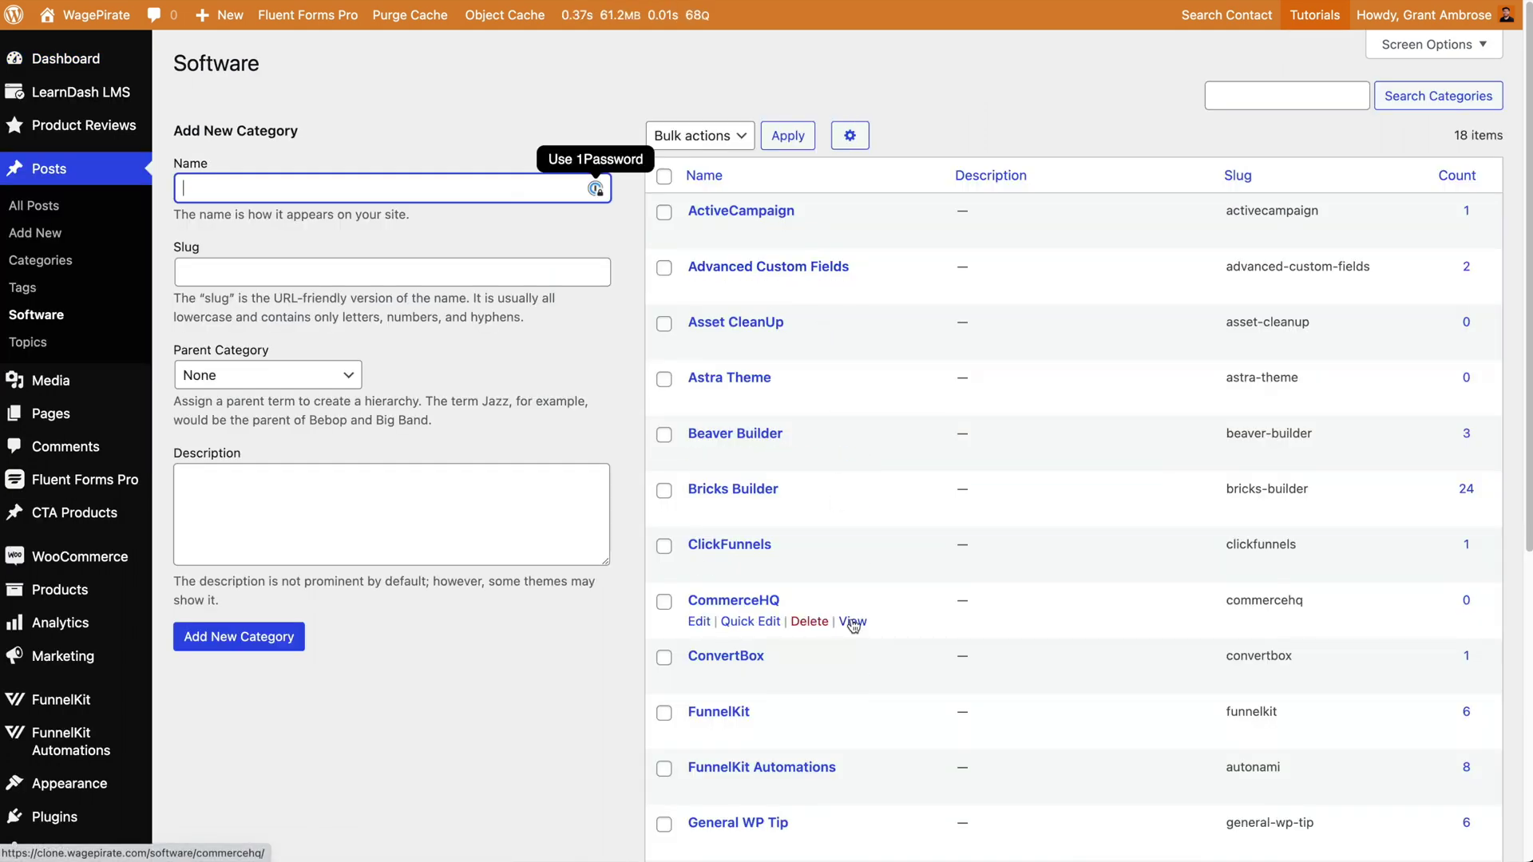
scroll(854, 627, down, 1)
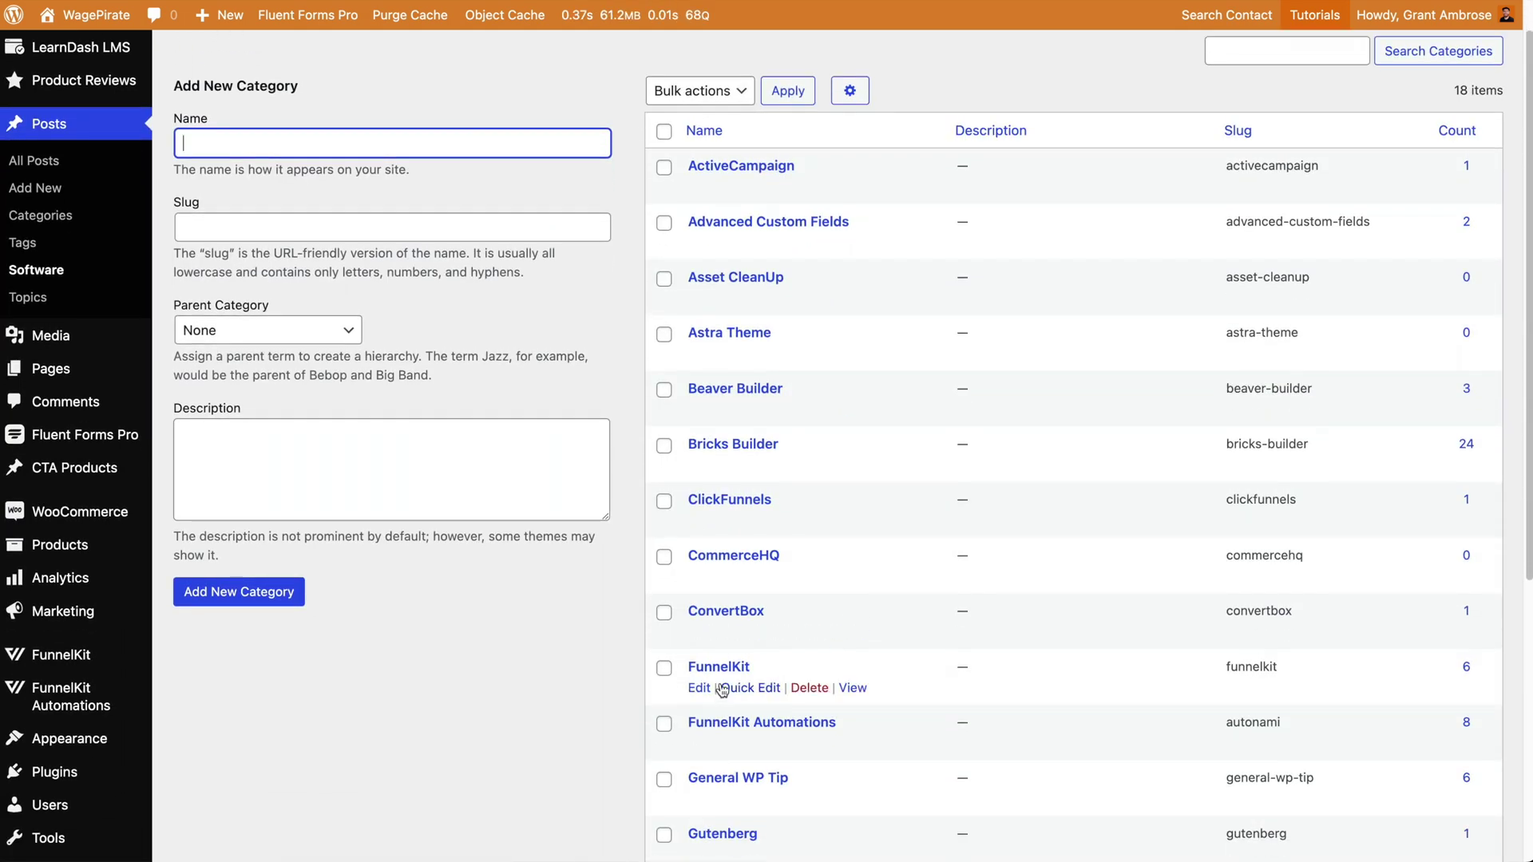
click(855, 690)
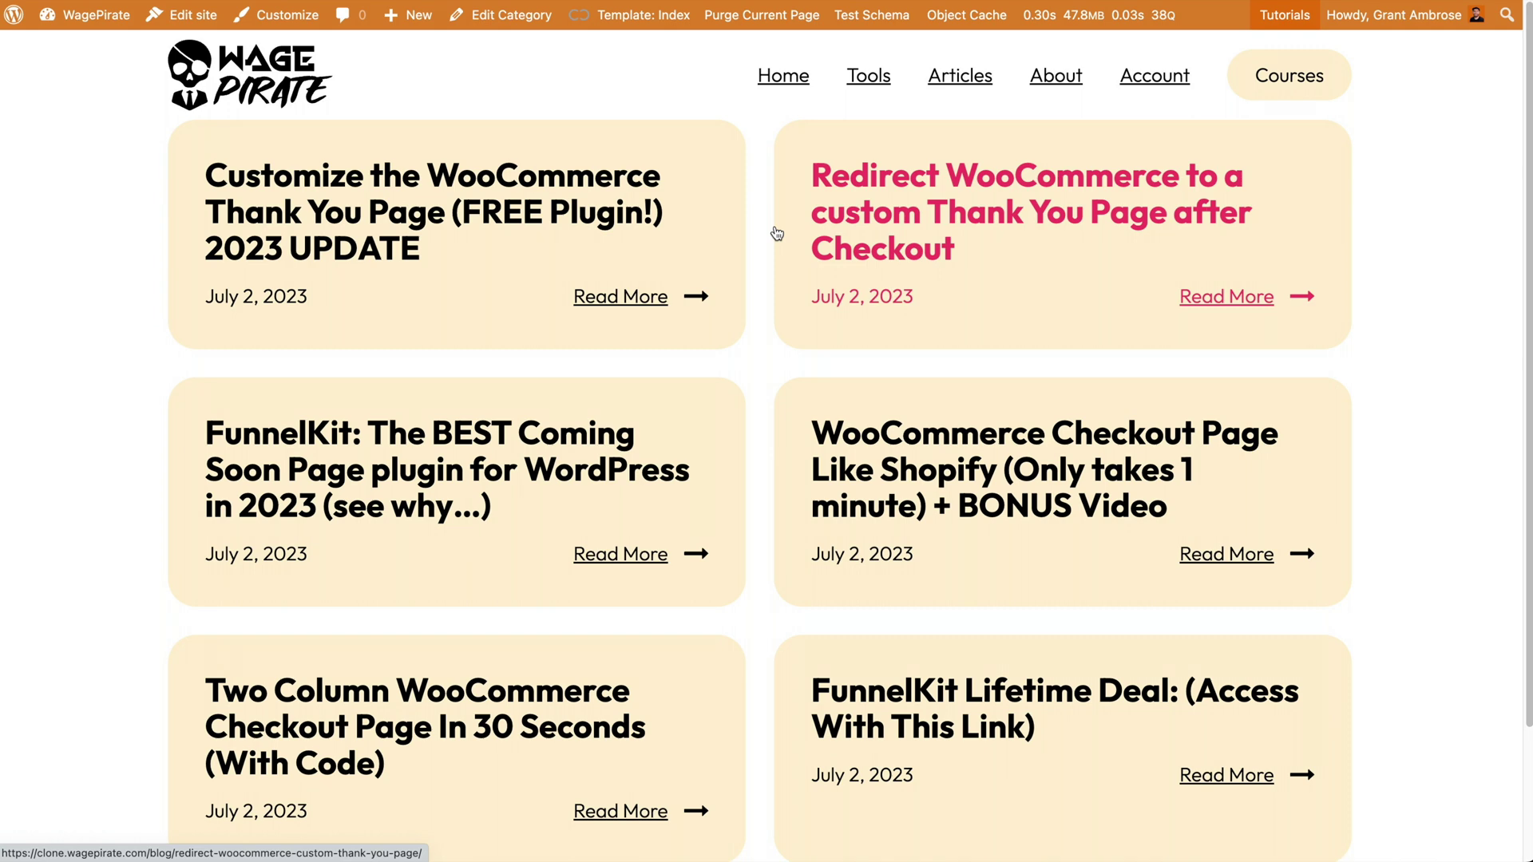
mouse_move(653, 25)
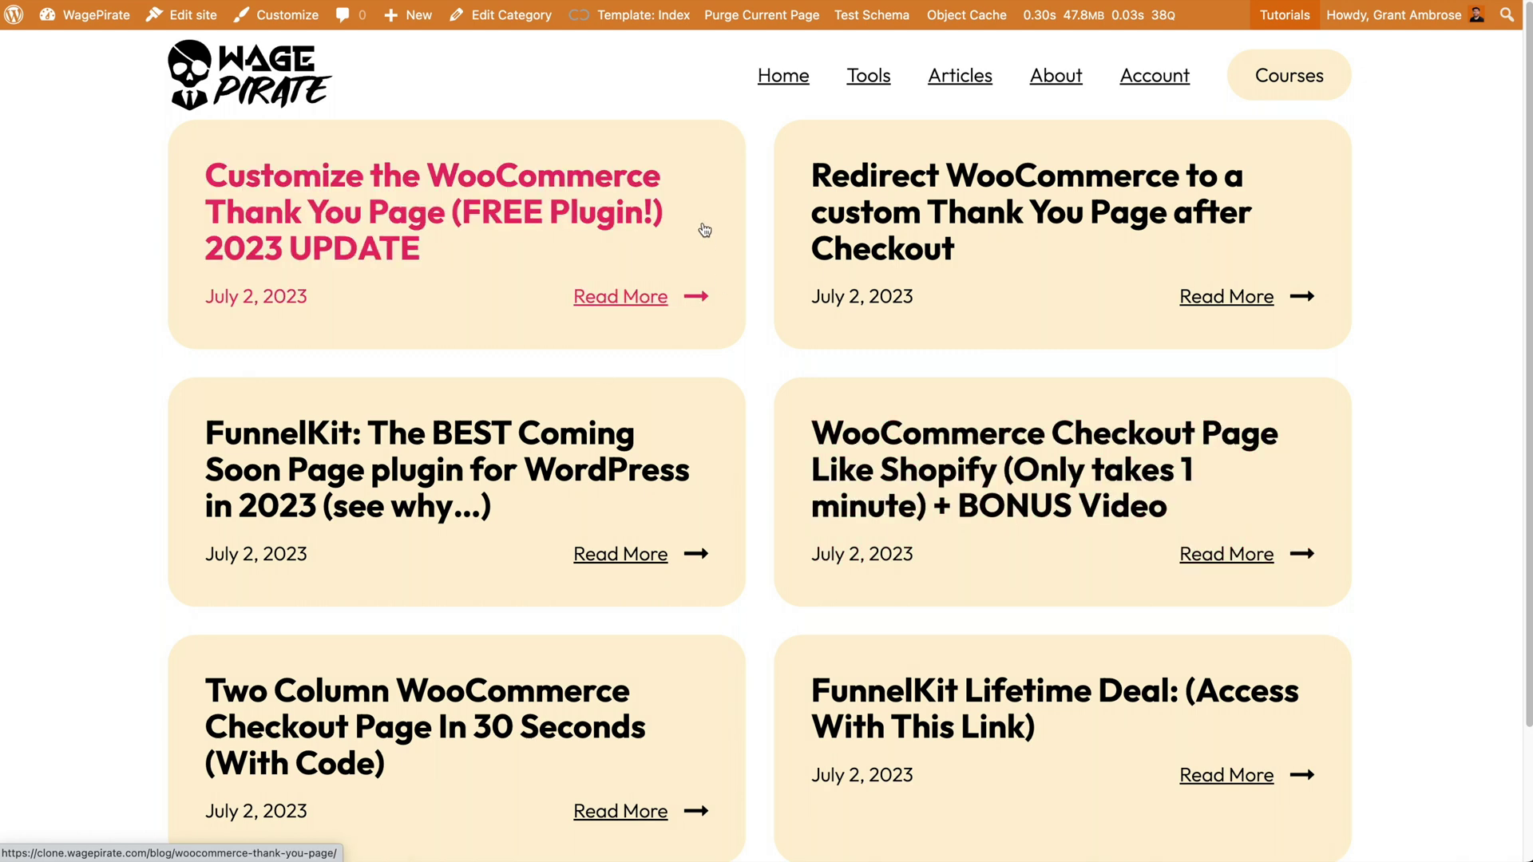
Go to the clone's Cwicly Themer and add a new default Archive template
mouse_move(642, 16)
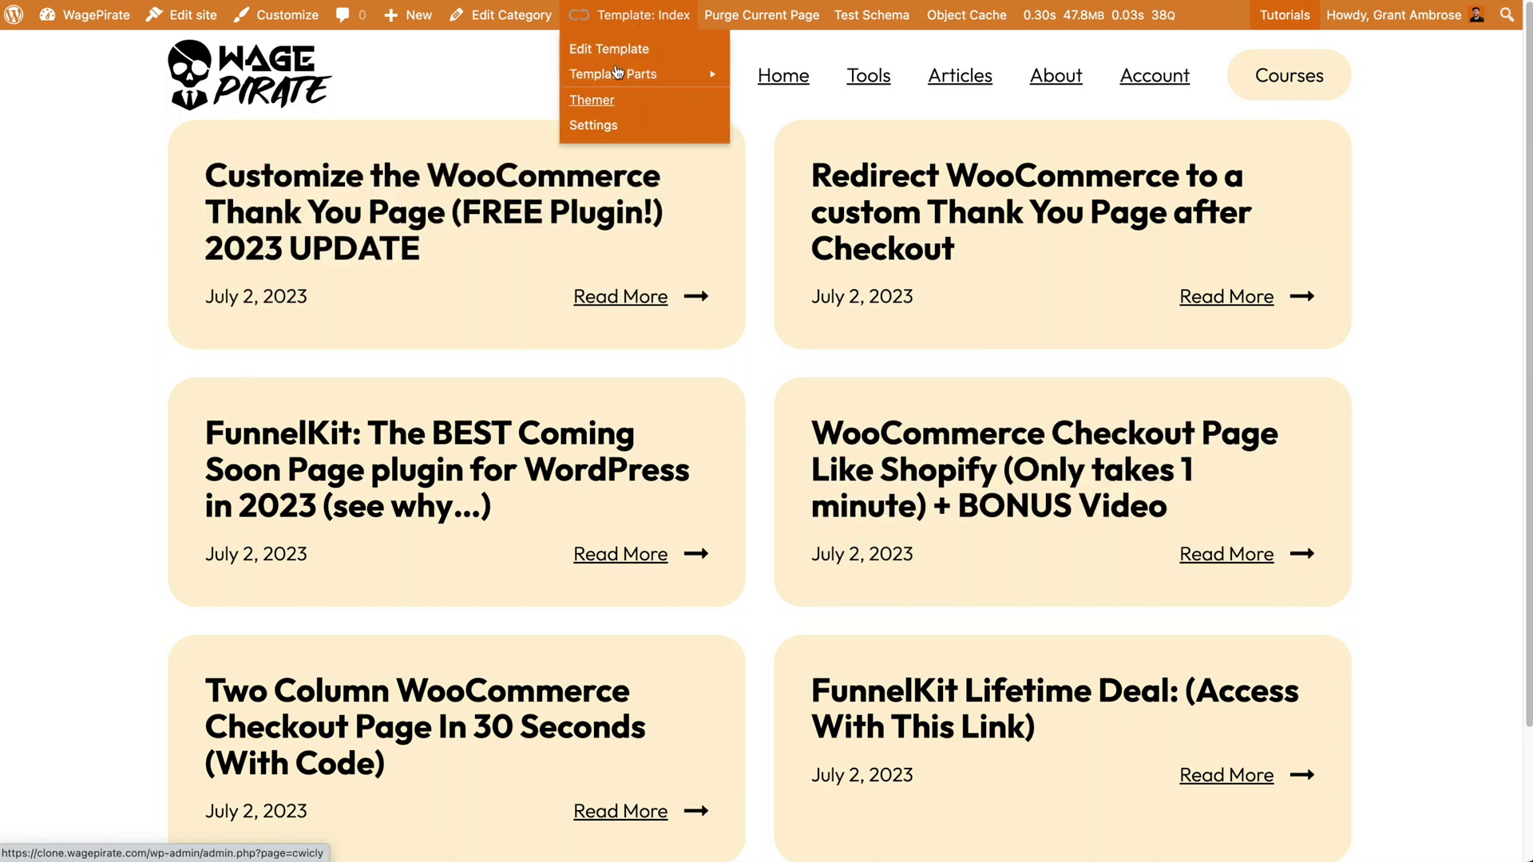
click(627, 100)
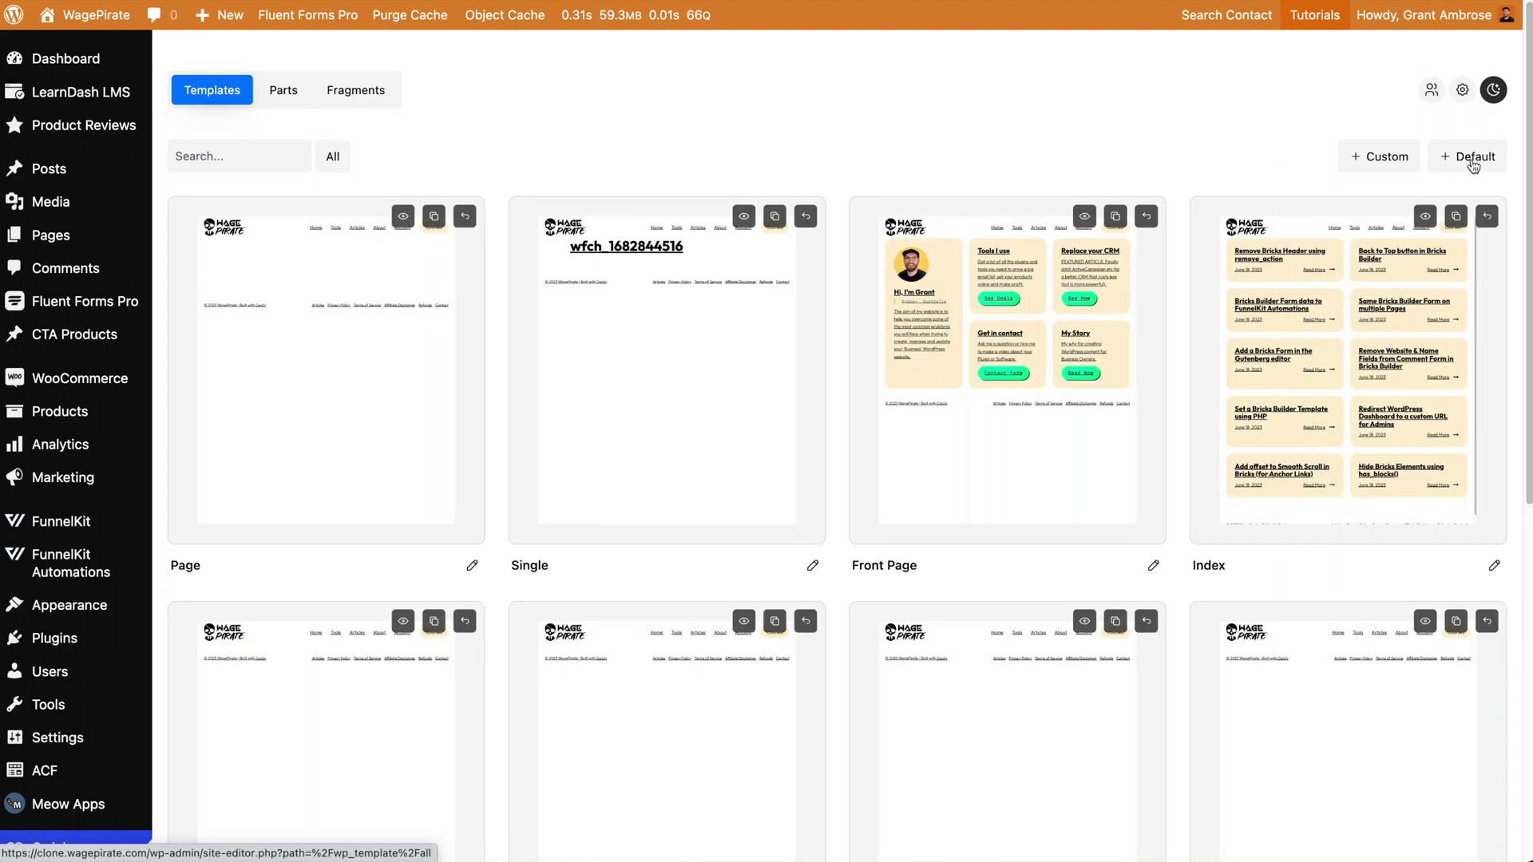
click(1475, 158)
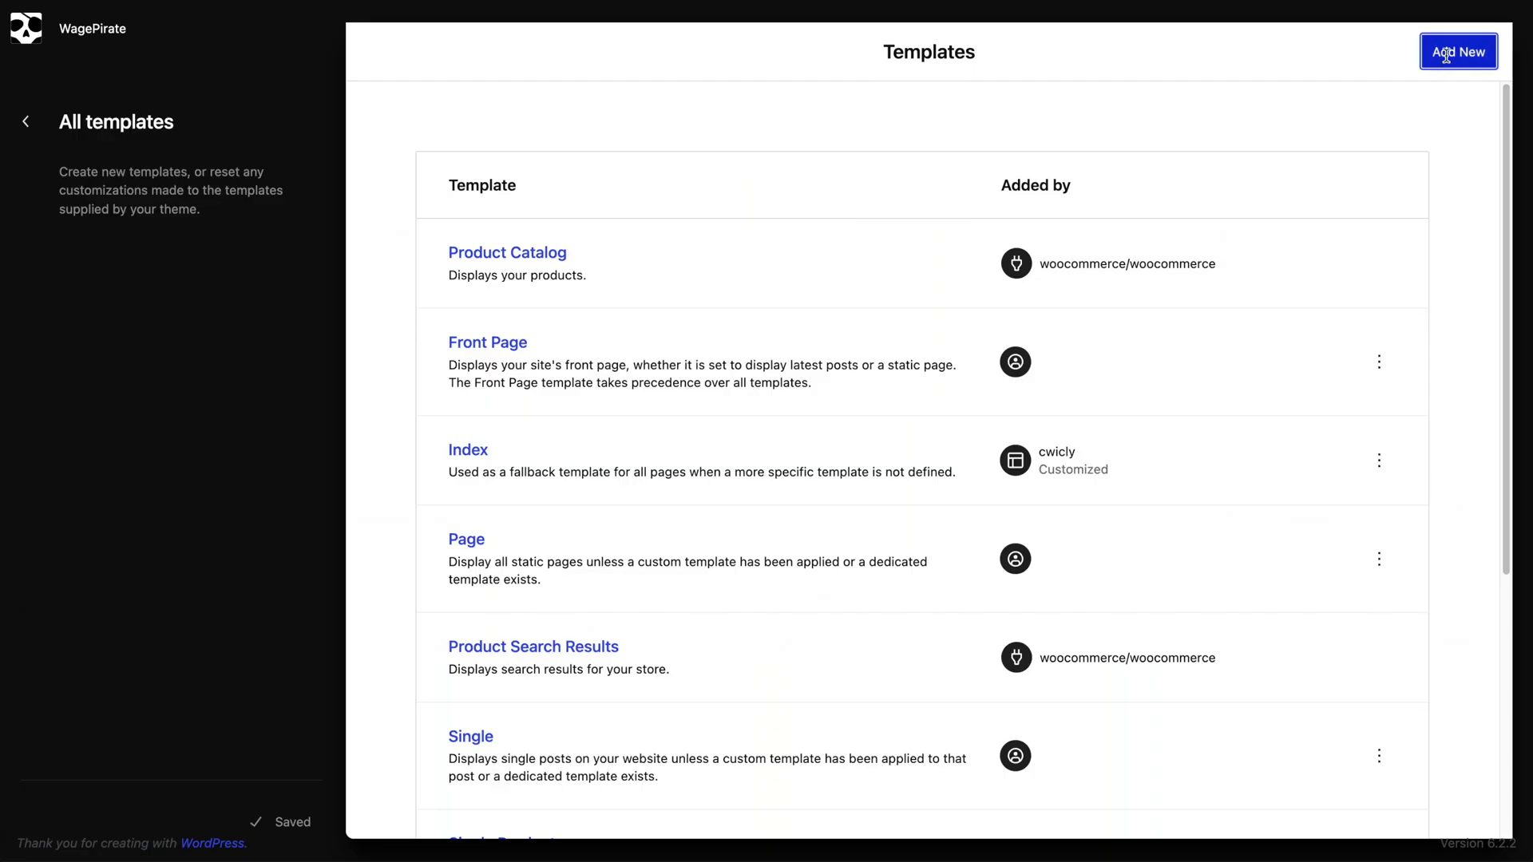
click(1447, 55)
click(1358, 139)
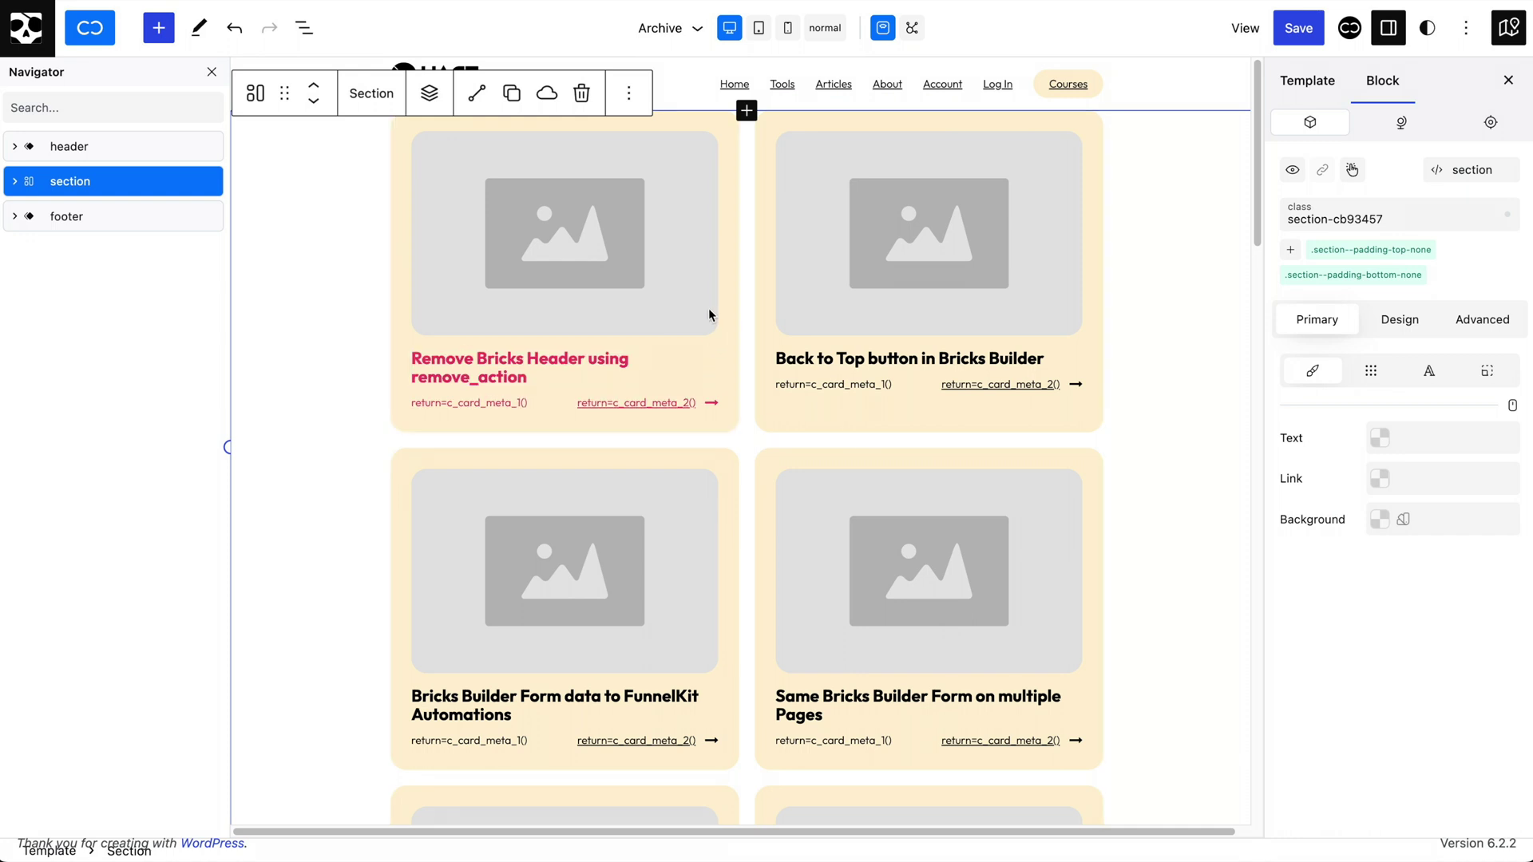
Expand the Archive template's section and turn off Auto Grid on its Query Template block
mouse_move(92, 176)
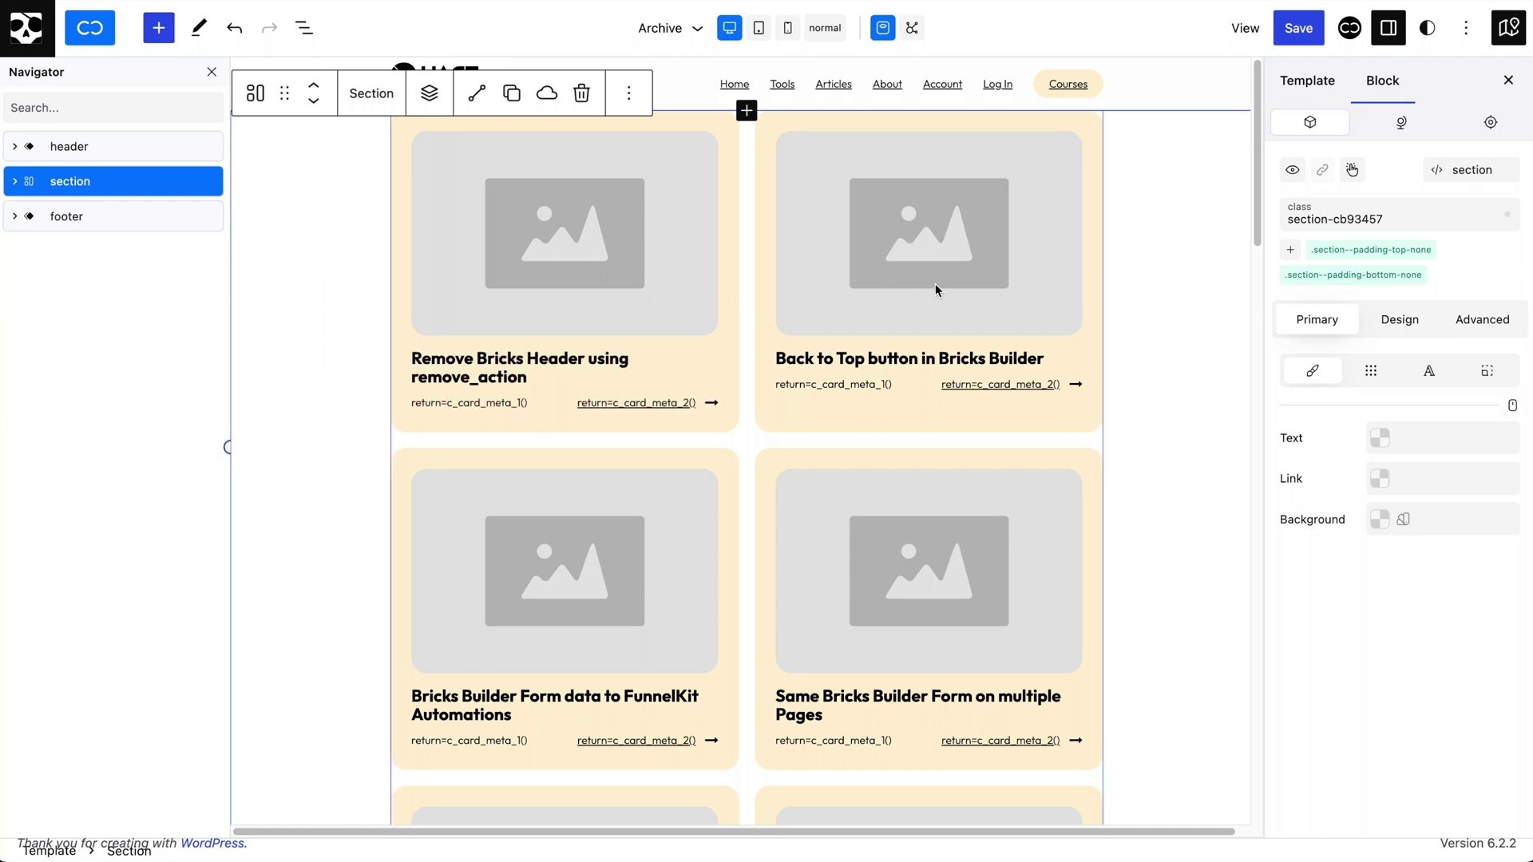
click(40, 188)
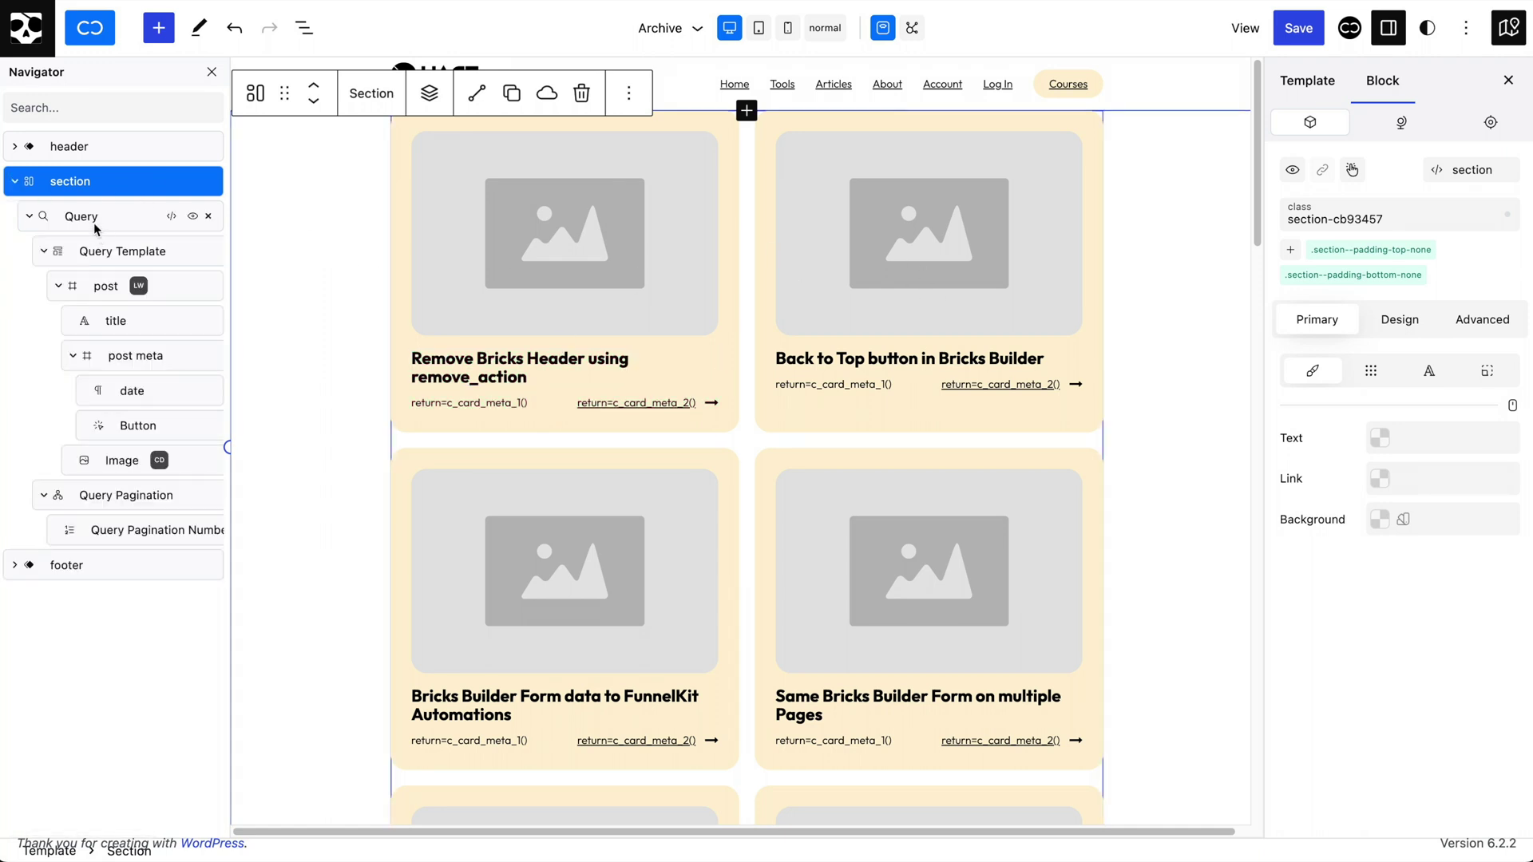
click(93, 220)
click(127, 251)
click(1492, 523)
click(1505, 592)
click(1506, 592)
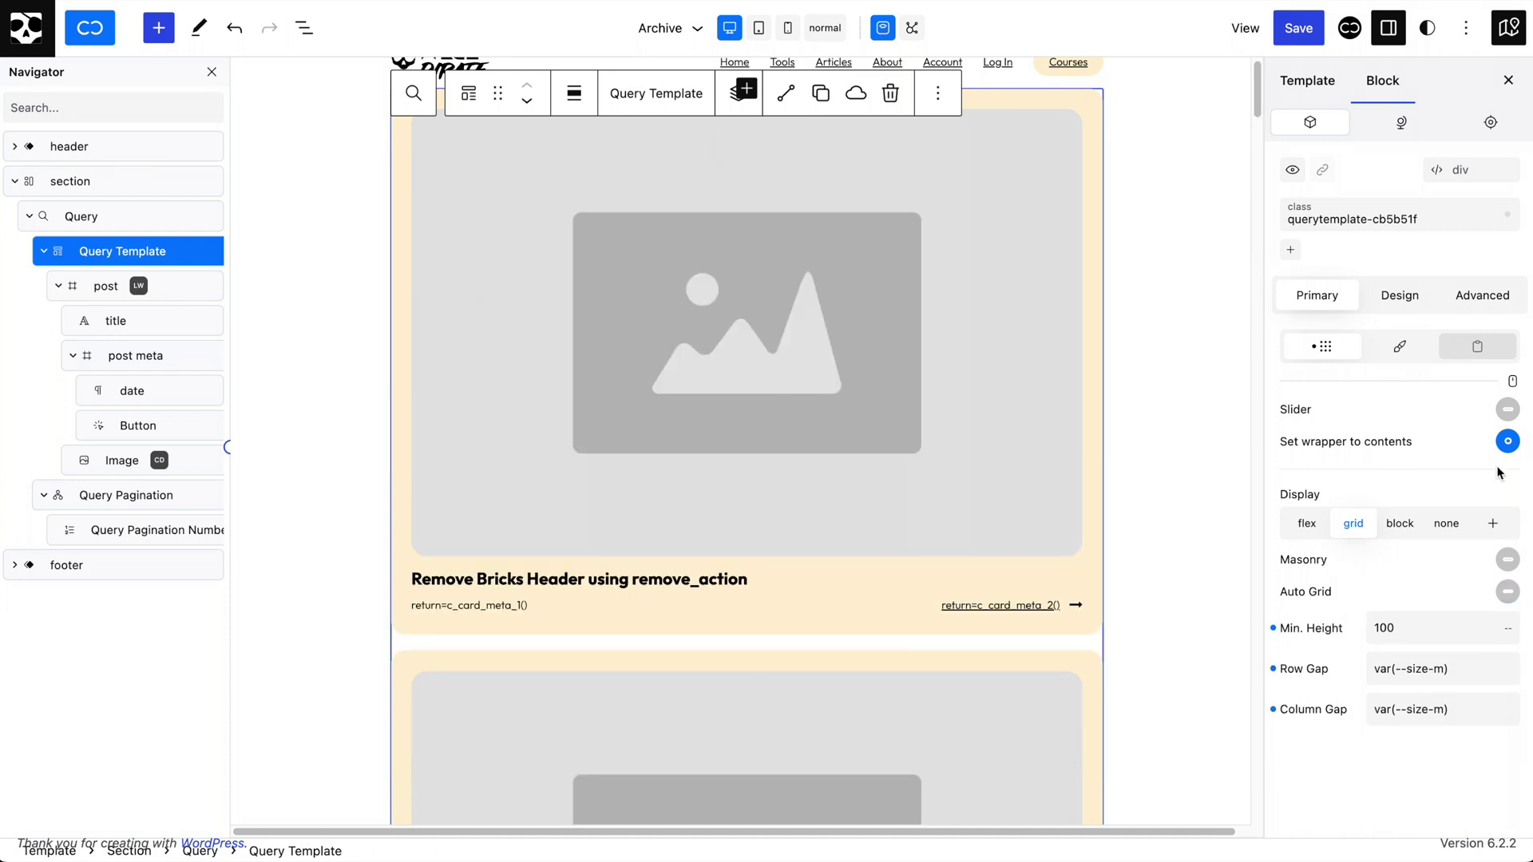
Set the Query Template block's maximum width to var(--max-w-content)
click(1402, 293)
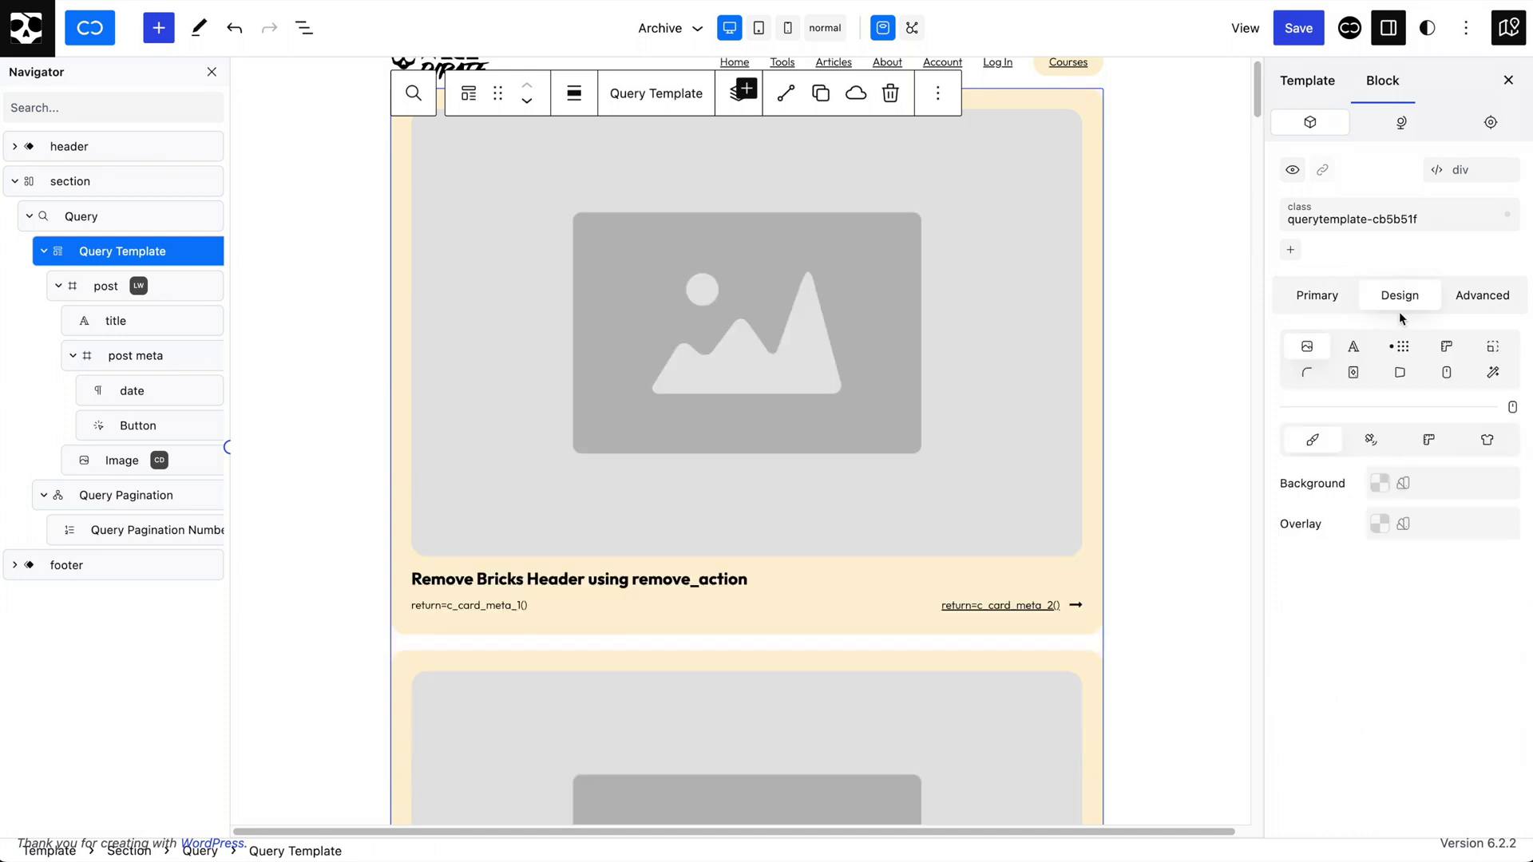
click(1447, 346)
click(1445, 586)
text(var())
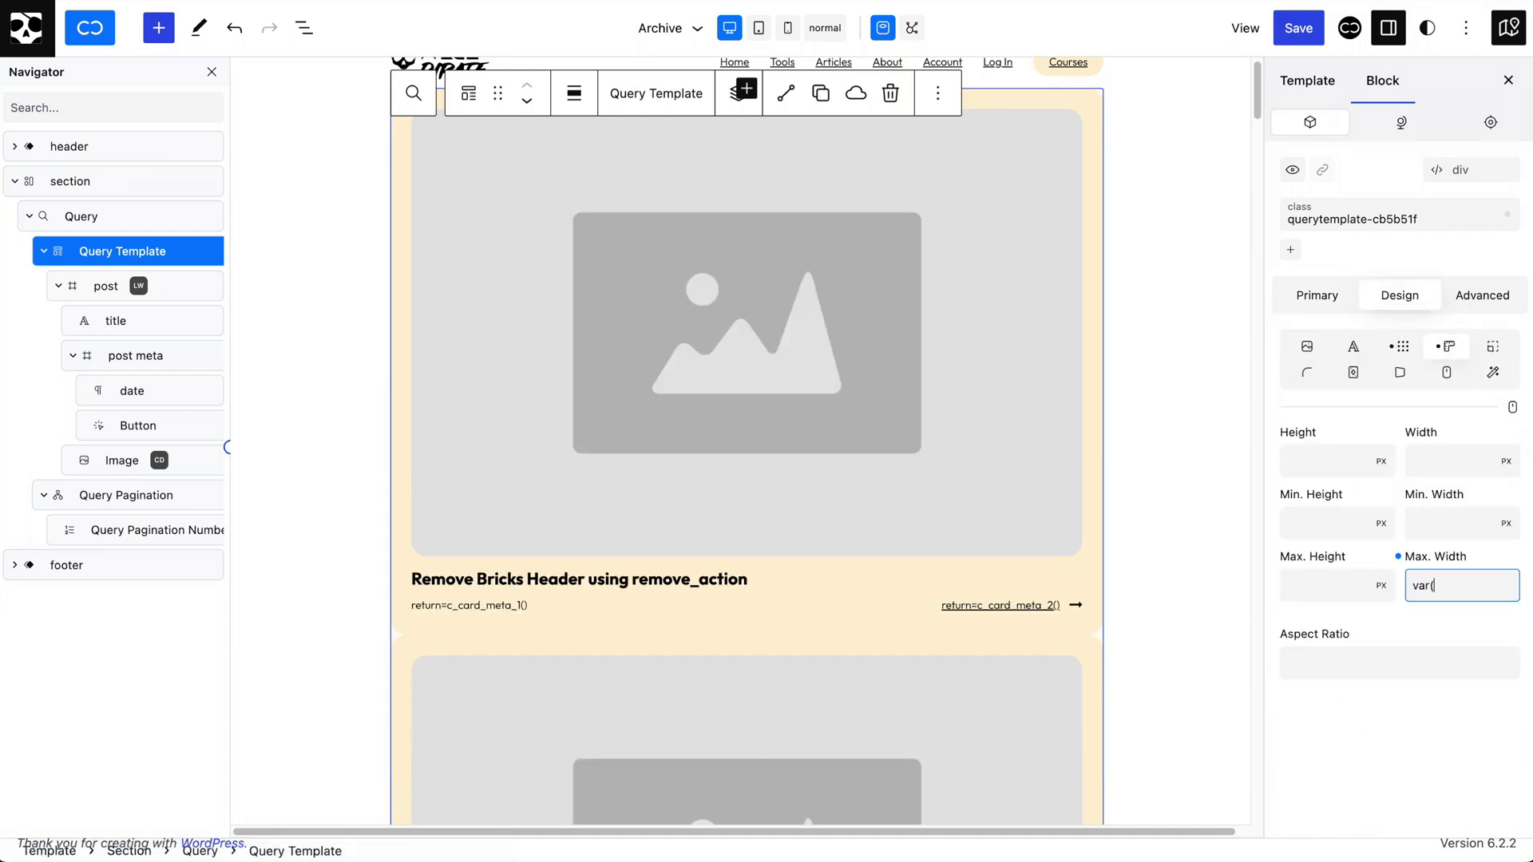
text(--max-w-content)
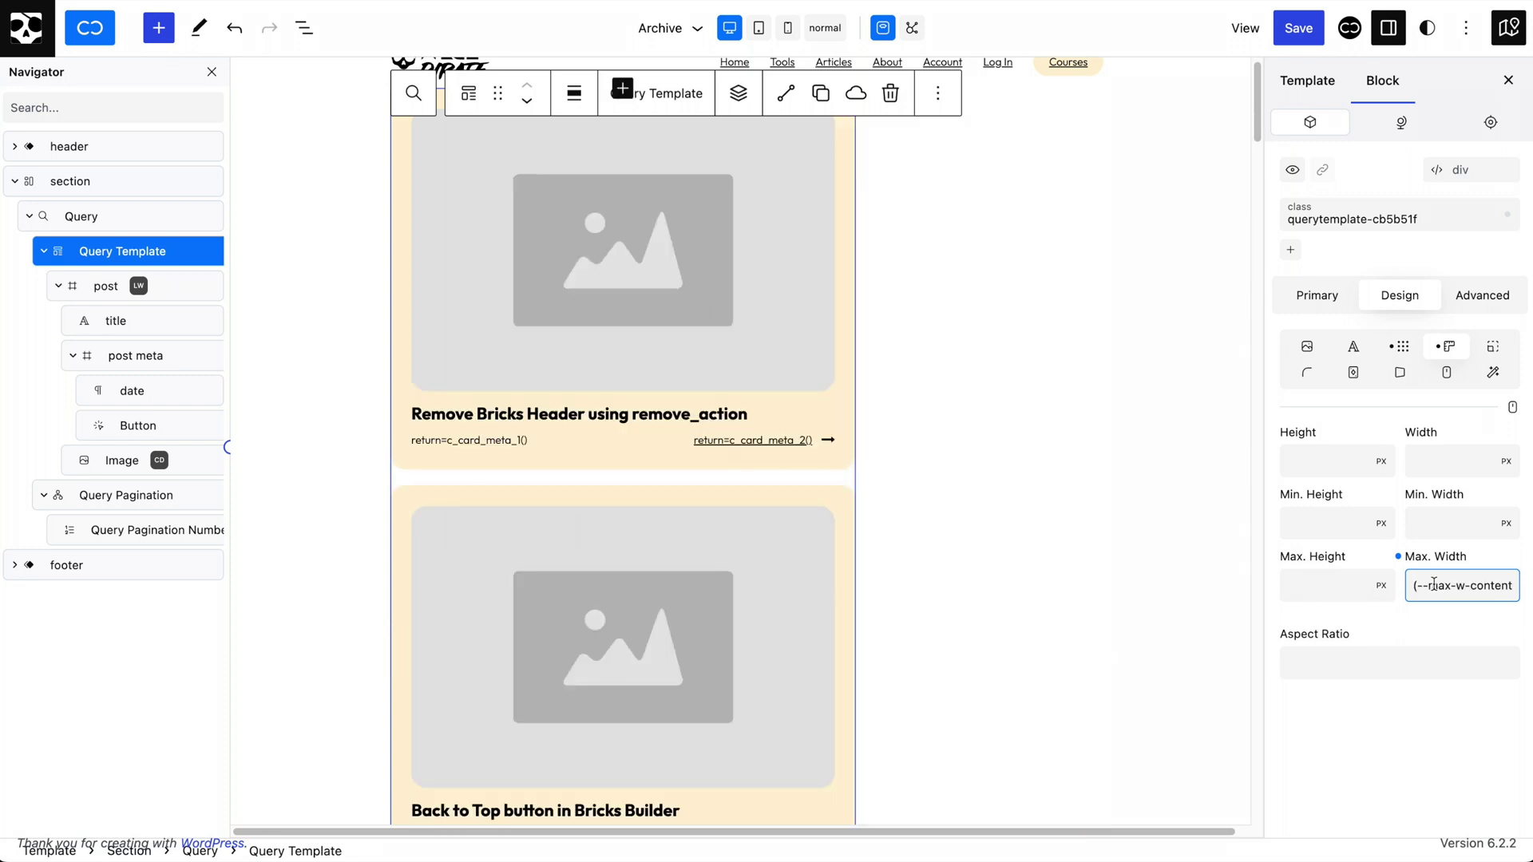
Center the Query Template block with auto left and right margins, and save the Archive template
click(1493, 345)
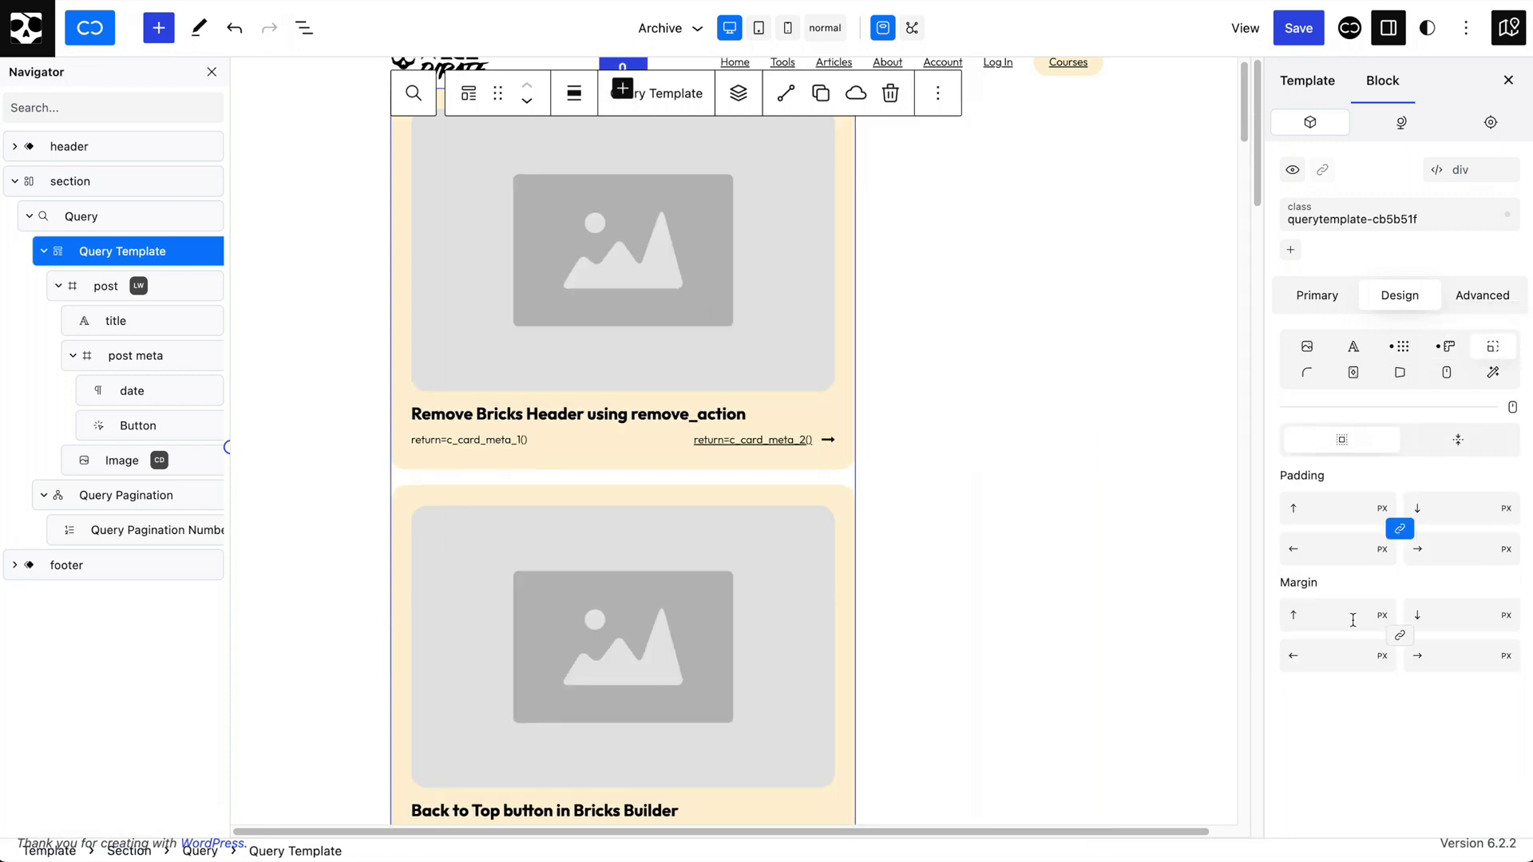
click(1338, 656)
text(auto)
click(1453, 656)
text(auto)
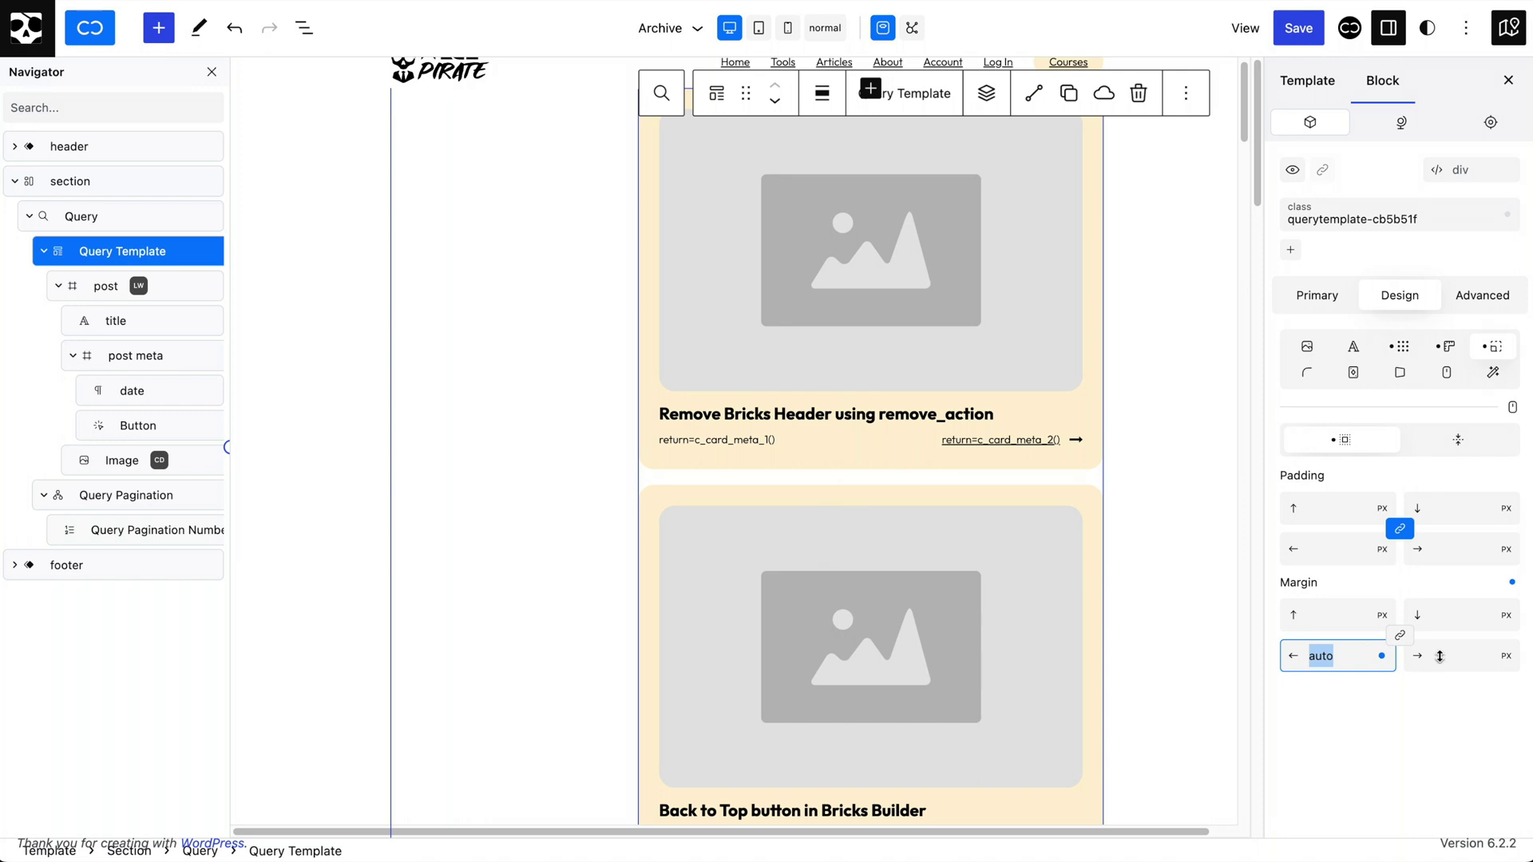
click(1291, 34)
click(1292, 34)
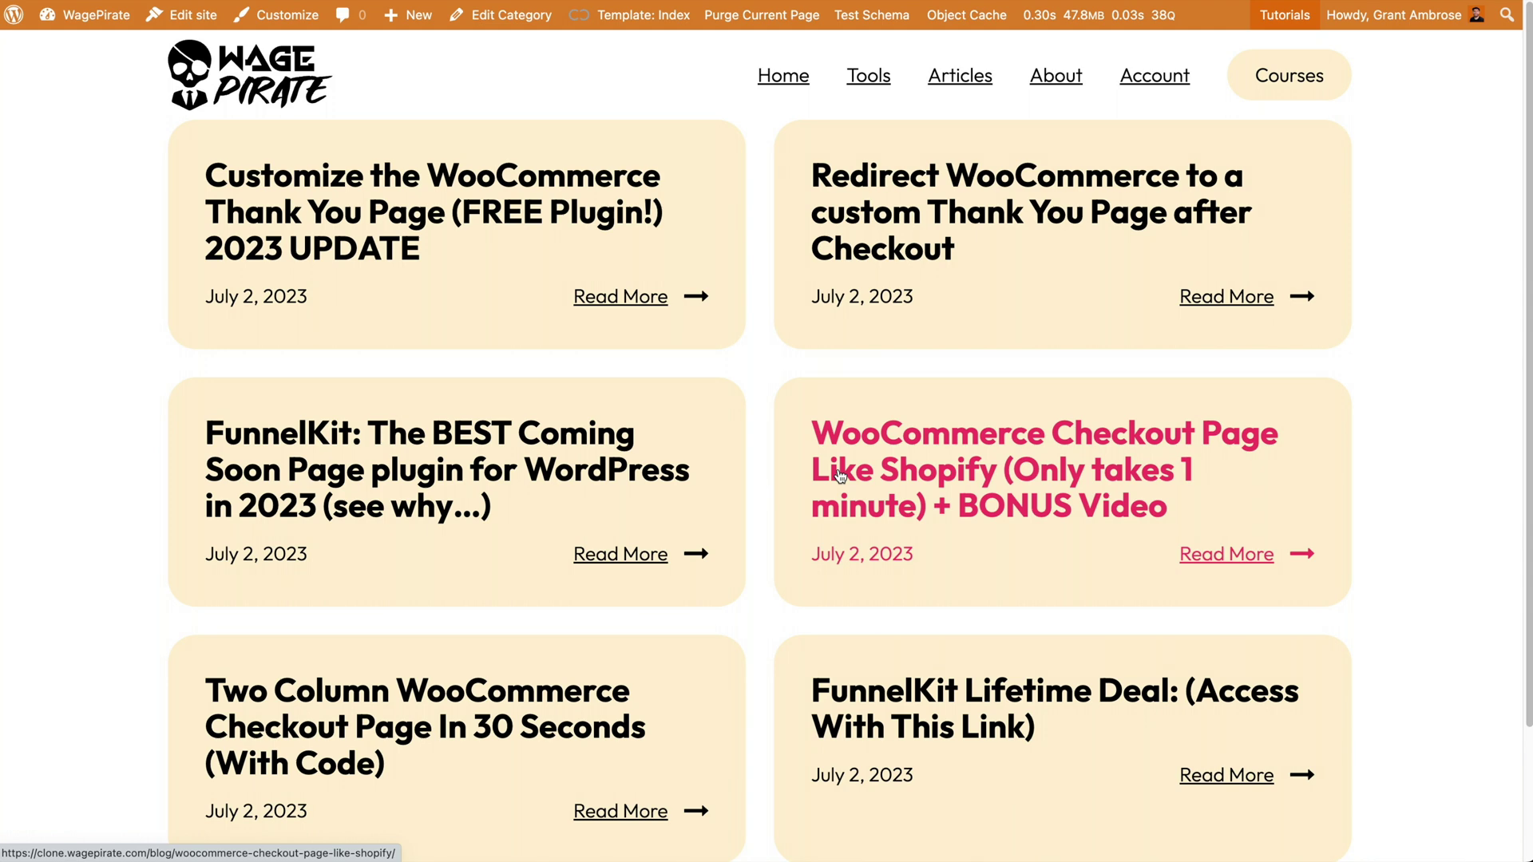
Reload the clone's FunnelKit software archive and check its template and post card layout down the page
key(super+r)
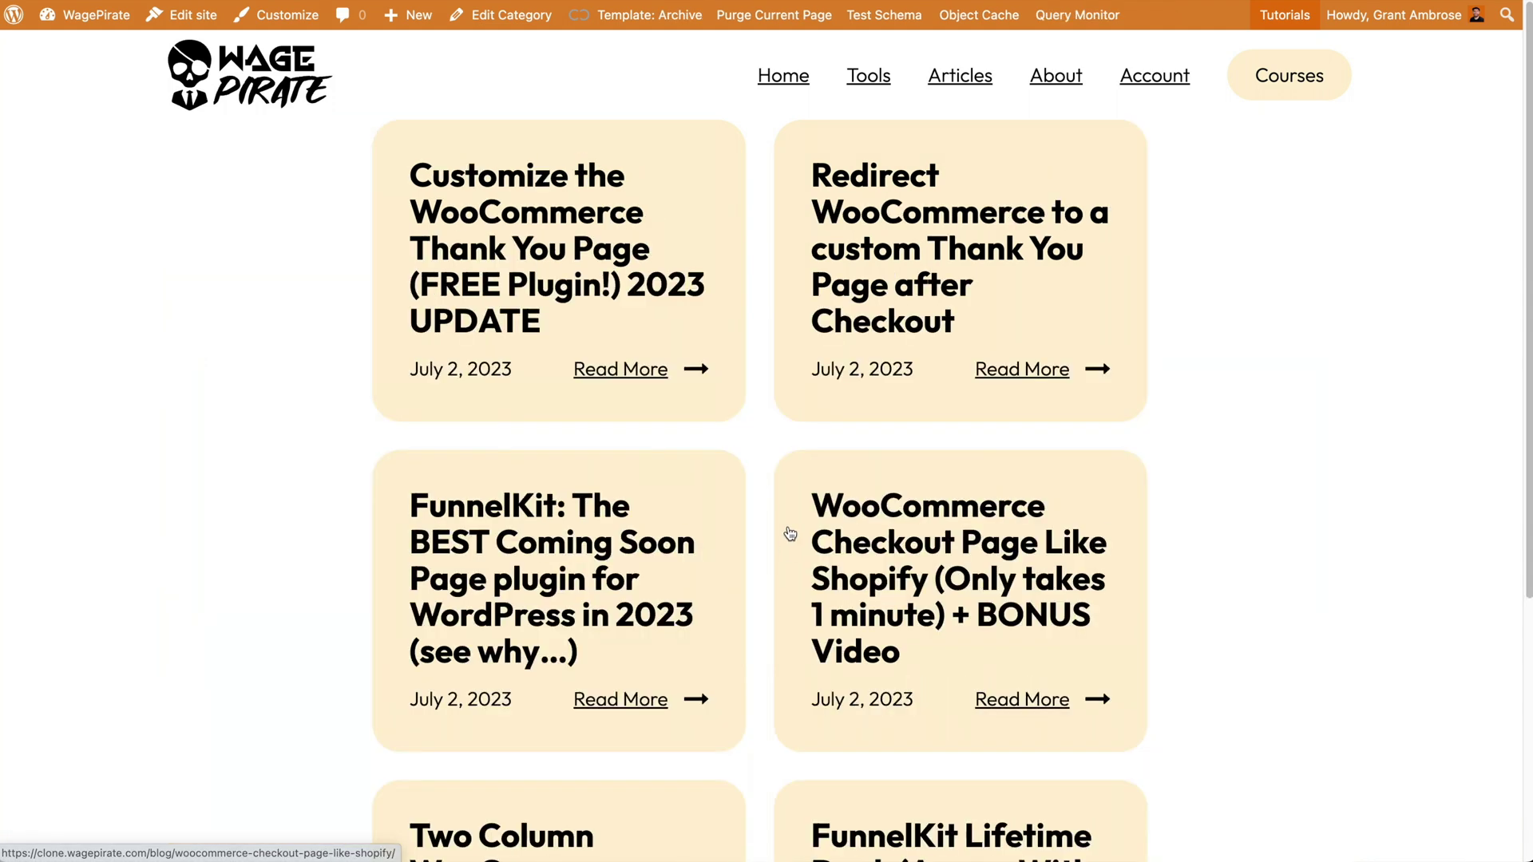
mouse_move(666, 24)
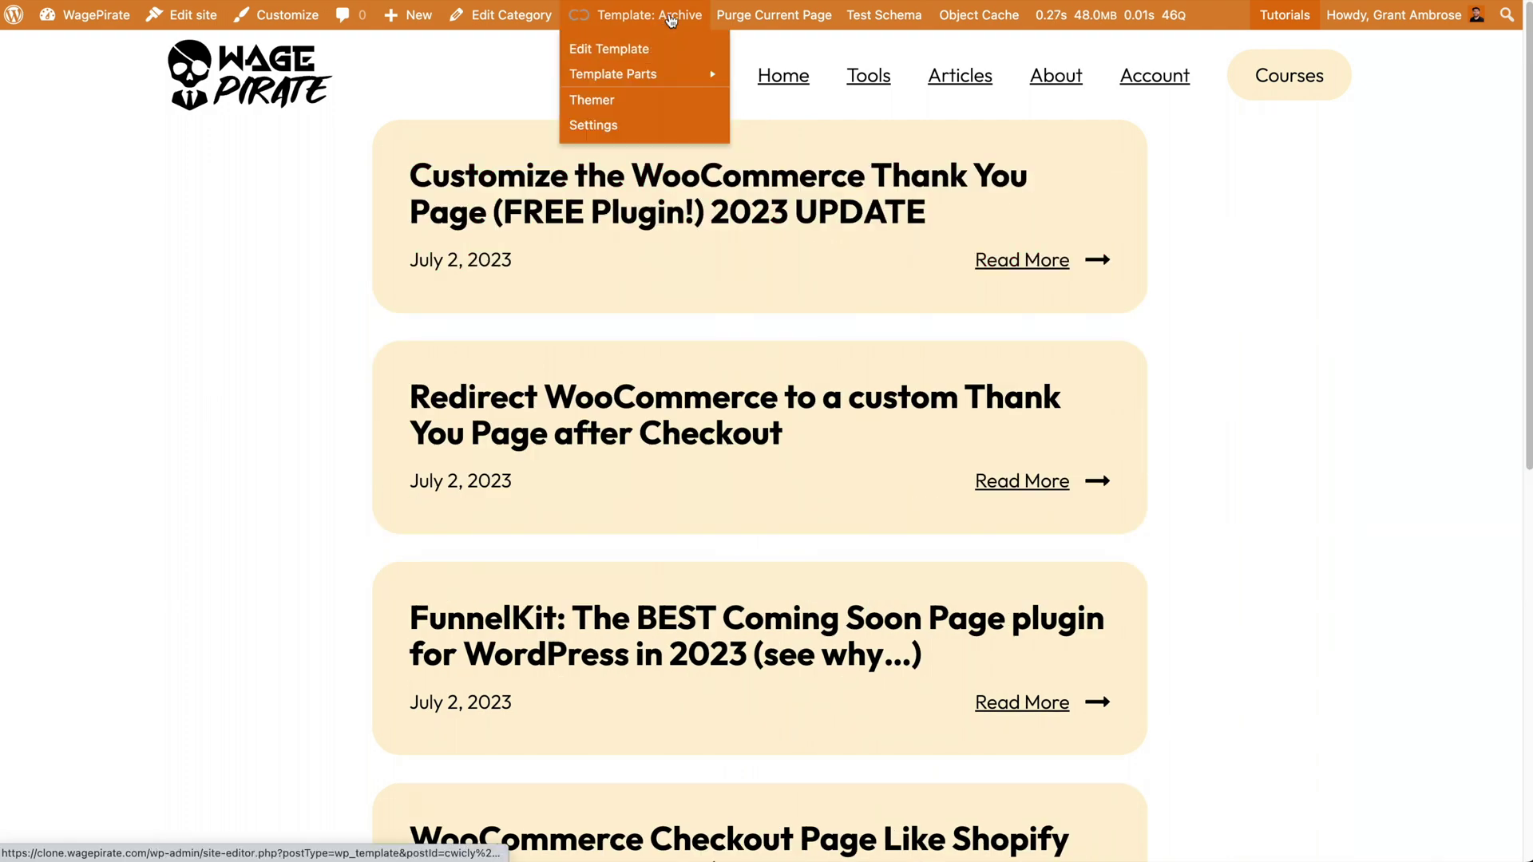
scroll(801, 486, down, 1)
scroll(802, 486, down, 10)
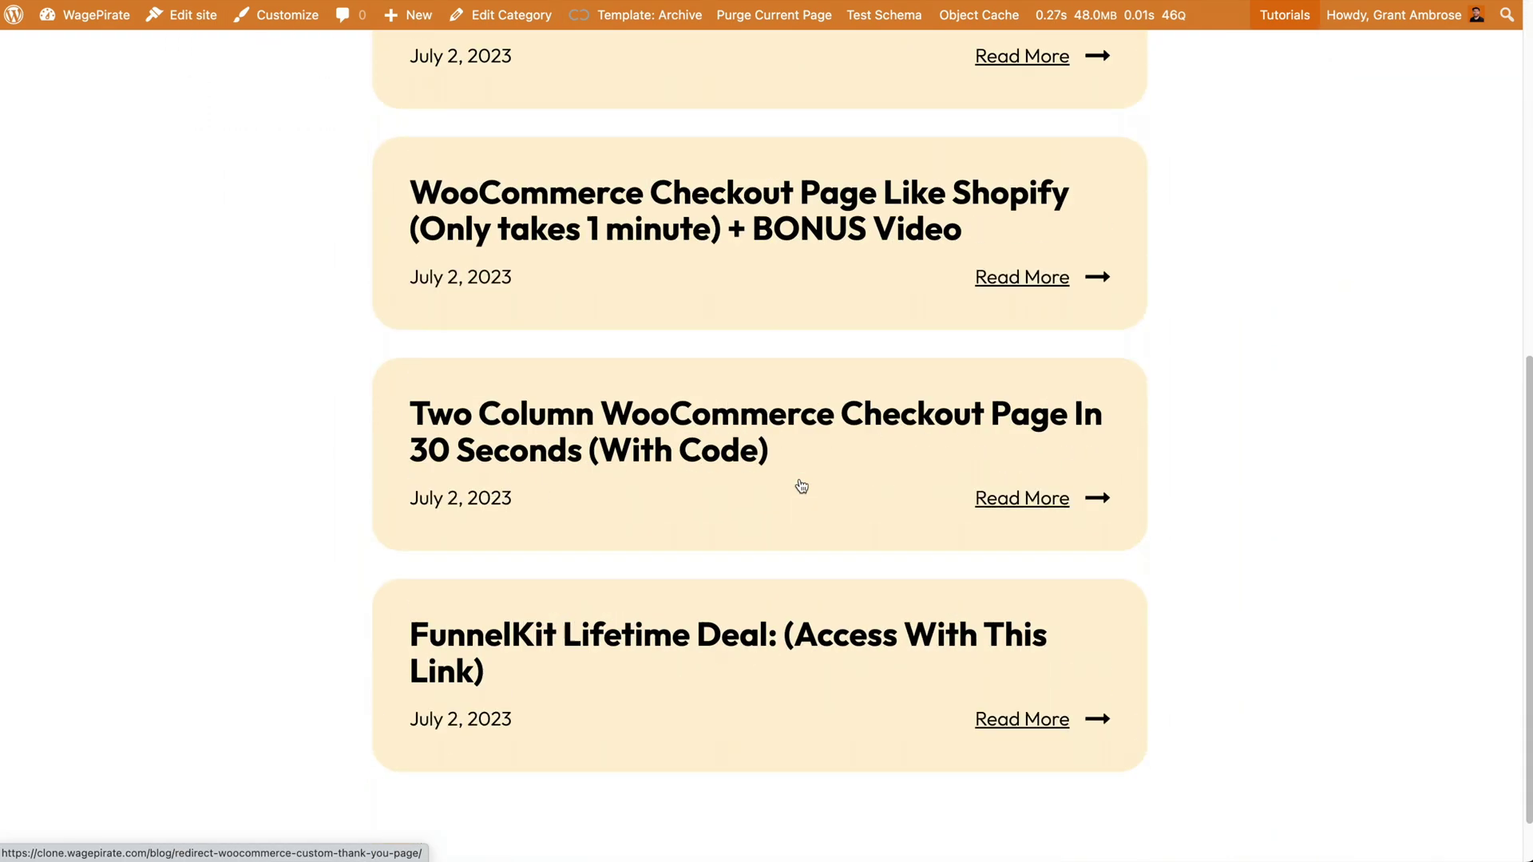
scroll(799, 483, up, 10)
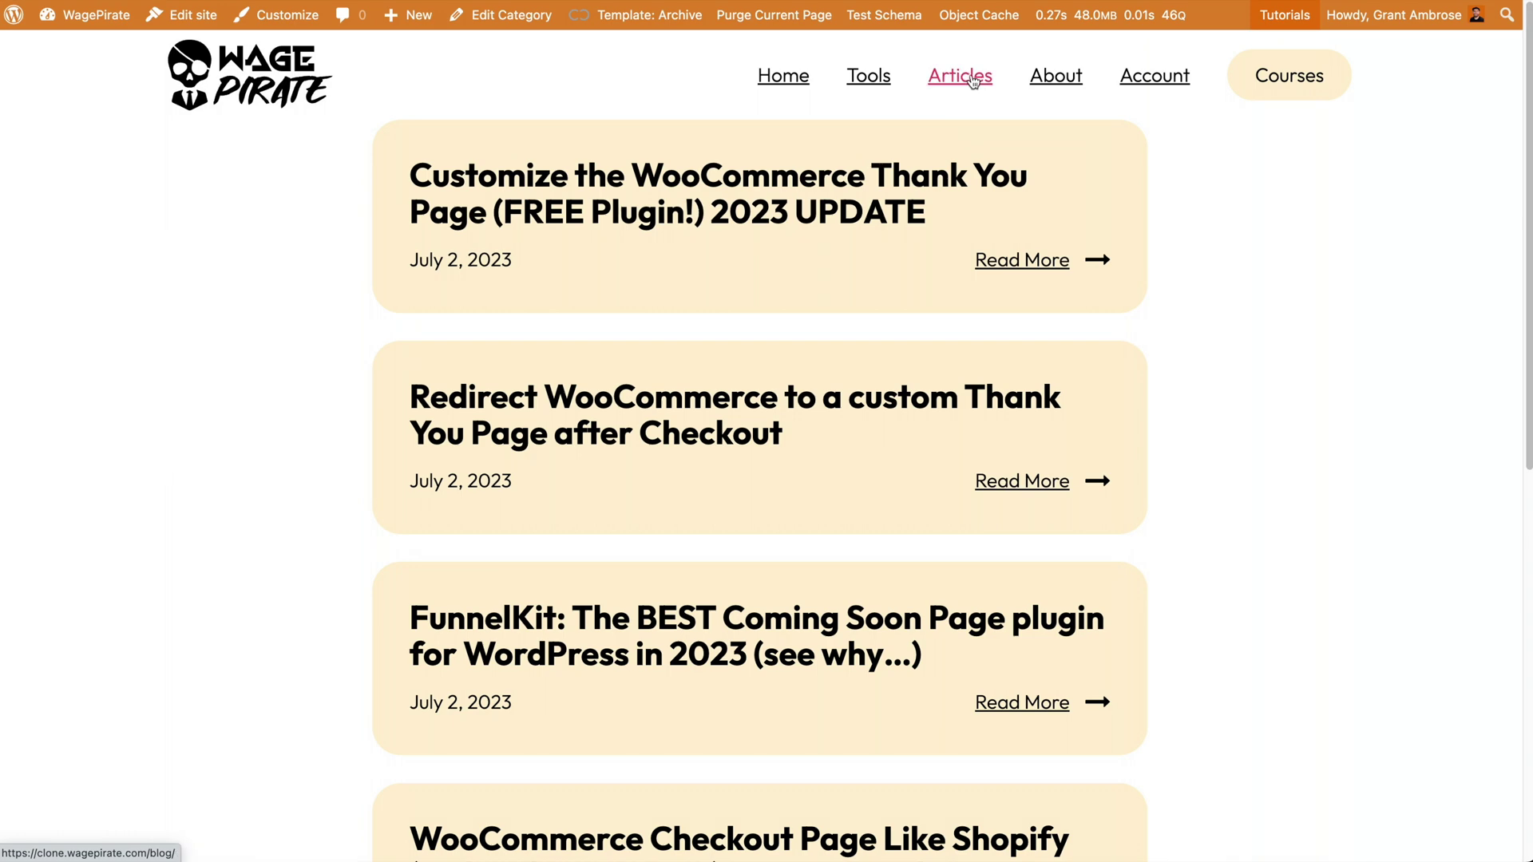
Visit the clone's Articles, Home and Tools pages to check their layouts and templates
click(961, 76)
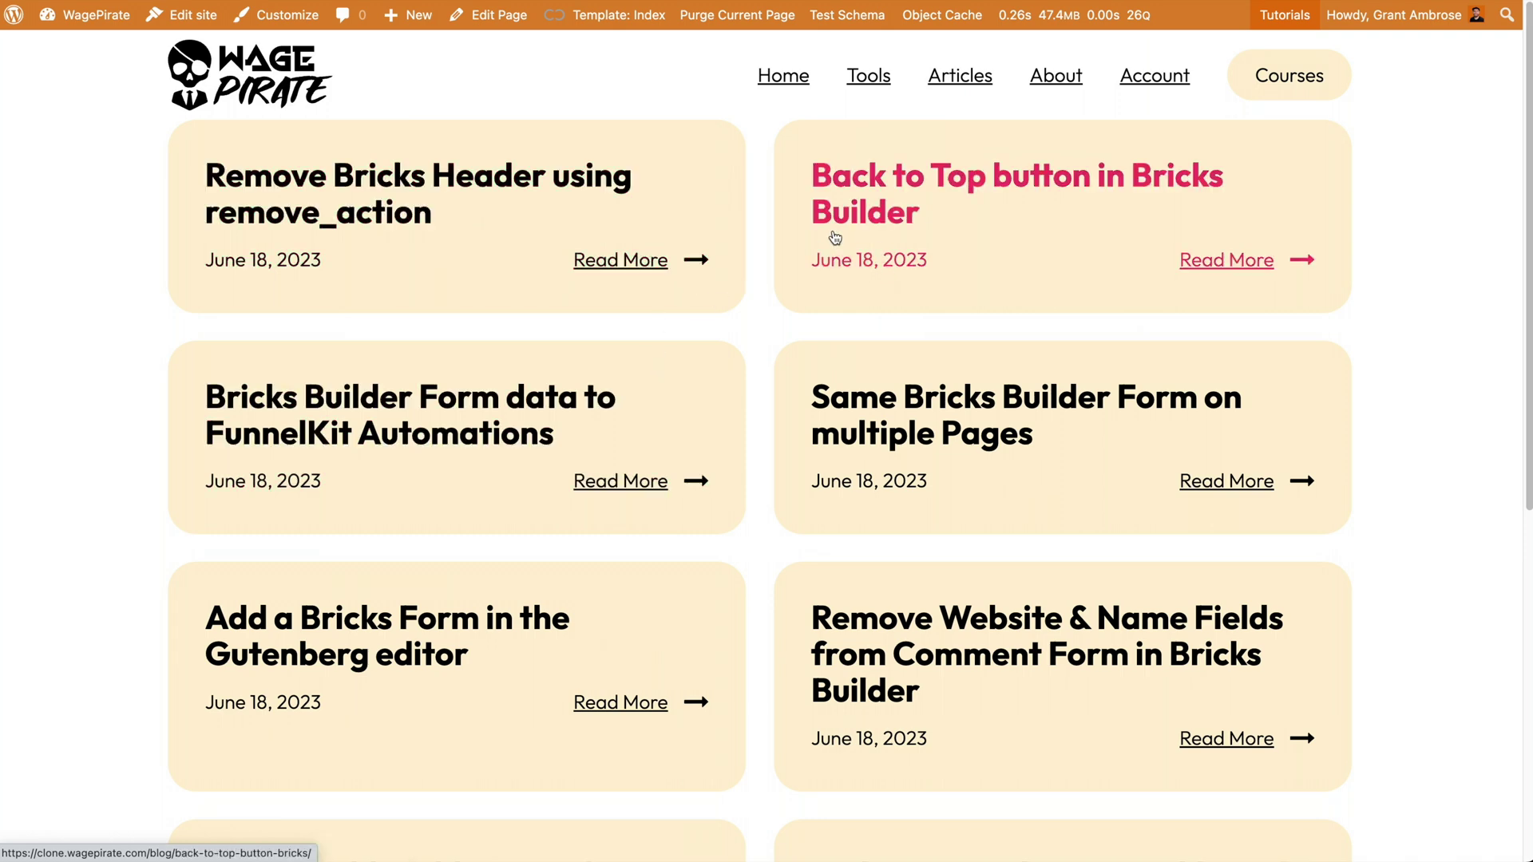
click(784, 78)
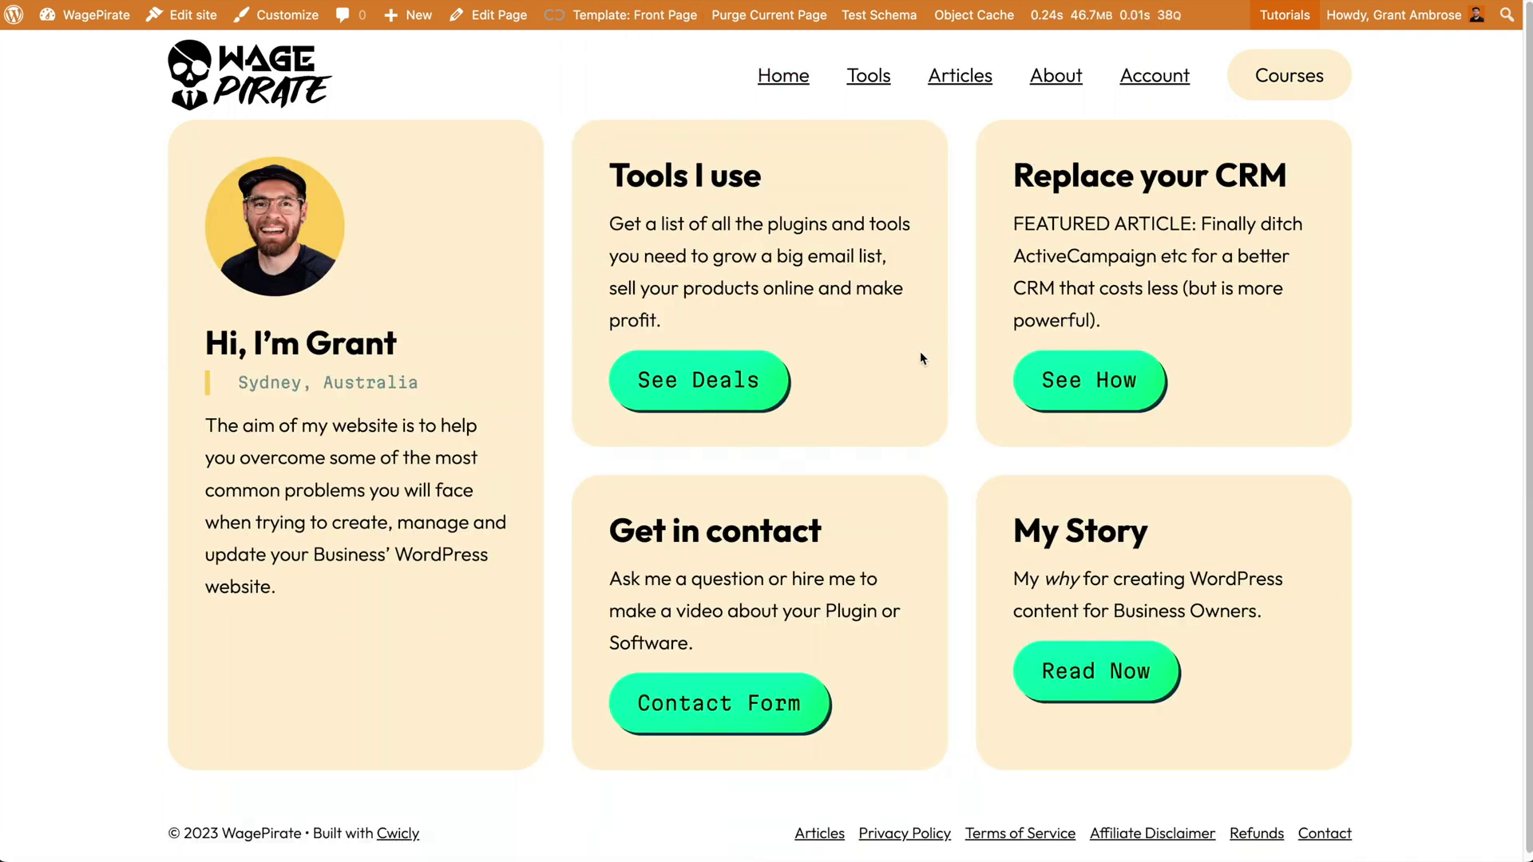
click(872, 80)
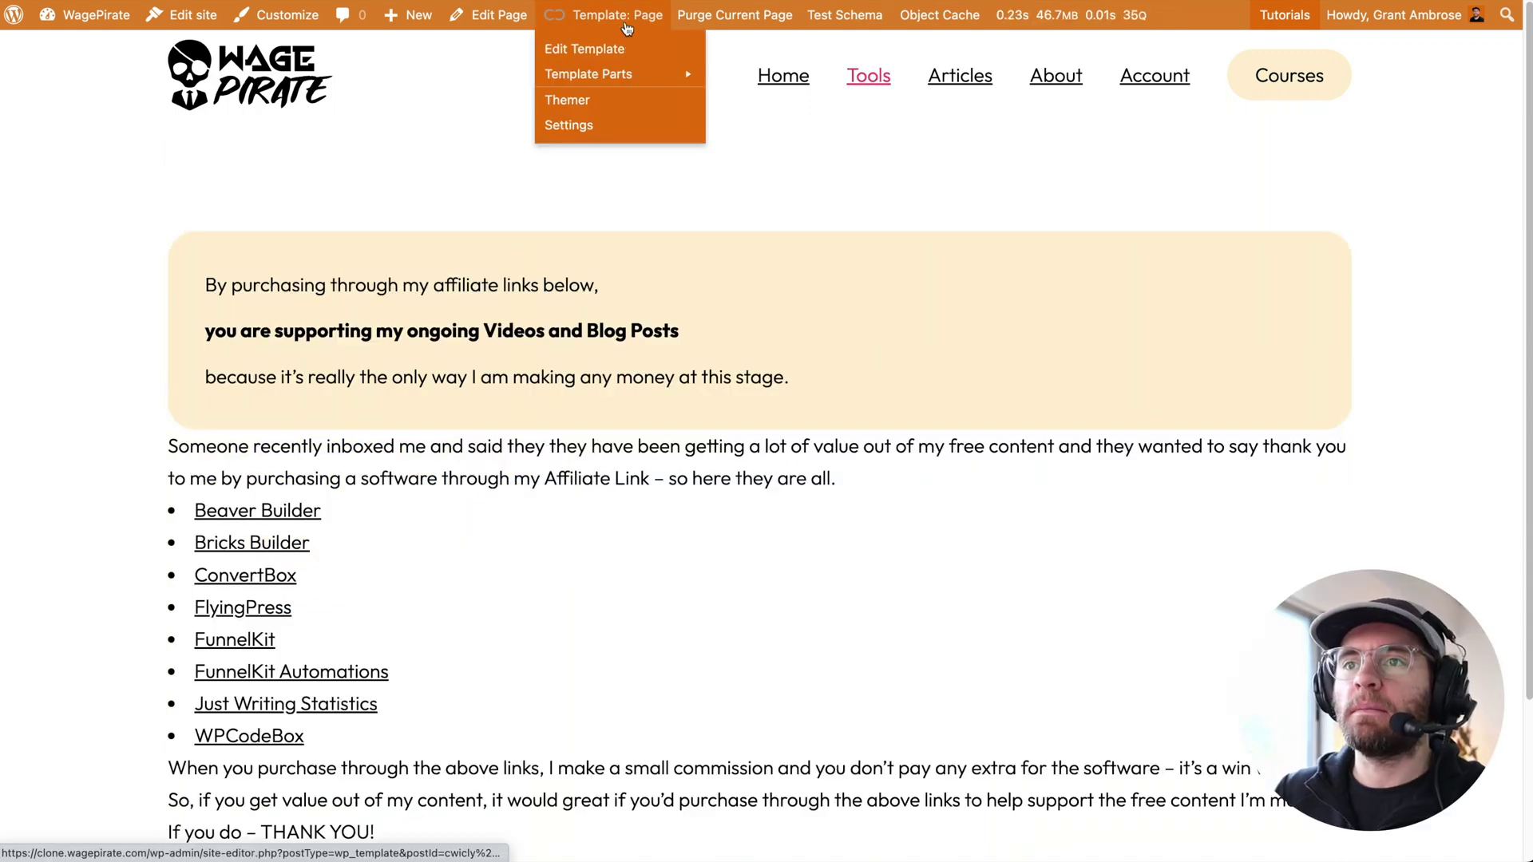
scroll(924, 512, down, 3)
scroll(924, 511, up, 3)
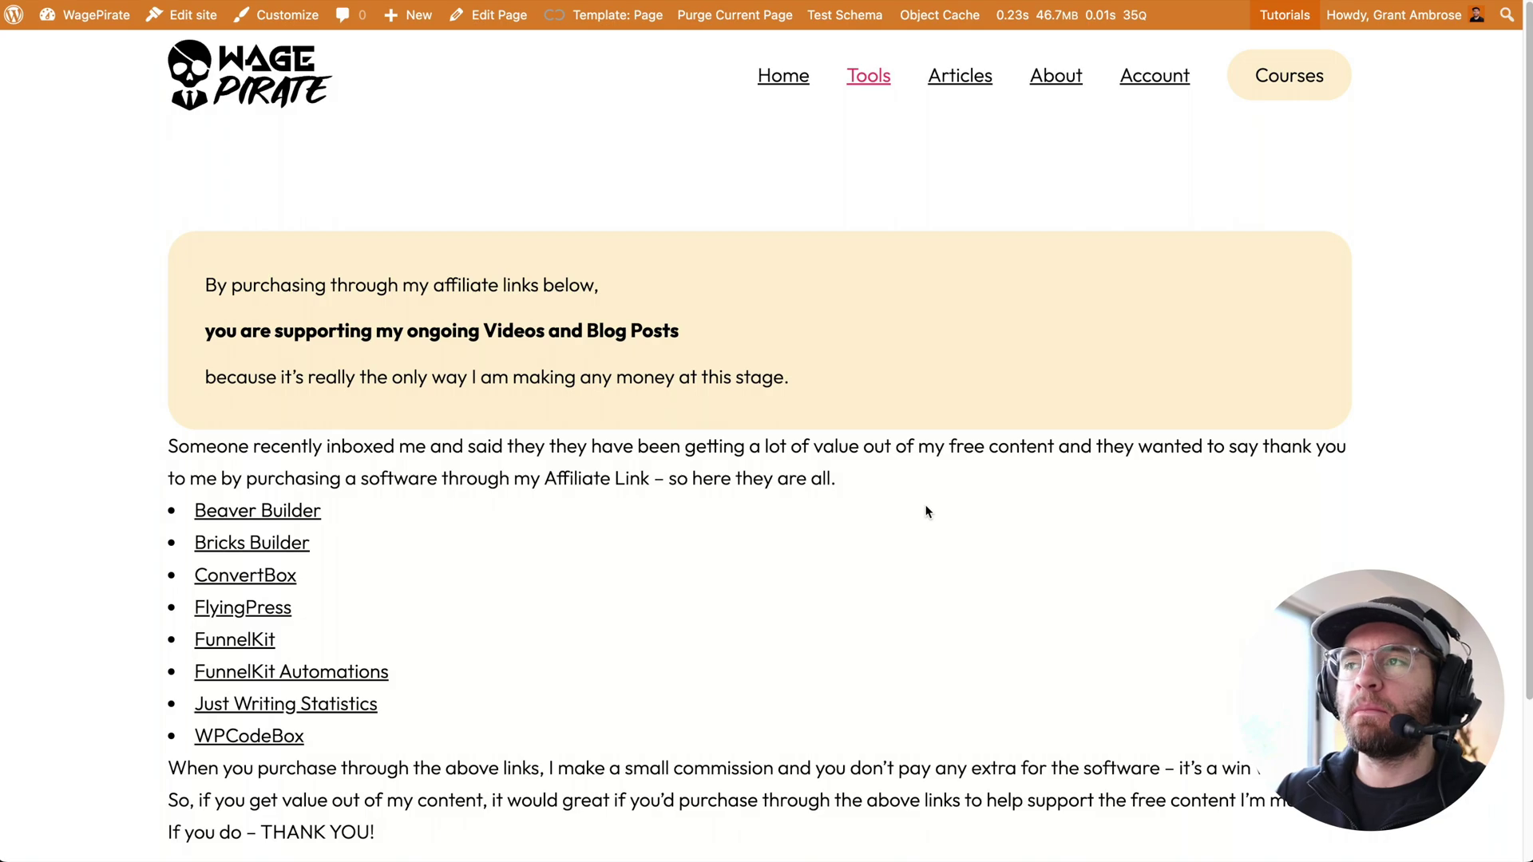